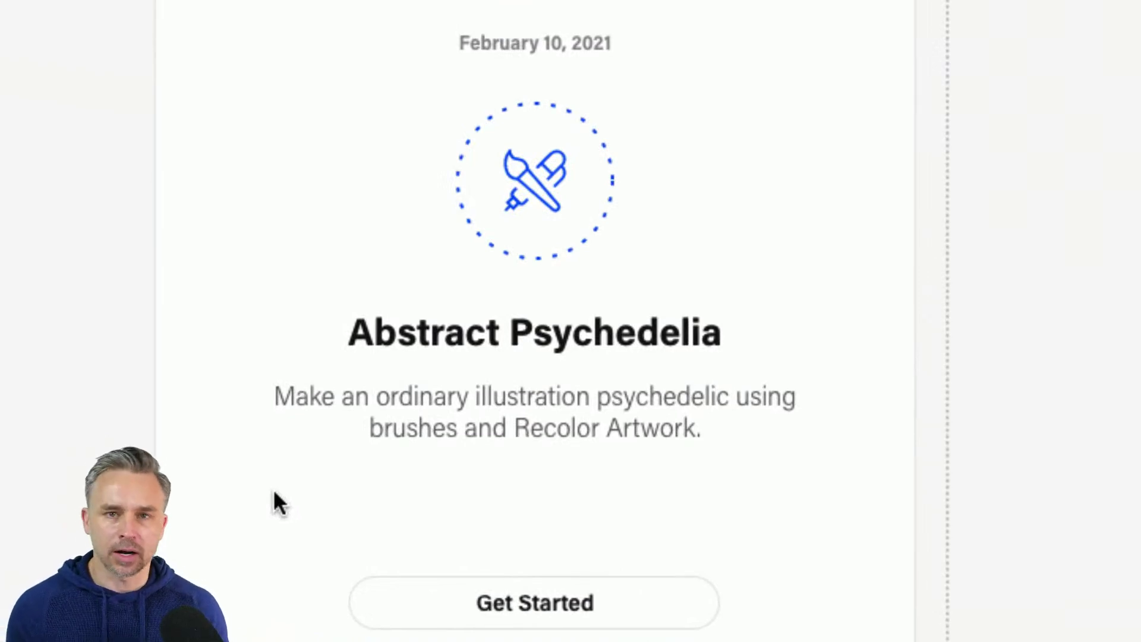
Step: Open the Abstract Psychedelia challenge's shared starter folder and download the AbstractPsychedelia illustration file
{"action": "scroll", "coordinate": [288, 583], "scroll_direction": "down", "scroll_amount": 2}
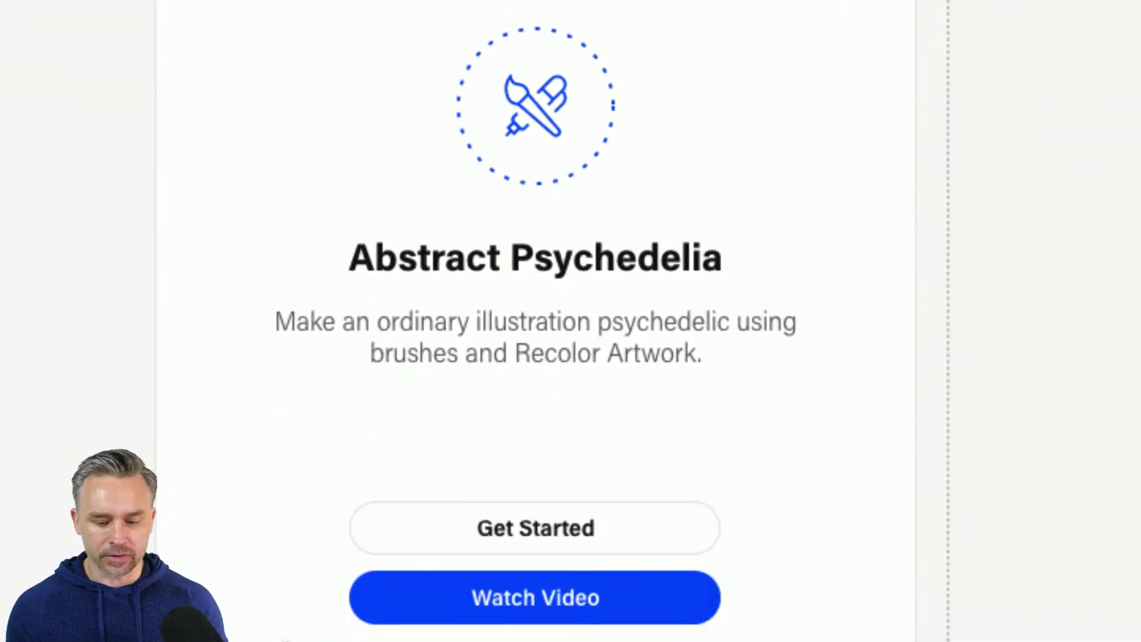
{"action": "left_click", "coordinate": [432, 528]}
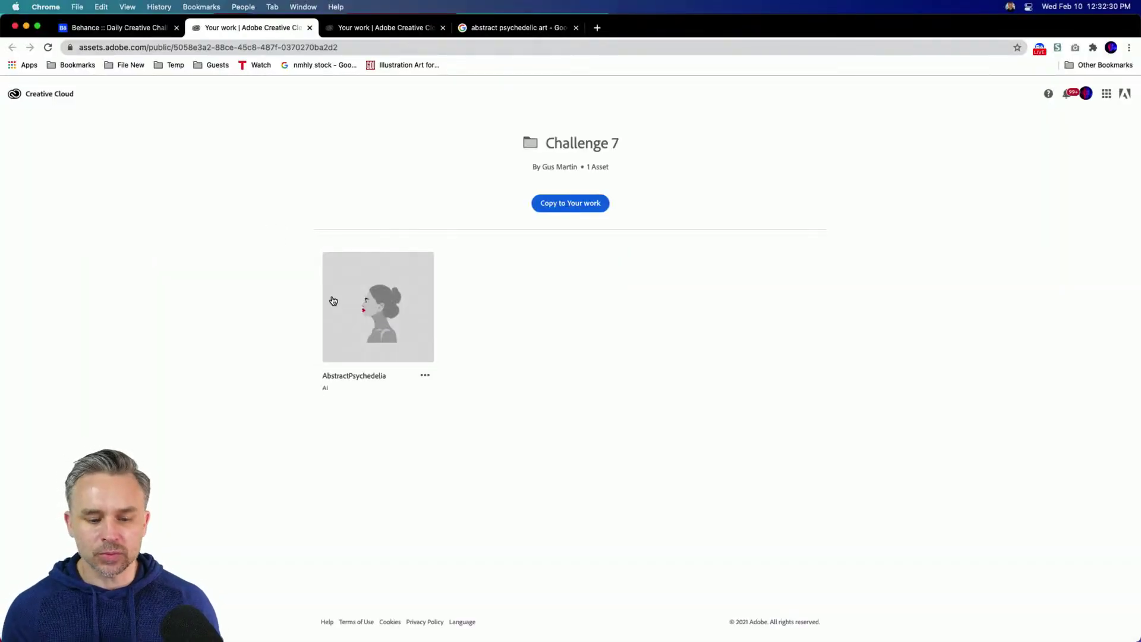
{"action": "left_click", "coordinate": [333, 300]}
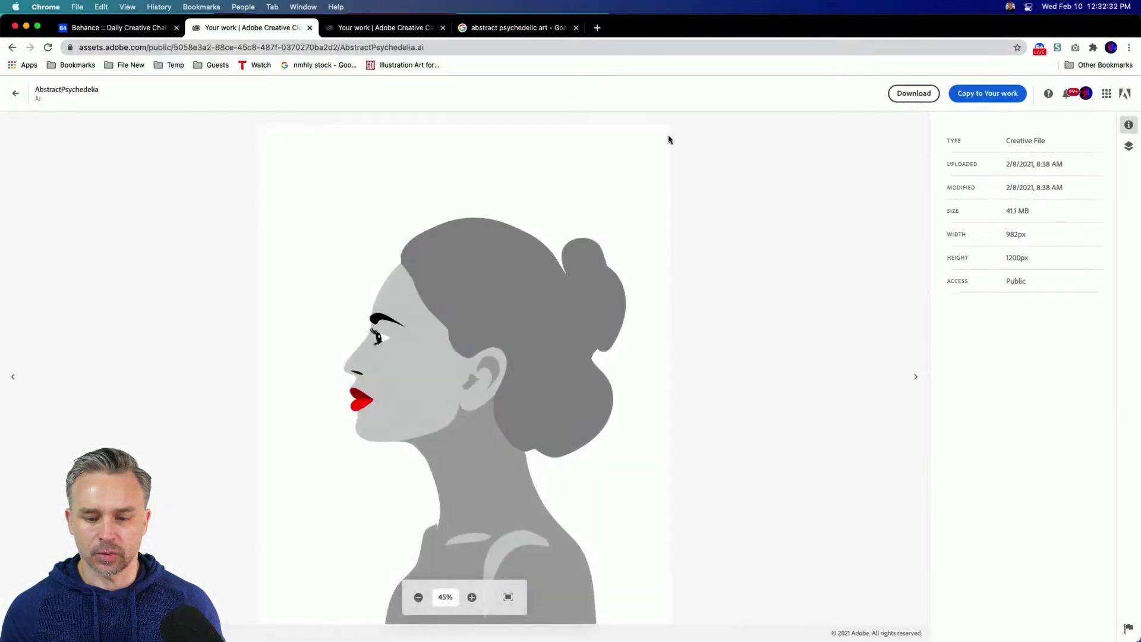
{"action": "left_click", "coordinate": [913, 93]}
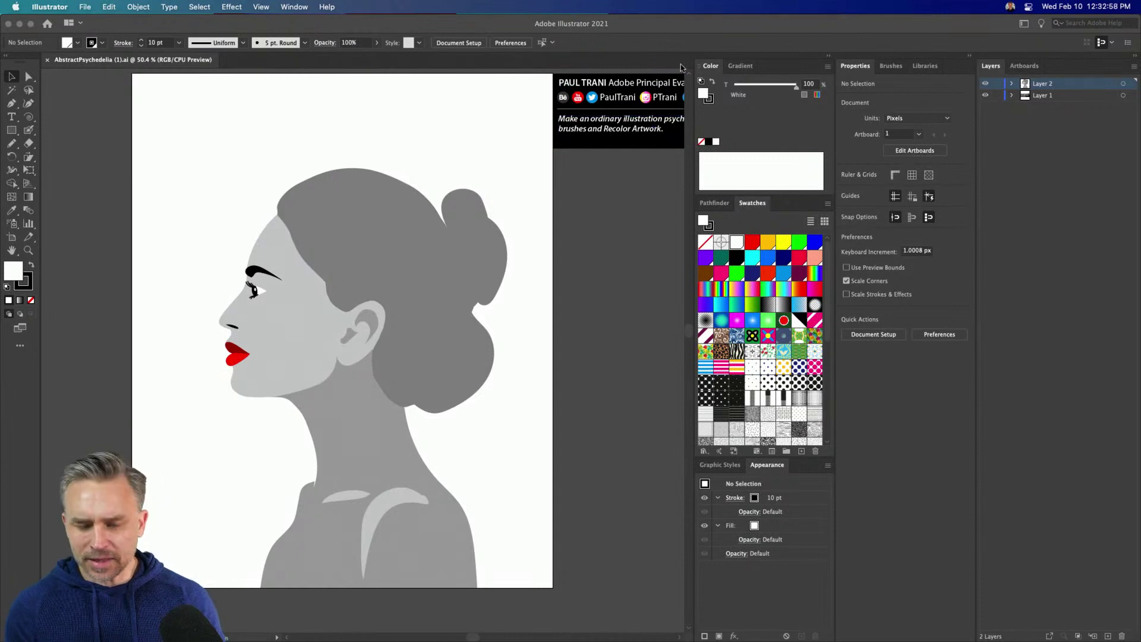
Step: Collapse the color and swatches panel column, lock Layer 1 and make Layer 2 the active layer
{"action": "left_click", "coordinate": [830, 57]}
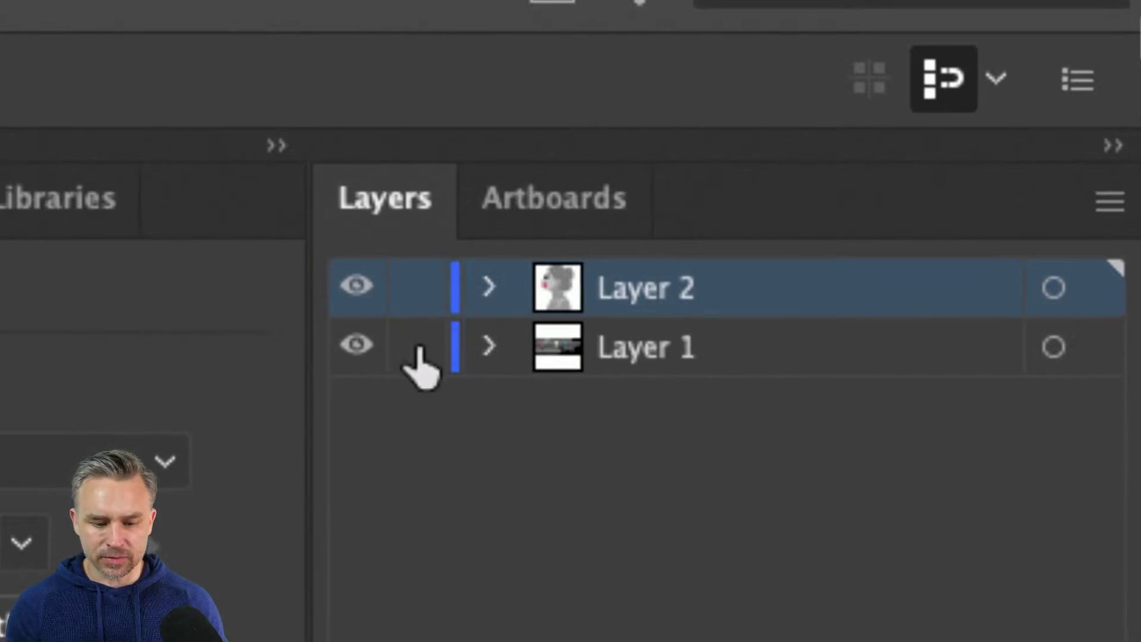
{"action": "left_click", "coordinate": [417, 348]}
{"action": "left_click", "coordinate": [638, 353]}
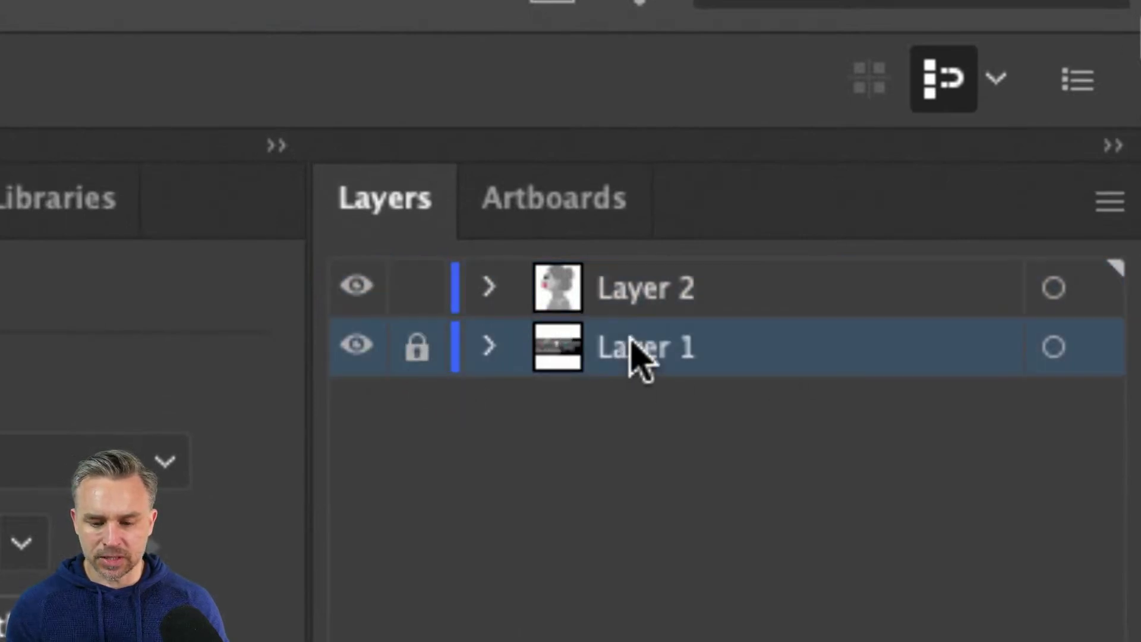
{"action": "left_click", "coordinate": [747, 300]}
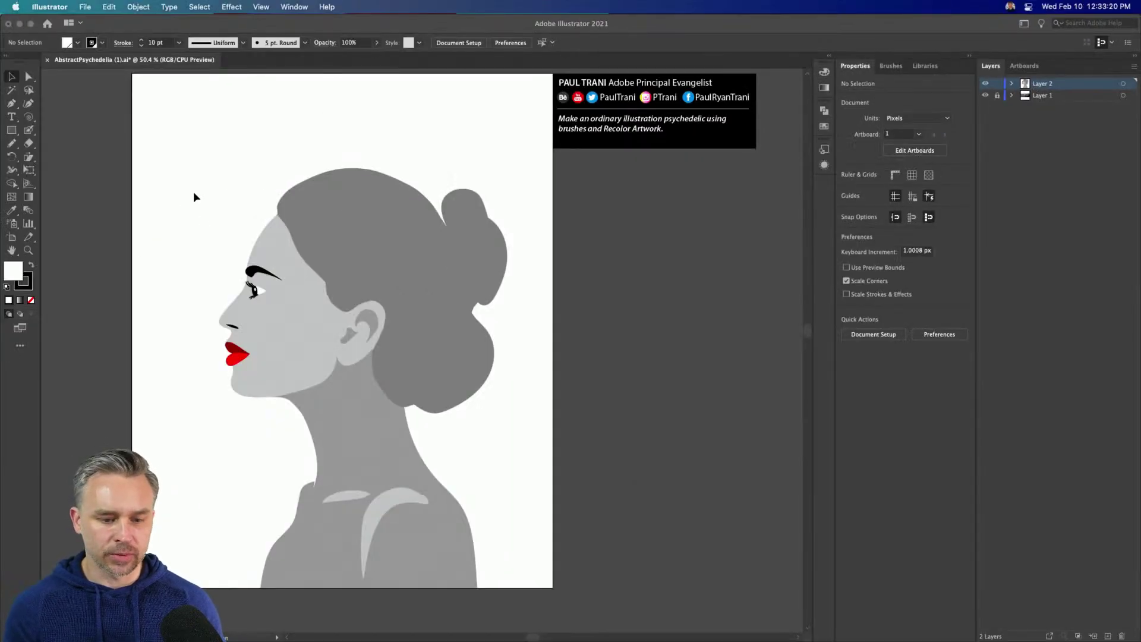
{"action": "scroll", "coordinate": [196, 197], "scroll_direction": "up", "scroll_amount": 2}
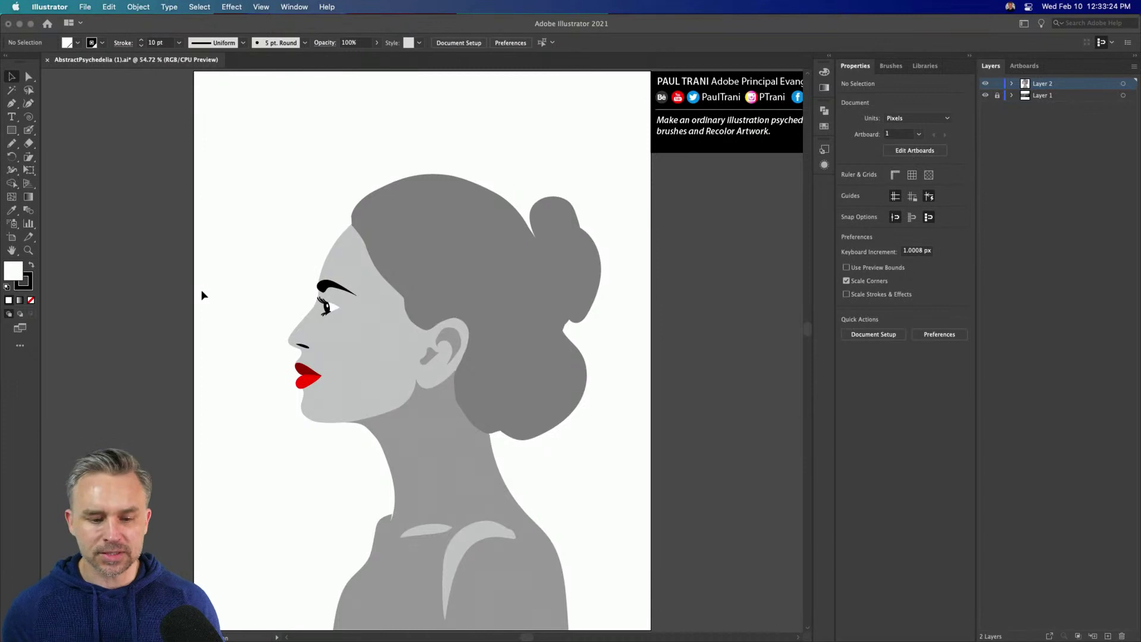
Step: Examine the fill swatches of the face, inner ear, neck and collarbone highlight shapes
{"action": "left_click", "coordinate": [354, 391]}
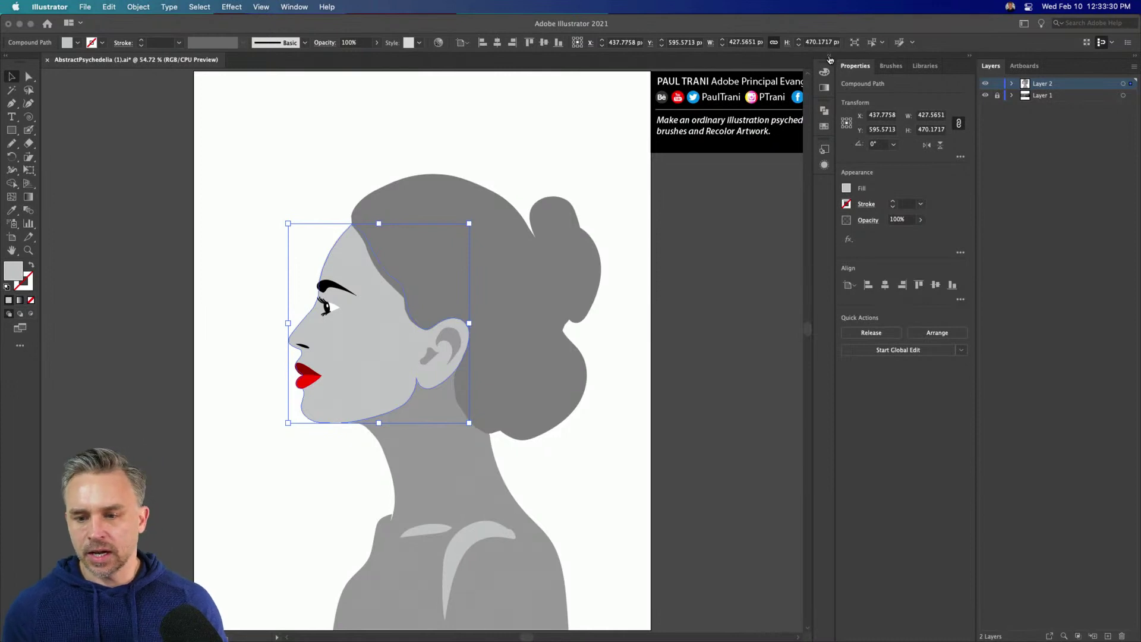
{"action": "left_click", "coordinate": [830, 58]}
{"action": "left_click", "coordinate": [427, 361]}
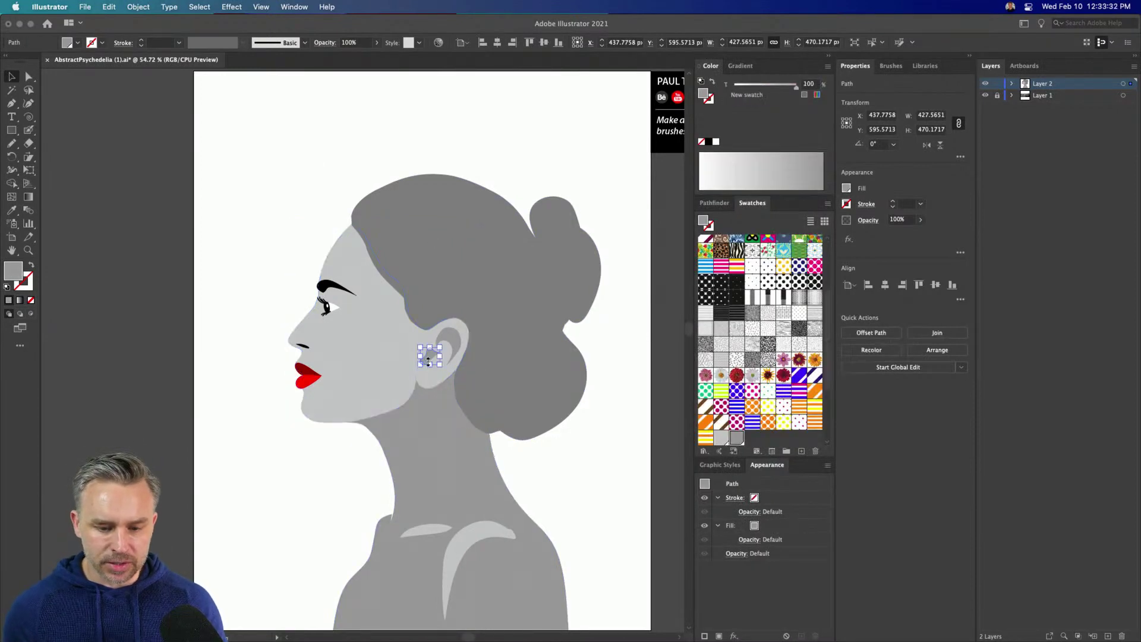
{"action": "left_click", "coordinate": [434, 433]}
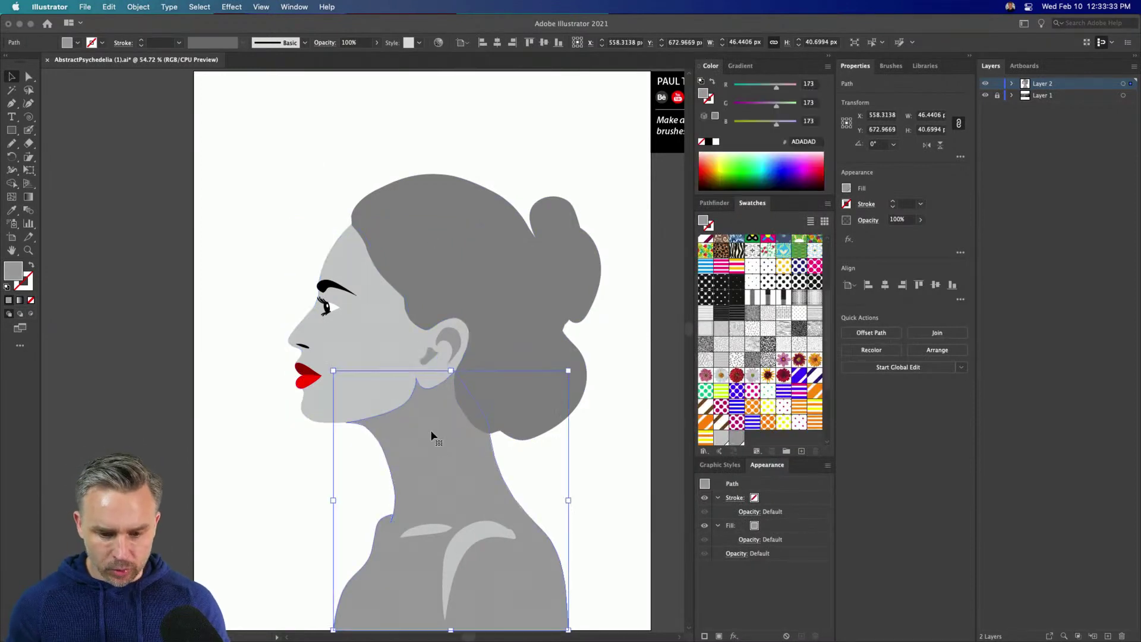
{"action": "left_click", "coordinate": [366, 357]}
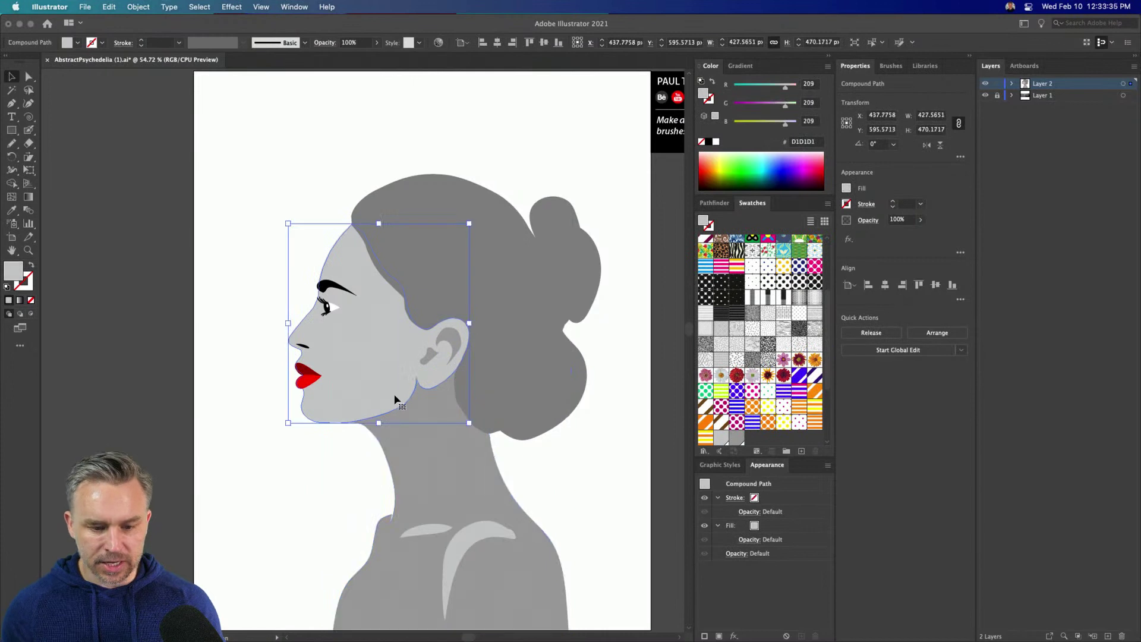
{"action": "left_click", "coordinate": [418, 533]}
{"action": "left_click", "coordinate": [389, 345]}
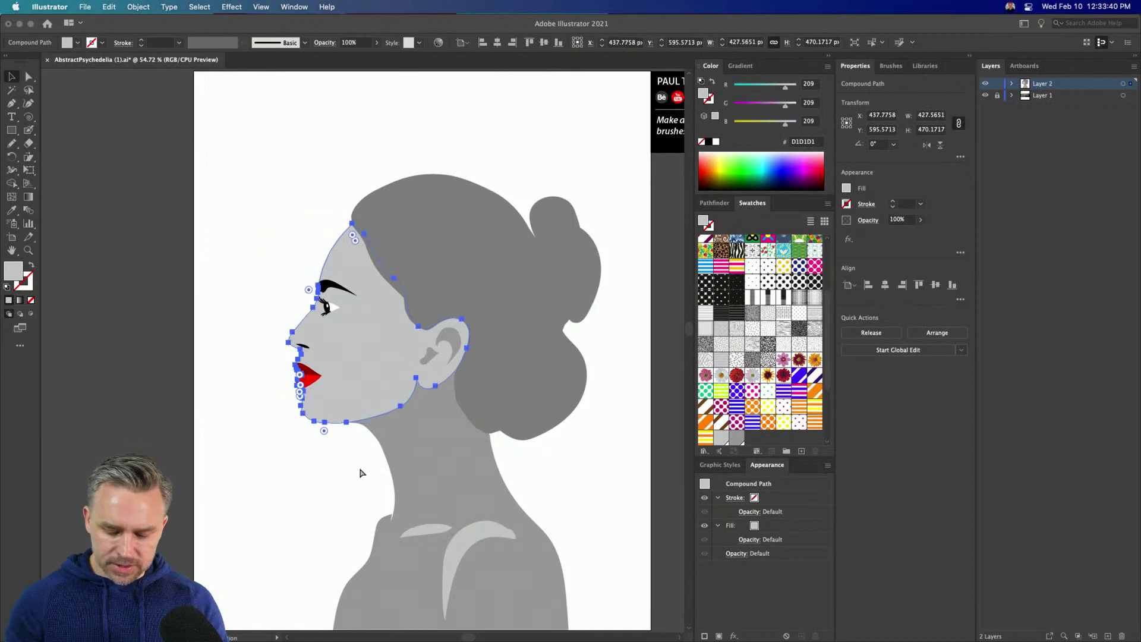
{"action": "key", "text": "super+equal"}
{"action": "scroll", "coordinate": [361, 469], "scroll_direction": "down", "scroll_amount": 5}
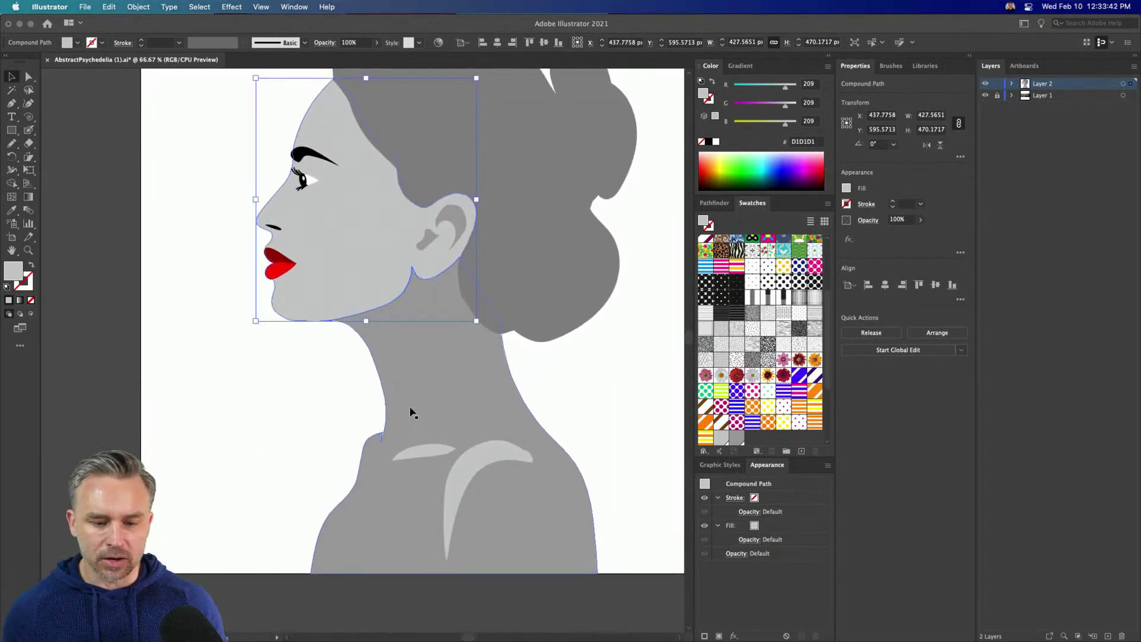
{"action": "left_click", "coordinate": [429, 454]}
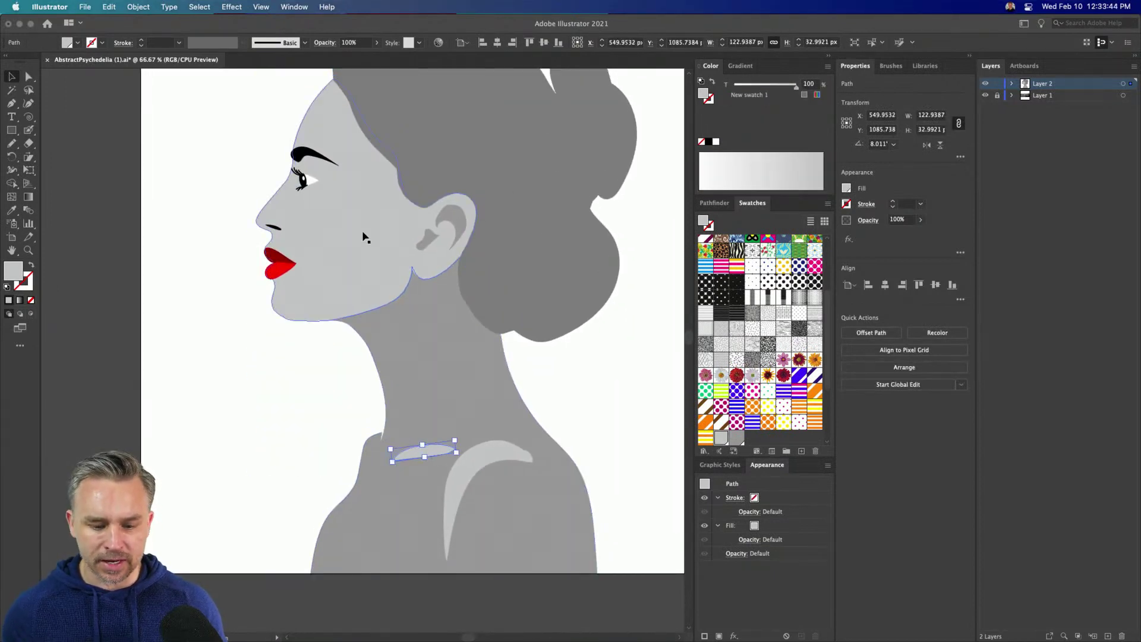
{"action": "left_click", "coordinate": [363, 235]}
{"action": "left_click", "coordinate": [419, 451]}
{"action": "left_click", "coordinate": [423, 449]}
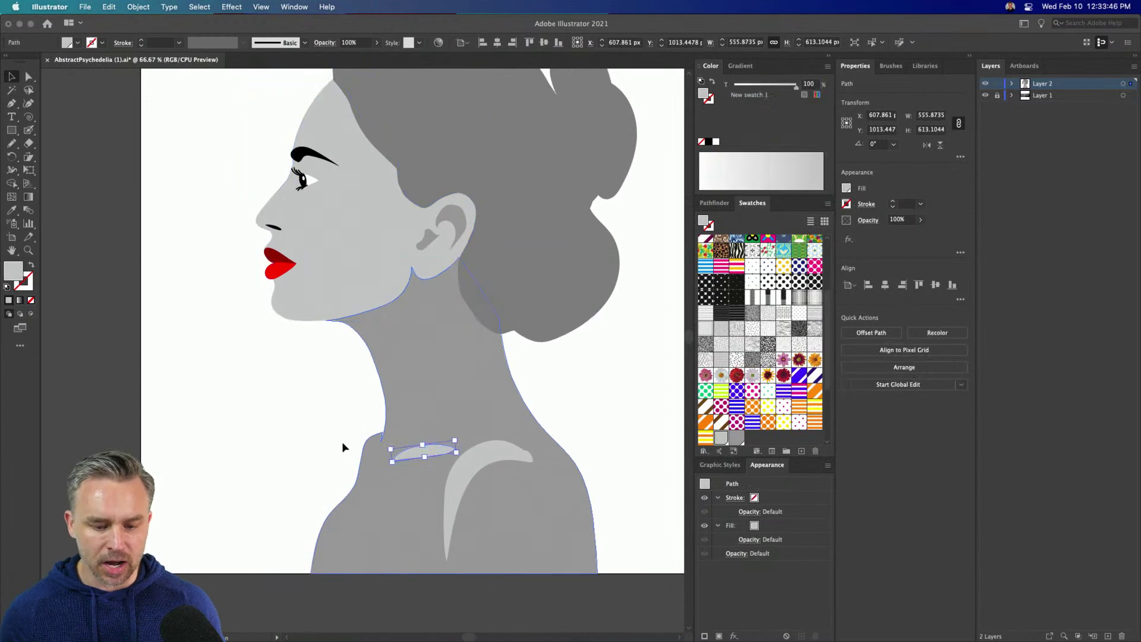
{"action": "key", "text": "shift+super+a"}
Step: Select the face and everything sharing its fill color, and fill it with CMYK Yellow
{"action": "left_click_drag", "start_coordinate": [274, 226], "coordinate": [291, 308]}
{"action": "left_click", "coordinate": [291, 308]}
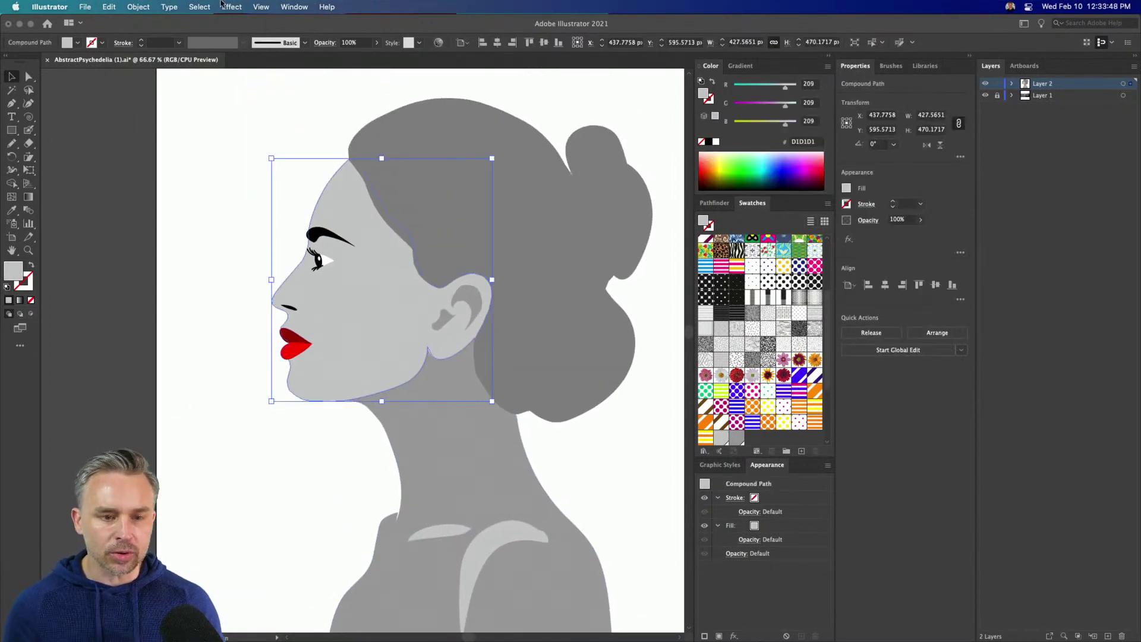
{"action": "left_click", "coordinate": [196, 6]}
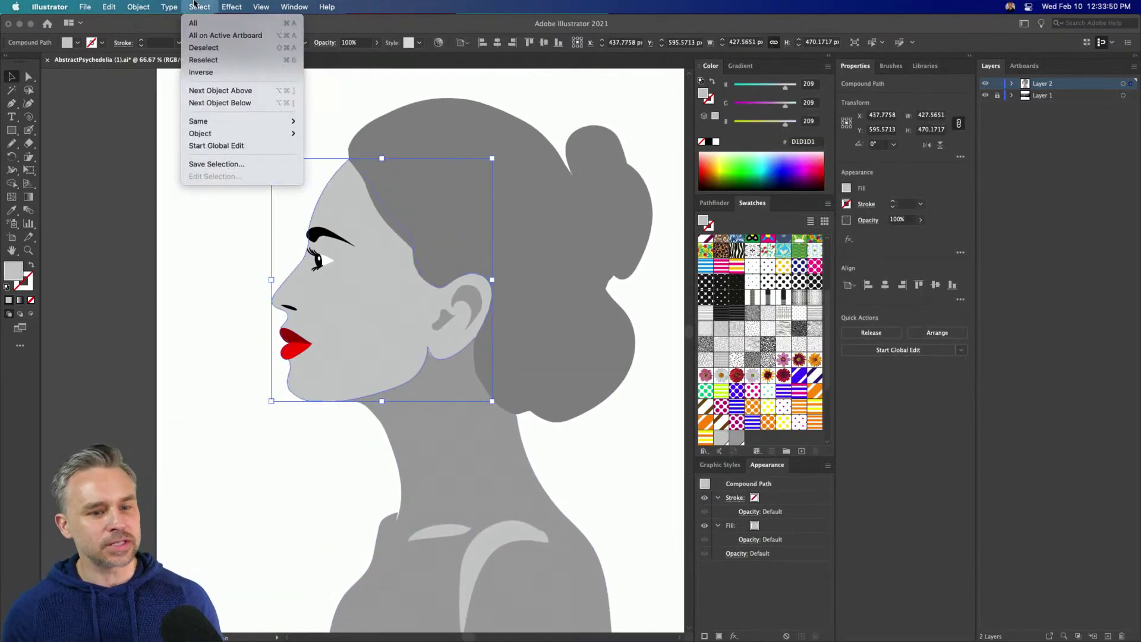
{"action": "mouse_move", "coordinate": [200, 121]}
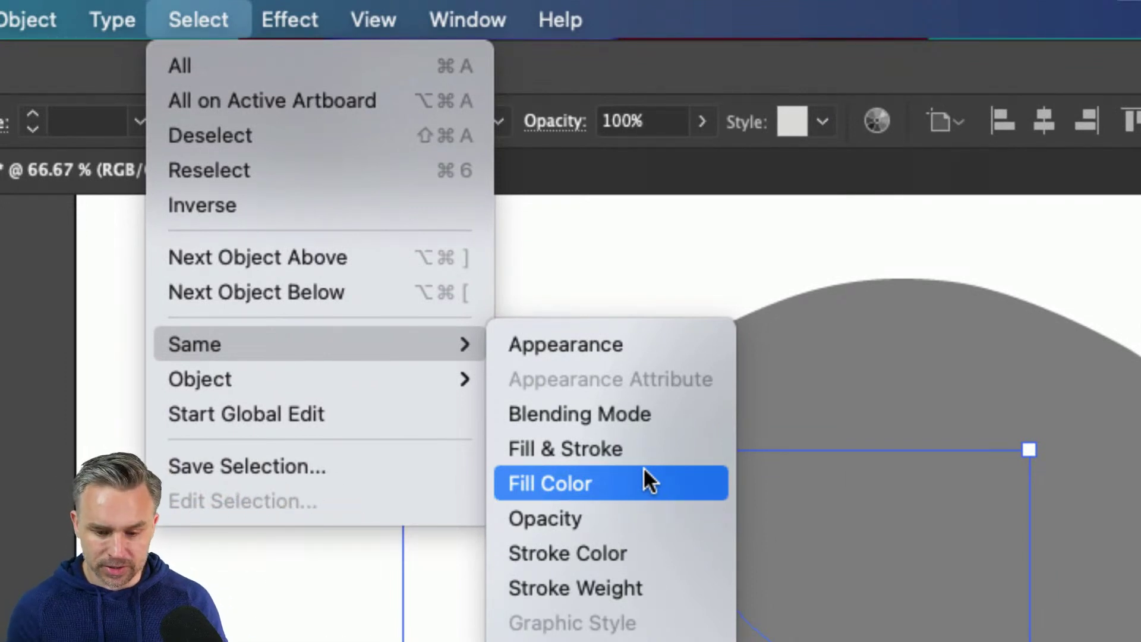
{"action": "left_click", "coordinate": [642, 475]}
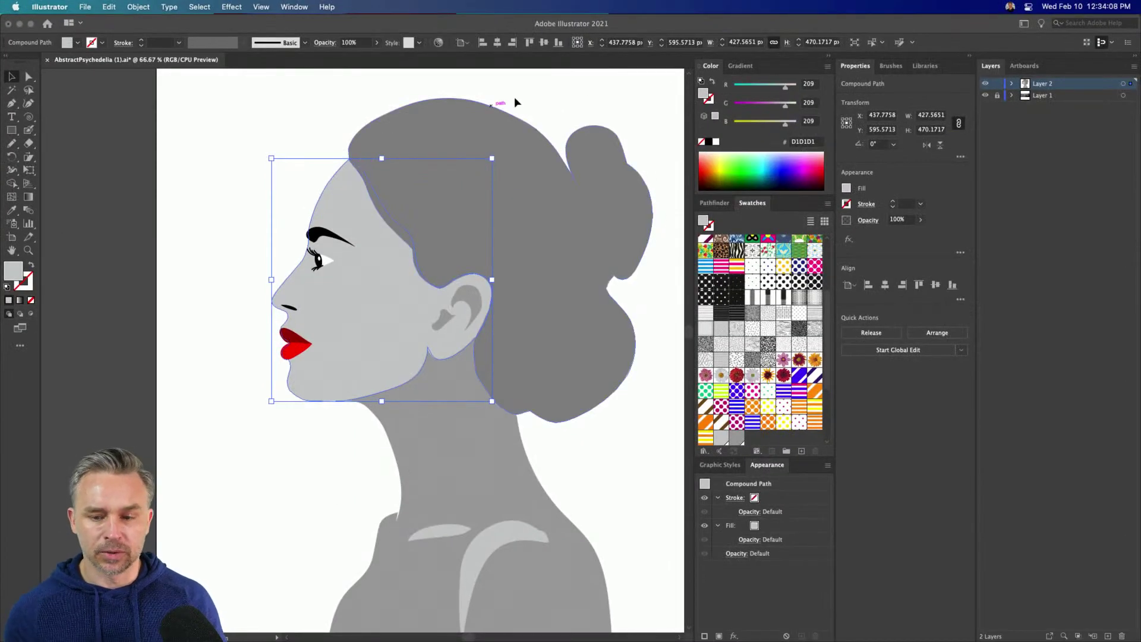
{"action": "scroll", "coordinate": [778, 320], "scroll_direction": "up", "scroll_amount": 4}
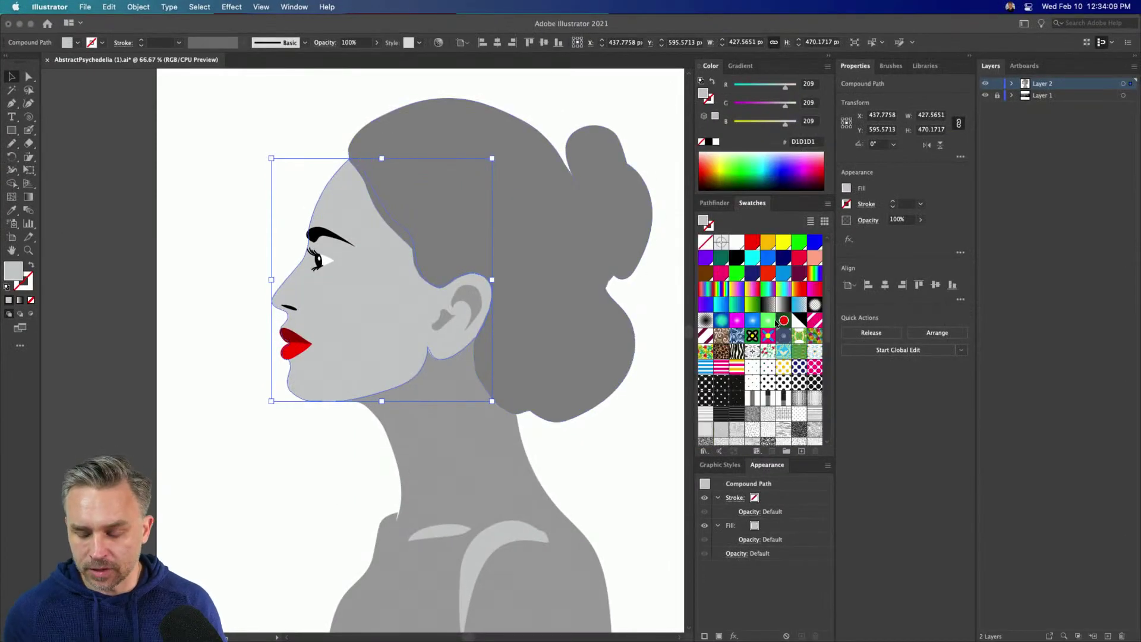
{"action": "left_click", "coordinate": [782, 244]}
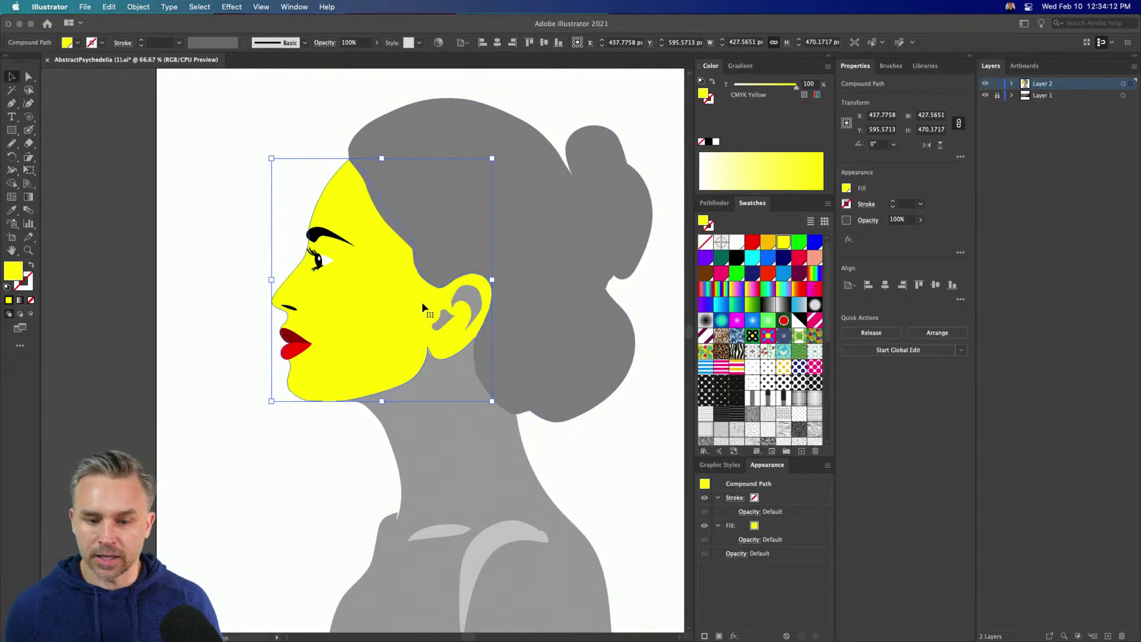
Step: Select the inner ear shapes by their same fill color and fill them with the purple swatch C=75 M=100 Y=0 K=0
{"action": "left_click", "coordinate": [467, 308]}
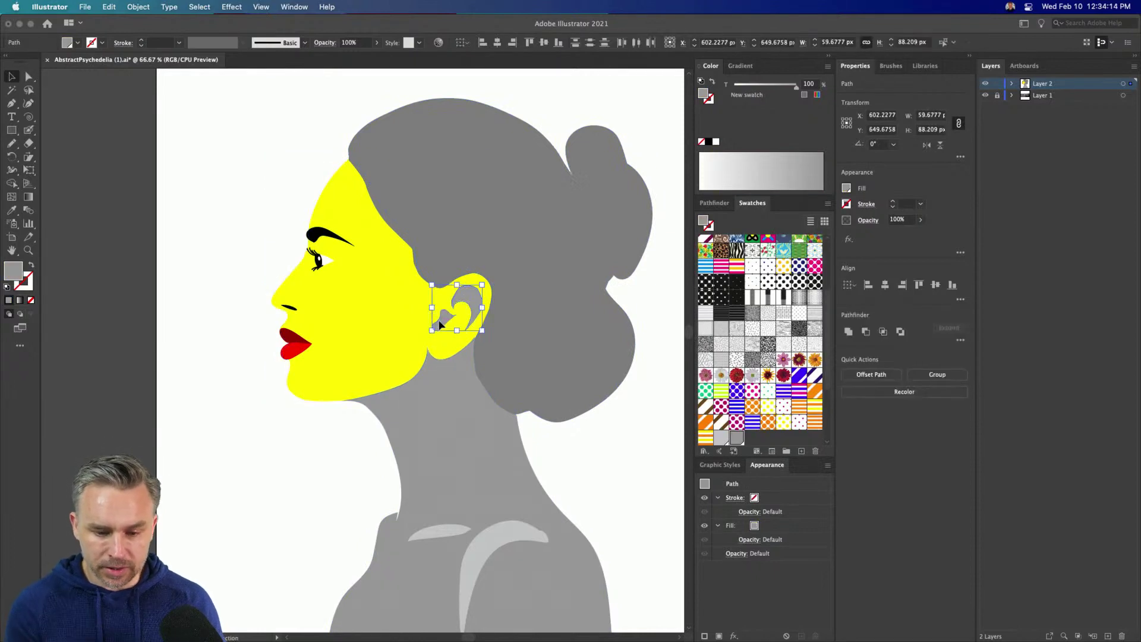
{"action": "left_click", "coordinate": [195, 247]}
{"action": "key", "text": "super+equal"}
{"action": "key", "text": "super+equal"}
{"action": "key", "text": "super+equal"}
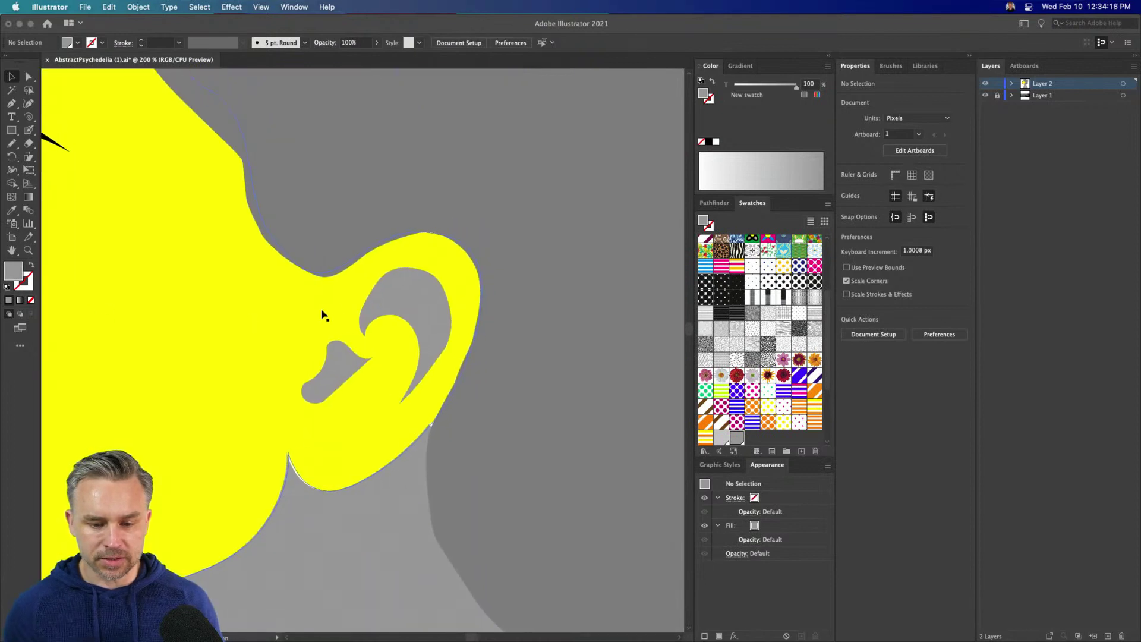
{"action": "left_click", "coordinate": [387, 299]}
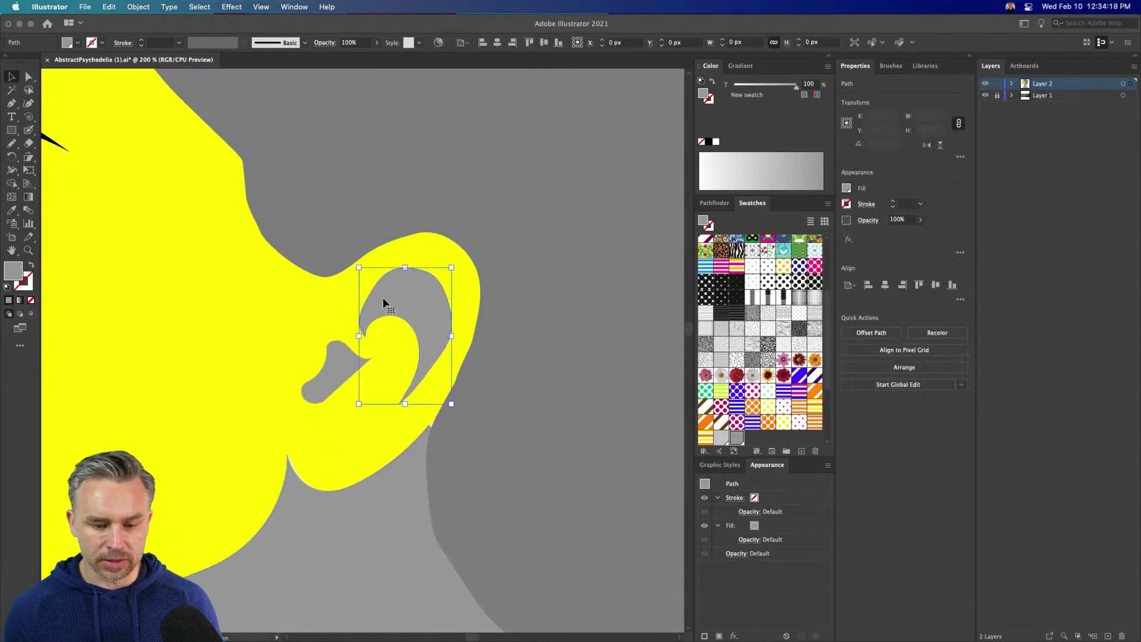
{"action": "left_click", "coordinate": [171, 7]}
{"action": "mouse_move", "coordinate": [226, 121]}
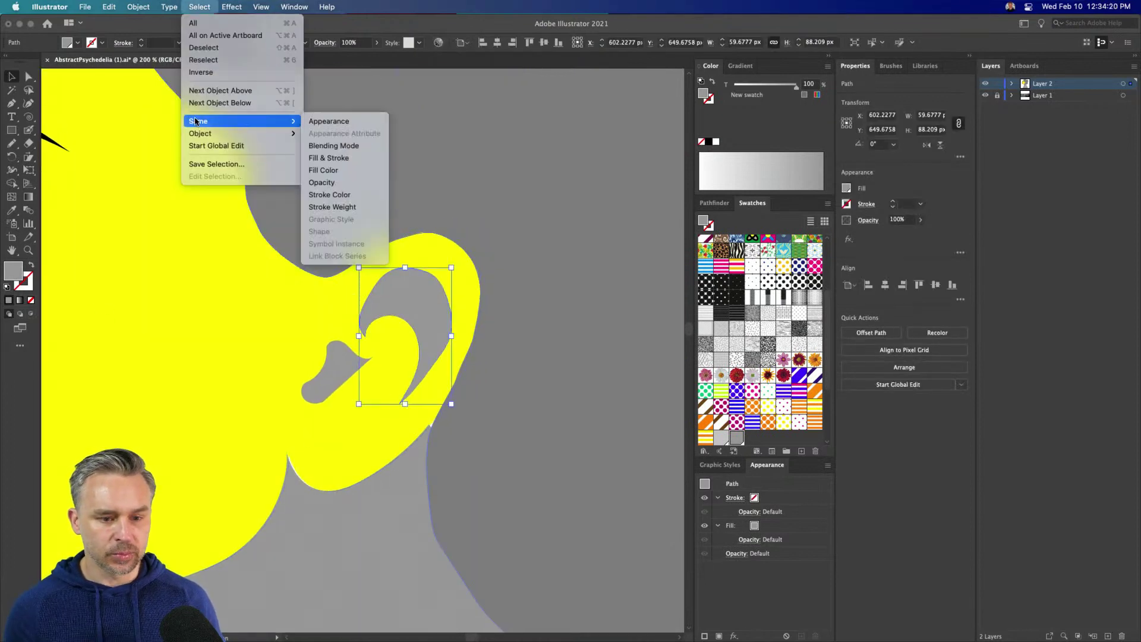
{"action": "left_click", "coordinate": [360, 171]}
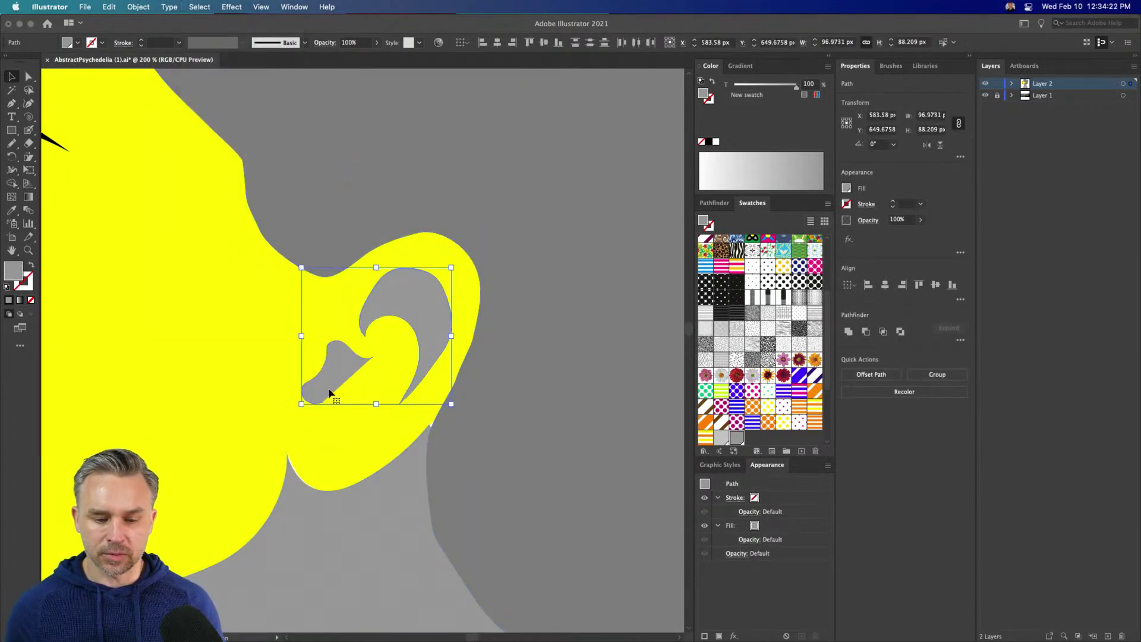
{"action": "scroll", "coordinate": [757, 311], "scroll_direction": "up", "scroll_amount": 5}
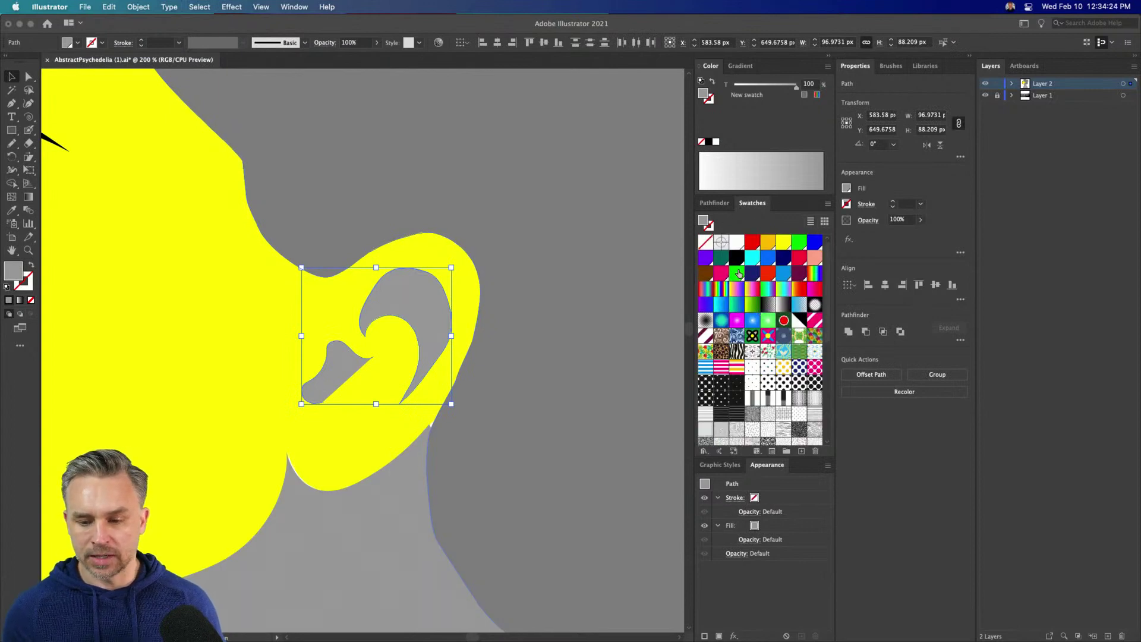
{"action": "left_click", "coordinate": [705, 257]}
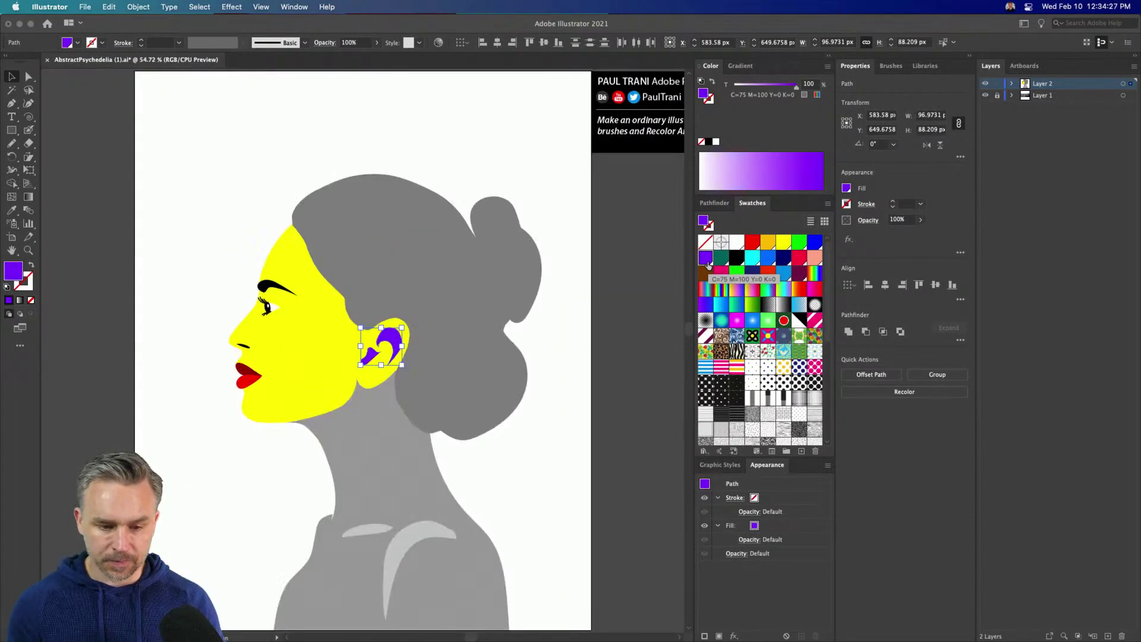
{"action": "key", "text": "super+0"}
Step: Fill the neck and shoulder shape with the purple sampled from the inner ear using the Eyedropper
{"action": "left_click", "coordinate": [415, 463]}
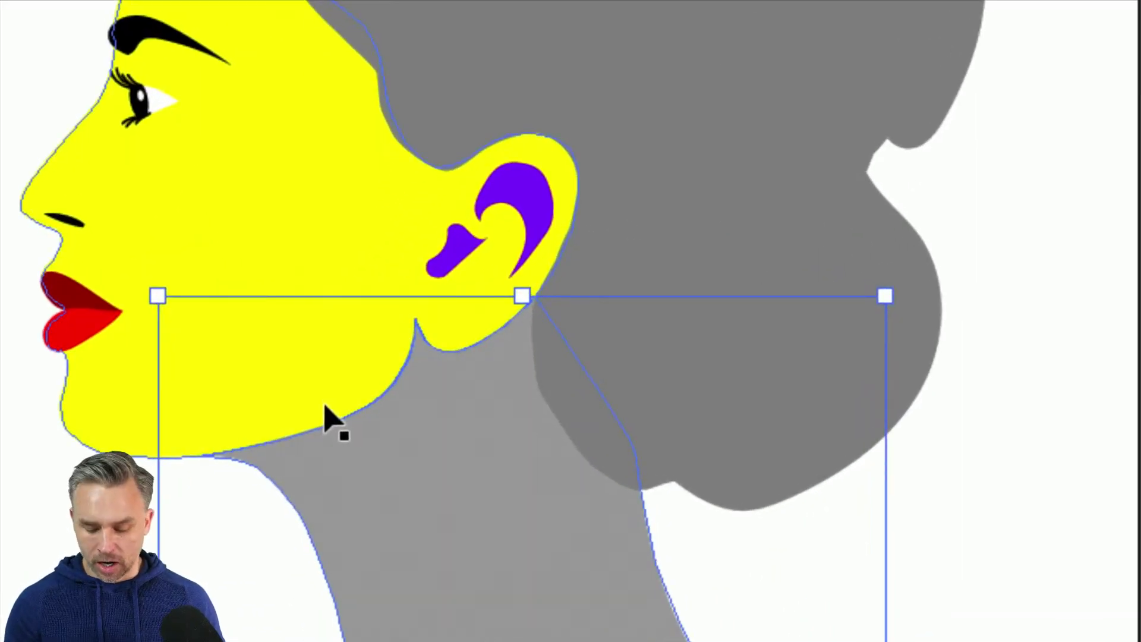
{"action": "key", "text": "i"}
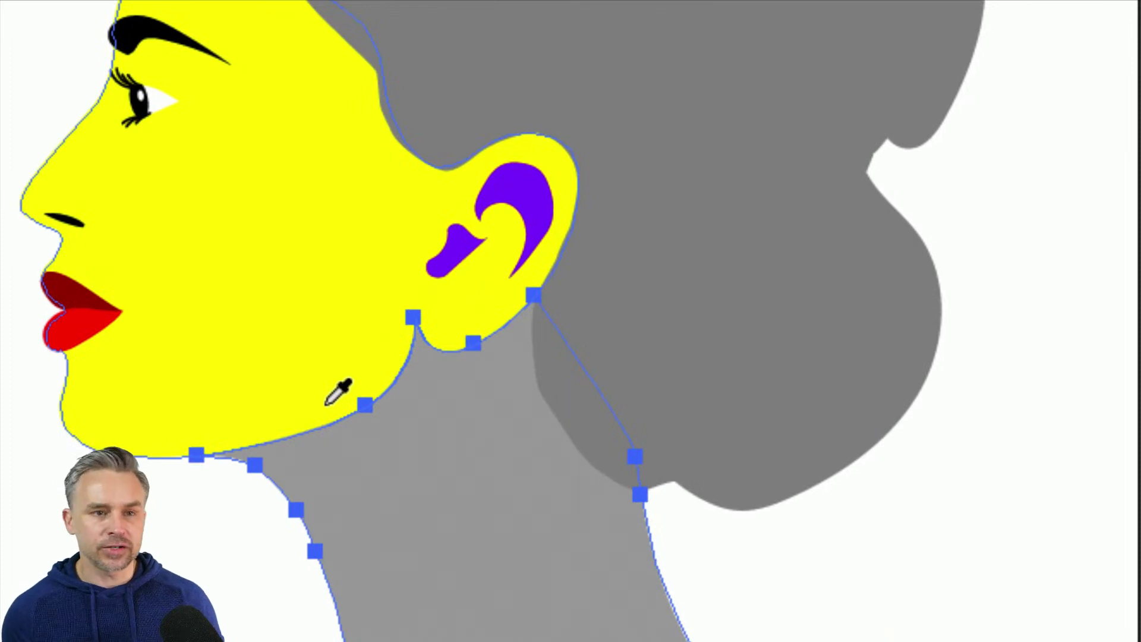
{"action": "left_click", "coordinate": [514, 186]}
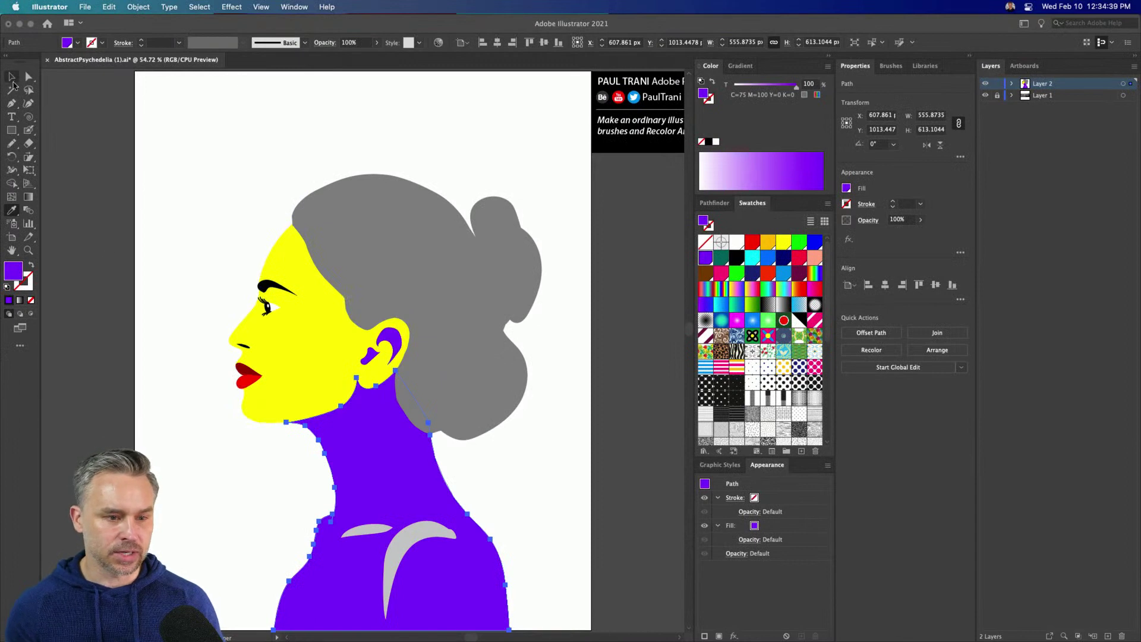
{"action": "key", "text": "v"}
Step: Change the red value of the global purple swatch C=75 M=100 Y=0 K=0 to 201
{"action": "left_click", "coordinate": [336, 447]}
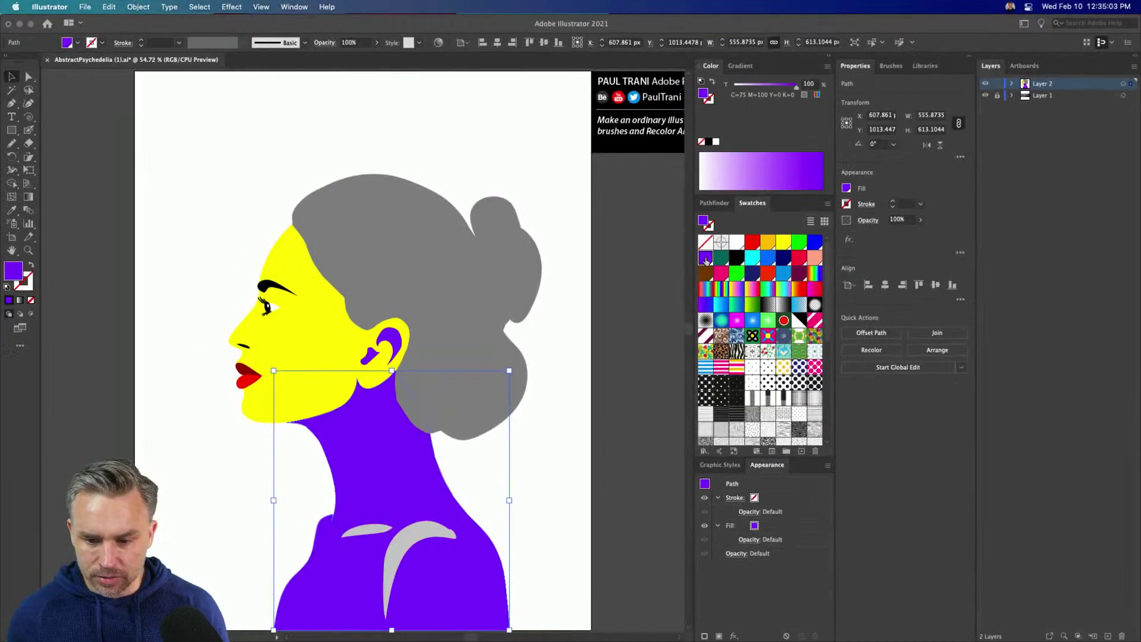
{"action": "double_click", "coordinate": [455, 287]}
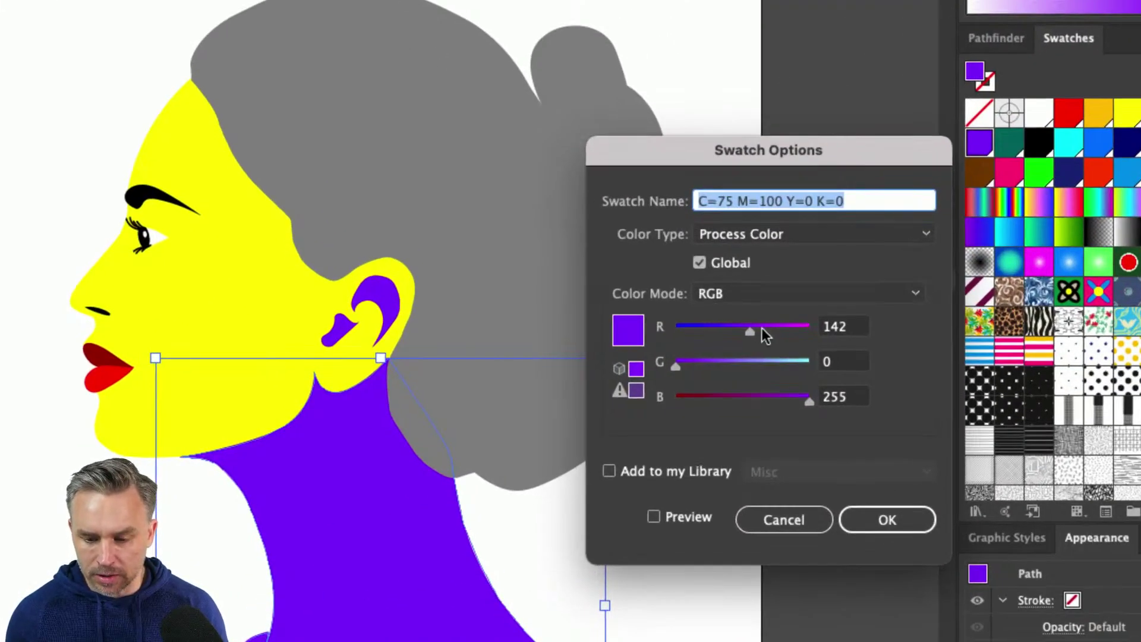
{"action": "left_click_drag", "start_coordinate": [761, 328], "coordinate": [779, 330]}
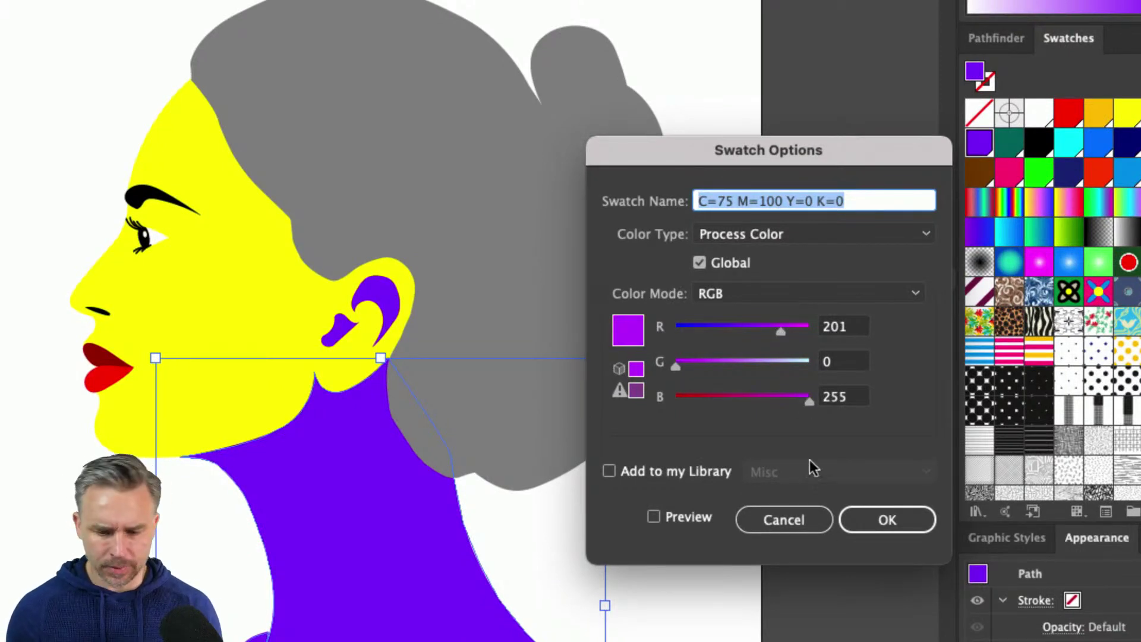
{"action": "left_click", "coordinate": [874, 513]}
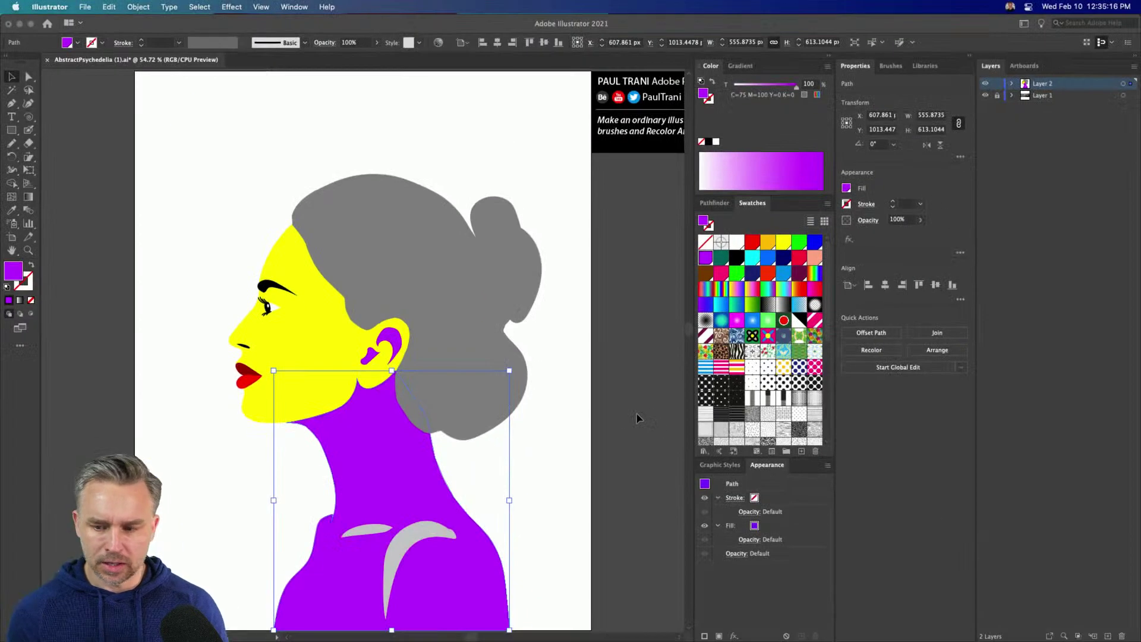
Step: Select the inner ear shapes and the neck, and change their shared global purple swatch to orange
{"action": "left_click", "coordinate": [398, 334]}
{"action": "left_click", "coordinate": [371, 359], "text": "shift"}
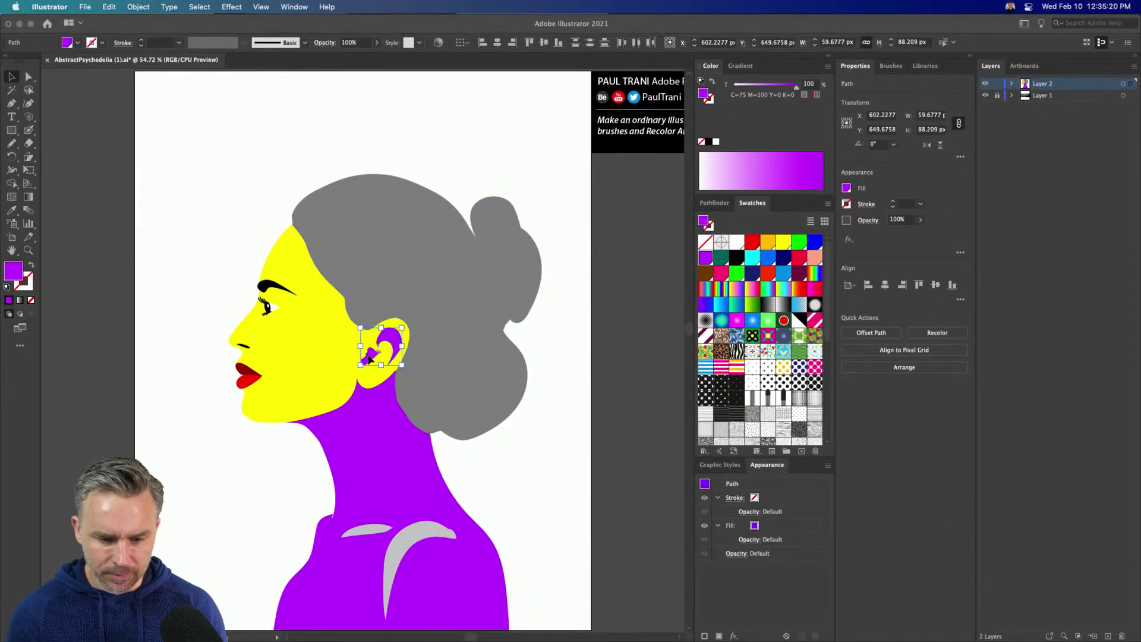
{"action": "left_click", "coordinate": [374, 453]}
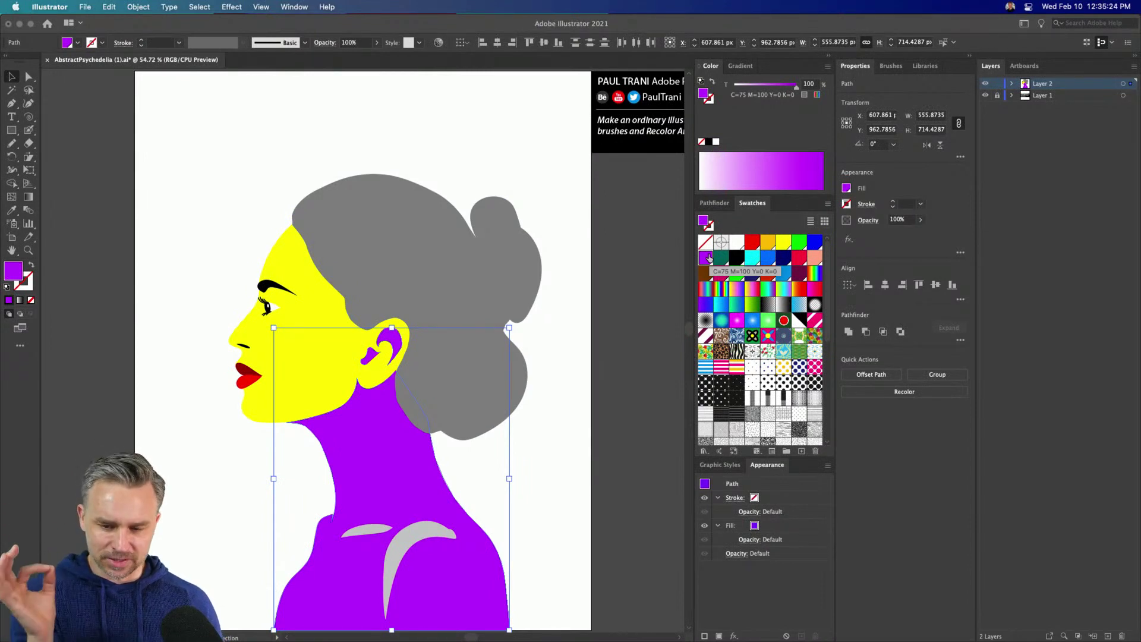
{"action": "double_click", "coordinate": [706, 257]}
{"action": "left_click_drag", "start_coordinate": [562, 379], "coordinate": [532, 349]}
{"action": "left_click_drag", "start_coordinate": [574, 395], "coordinate": [617, 355]}
{"action": "left_click", "coordinate": [655, 457]}
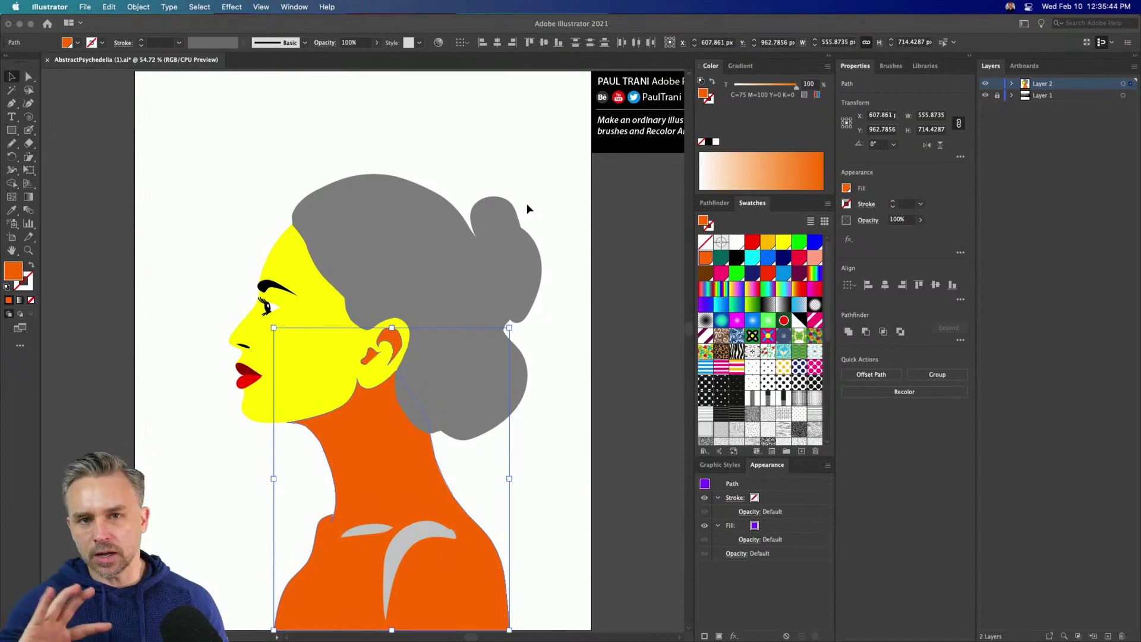
Step: Fill the two gray collarbone and shoulder highlights with the yellow sampled from the face using the Eyedropper
{"action": "left_click", "coordinate": [394, 546]}
{"action": "left_click", "coordinate": [355, 531], "text": "shift"}
{"action": "key", "text": "i"}
{"action": "left_click", "coordinate": [322, 366]}
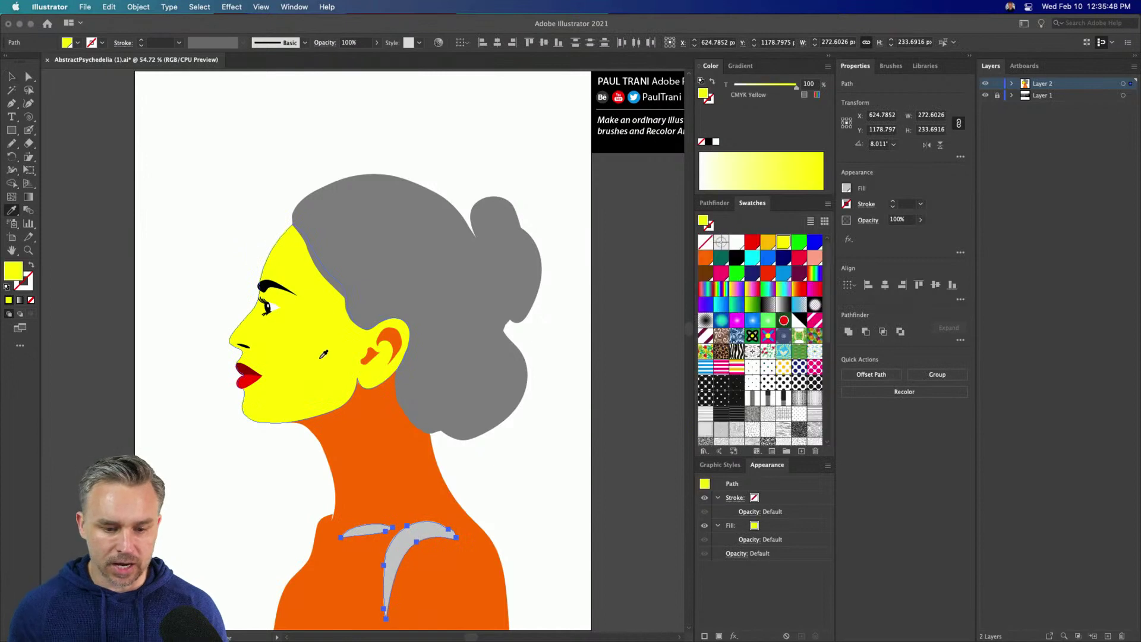
{"action": "left_click", "coordinate": [11, 80]}
{"action": "left_click", "coordinate": [190, 172]}
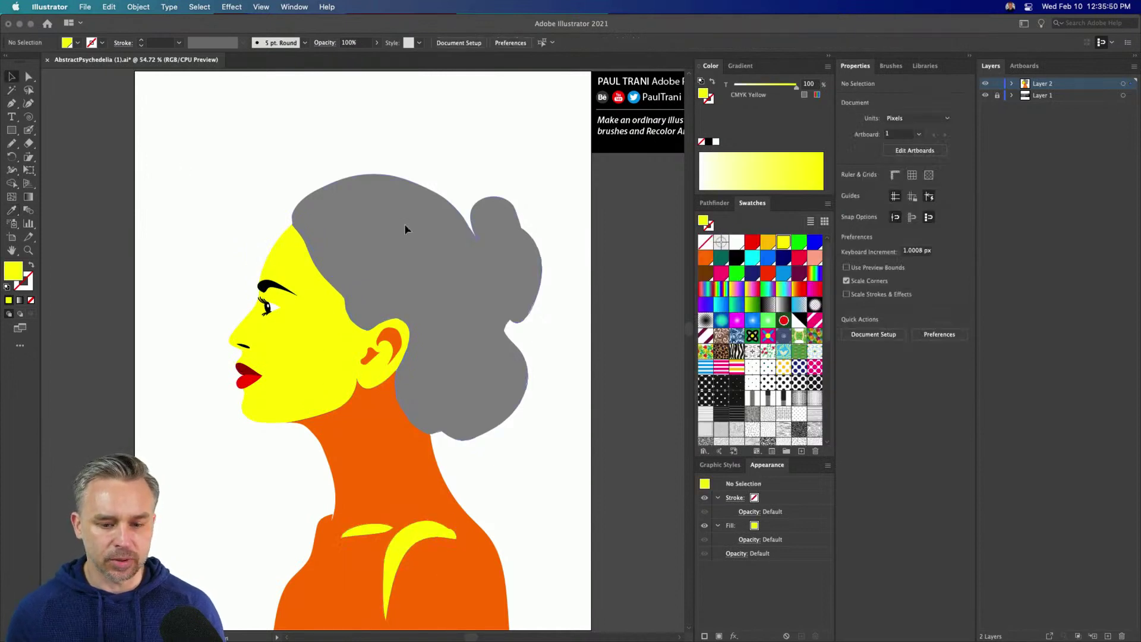
Step: Fill the gray hair shape with the dark plum swatch R=133 G=29 B=86
{"action": "left_click", "coordinate": [404, 234]}
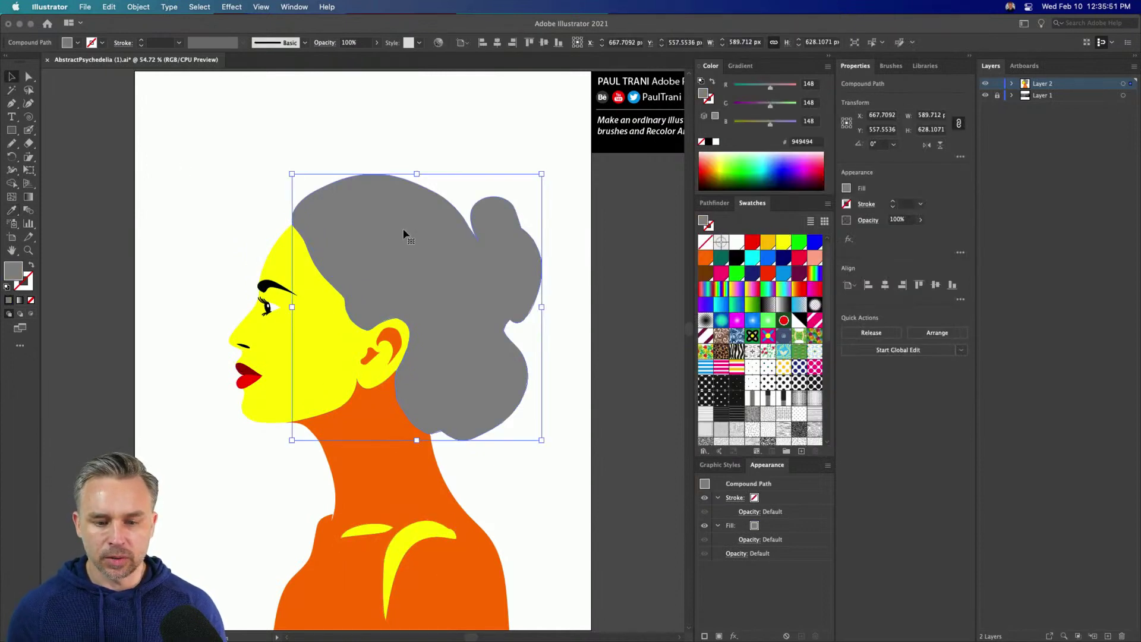
{"action": "left_click", "coordinate": [799, 257]}
{"action": "left_click", "coordinate": [800, 273]}
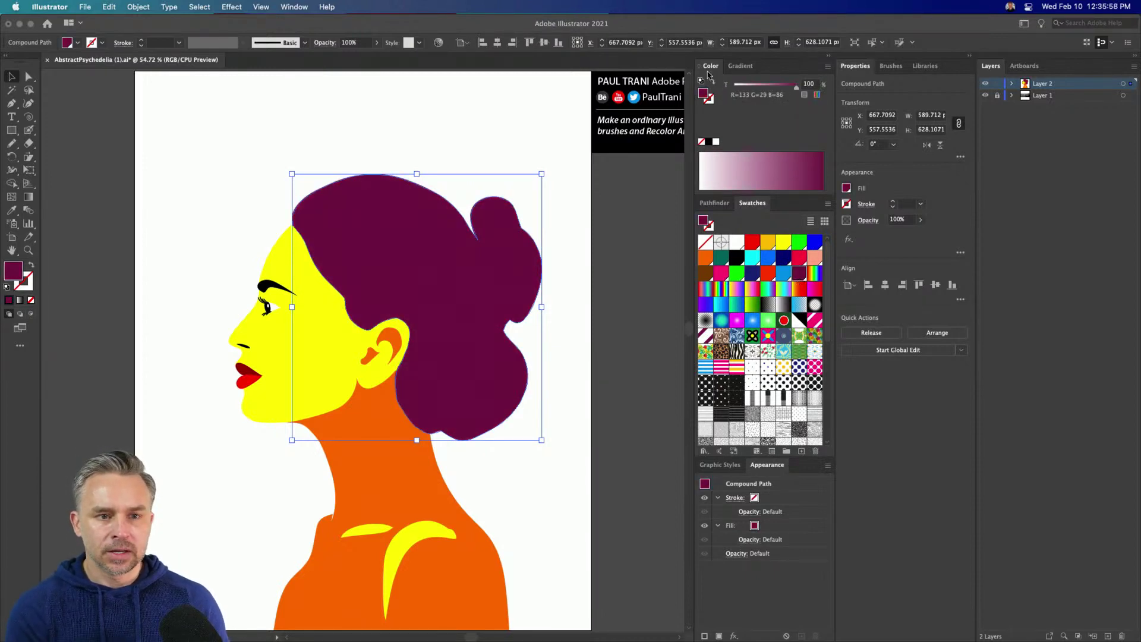
Step: Add a new layer directly above Layer 1 and lock Layer 2, which holds the portrait
{"action": "left_click", "coordinate": [1069, 96]}
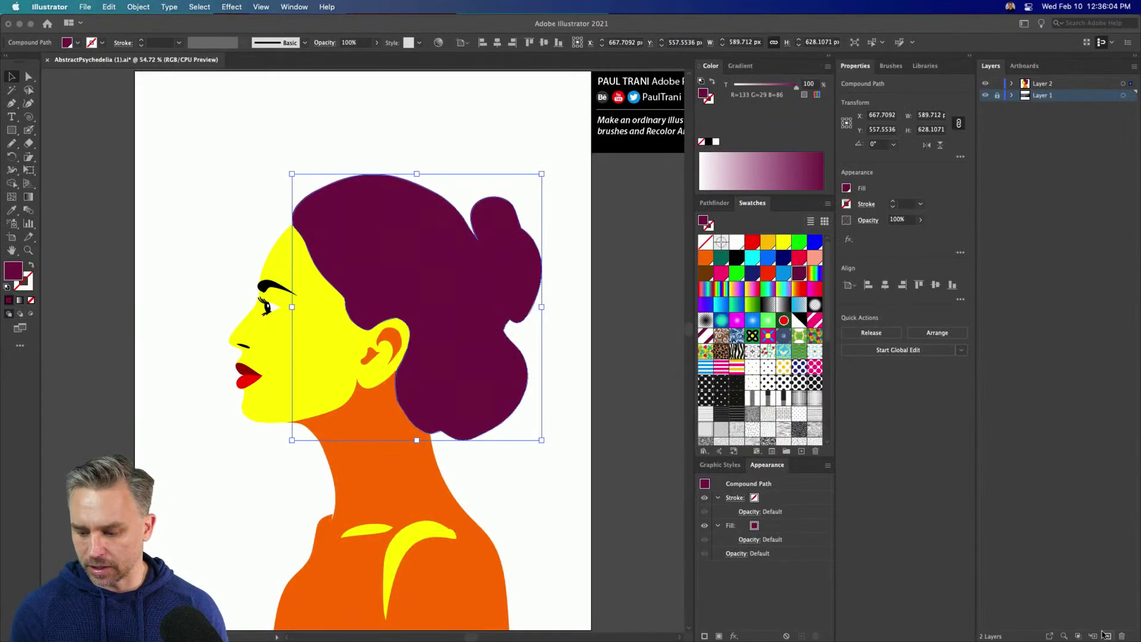
{"action": "left_click", "coordinate": [1103, 634]}
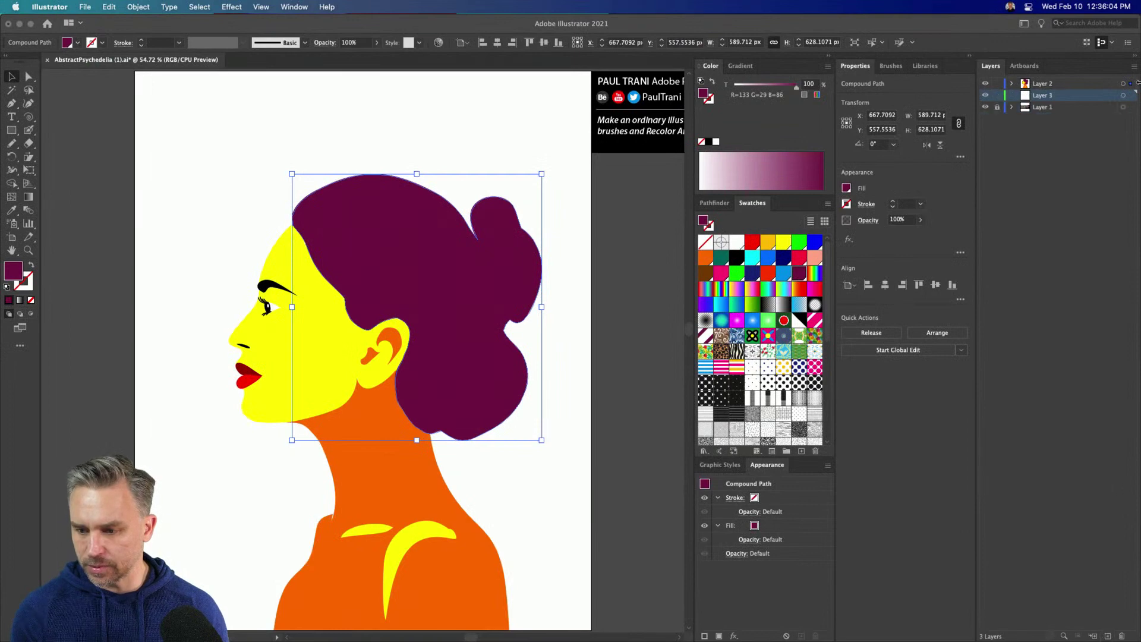
{"action": "left_click", "coordinate": [997, 84]}
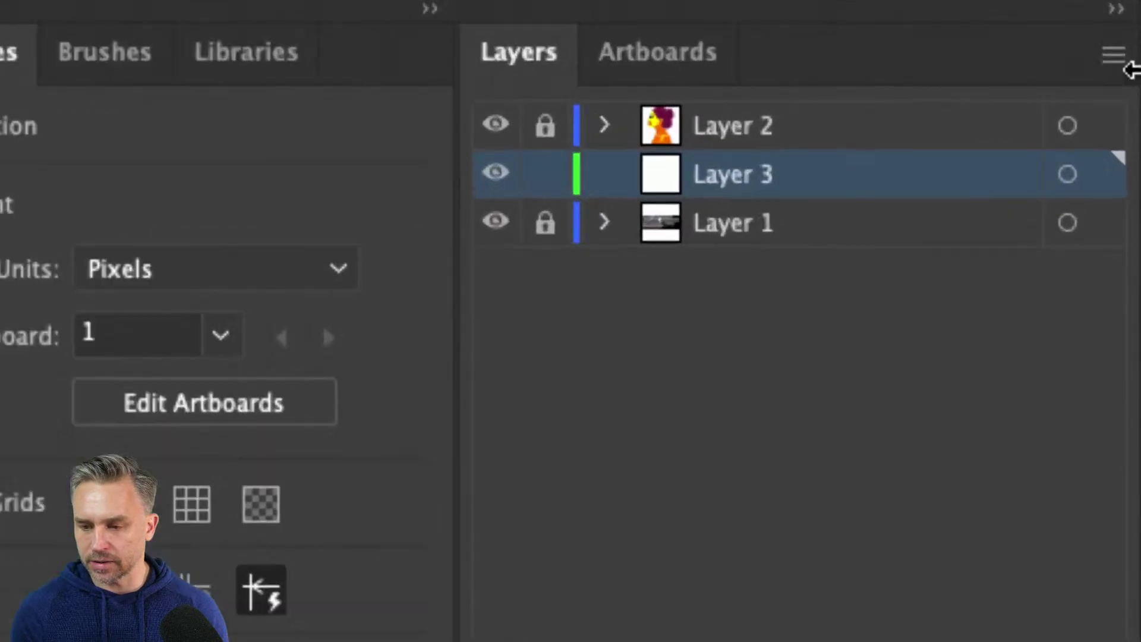
Step: Rename the new empty layer as bkgd and the portrait's layer as face, and make bkgd the active layer
{"action": "double_click", "coordinate": [643, 194]}
{"action": "type", "text": "bkgd"}
{"action": "key", "text": "Return"}
{"action": "double_click", "coordinate": [642, 140]}
{"action": "type", "text": "face"}
{"action": "key", "text": "Return"}
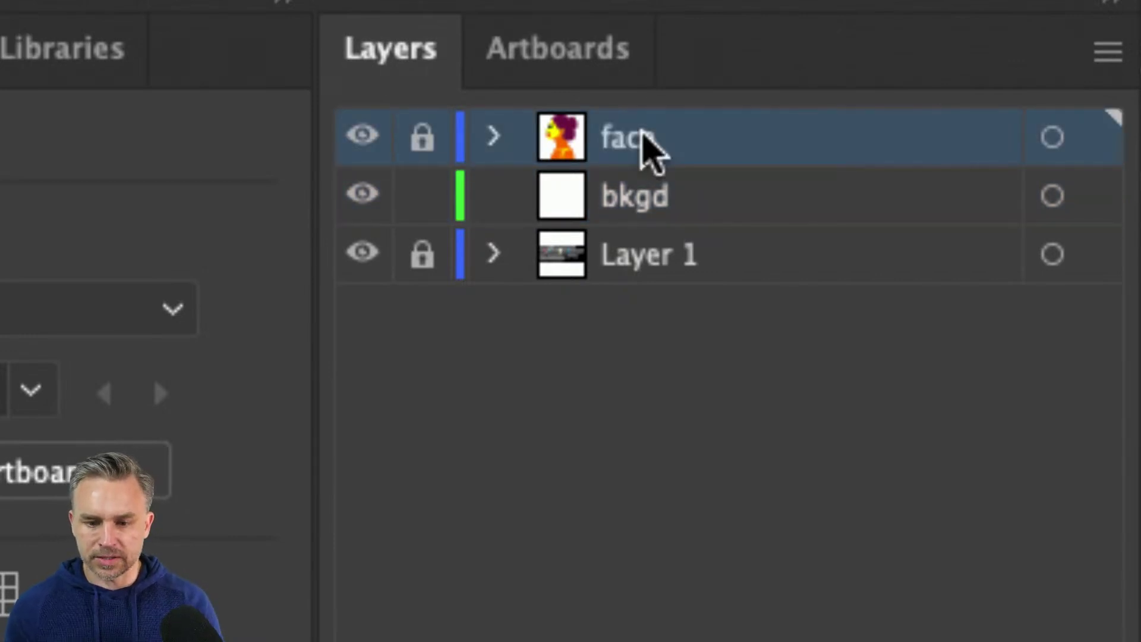
{"action": "left_click", "coordinate": [671, 199]}
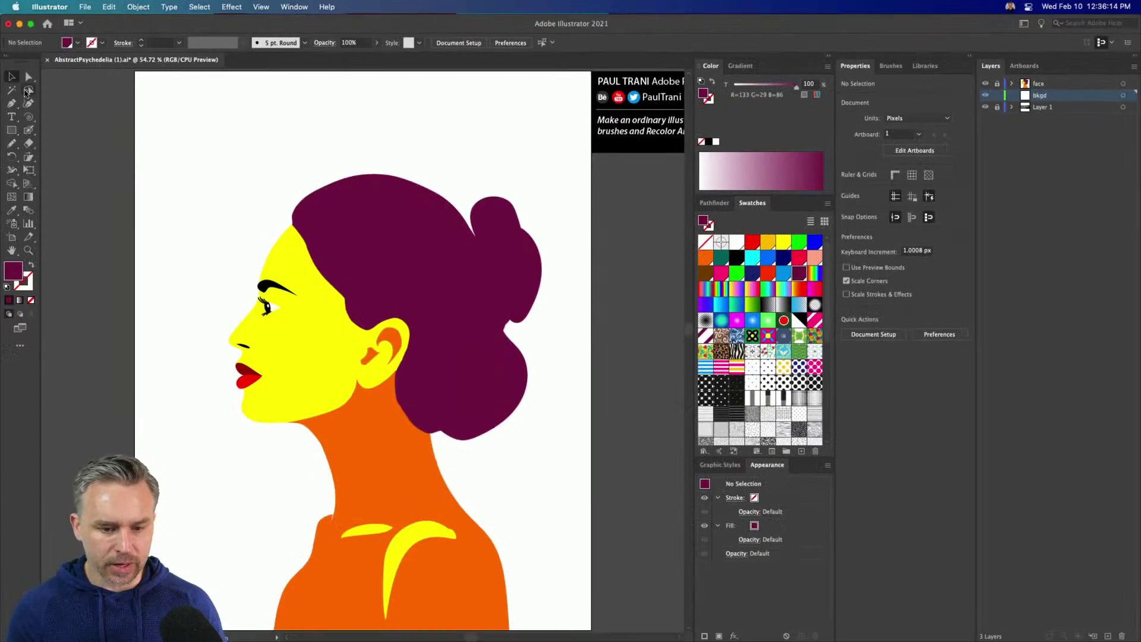
Step: Draw a rectangle about 1074 by 1320 px over the artboard on the bkgd layer
{"action": "left_click", "coordinate": [13, 135]}
{"action": "key", "text": "super+minus"}
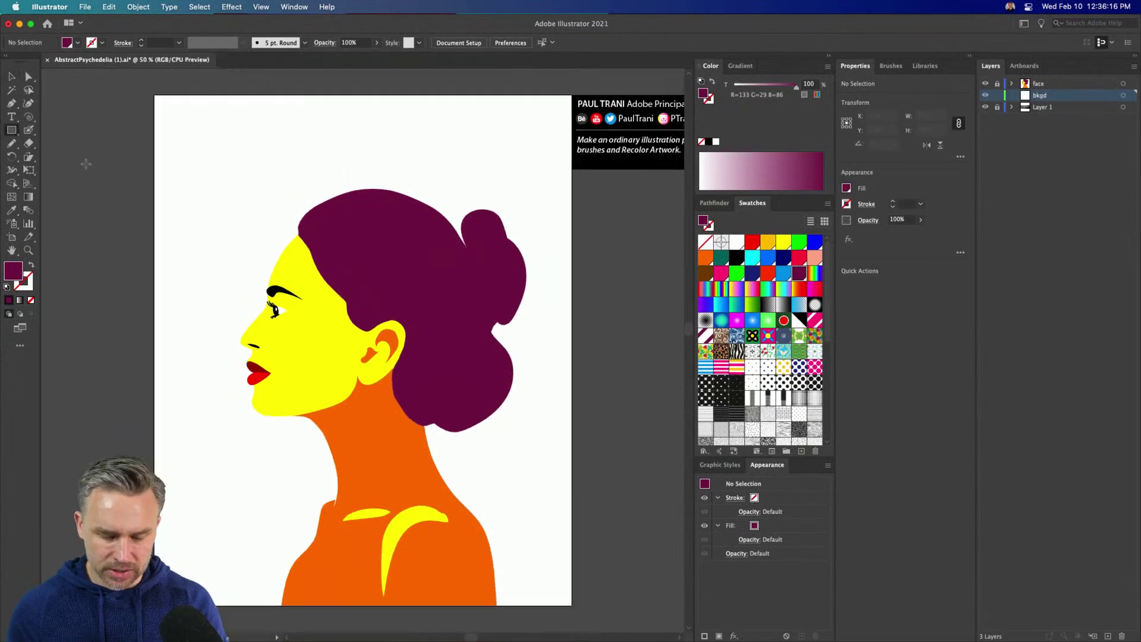
{"action": "left_click_drag", "start_coordinate": [153, 93], "coordinate": [569, 504]}
{"action": "scroll", "coordinate": [328, 270], "scroll_direction": "up", "scroll_amount": 3}
{"action": "scroll", "coordinate": [328, 271], "scroll_direction": "left", "scroll_amount": 2}
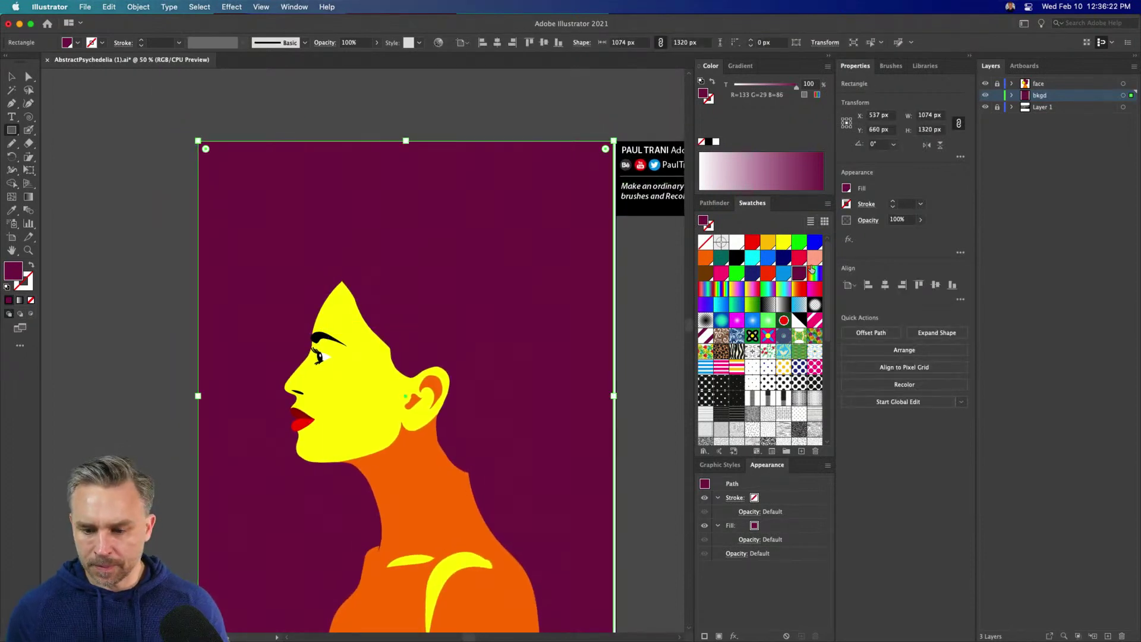
Step: Fill the background rectangle with the cyan swatch C=70 M=15 Y=0 and widen it to 1080 px
{"action": "left_click", "coordinate": [766, 242]}
{"action": "left_click", "coordinate": [752, 257]}
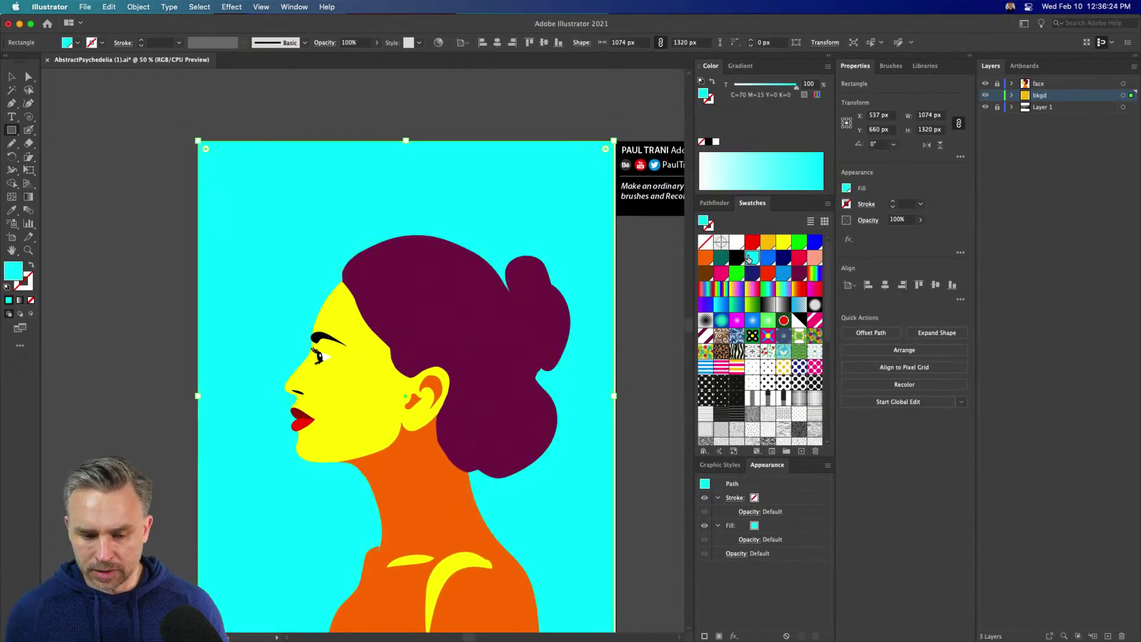
{"action": "scroll", "coordinate": [319, 425], "scroll_direction": "down", "scroll_amount": 2}
{"action": "scroll", "coordinate": [319, 425], "scroll_direction": "right", "scroll_amount": 1}
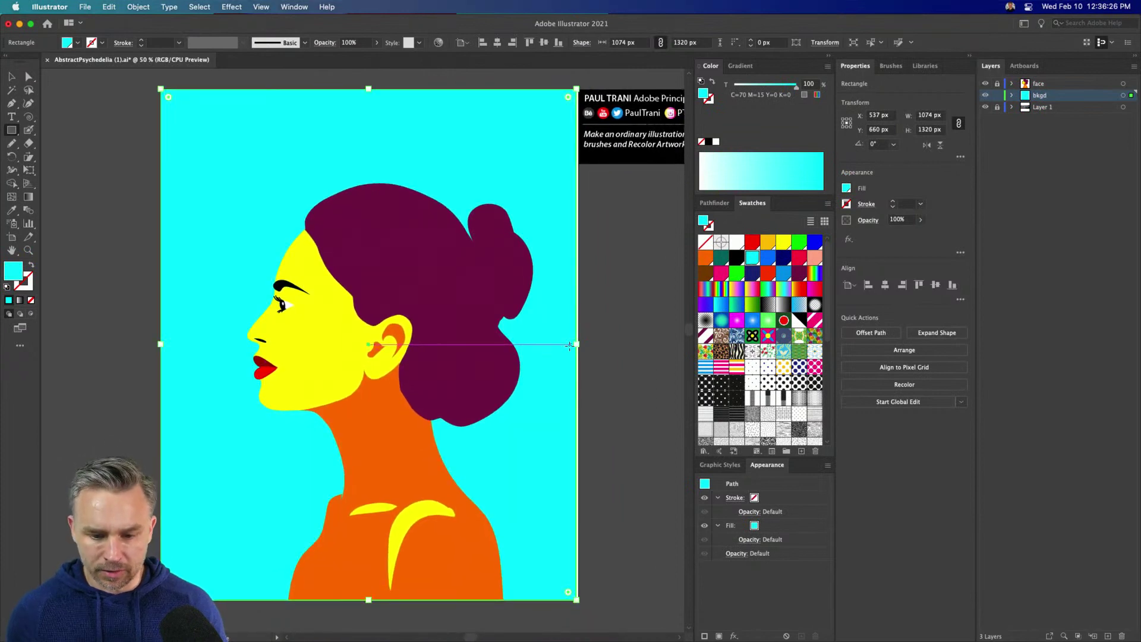
{"action": "left_click_drag", "start_coordinate": [576, 344], "coordinate": [579, 345]}
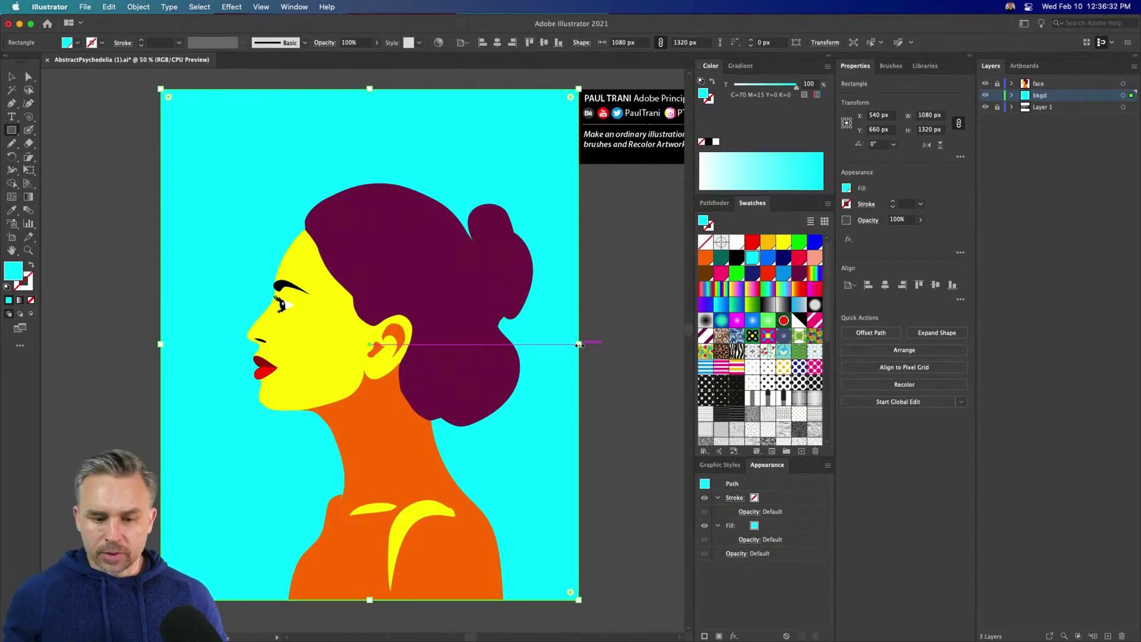
Step: Lock the bkgd layer and add a new layer above it named bkgd elements
{"action": "left_click", "coordinate": [10, 77]}
{"action": "left_click", "coordinate": [997, 97]}
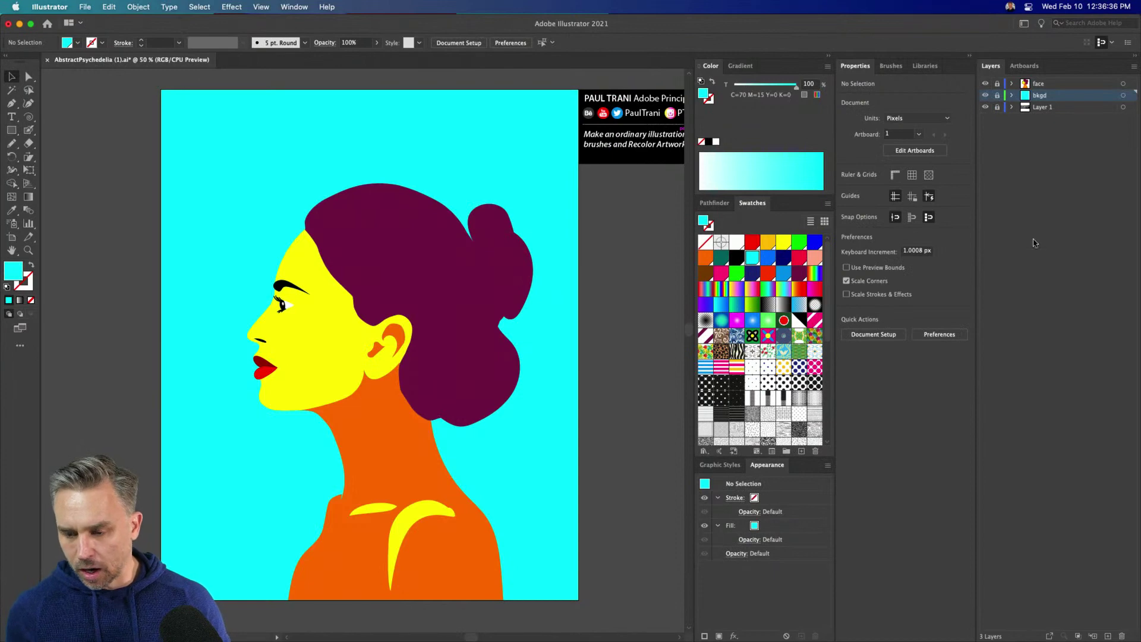
{"action": "left_click", "coordinate": [1107, 636]}
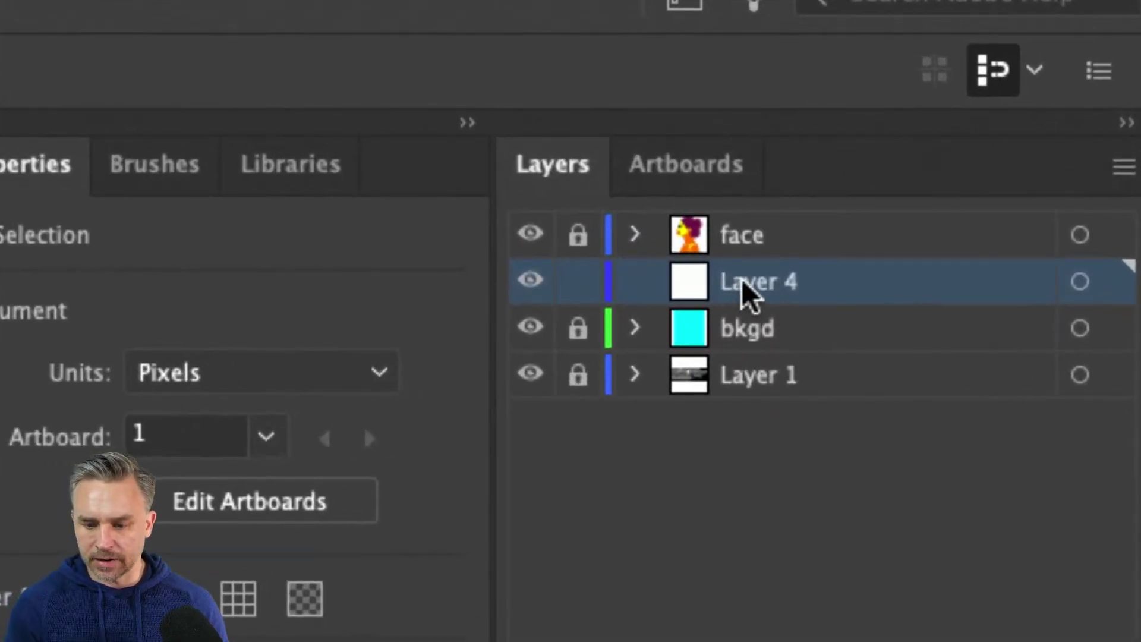
{"action": "double_click", "coordinate": [750, 292]}
{"action": "type", "text": "bkgd elements"}
{"action": "key", "text": "Return"}
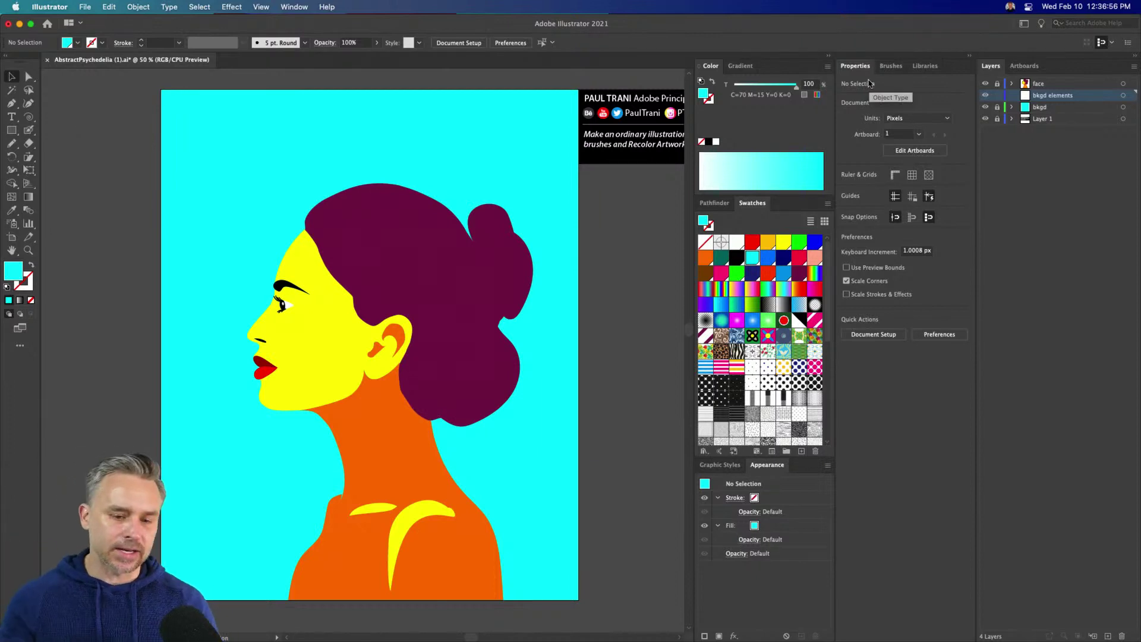
Step: Scale the whole portrait on the face layer down to about 473 by 689 px, then lock that layer
{"action": "left_click_drag", "start_coordinate": [283, 197], "coordinate": [325, 231]}
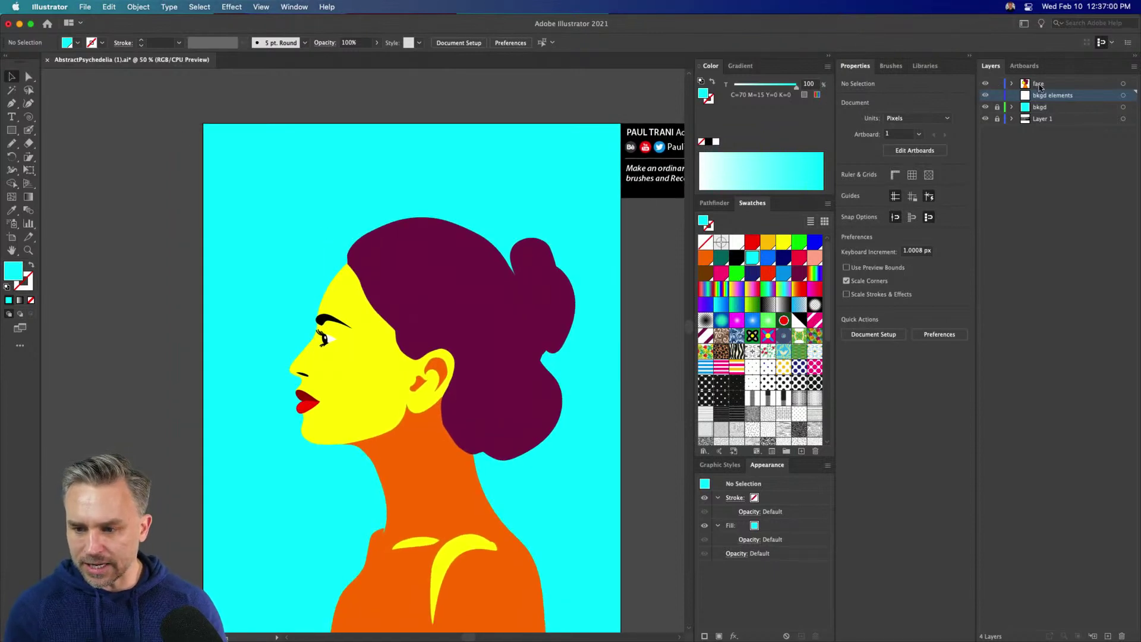
{"action": "left_click", "coordinate": [1038, 87]}
{"action": "key", "text": "super+a"}
{"action": "left_click_drag", "start_coordinate": [579, 219], "coordinate": [470, 376]}
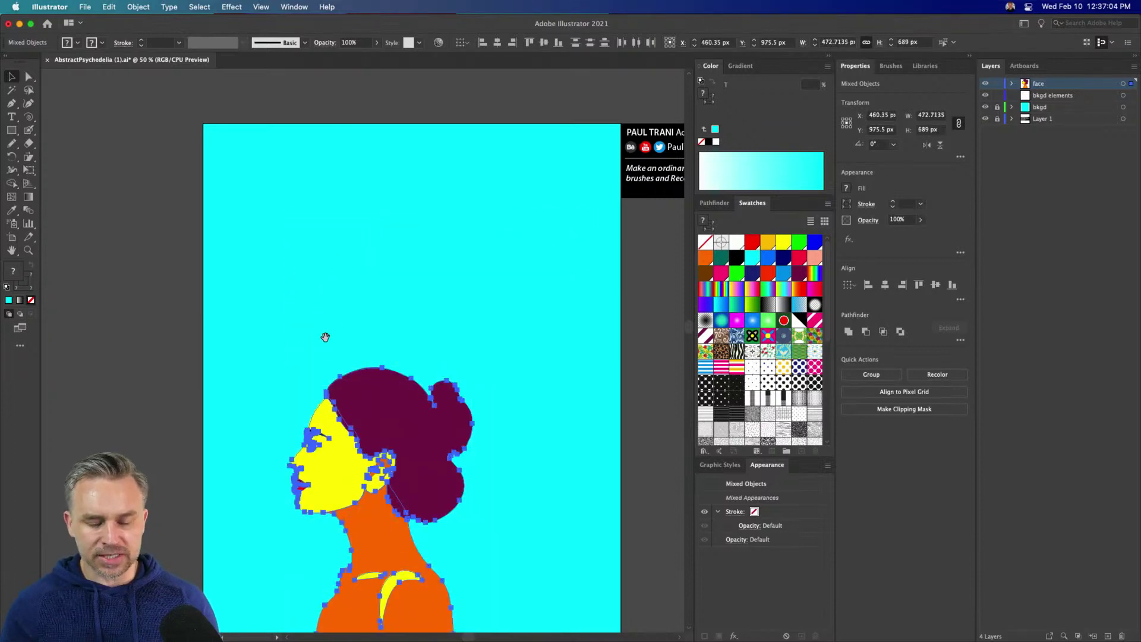
{"action": "left_click_drag", "start_coordinate": [321, 338], "coordinate": [328, 314]}
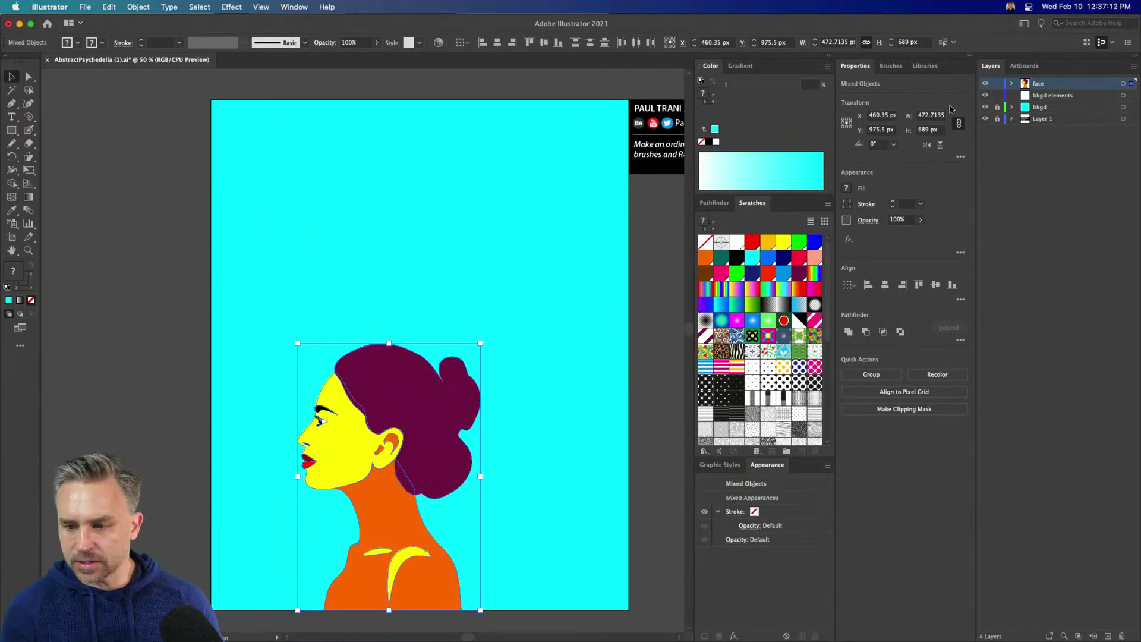
{"action": "left_click", "coordinate": [997, 84]}
Step: Draw a square of about 99 px above the head on the bkgd elements layer and fill it with C=10 M=100 Y=50 K=0
{"action": "left_click", "coordinate": [9, 132]}
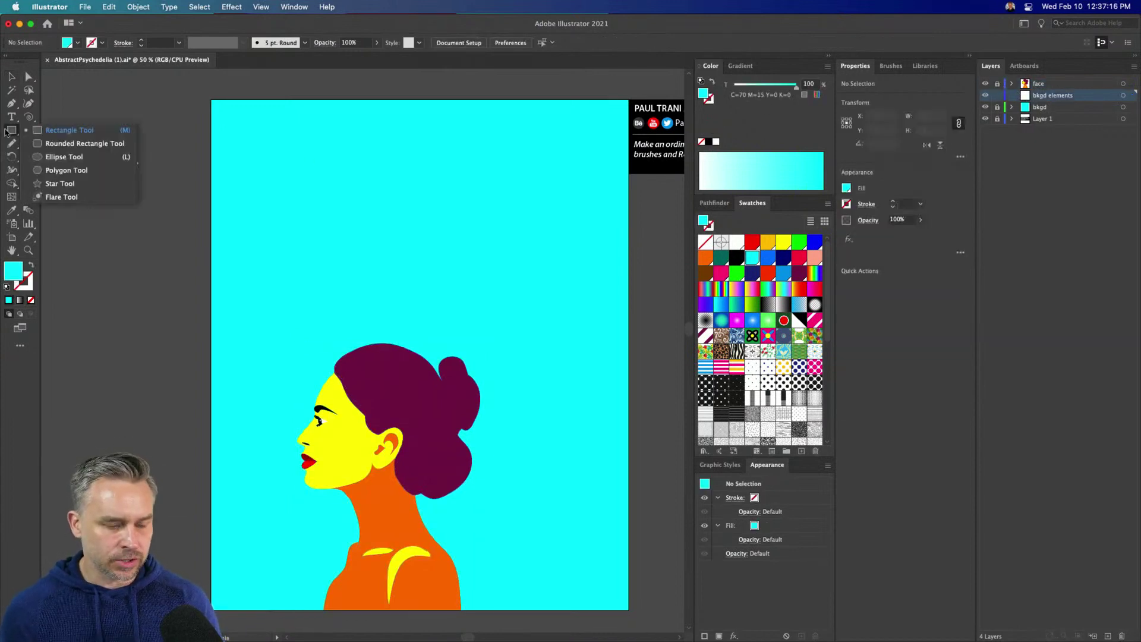
{"action": "key", "text": "super+1"}
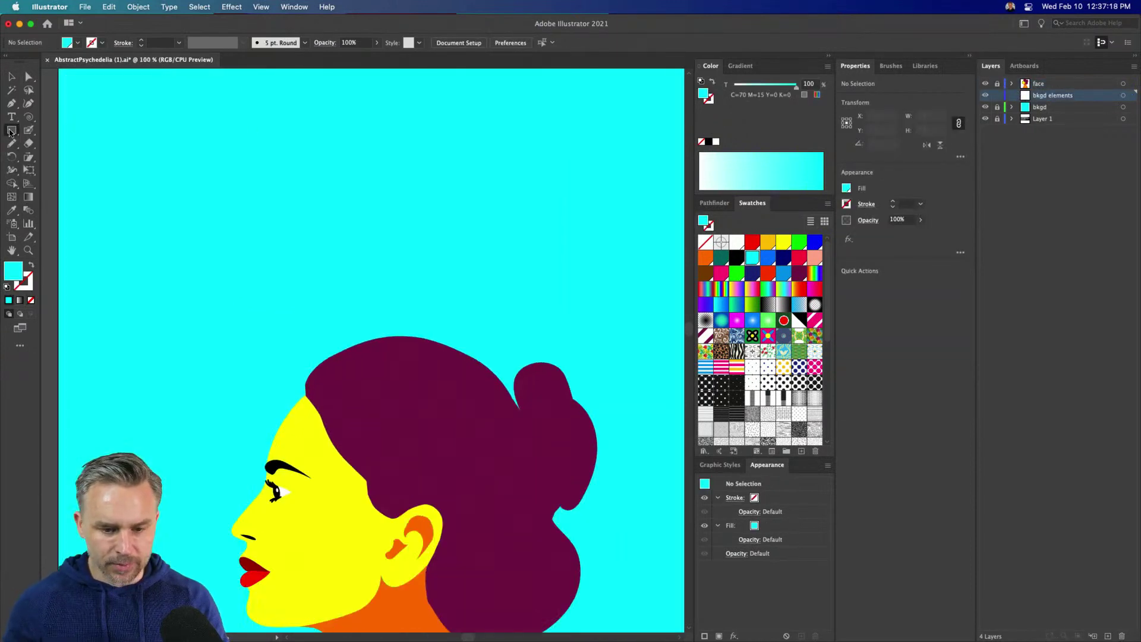
{"action": "left_click_drag", "start_coordinate": [202, 271], "coordinate": [244, 339]}
{"action": "left_click_drag", "start_coordinate": [9, 131], "coordinate": [101, 130]}
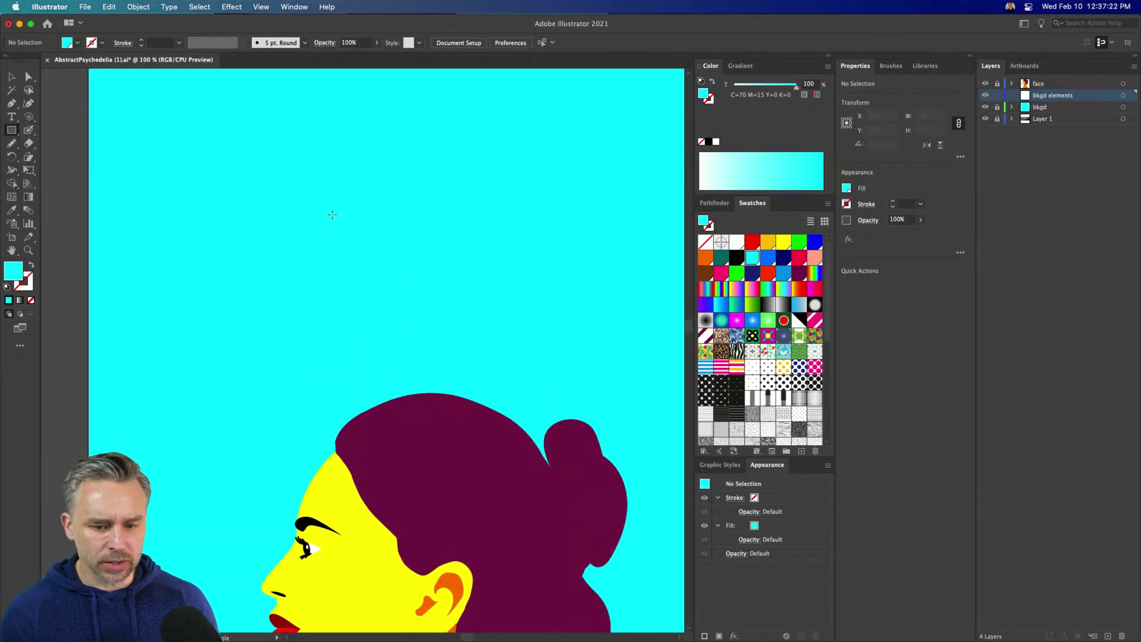
{"action": "left_click_drag", "start_coordinate": [332, 216], "coordinate": [410, 292]}
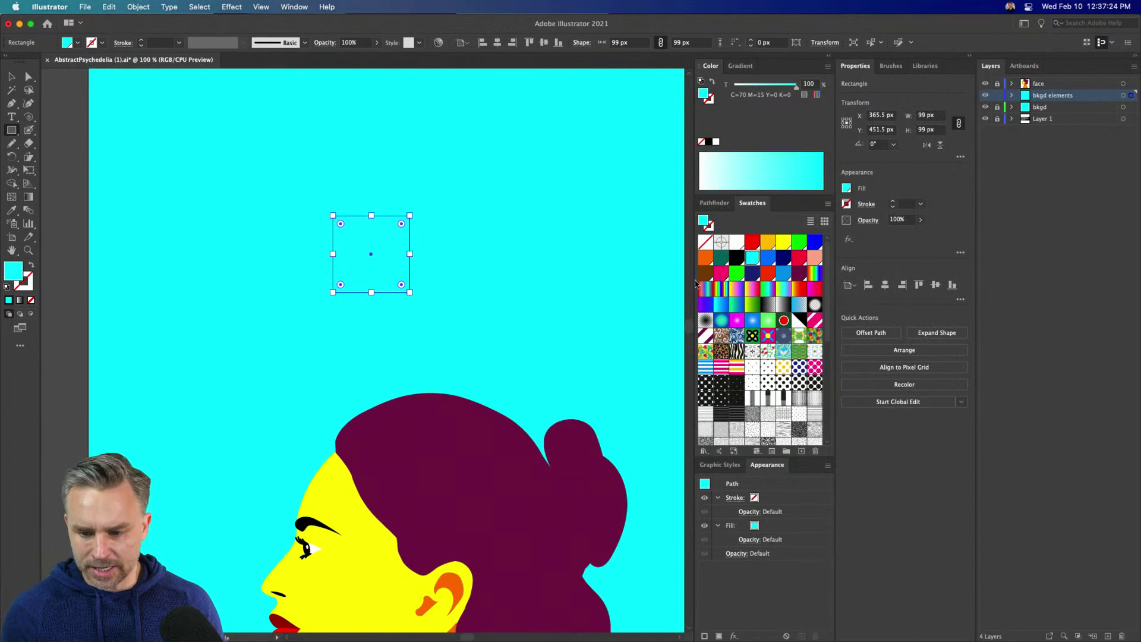
{"action": "left_click", "coordinate": [721, 277]}
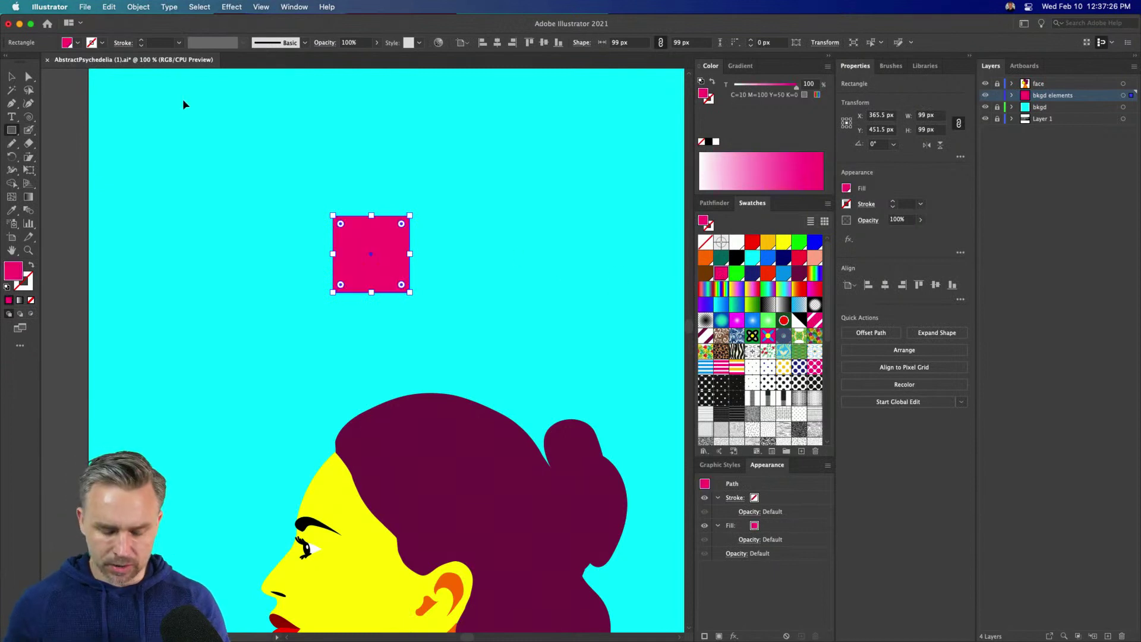
Step: Round all corners of the pink square to a 49.5 px radius, making it a circle
{"action": "key", "text": "super+equal"}
{"action": "left_click_drag", "start_coordinate": [296, 285], "coordinate": [386, 351]}
Step: Draw a second pink square of about 110 px beside the circle and round its corners to about 26 px
{"action": "scroll", "coordinate": [346, 267], "scroll_direction": "right", "scroll_amount": 4}
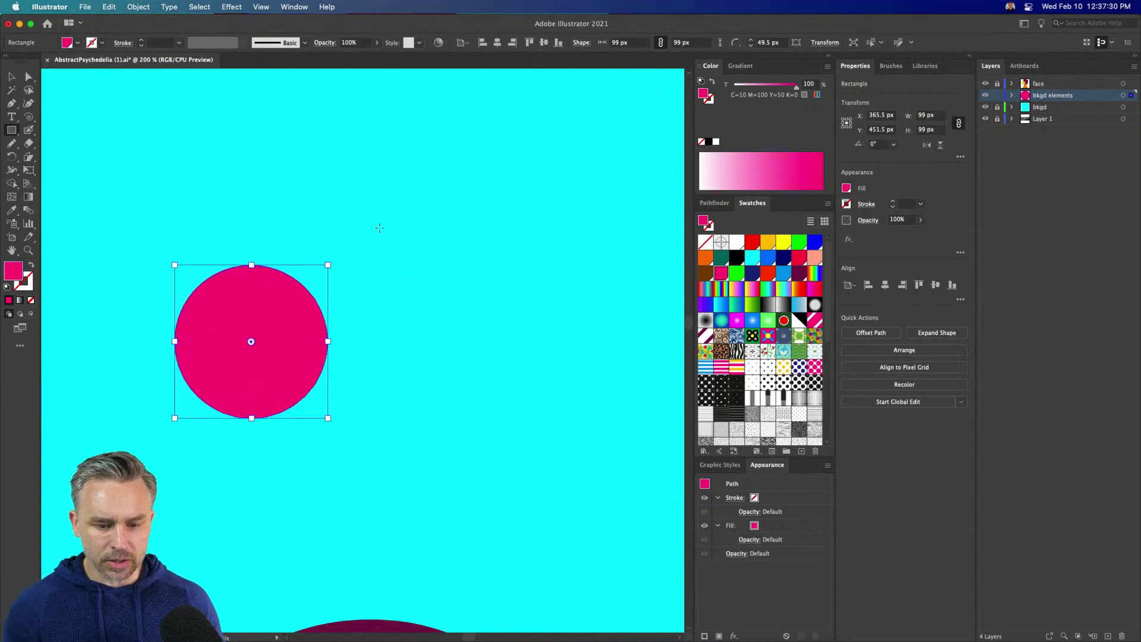
{"action": "mouse_move", "coordinate": [365, 257]}
{"action": "left_mouse_down"}
{"action": "mouse_move", "coordinate": [562, 410]}
{"action": "mouse_move", "coordinate": [536, 389]}
{"action": "left_mouse_up"}
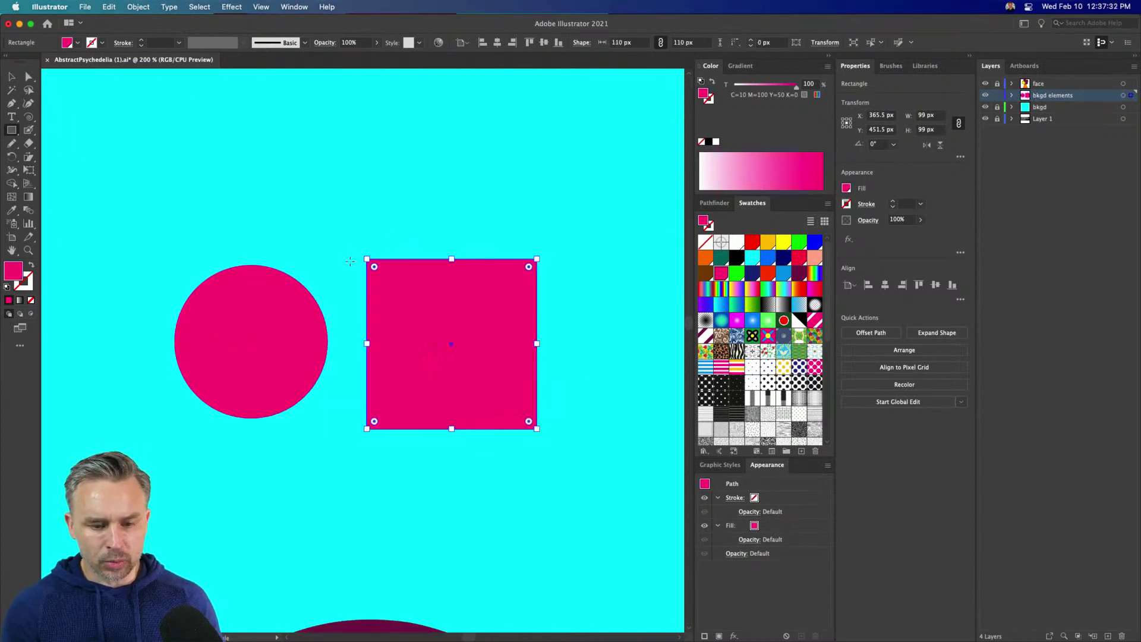
{"action": "left_click_drag", "start_coordinate": [373, 268], "coordinate": [404, 306]}
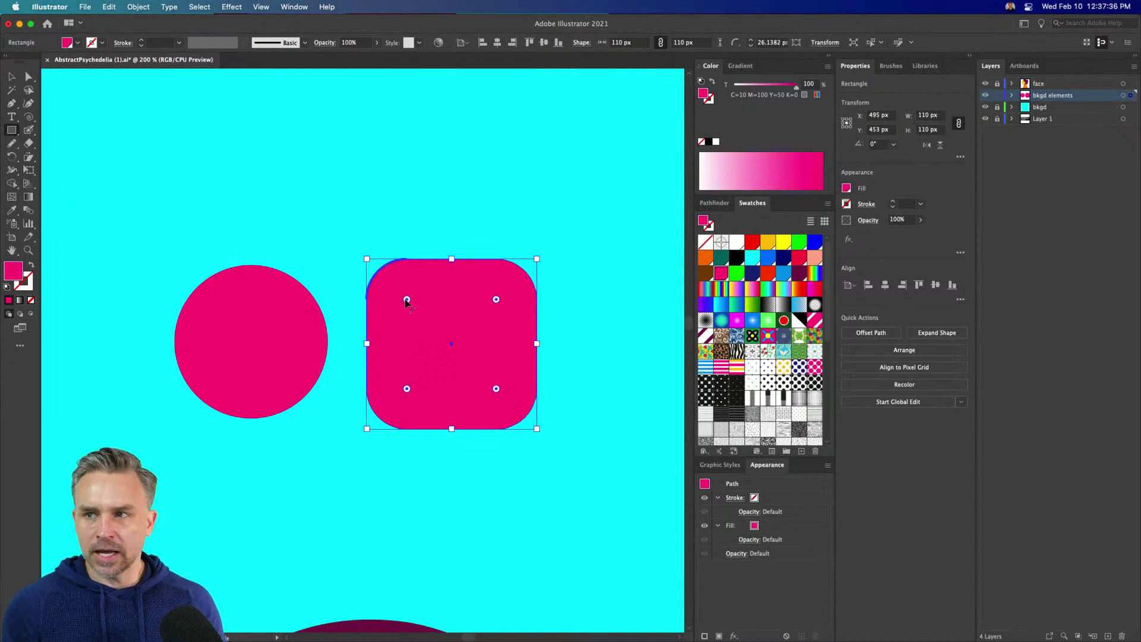
Step: Turn the second pink square into a four-pointed star by inverting its rounded corners and setting their radius to about 55 px
{"action": "left_click", "coordinate": [406, 299], "text": "alt"}
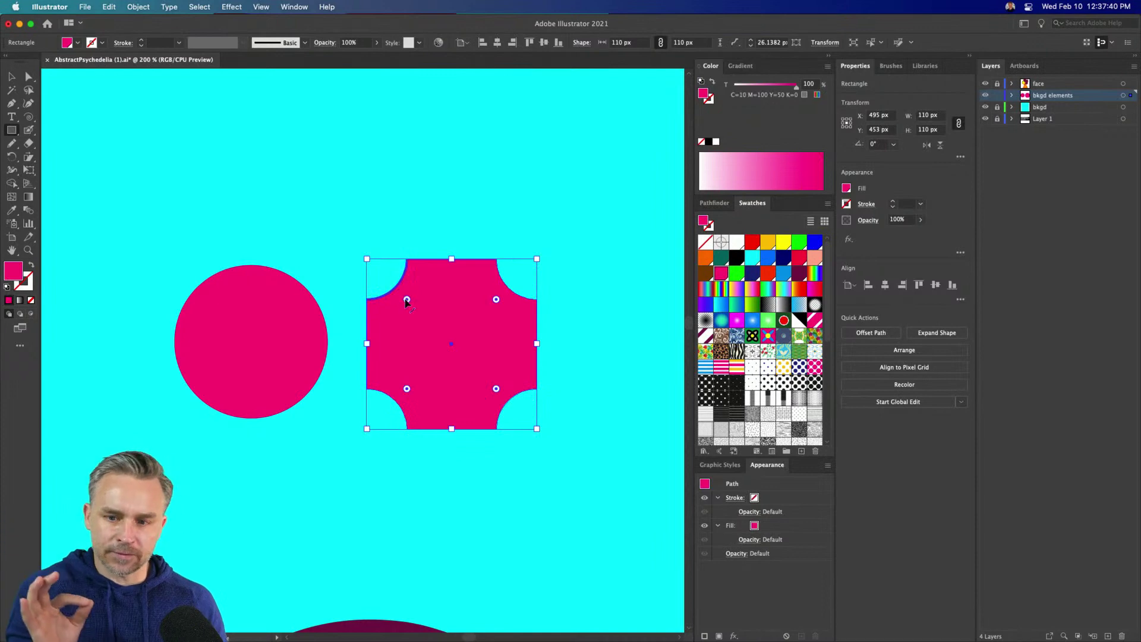
{"action": "mouse_move", "coordinate": [702, 3]}
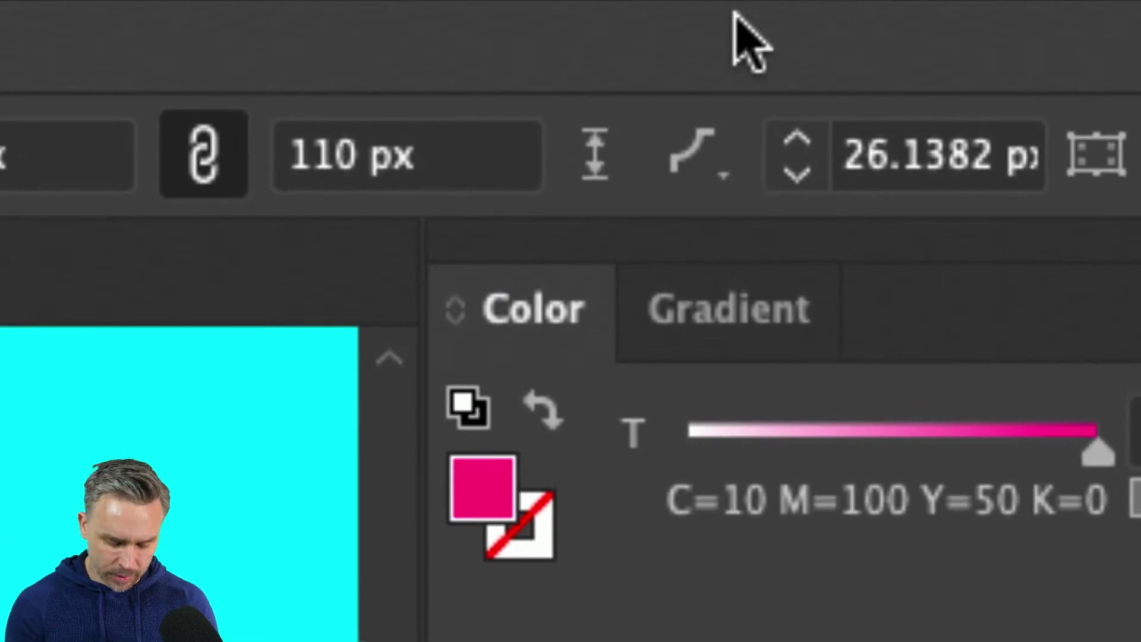
{"action": "left_click", "coordinate": [722, 177]}
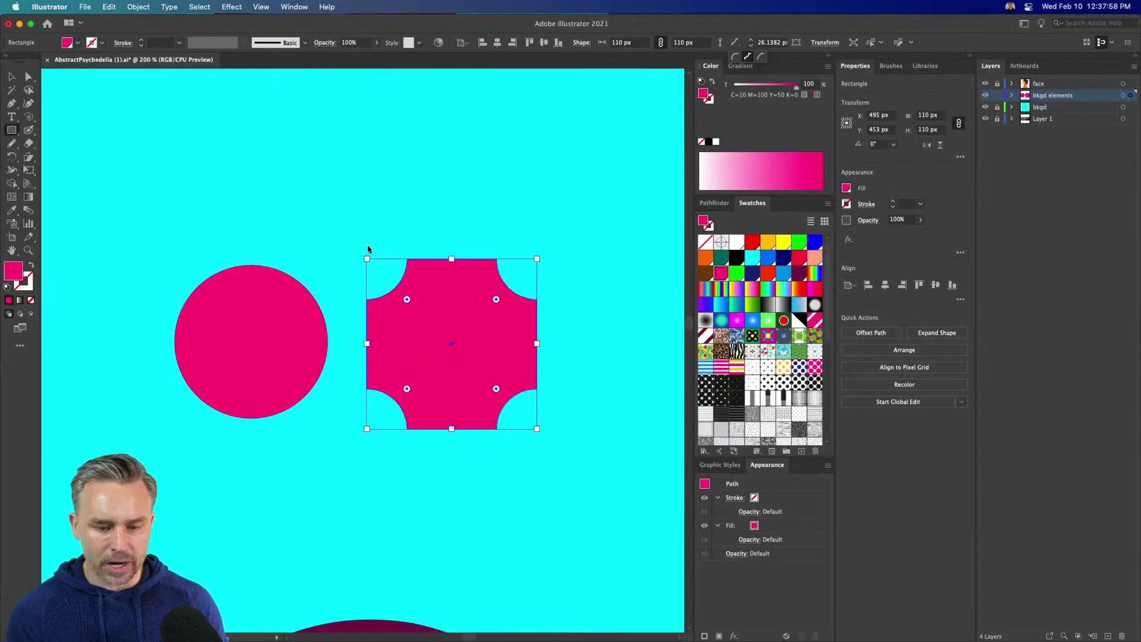
{"action": "left_click_drag", "start_coordinate": [406, 298], "coordinate": [386, 205]}
Step: Scale the star down to about 91 px and fill it with CMYK Yellow
{"action": "left_click", "coordinate": [11, 77]}
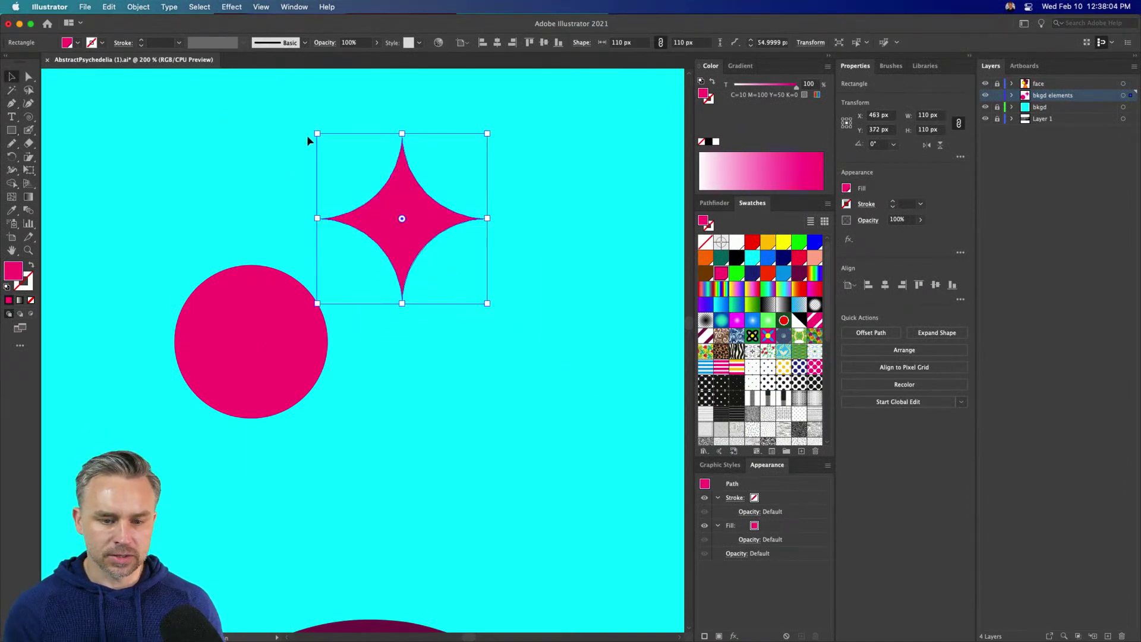
{"action": "left_click_drag", "start_coordinate": [316, 133], "coordinate": [346, 162]}
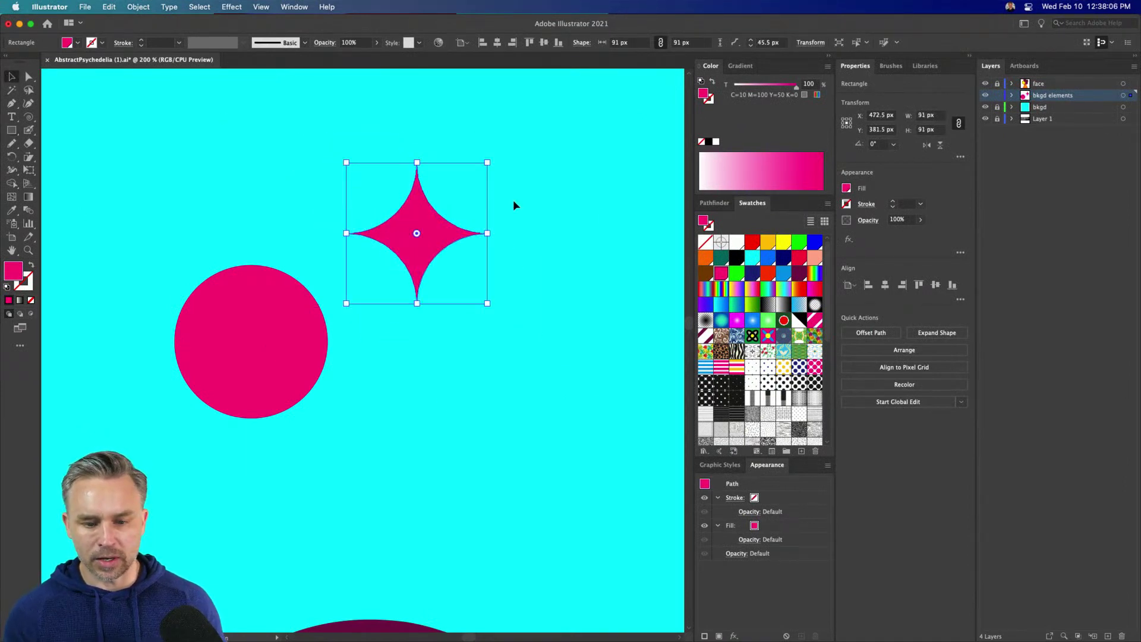
{"action": "left_click", "coordinate": [780, 245]}
Step: Shrink the large pink circle and add a small copy of about 22 px beside it, filled with blue
{"action": "left_click", "coordinate": [215, 323]}
{"action": "left_click_drag", "start_coordinate": [175, 263], "coordinate": [234, 327]}
{"action": "left_click_drag", "start_coordinate": [265, 370], "coordinate": [412, 408]}
{"action": "left_click_drag", "start_coordinate": [387, 360], "coordinate": [423, 329]}
{"action": "left_click", "coordinate": [766, 259]}
Step: Shrink the yellow star to about 36 px and place copies around the circles, including one of about 20.5 px
{"action": "left_click", "coordinate": [418, 237]}
{"action": "left_click_drag", "start_coordinate": [487, 303], "coordinate": [560, 205]}
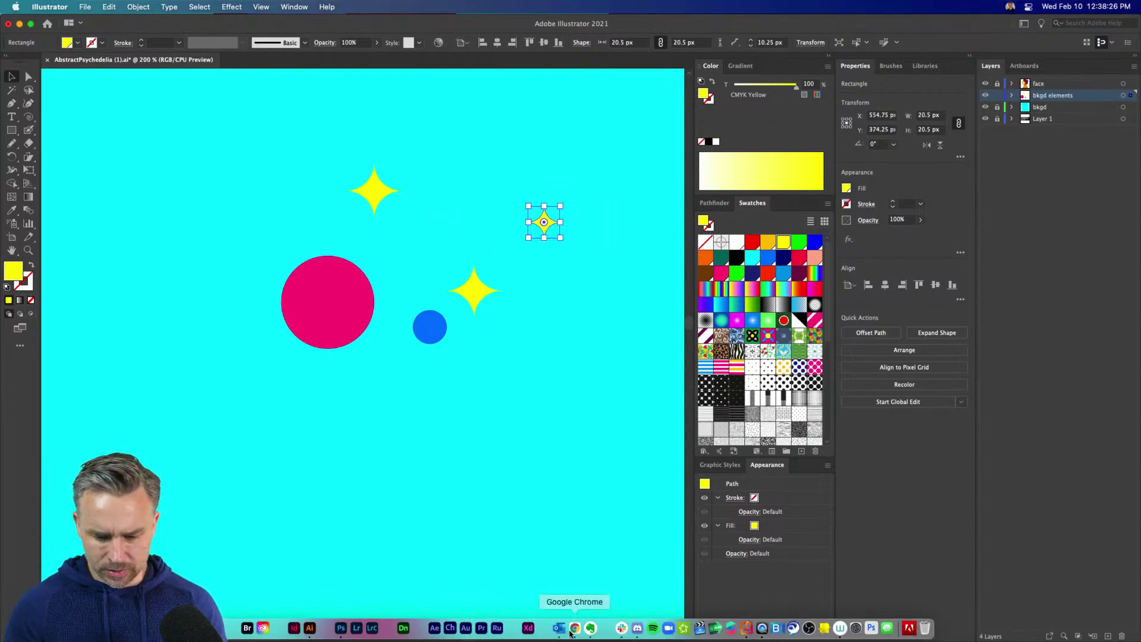
Step: Switch to Chrome to check the Abstract Psychedelia challenge description on Behance, and return to Illustrator
{"action": "left_click", "coordinate": [568, 631]}
{"action": "left_click", "coordinate": [93, 28]}
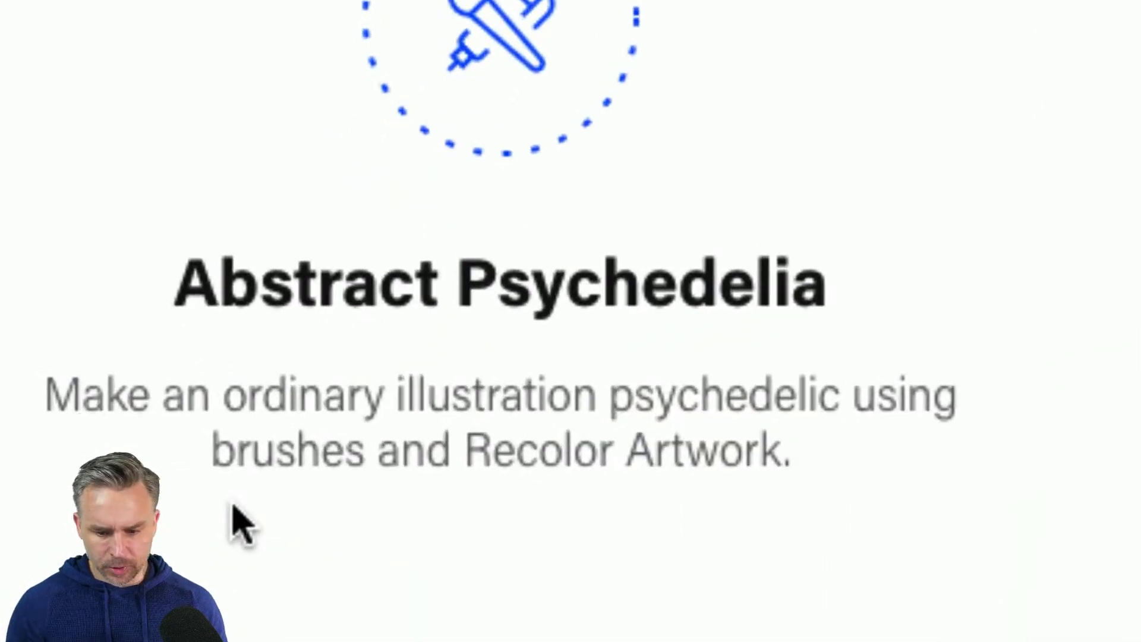
{"action": "left_click", "coordinate": [27, 29]}
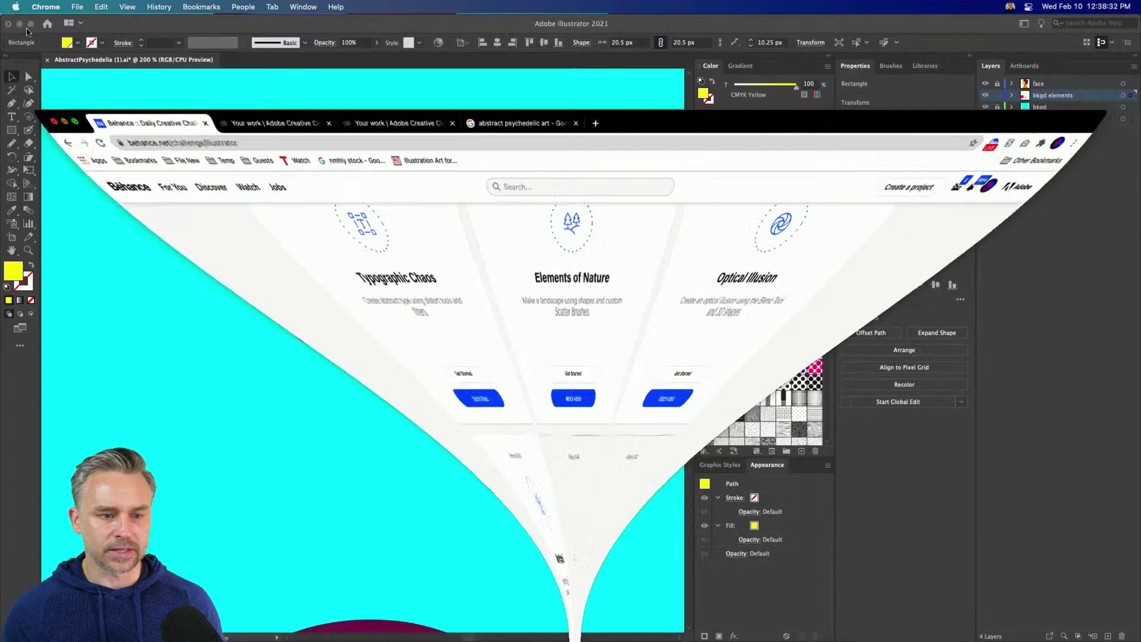
Step: Move the 20.5 px star between the two larger yellow stars and place a tiny yellow copy below the pink circle
{"action": "left_click", "coordinate": [541, 224]}
{"action": "left_click_drag", "start_coordinate": [538, 224], "coordinate": [435, 225]}
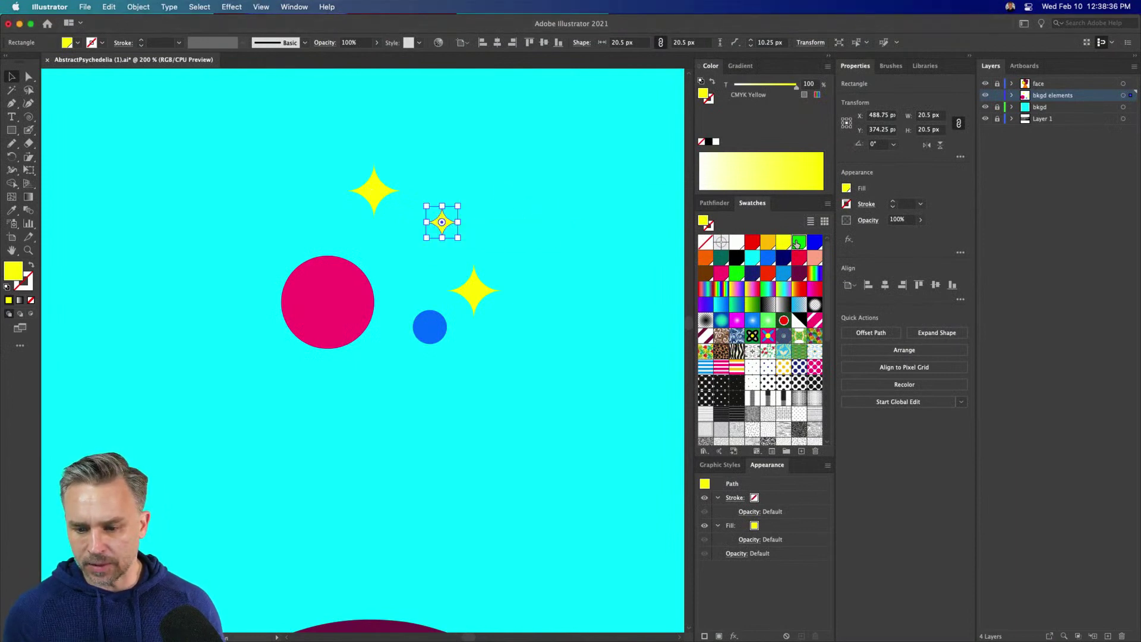
{"action": "left_click", "coordinate": [797, 243]}
{"action": "left_click", "coordinate": [783, 242]}
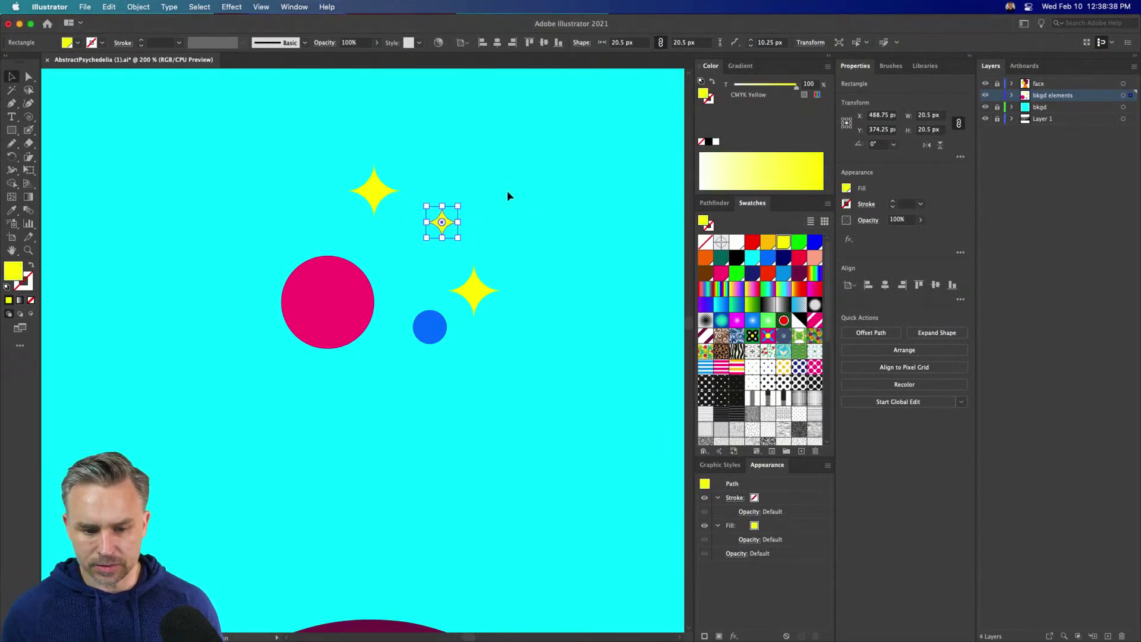
{"action": "left_click", "coordinate": [462, 290]}
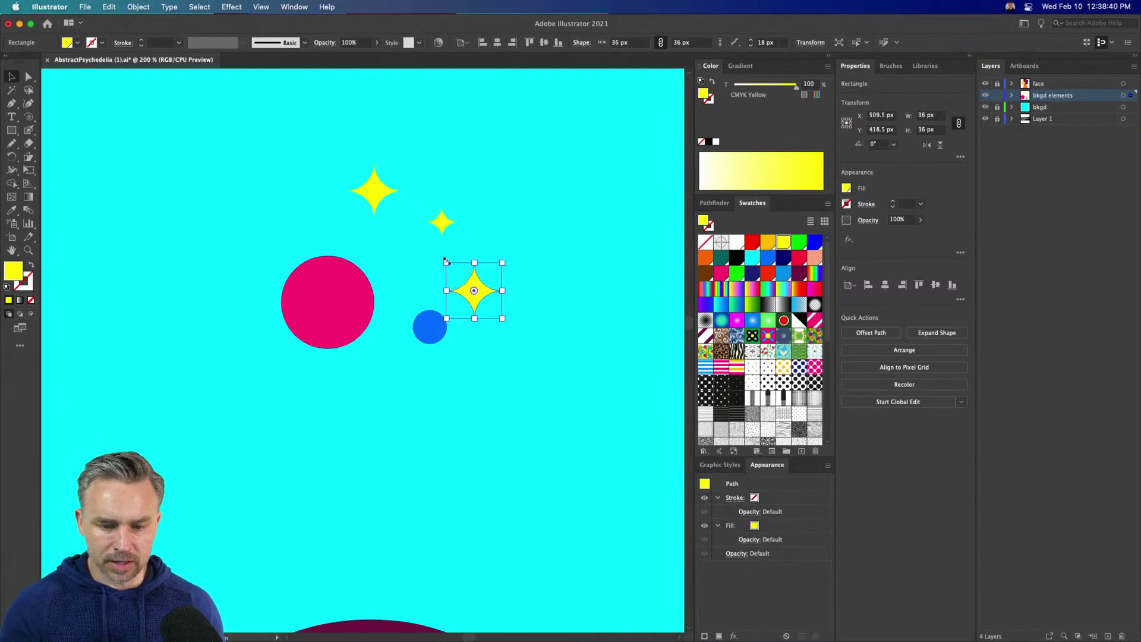
{"action": "left_click_drag", "start_coordinate": [440, 222], "coordinate": [278, 376]}
{"action": "left_click", "coordinate": [239, 307]}
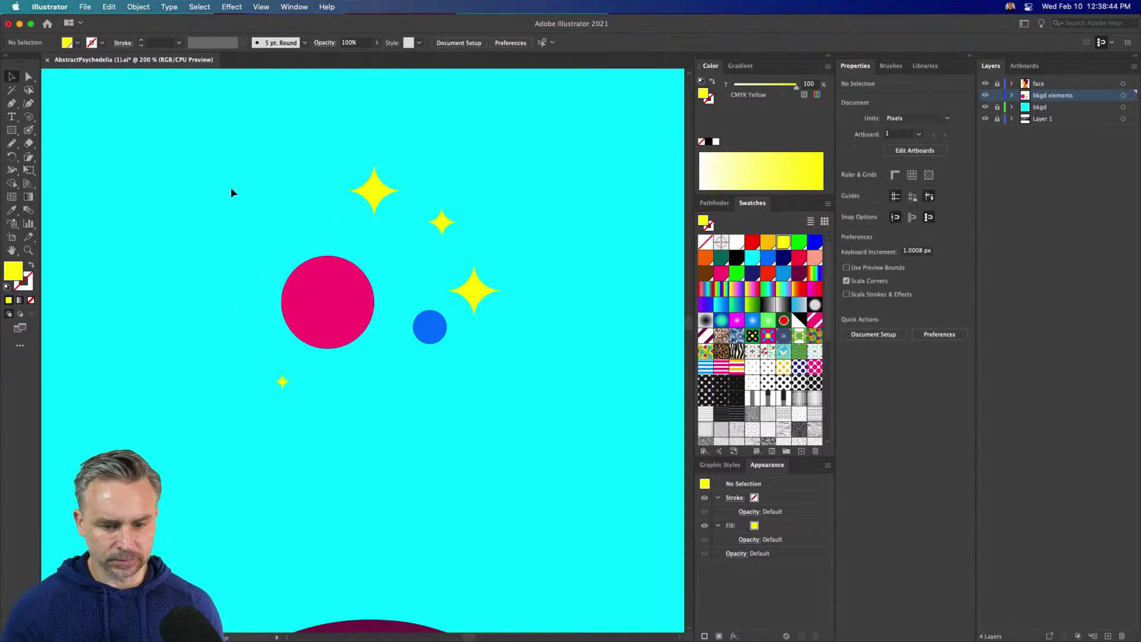
Step: Reduce the pink circle to a small dot and place a 42 px pink circle above it, beside the upper star
{"action": "left_click", "coordinate": [301, 296]}
{"action": "mouse_move", "coordinate": [282, 257]}
{"action": "left_mouse_down"}
{"action": "mouse_move", "coordinate": [312, 288]}
{"action": "mouse_move", "coordinate": [319, 221]}
{"action": "mouse_move", "coordinate": [294, 261]}
{"action": "left_mouse_up"}
{"action": "left_click_drag", "start_coordinate": [329, 217], "coordinate": [292, 201]}
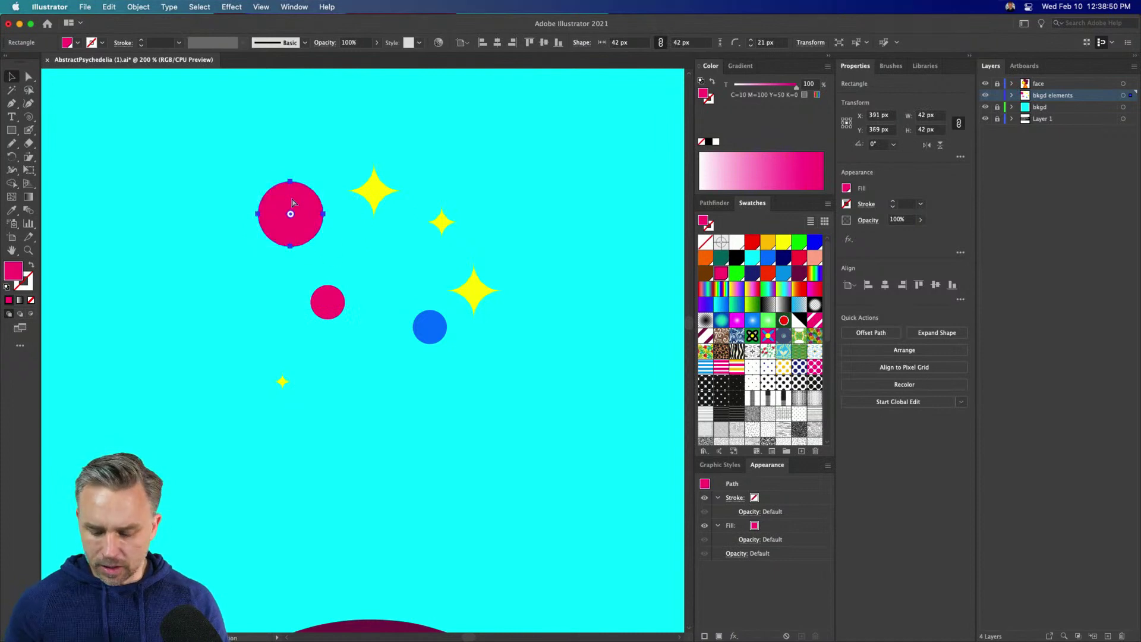
Step: Duplicate the small pink circle into the middle of the cluster and fill the 22 px copy with white
{"action": "key", "text": "super+0"}
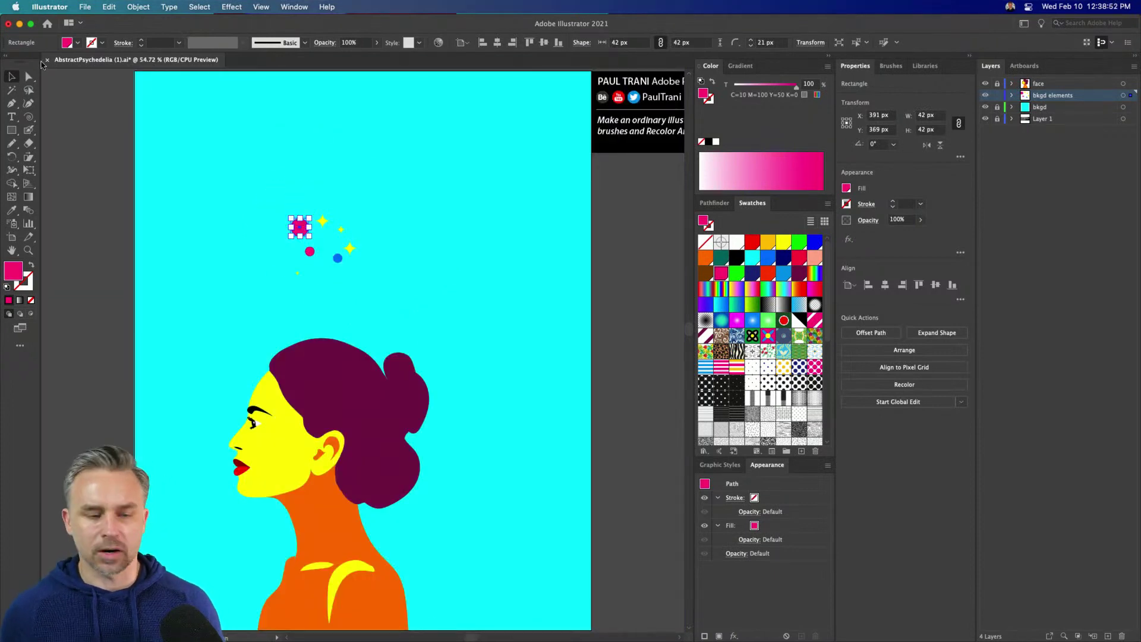
{"action": "left_click", "coordinate": [258, 205]}
{"action": "left_click_drag", "start_coordinate": [293, 233], "coordinate": [329, 245]}
{"action": "left_click", "coordinate": [237, 200]}
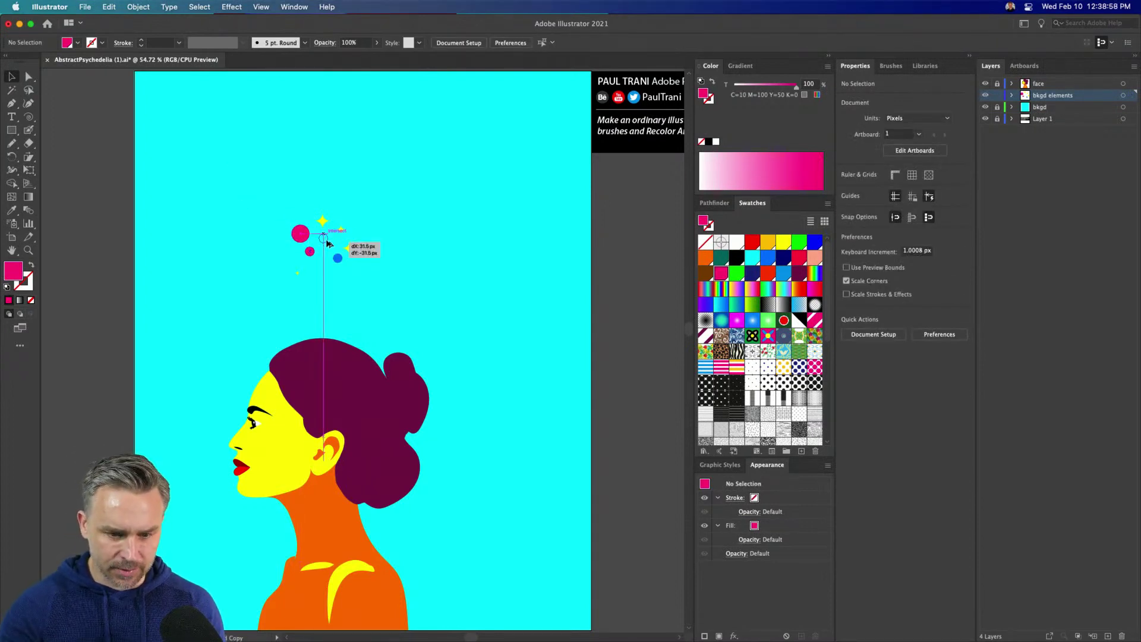
{"action": "left_click", "coordinate": [798, 257]}
{"action": "left_click", "coordinate": [809, 244]}
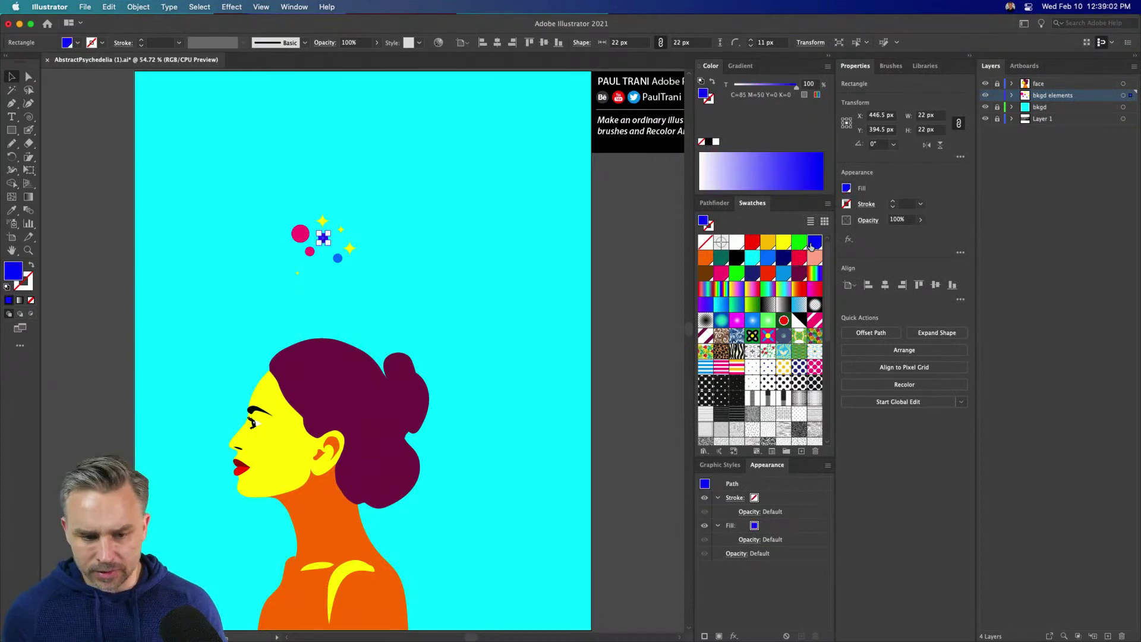
{"action": "left_click", "coordinate": [751, 258]}
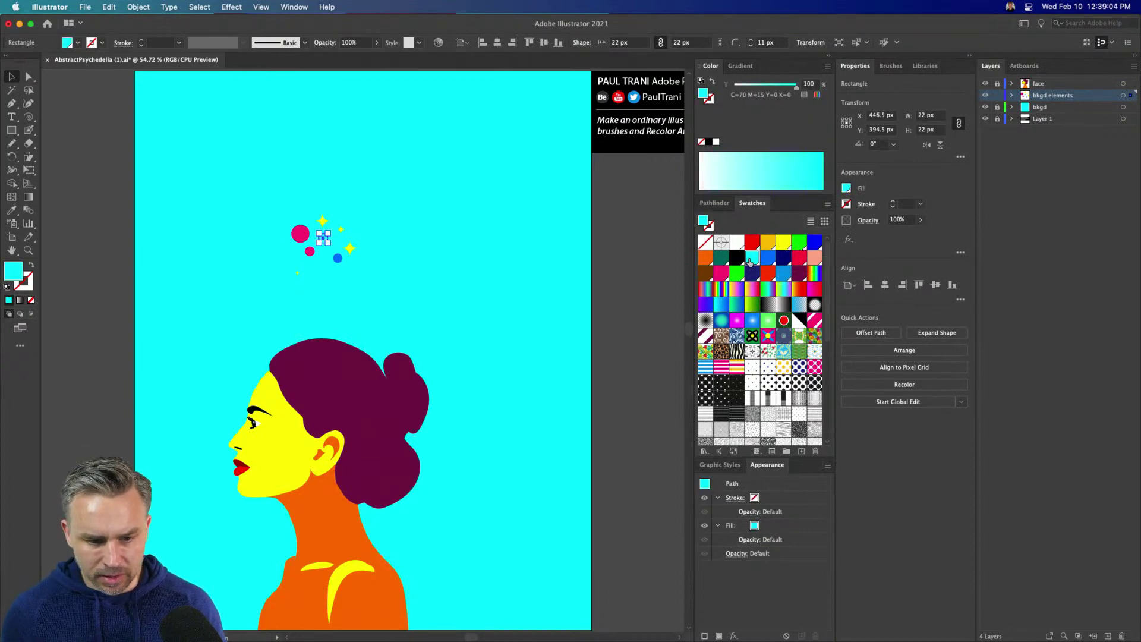
{"action": "left_click", "coordinate": [736, 243]}
{"action": "left_click", "coordinate": [294, 197]}
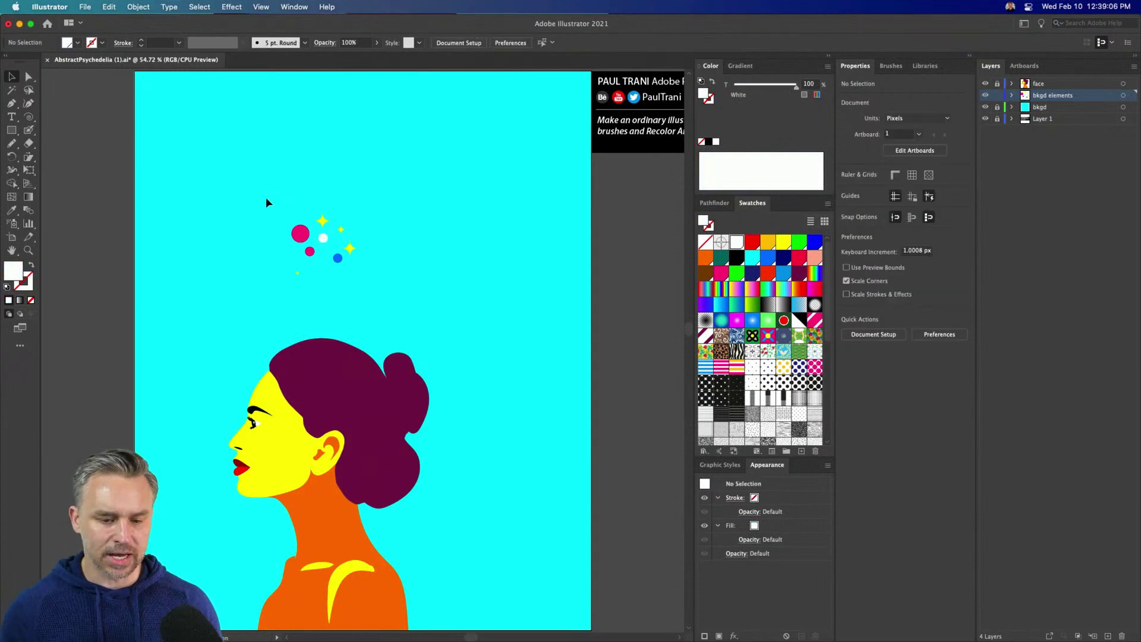
Step: Select the whole cluster of circles and stars and create a new Scatter Brush from it
{"action": "key", "text": "super+1"}
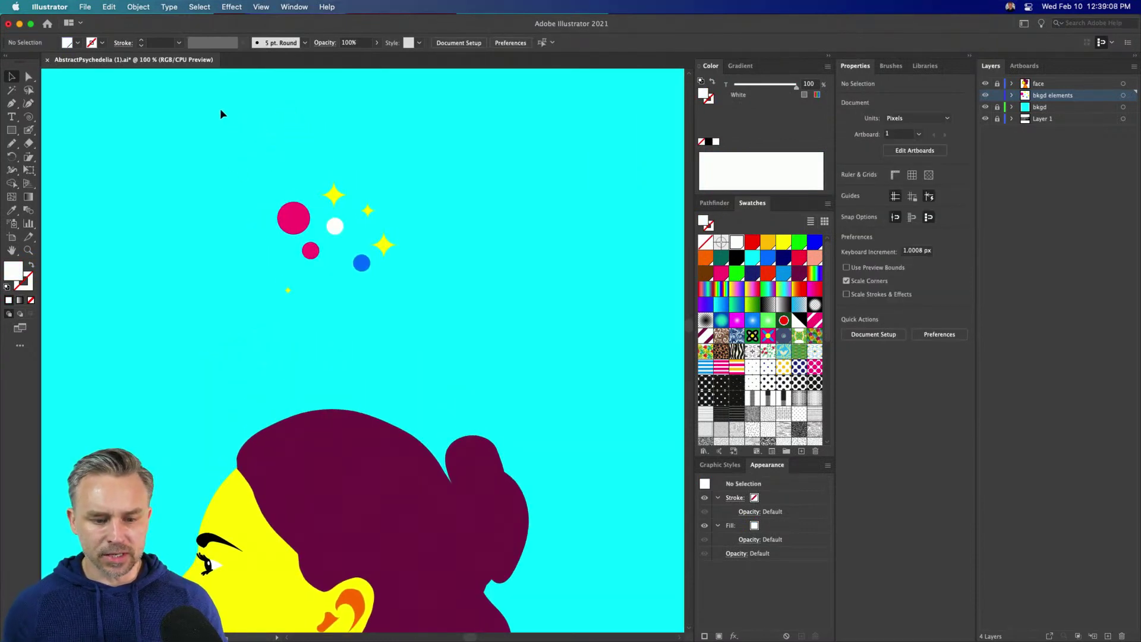
{"action": "left_click_drag", "start_coordinate": [250, 170], "coordinate": [451, 323]}
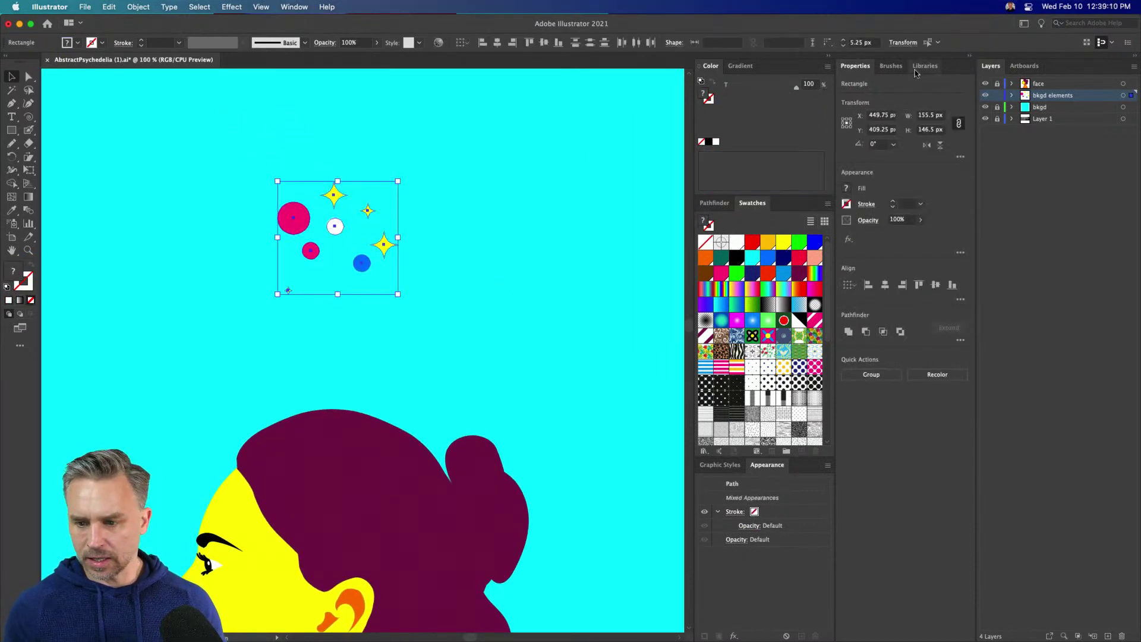
{"action": "left_click", "coordinate": [891, 66]}
{"action": "left_click_drag", "start_coordinate": [326, 191], "coordinate": [583, 243]}
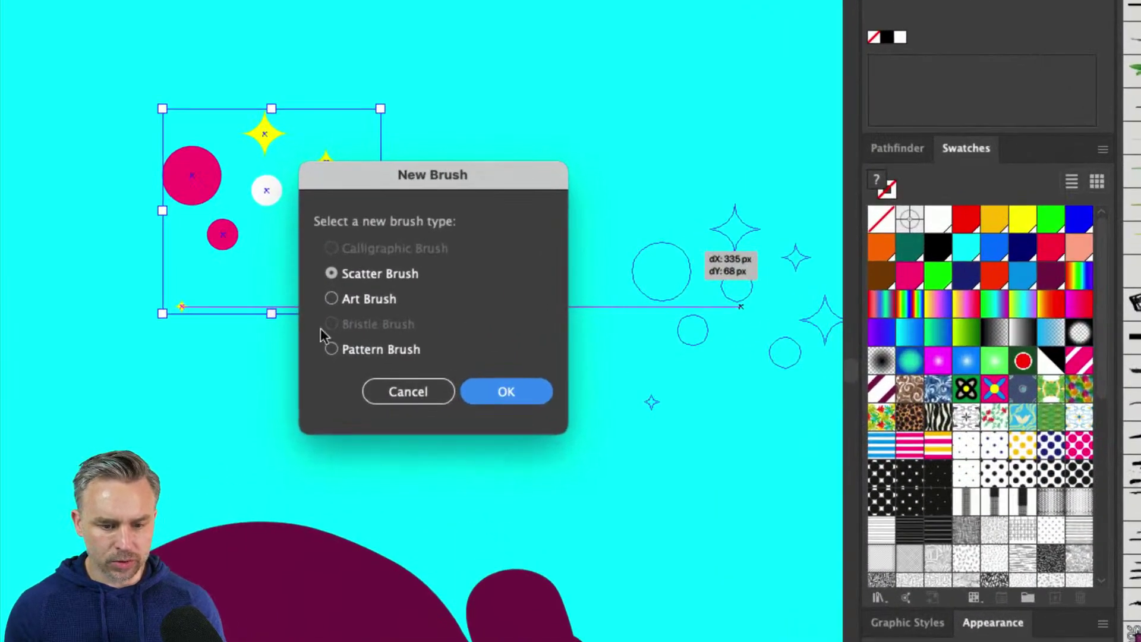
{"action": "left_click", "coordinate": [461, 337]}
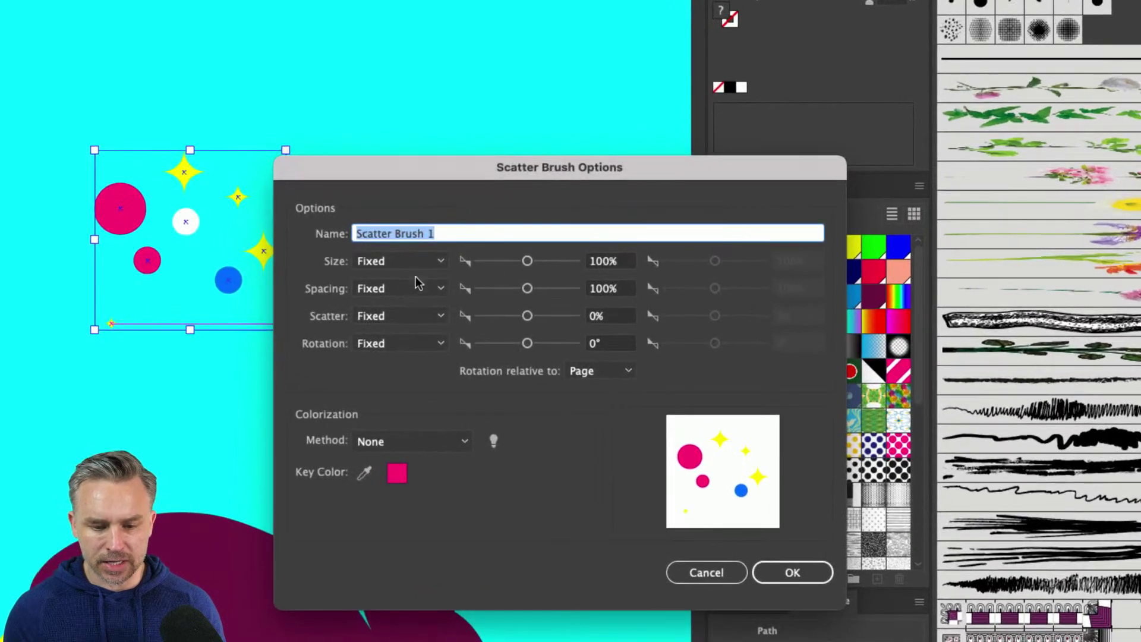
Step: Set the scatter brush's size, spacing, scatter and rotation to Random
{"action": "left_click", "coordinate": [400, 260]}
{"action": "left_click", "coordinate": [395, 298]}
{"action": "left_click", "coordinate": [396, 289]}
{"action": "left_click", "coordinate": [402, 327]}
{"action": "left_click", "coordinate": [393, 317]}
{"action": "left_click", "coordinate": [391, 352]}
{"action": "left_click", "coordinate": [389, 344]}
{"action": "left_click", "coordinate": [391, 381]}
Step: Set the brush ranges to size 10% to 105%, spacing 10% to 331% and scatter -403% to 366%
{"action": "left_click_drag", "start_coordinate": [527, 261], "coordinate": [476, 267]}
{"action": "left_click_drag", "start_coordinate": [714, 262], "coordinate": [717, 264]}
{"action": "left_click_drag", "start_coordinate": [527, 289], "coordinate": [453, 291]}
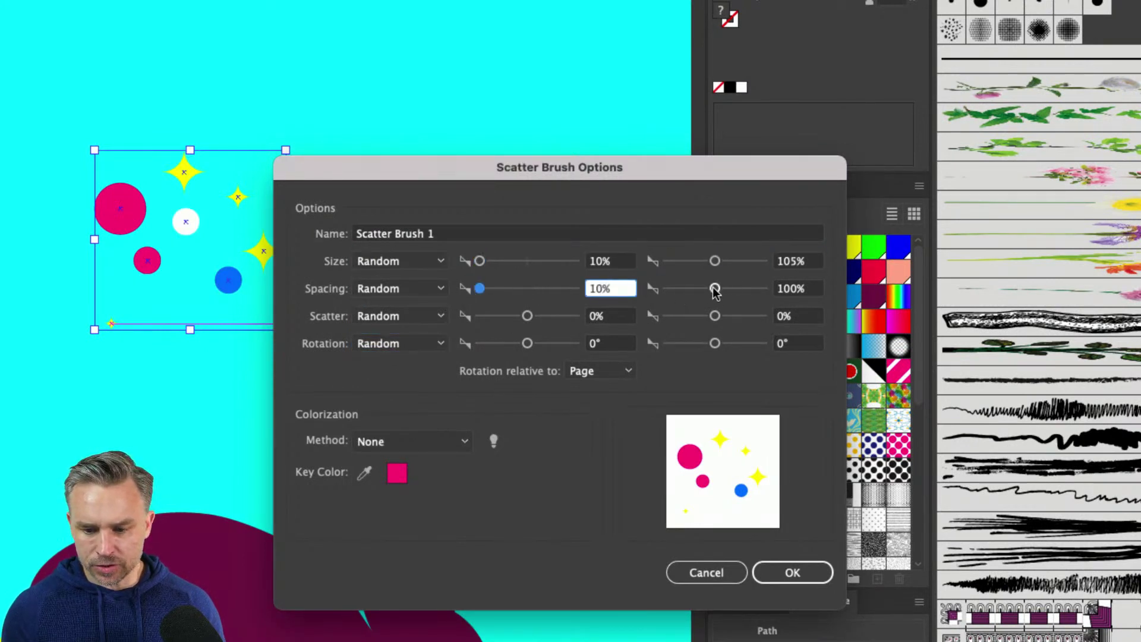
{"action": "left_click_drag", "start_coordinate": [715, 289], "coordinate": [729, 291]}
{"action": "left_click", "coordinate": [507, 316]}
{"action": "left_click_drag", "start_coordinate": [509, 321], "coordinate": [510, 321]}
{"action": "left_click_drag", "start_coordinate": [724, 321], "coordinate": [734, 321]}
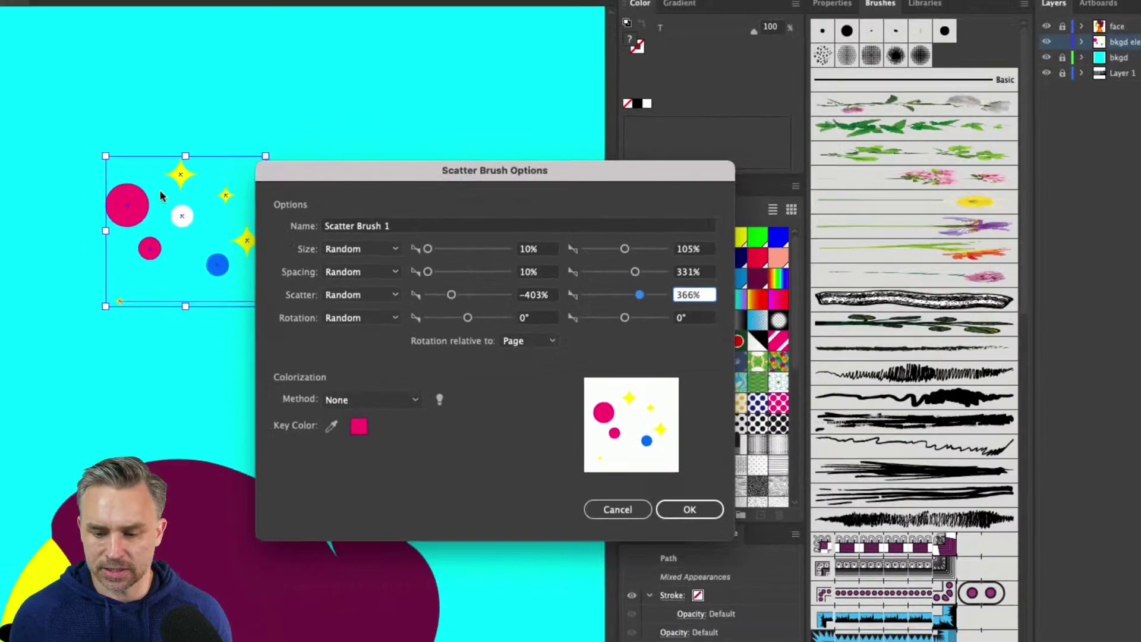
Step: Set the brush rotation to Fixed and save the new scatter brush
{"action": "left_click", "coordinate": [337, 317]}
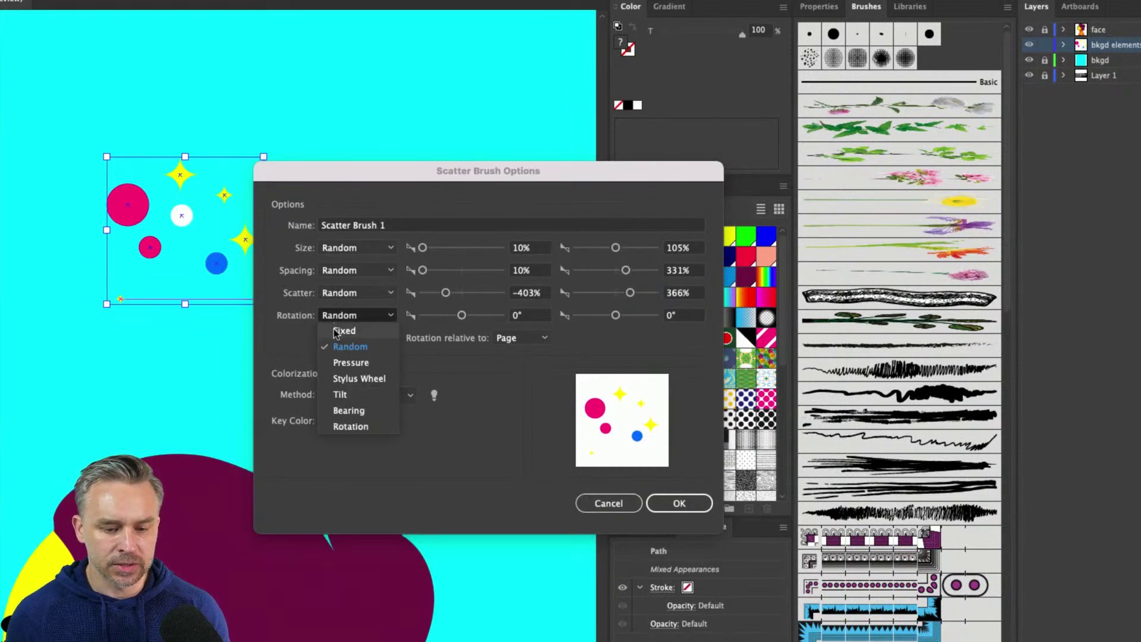
{"action": "left_click", "coordinate": [336, 331]}
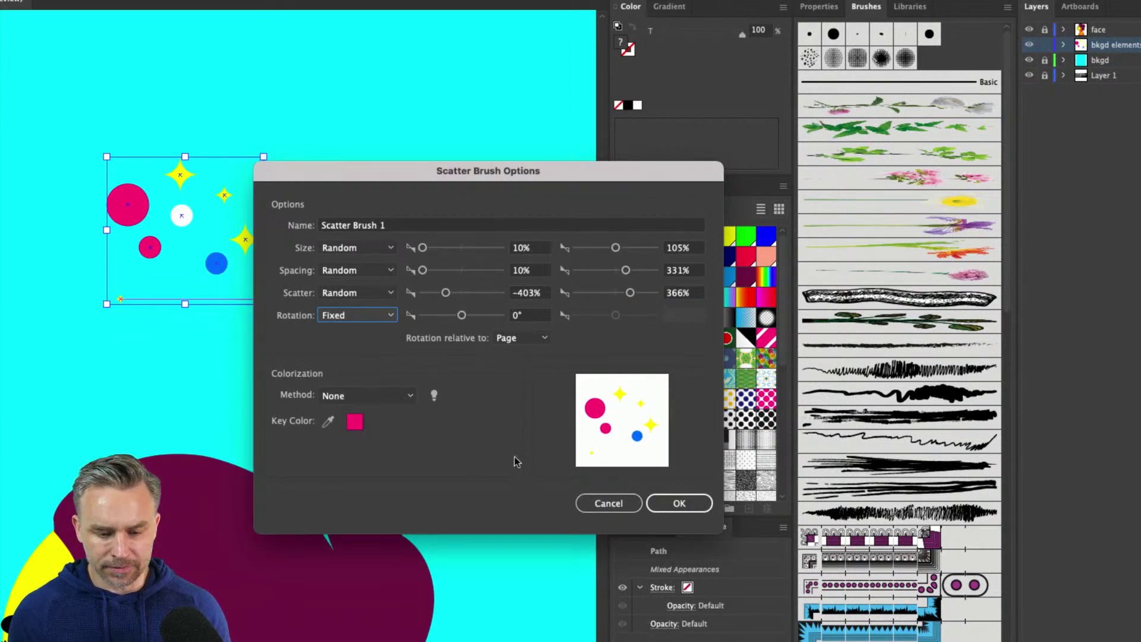
{"action": "left_click", "coordinate": [678, 502]}
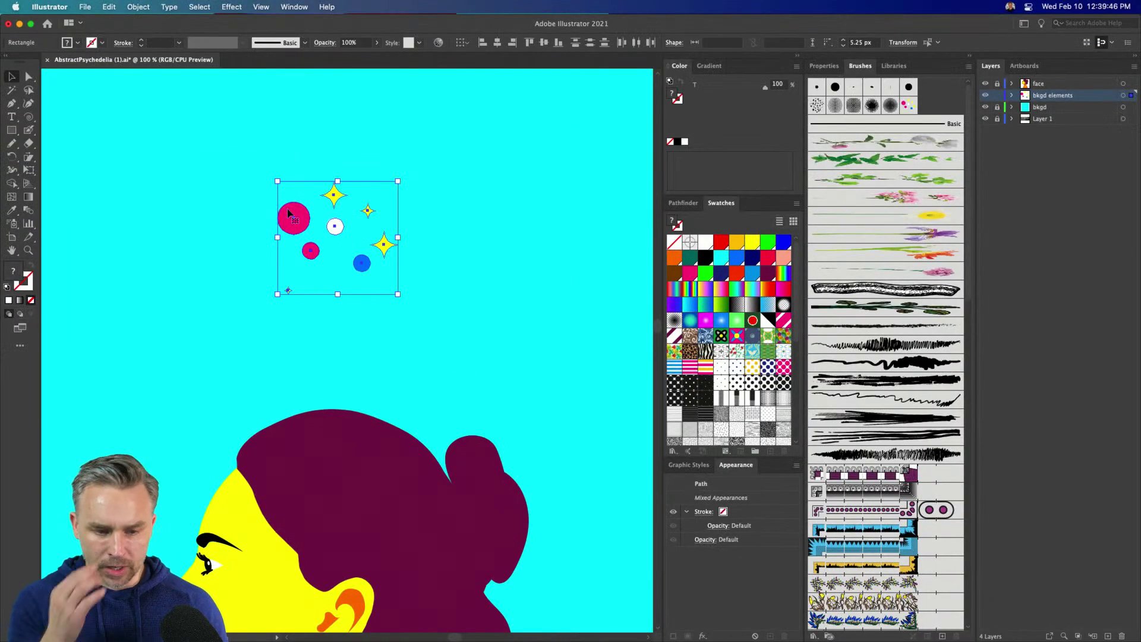
Step: Move the circles and stars down beside the forehead and paint a white S-shaped stroke without fill above the head
{"action": "left_click_drag", "start_coordinate": [288, 212], "coordinate": [98, 422]}
{"action": "left_click", "coordinate": [110, 217]}
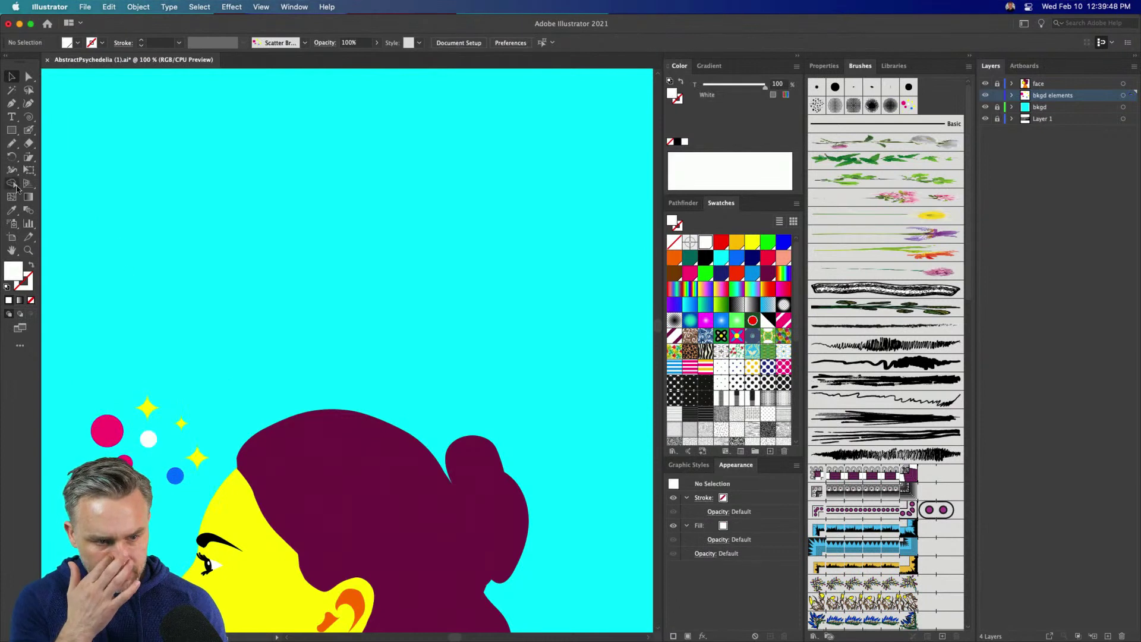
{"action": "key", "text": "b"}
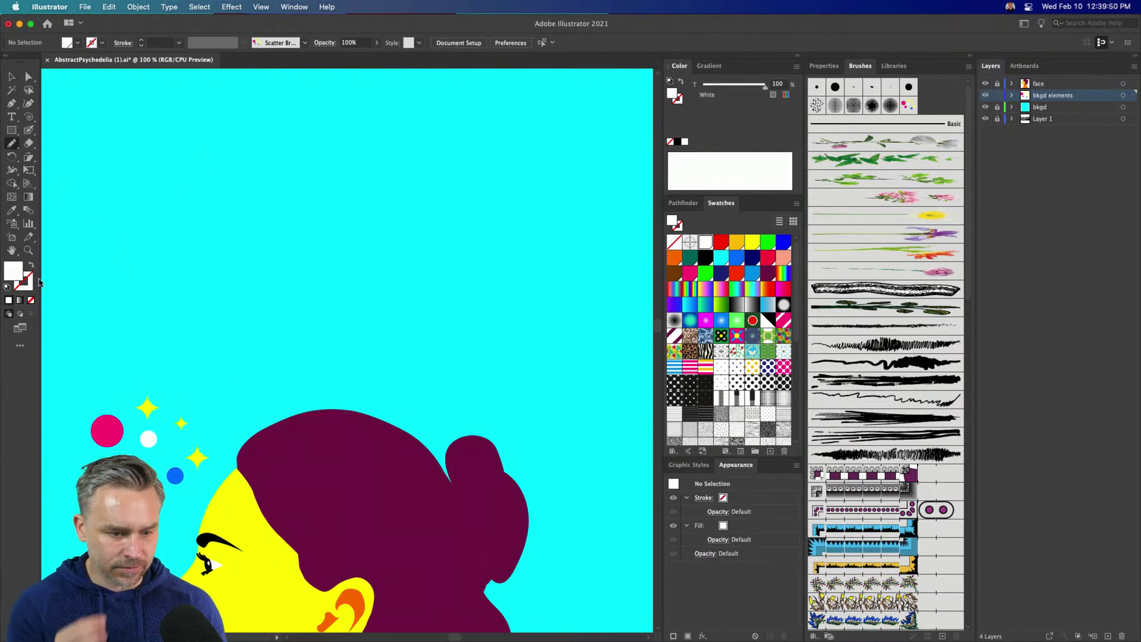
{"action": "left_click", "coordinate": [31, 265]}
{"action": "mouse_move", "coordinate": [154, 170]}
{"action": "left_mouse_down"}
{"action": "mouse_move", "coordinate": [315, 176]}
{"action": "mouse_move", "coordinate": [545, 270]}
{"action": "left_mouse_up"}
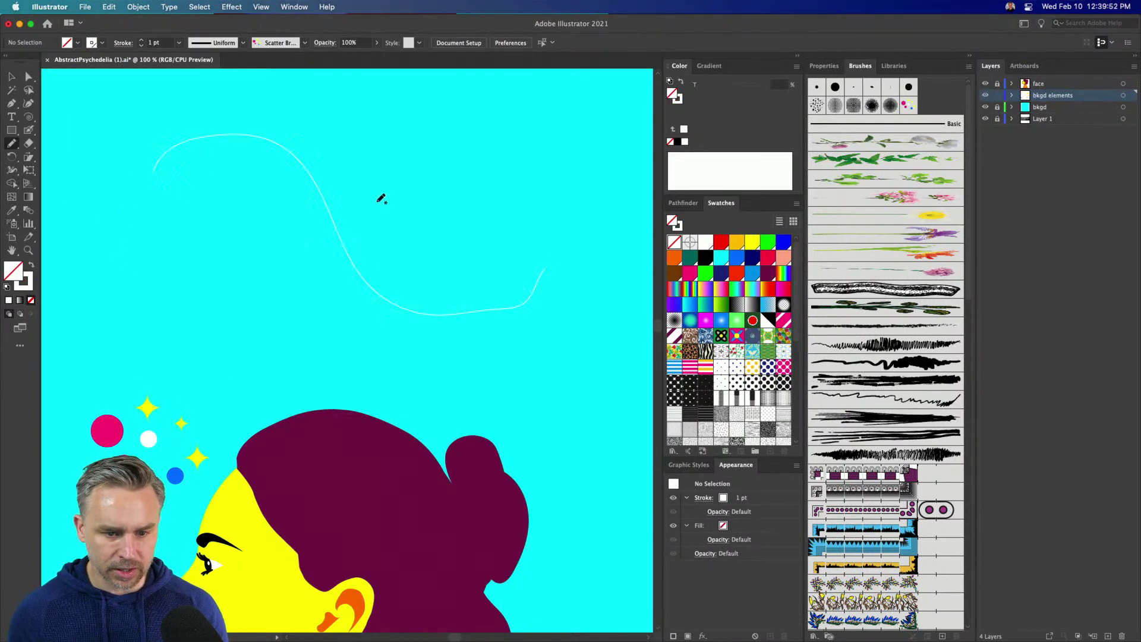
Step: Apply the new dots-and-stars scatter brush to the S-shaped path and set its stroke weight to 0.25 pt
{"action": "left_click", "coordinate": [10, 77]}
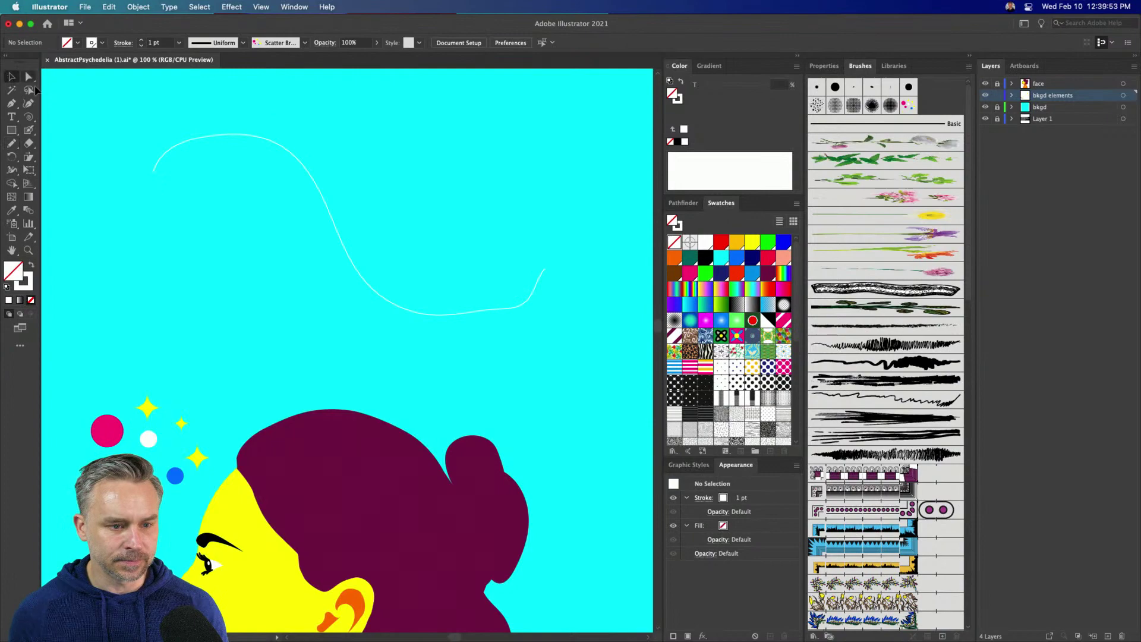
{"action": "left_click", "coordinate": [245, 136]}
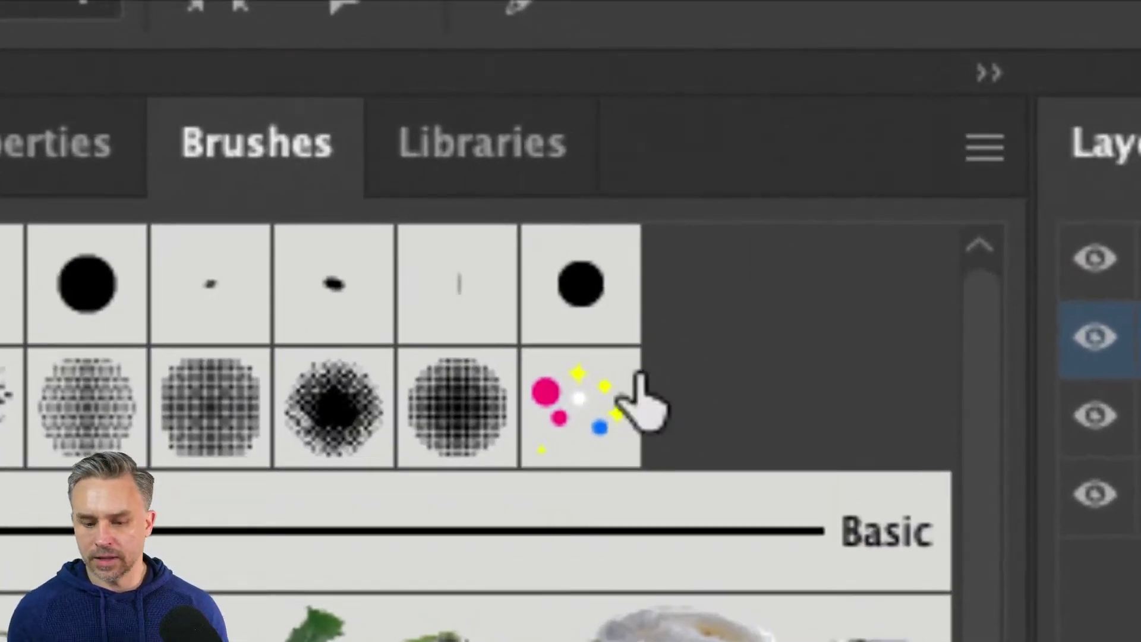
{"action": "left_click", "coordinate": [907, 104]}
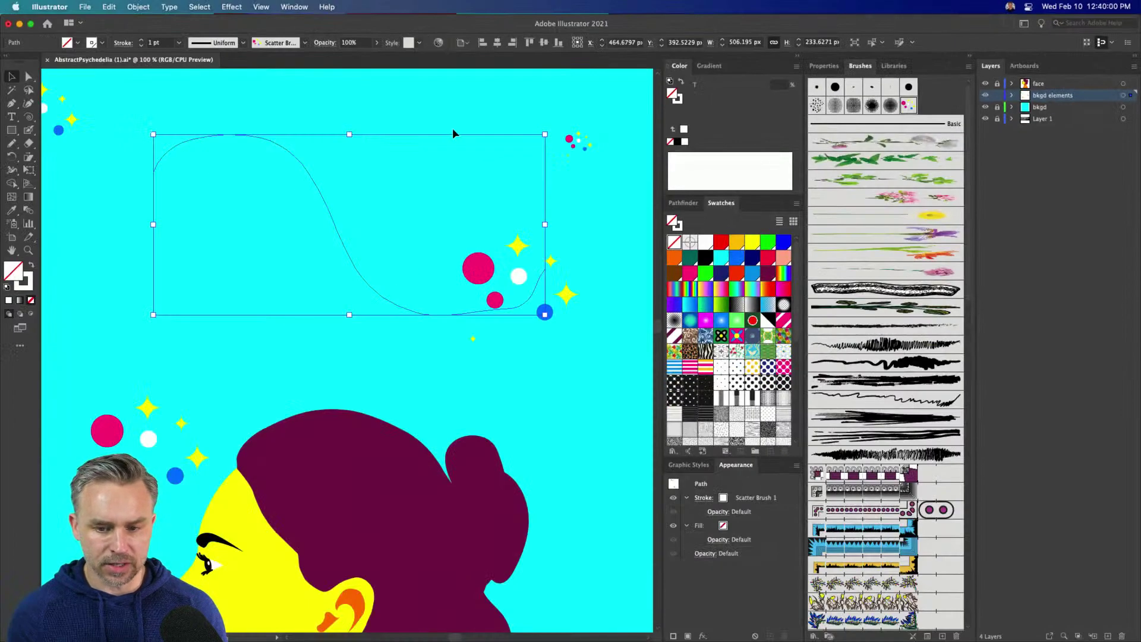
{"action": "left_click", "coordinate": [142, 46]}
{"action": "left_click", "coordinate": [142, 46]}
{"action": "left_click", "coordinate": [142, 46]}
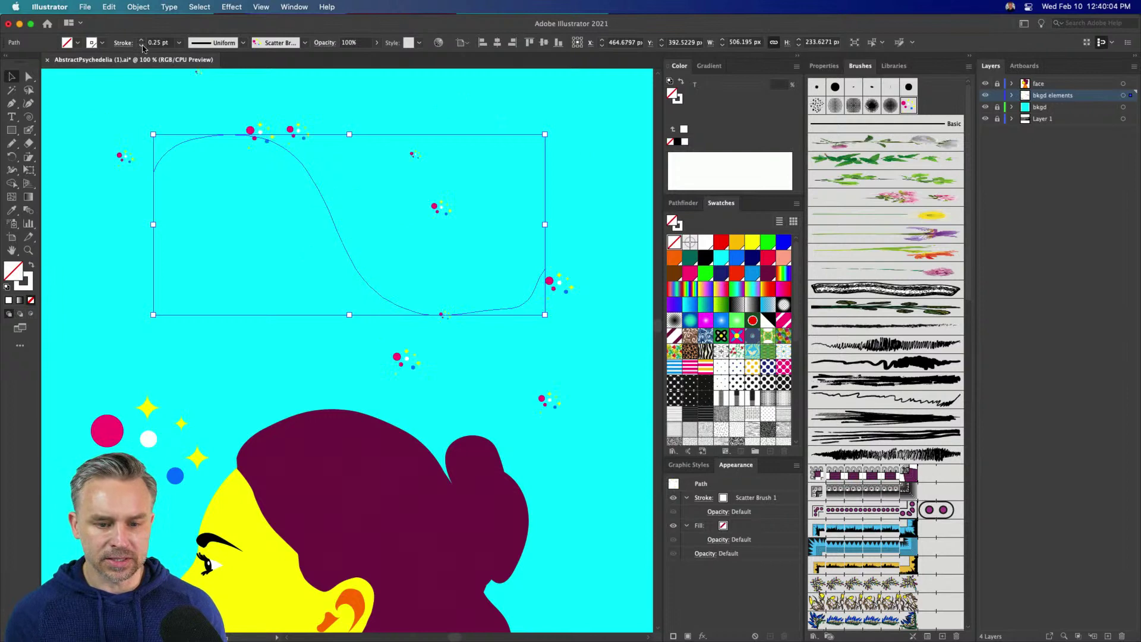
Step: Set the scatter brush's maximum spacing to 107% and its scatter range to -318% to 184%, updating the existing strokes
{"action": "double_click", "coordinate": [909, 106]}
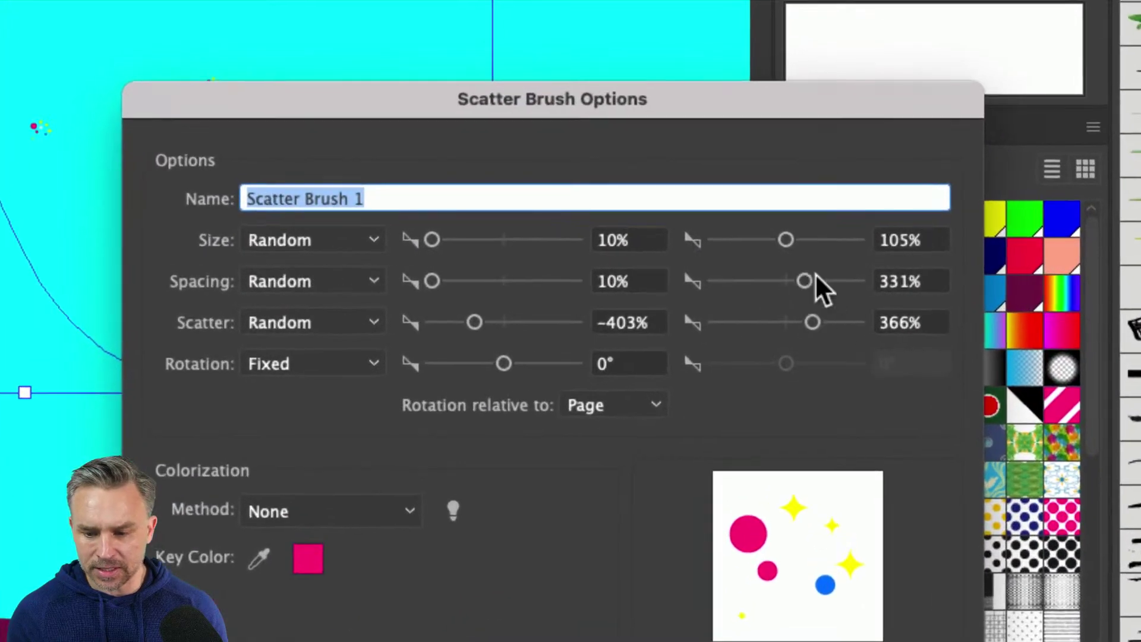
{"action": "left_click_drag", "start_coordinate": [804, 283], "coordinate": [779, 292]}
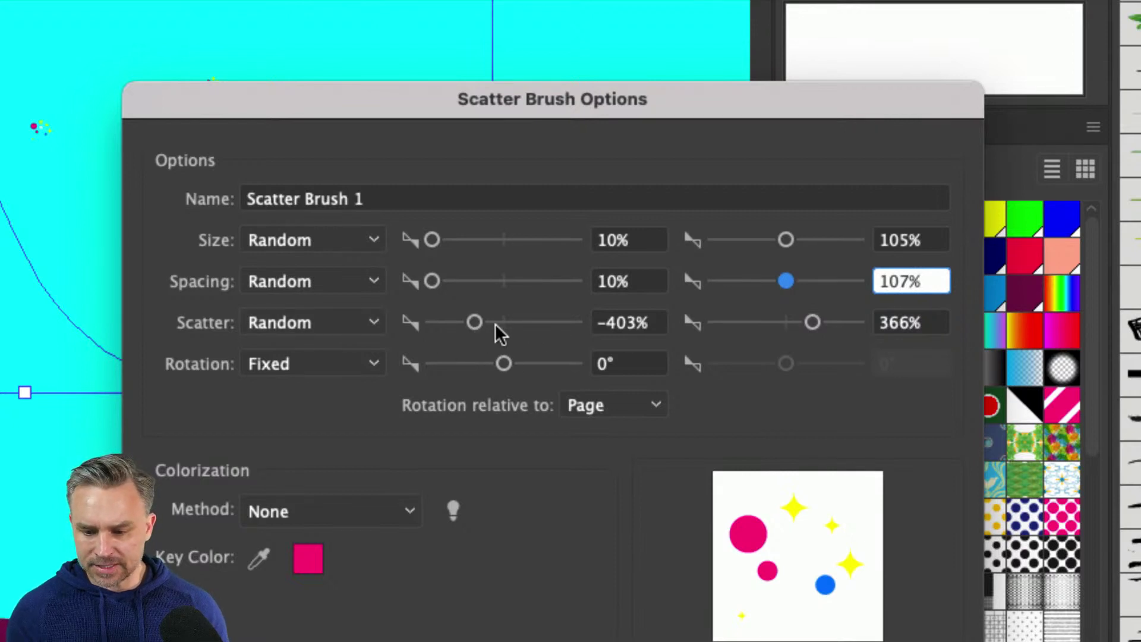
{"action": "left_click_drag", "start_coordinate": [814, 321], "coordinate": [795, 321]}
{"action": "left_click_drag", "start_coordinate": [474, 322], "coordinate": [482, 324]}
{"action": "left_click_drag", "start_coordinate": [803, 320], "coordinate": [800, 322]}
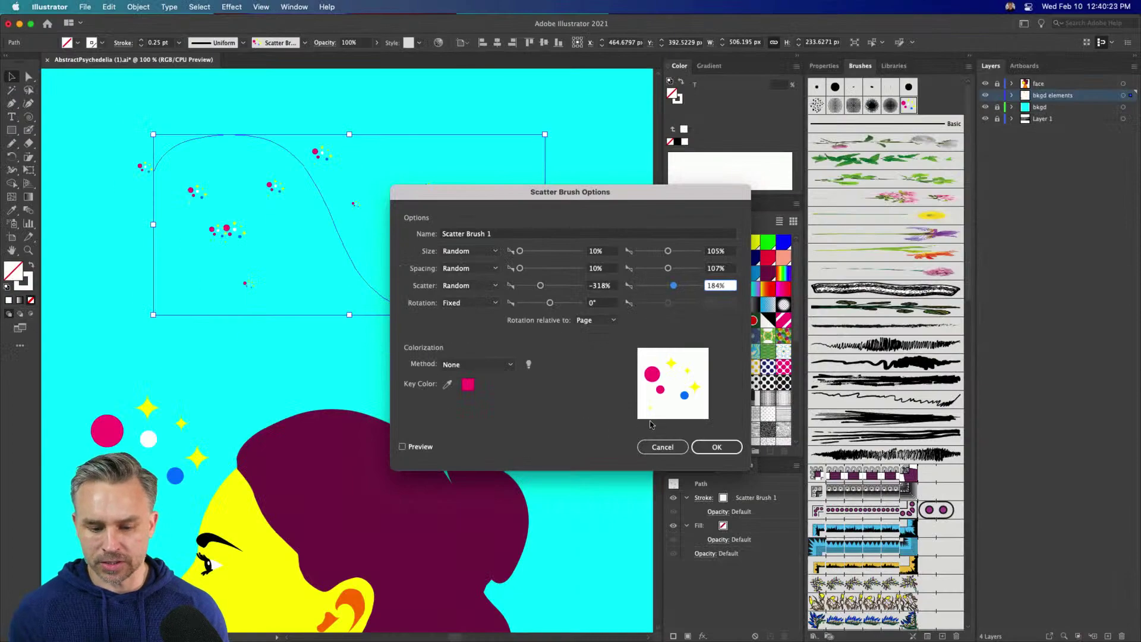
{"action": "left_click", "coordinate": [716, 447]}
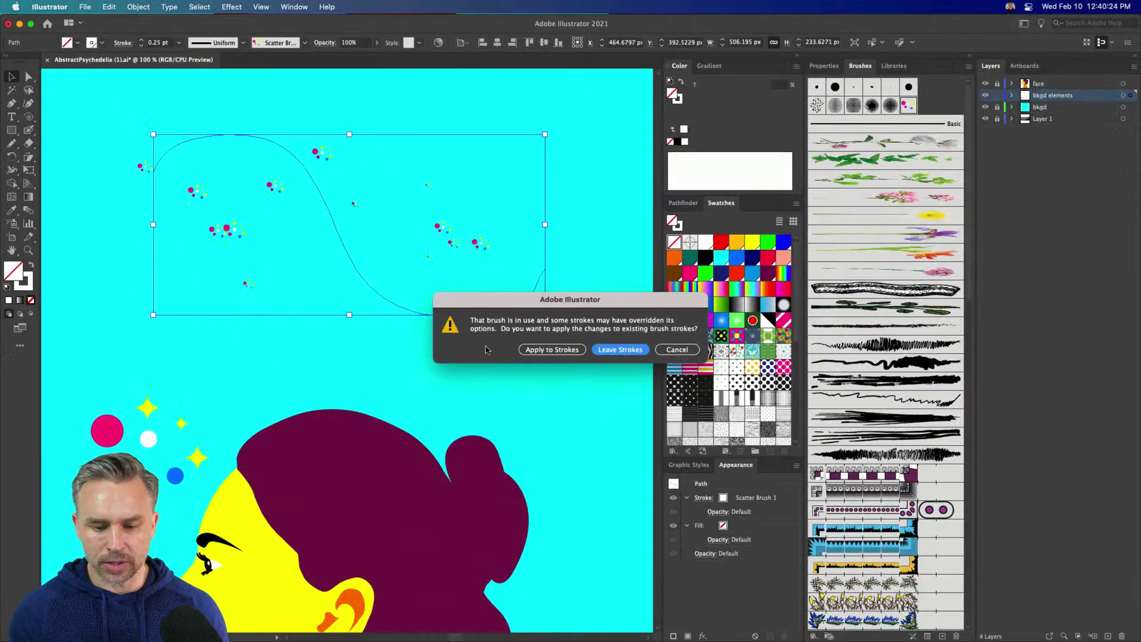
{"action": "left_click", "coordinate": [538, 348]}
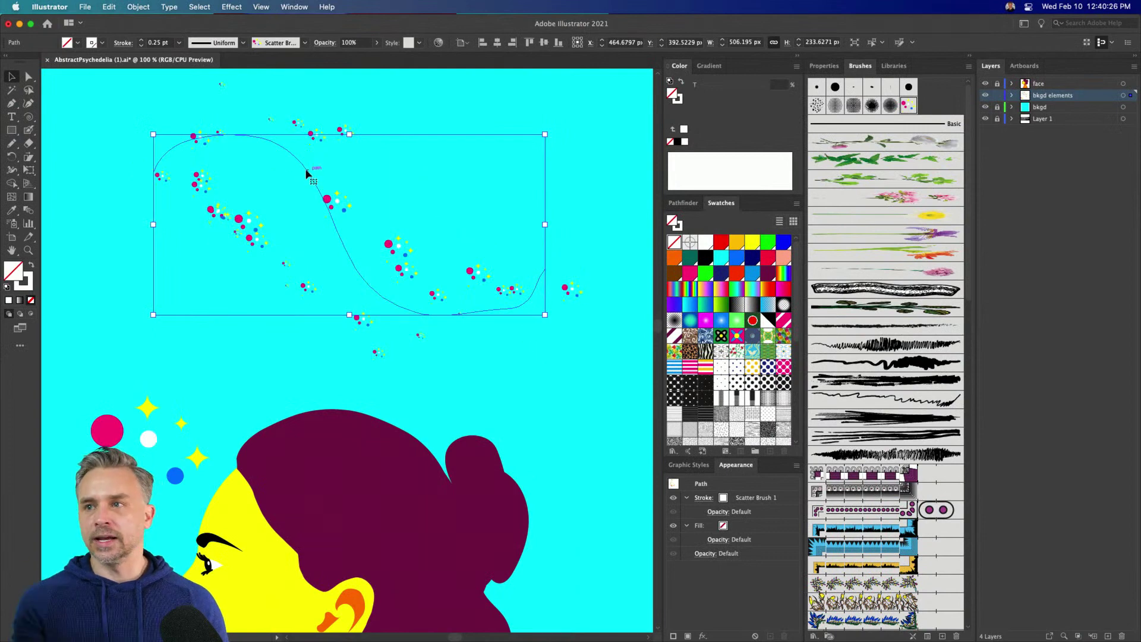
Step: Set the path's stroke weight to 0.5 pt and give the scatter brush random rotation from -180° to 180°, updating existing strokes
{"action": "left_click", "coordinate": [141, 41]}
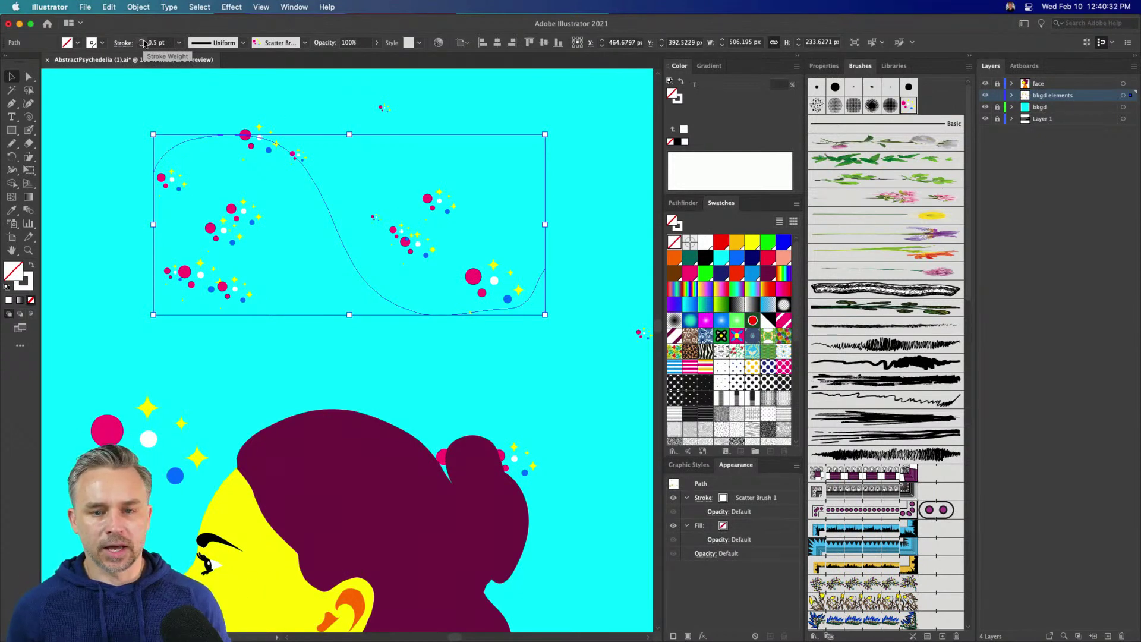
{"action": "double_click", "coordinate": [903, 105]}
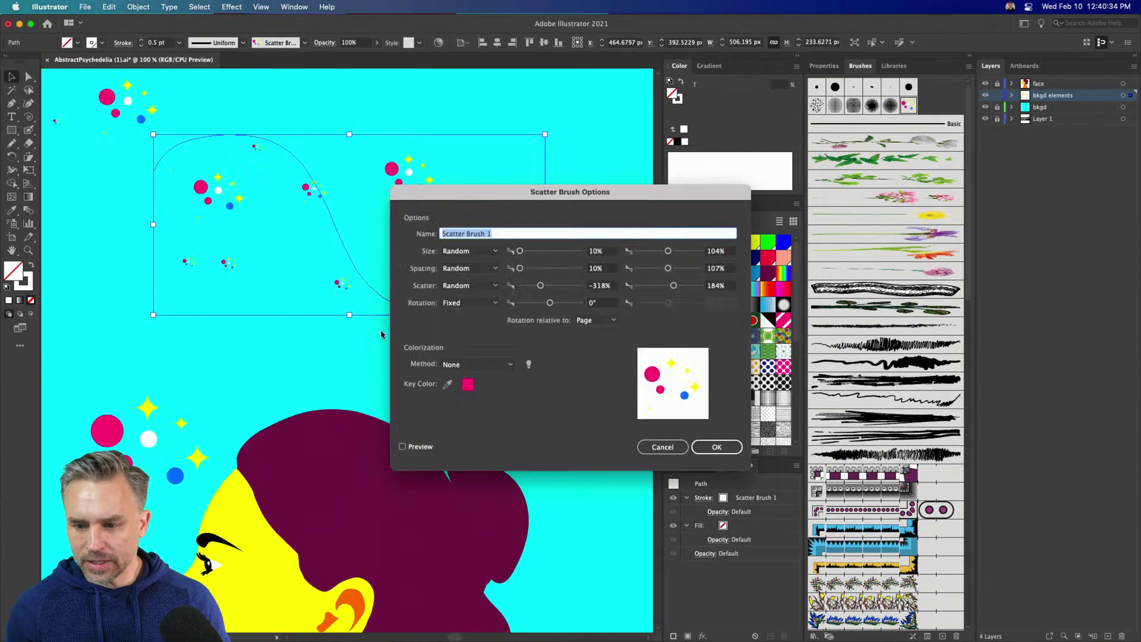
{"action": "left_click", "coordinate": [470, 303]}
{"action": "left_click", "coordinate": [477, 328]}
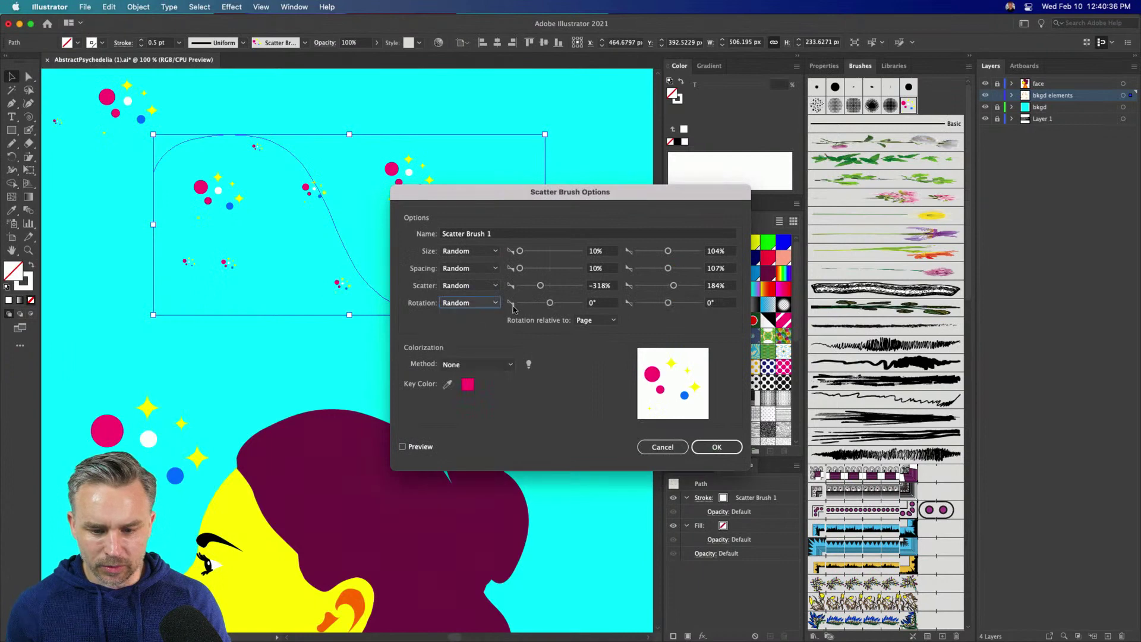
{"action": "key", "text": "Tab"}
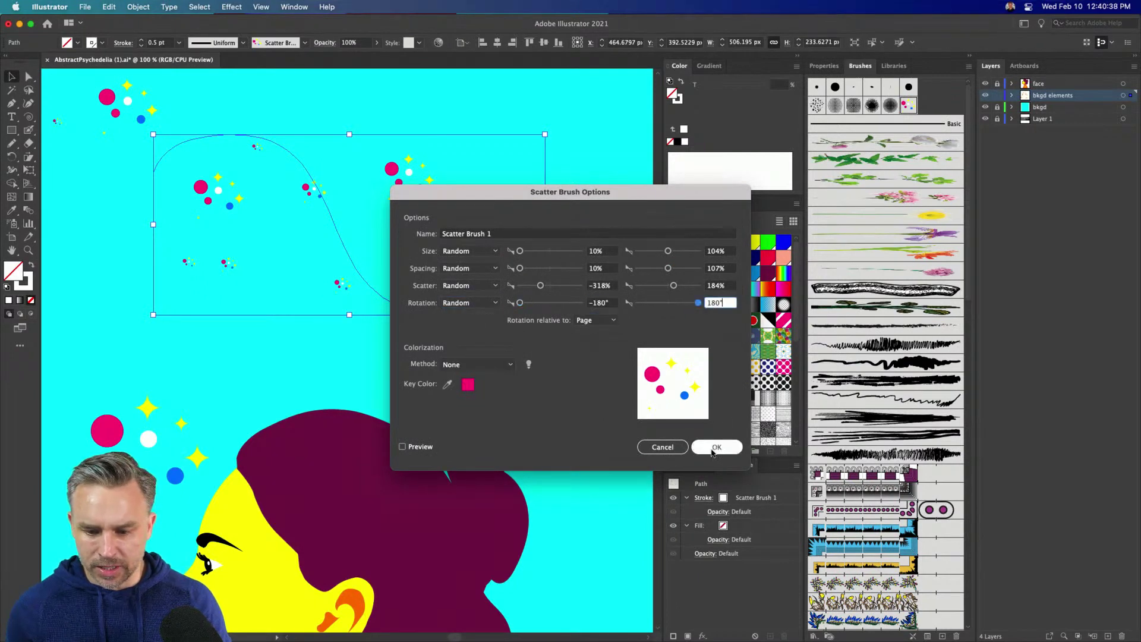
{"action": "left_click", "coordinate": [717, 447]}
{"action": "left_click", "coordinate": [552, 350]}
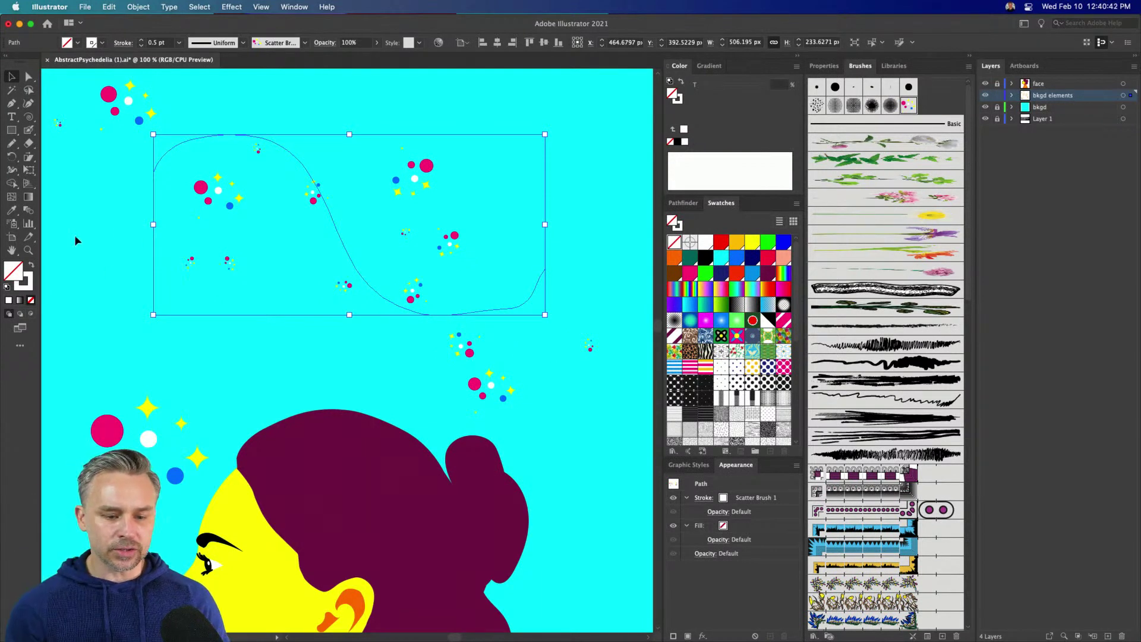
Step: Move the uppermost large yellow star beside the forehead slightly higher, away from the circles
{"action": "left_click", "coordinate": [72, 177]}
{"action": "scroll", "coordinate": [84, 281], "scroll_direction": "left", "scroll_amount": 4}
{"action": "scroll", "coordinate": [83, 280], "scroll_direction": "down", "scroll_amount": 3}
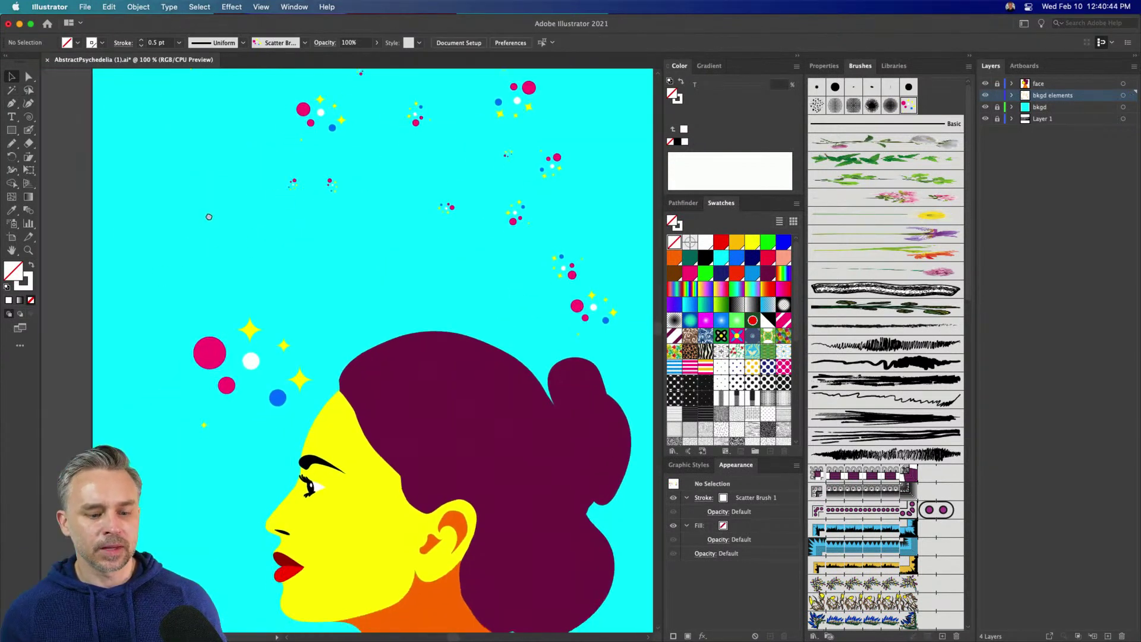
{"action": "left_click_drag", "start_coordinate": [252, 330], "coordinate": [254, 312]}
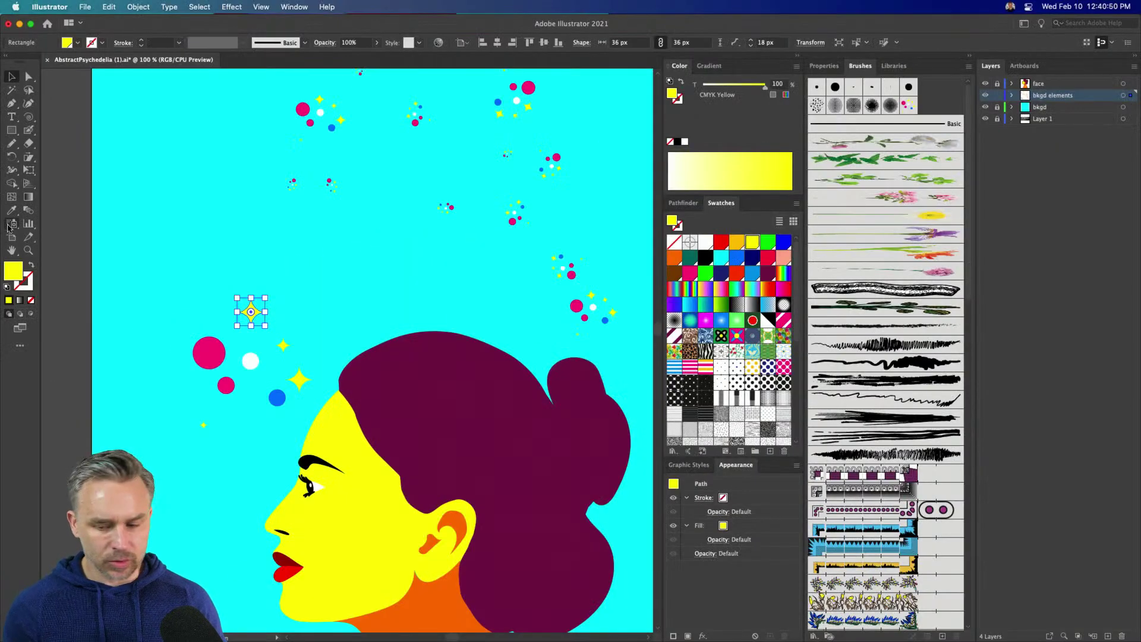
{"action": "left_click", "coordinate": [8, 224]}
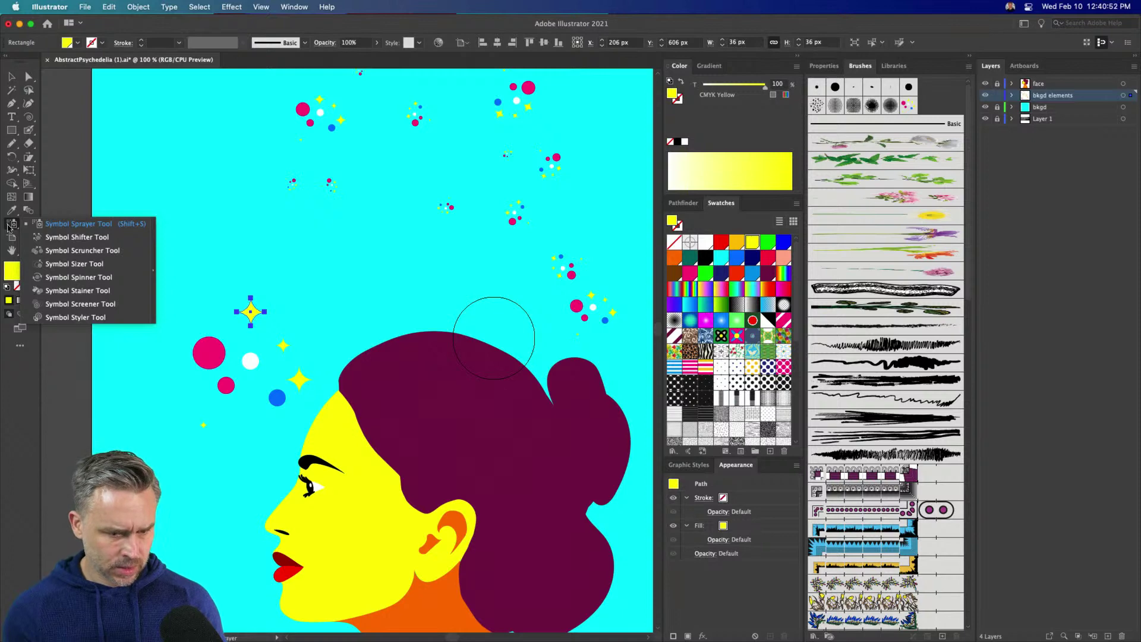
{"action": "left_click", "coordinate": [10, 78]}
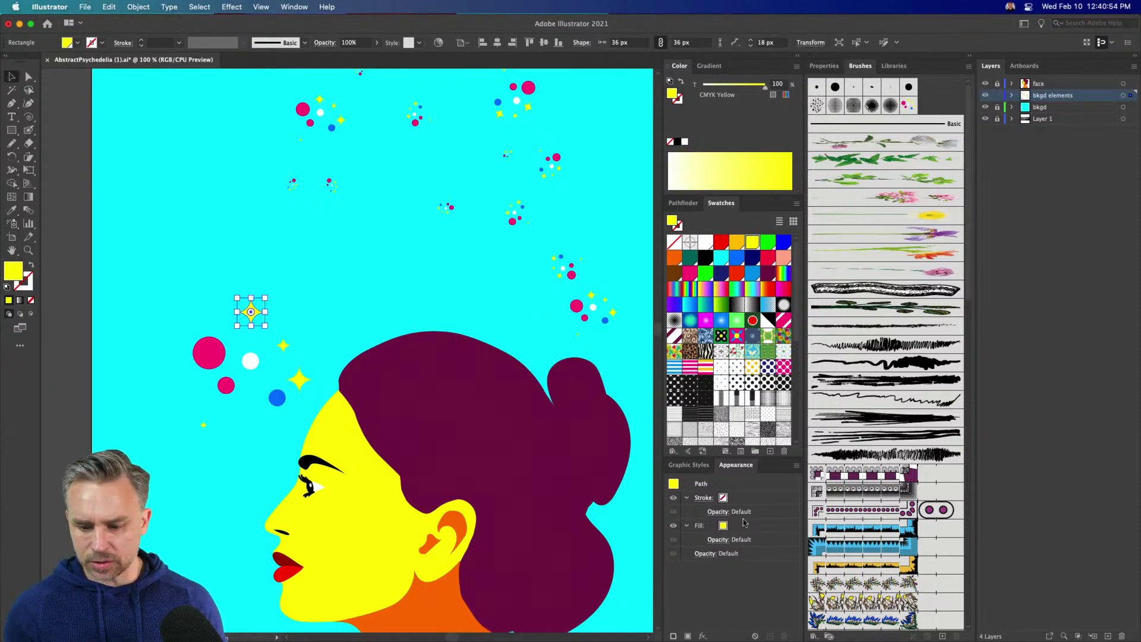
Step: Save the separated yellow star as a dynamic movie clip symbol named star
{"action": "left_click", "coordinate": [281, 6]}
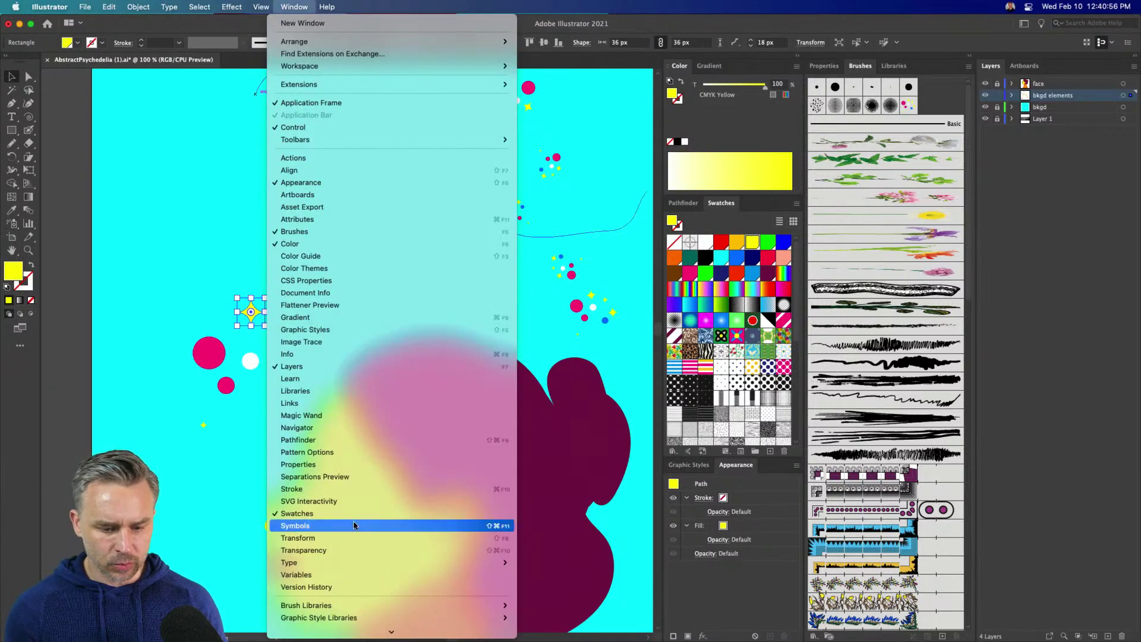
{"action": "left_click", "coordinate": [350, 529]}
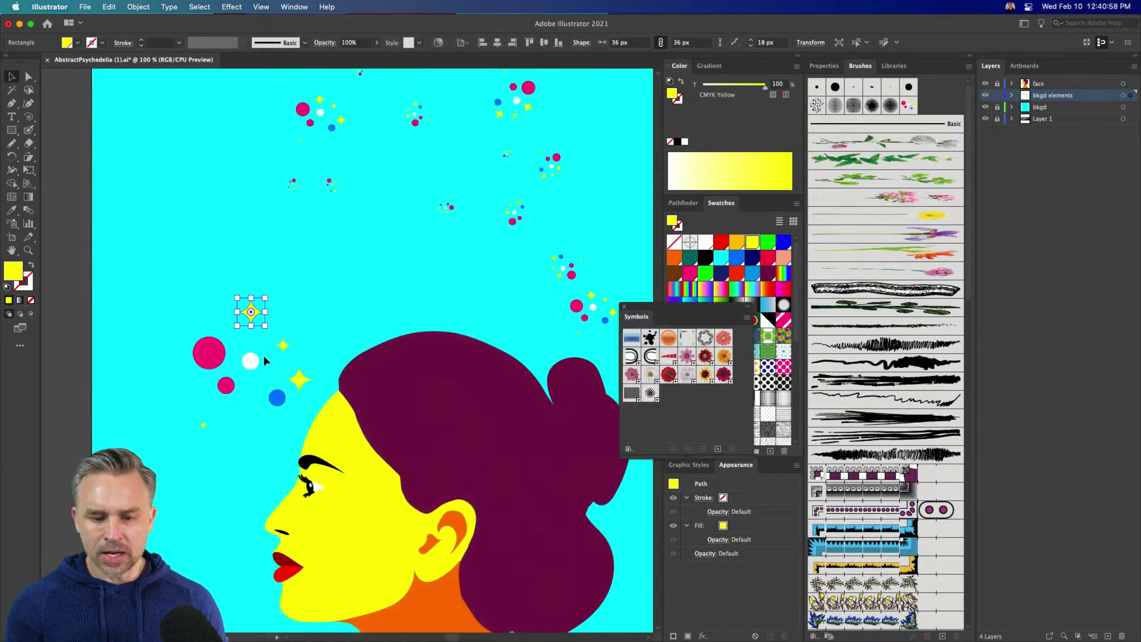
{"action": "left_click_drag", "start_coordinate": [683, 297], "coordinate": [430, 275]}
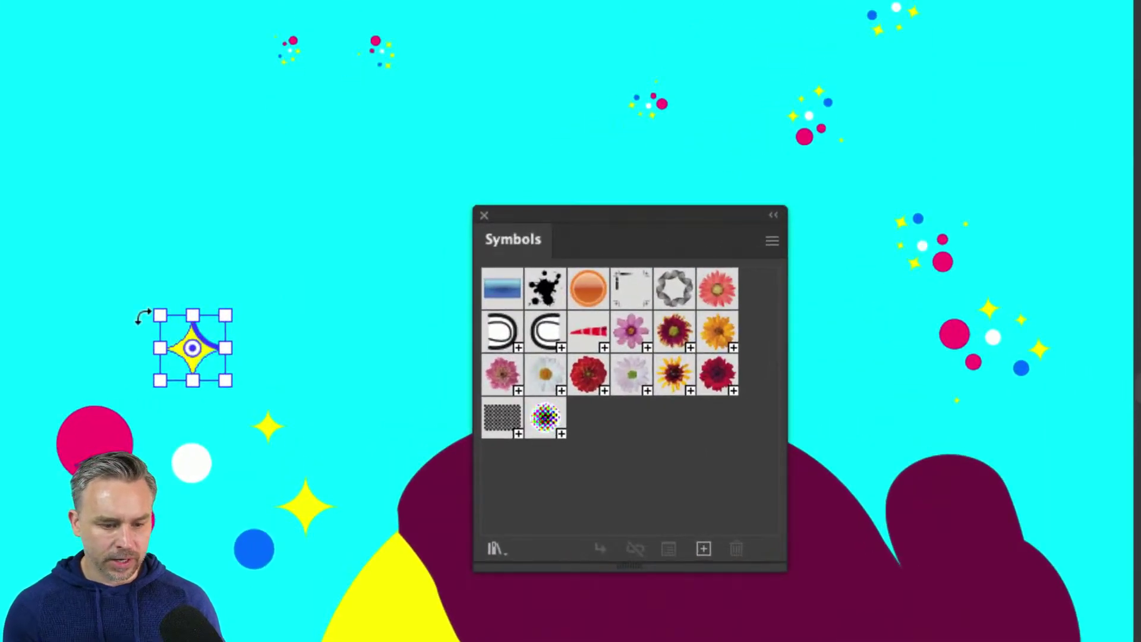
{"action": "left_click_drag", "start_coordinate": [175, 358], "coordinate": [652, 429]}
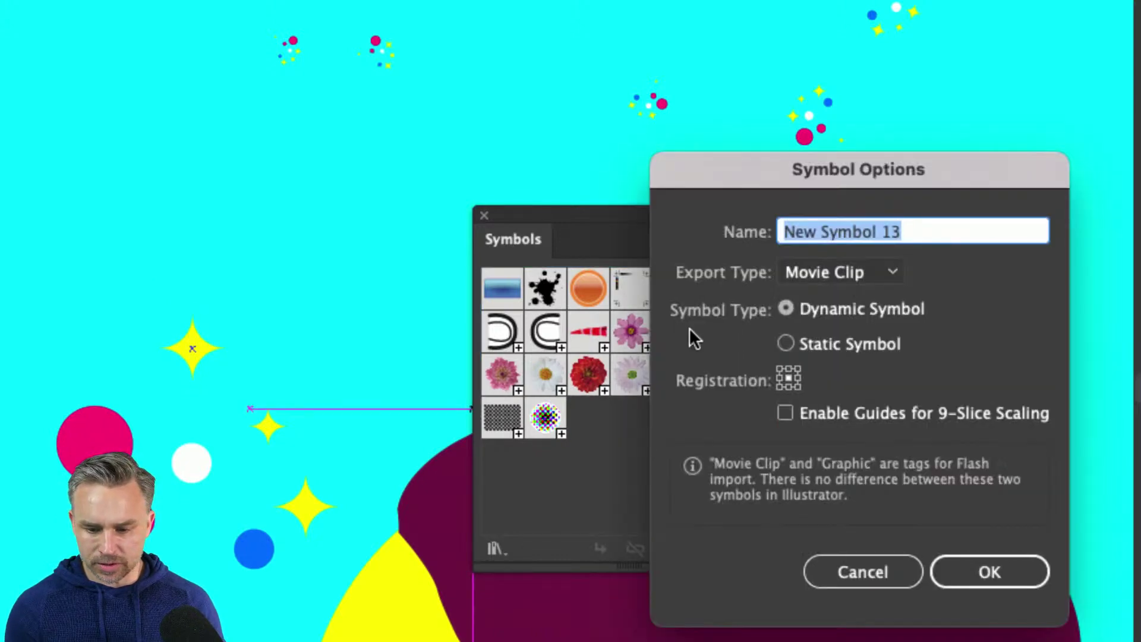
{"action": "type", "text": "star"}
{"action": "key", "text": "Return"}
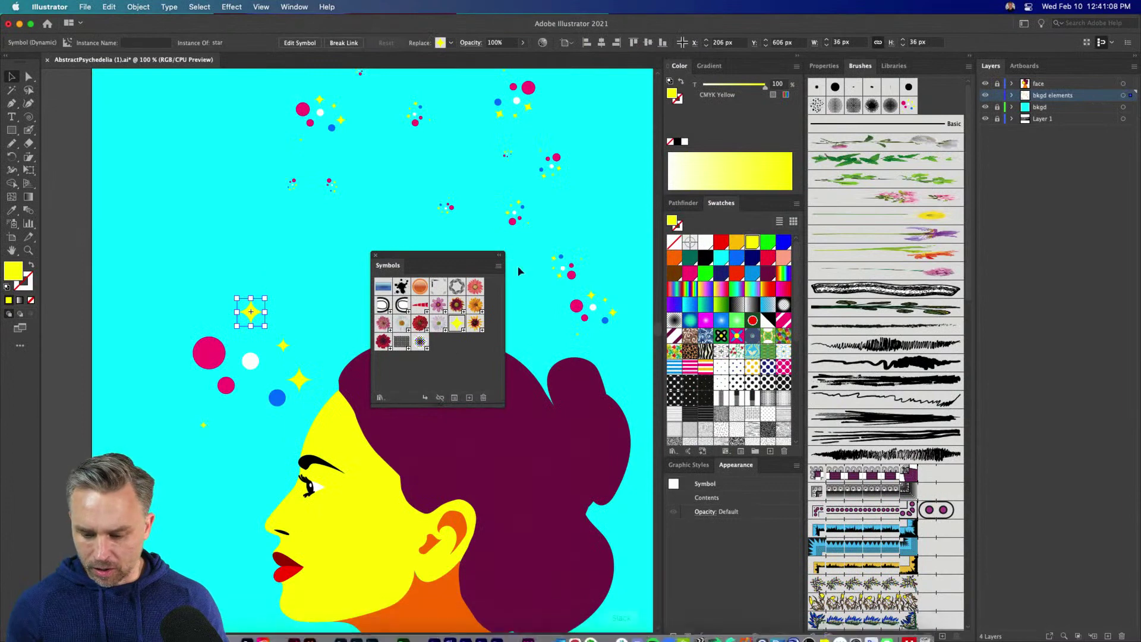
Step: Switch to the Noun Project app and search for heart icons
{"action": "key", "text": "super+space"}
{"action": "type", "text": "noun"}
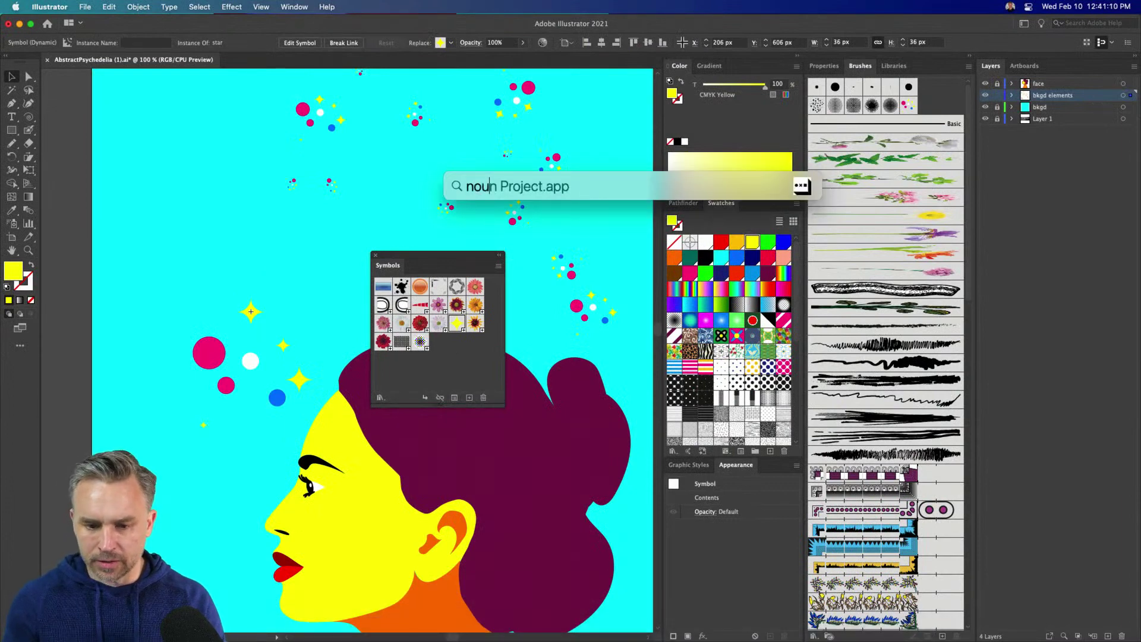
{"action": "key", "text": "Return"}
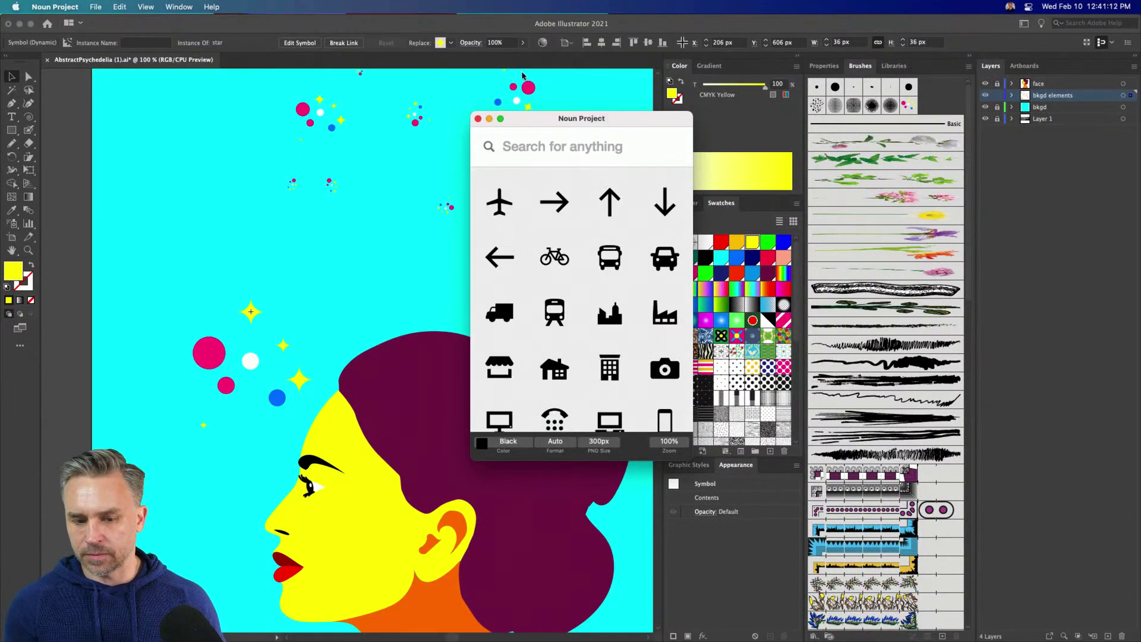
{"action": "type", "text": "hear"}
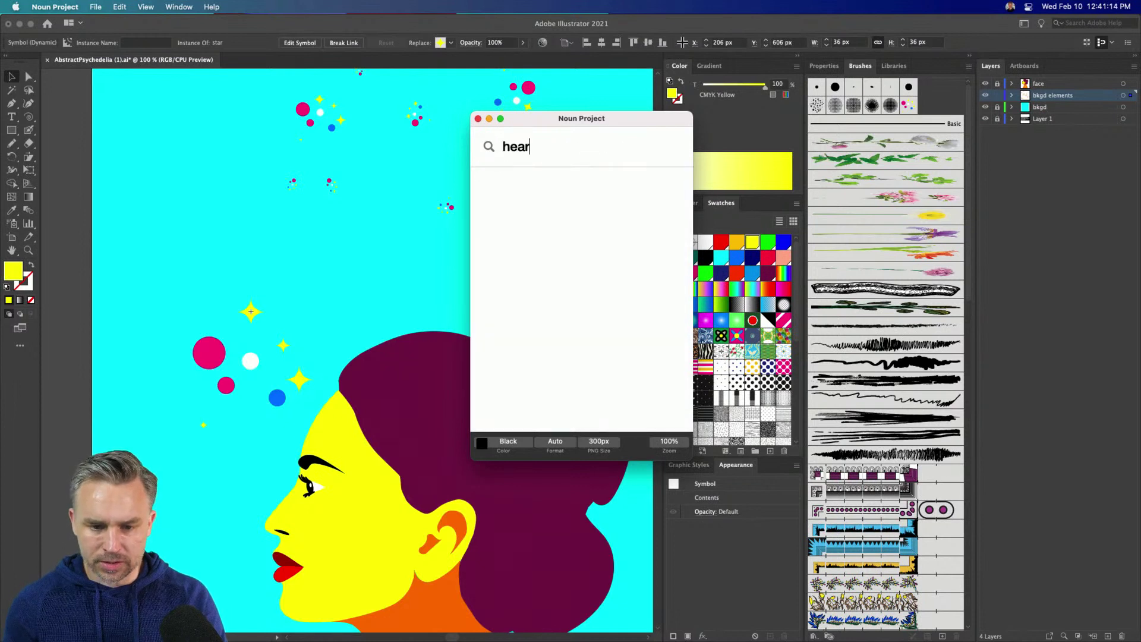
{"action": "type", "text": "t"}
{"action": "key", "text": "Return"}
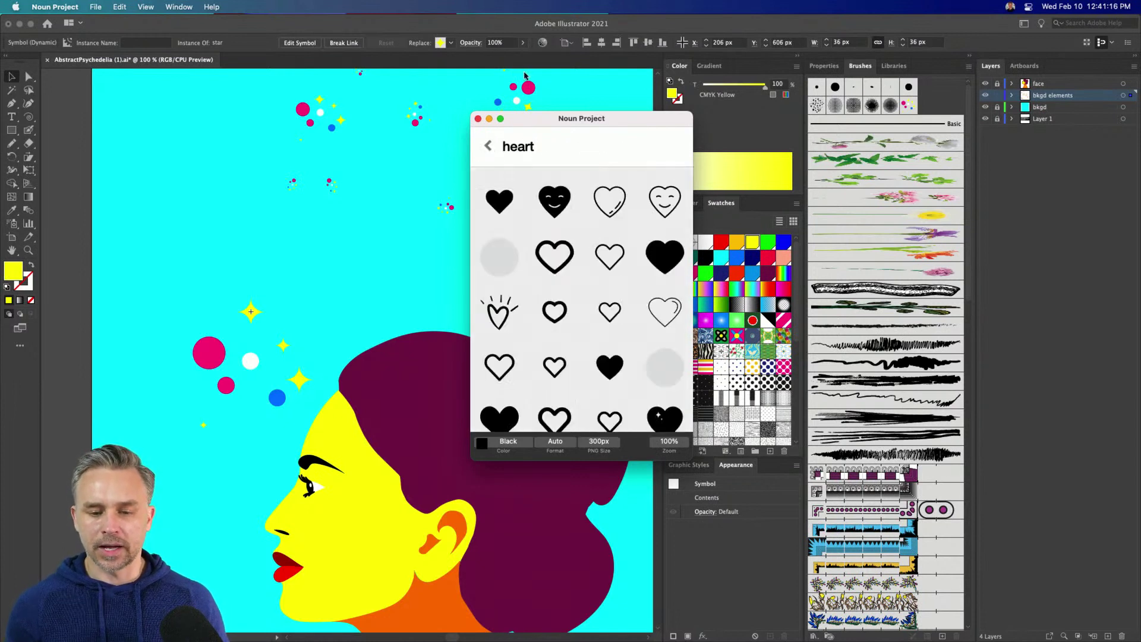
Step: Place the large solid heart icon above the forehead at about 50 px wide and fill it with CMYK Red
{"action": "left_click", "coordinate": [654, 257]}
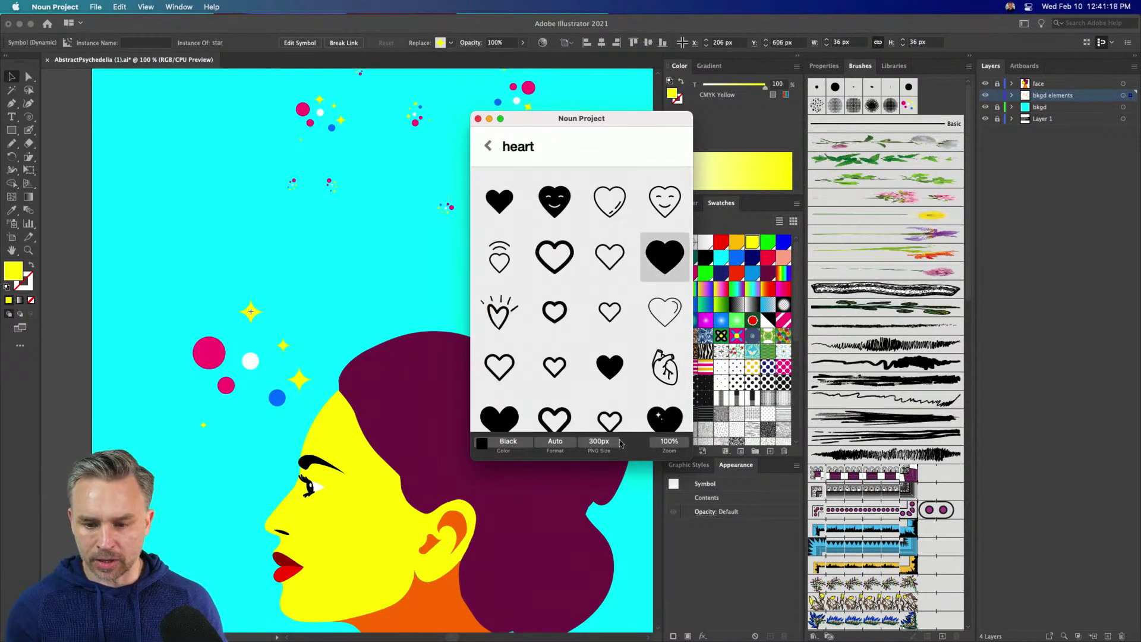
{"action": "left_click_drag", "start_coordinate": [328, 277], "coordinate": [326, 287]}
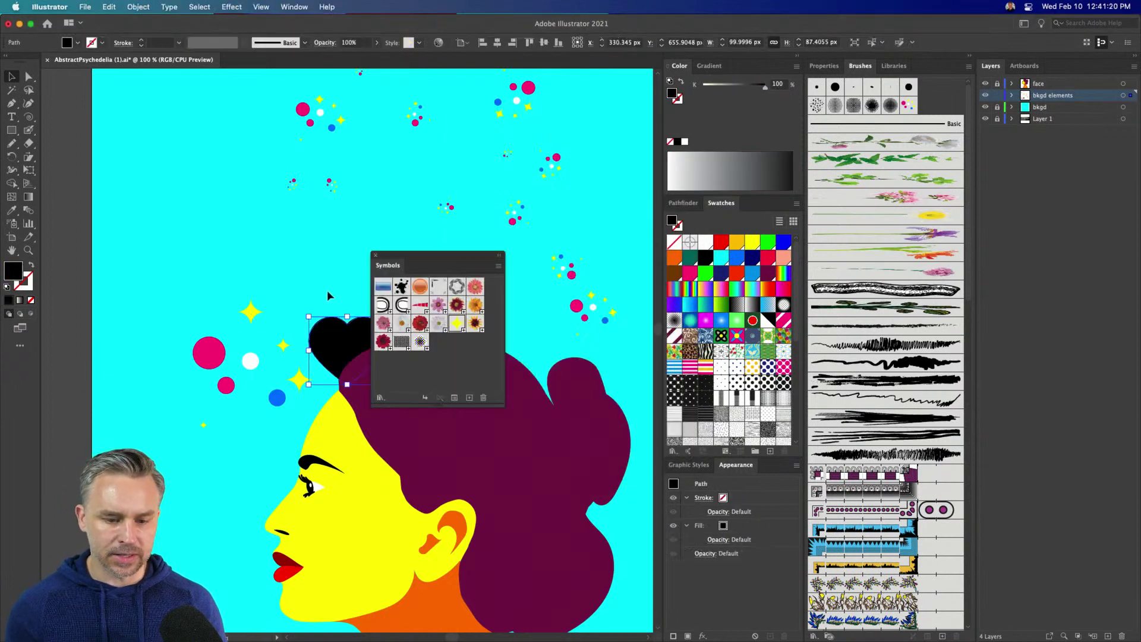
{"action": "left_click_drag", "start_coordinate": [361, 337], "coordinate": [355, 287]}
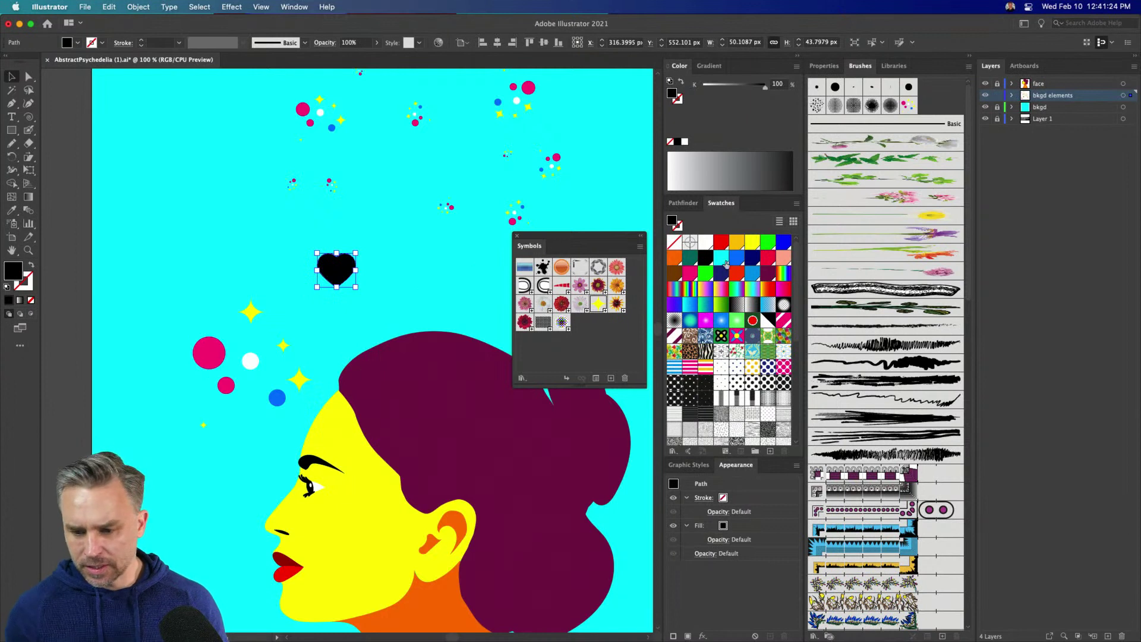
{"action": "left_click", "coordinate": [720, 241]}
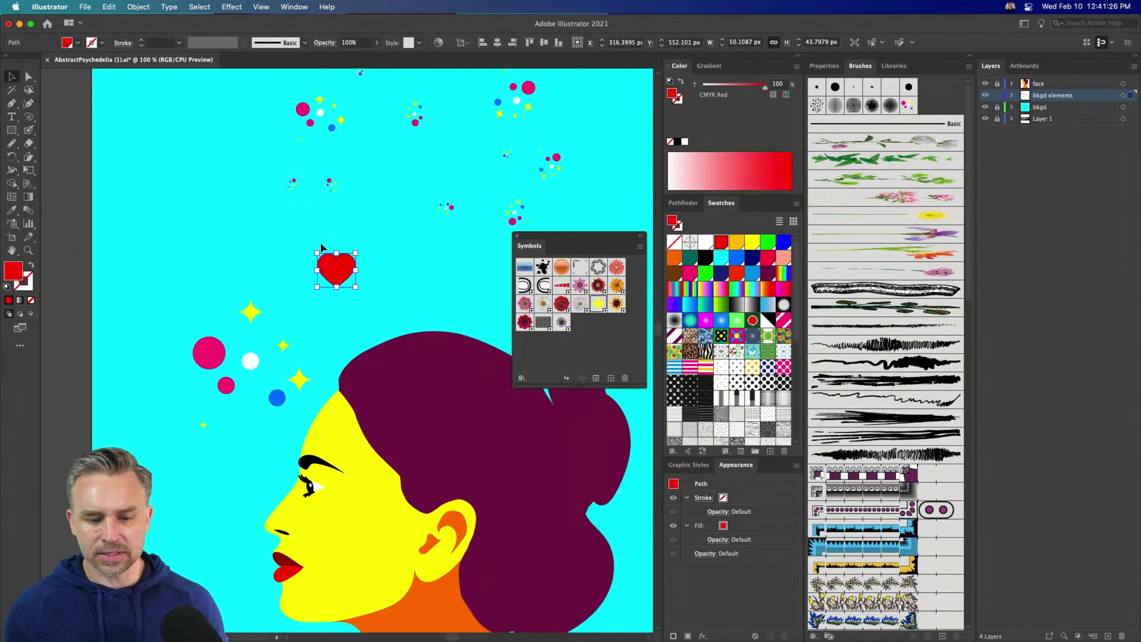
Step: Scale the red heart to about 34 by 30 px and save it as a dynamic symbol named heart
{"action": "left_click_drag", "start_coordinate": [318, 251], "coordinate": [594, 351]}
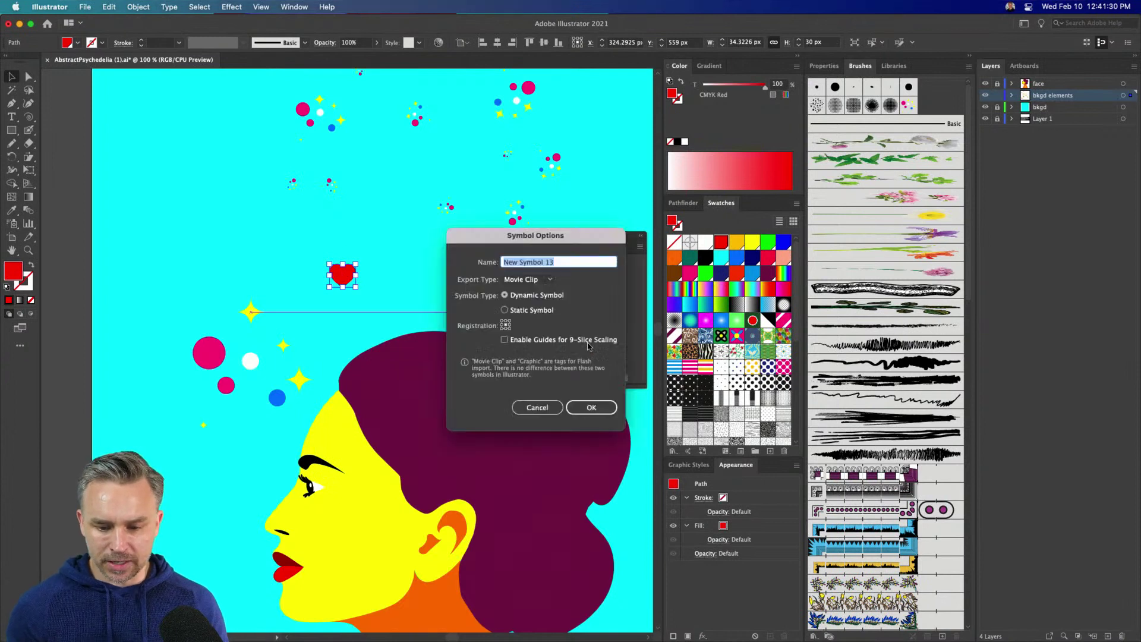
{"action": "type", "text": "heart"}
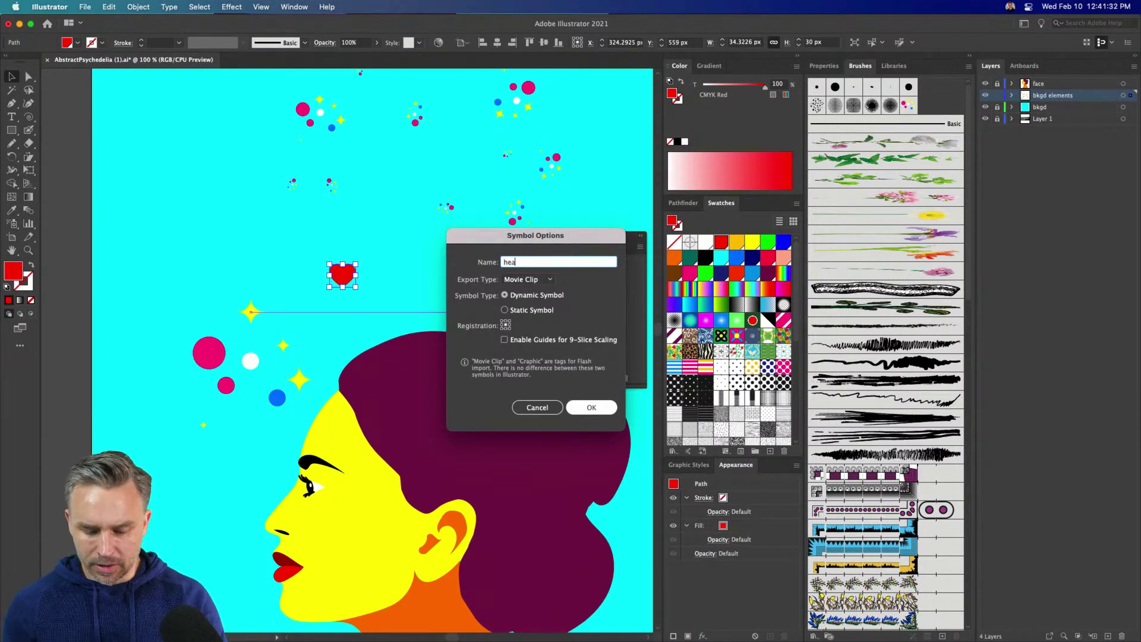
{"action": "left_click", "coordinate": [575, 409]}
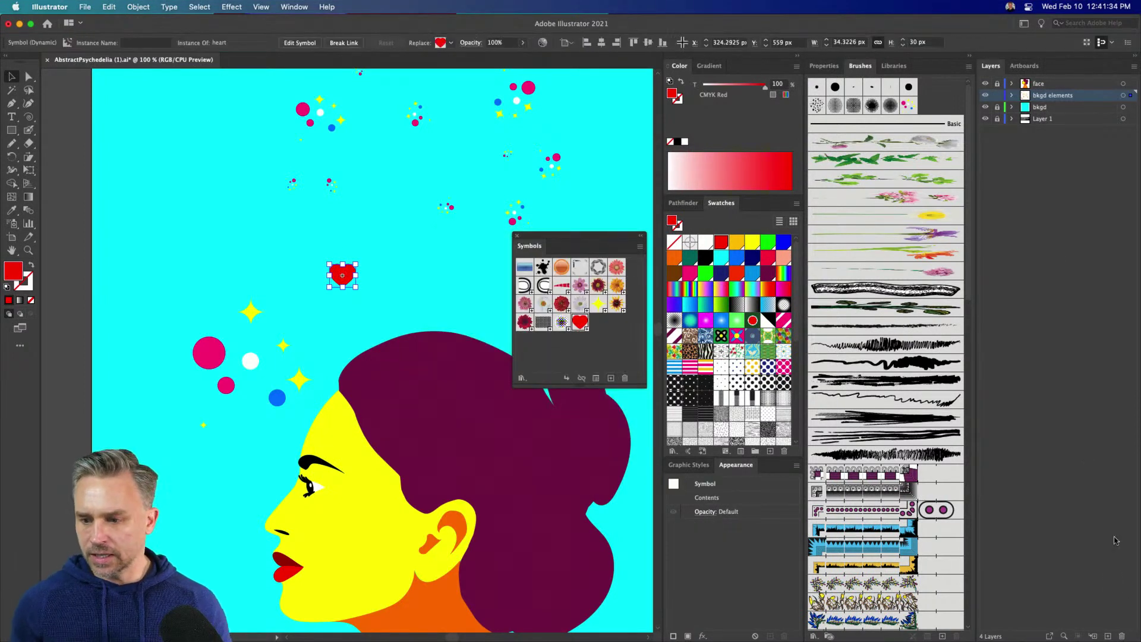
Step: Add a new layer above the locked bkgd elements layer and dock the floating Symbols panel beside Appearance
{"action": "left_click", "coordinate": [1108, 635]}
{"action": "key", "text": "super+shift+a"}
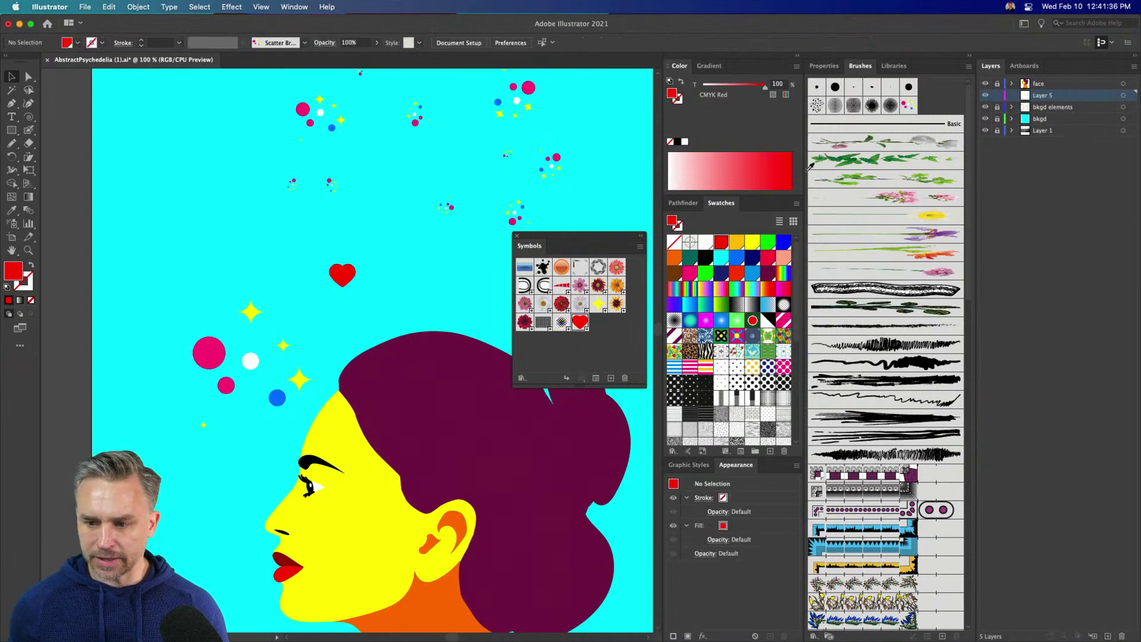
{"action": "left_click_drag", "start_coordinate": [570, 251], "coordinate": [731, 473]}
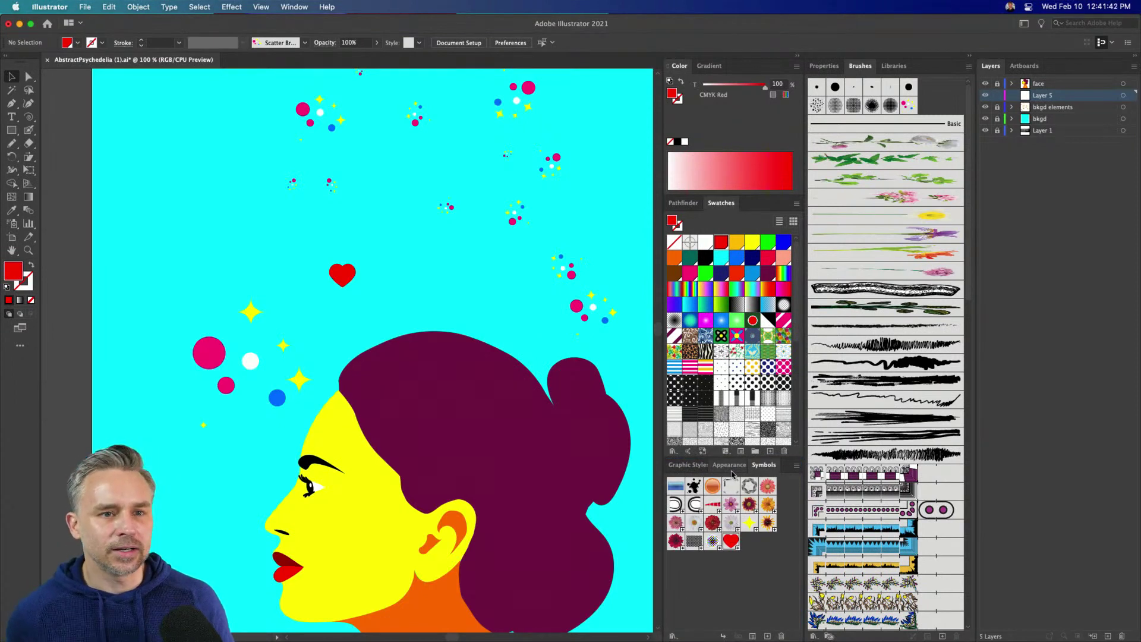
Step: Reshape the wavy scatter-brush path on the bkgd elements layer by moving its left end and upper anchors outward, and shift the whole path down and right
{"action": "left_click", "coordinate": [985, 107]}
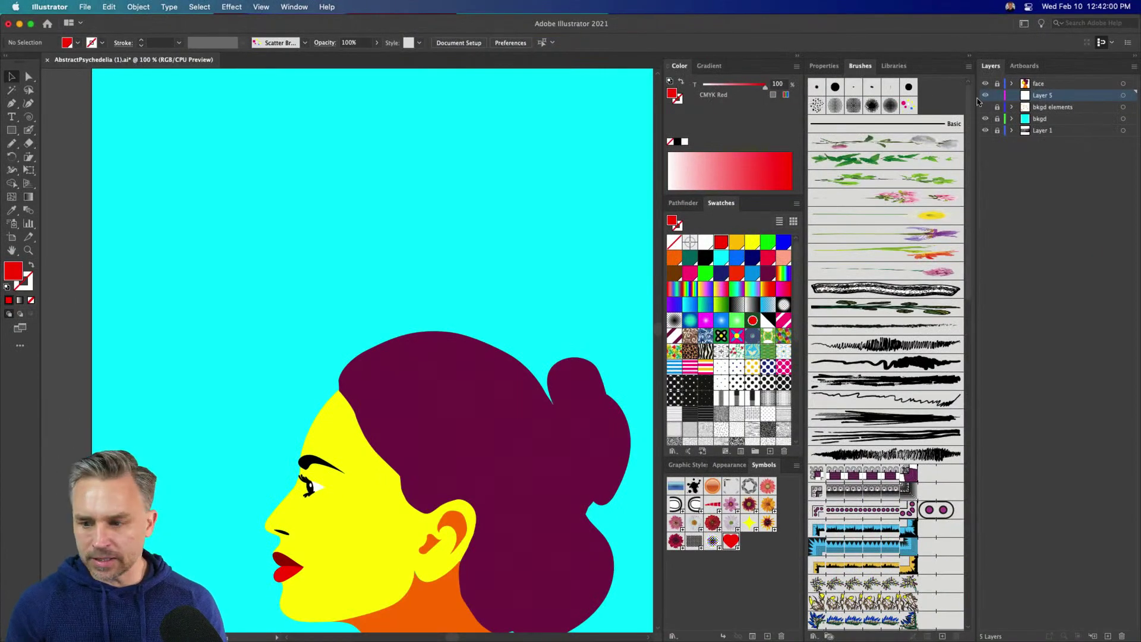
{"action": "left_click", "coordinate": [985, 107]}
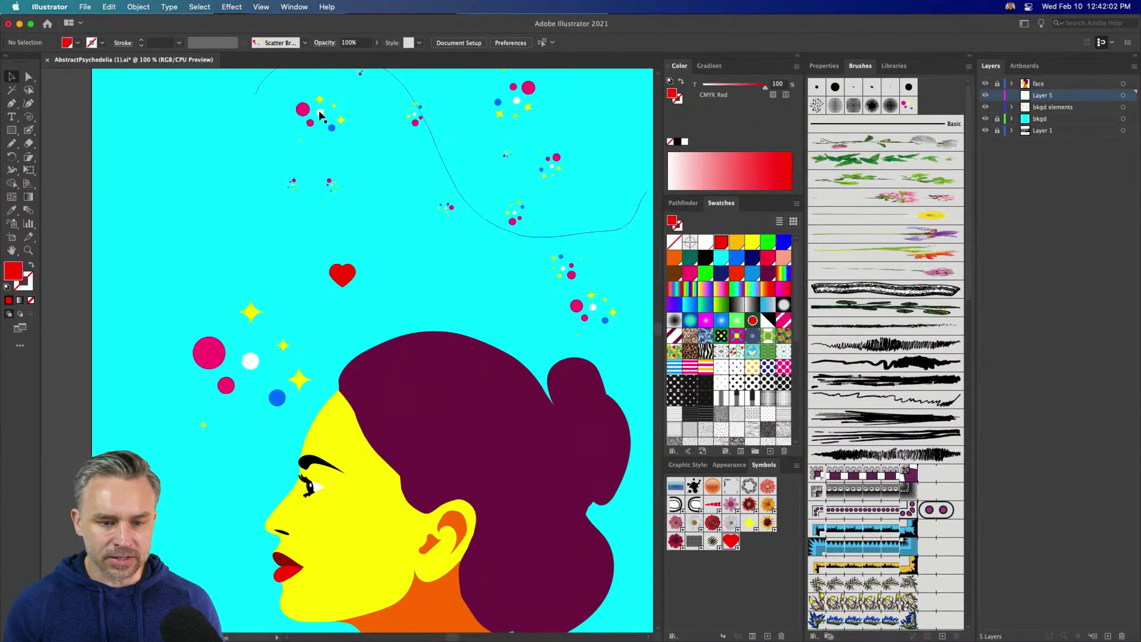
{"action": "left_click", "coordinate": [451, 167]}
{"action": "scroll", "coordinate": [109, 132], "scroll_direction": "up", "scroll_amount": 4}
{"action": "key", "text": "a"}
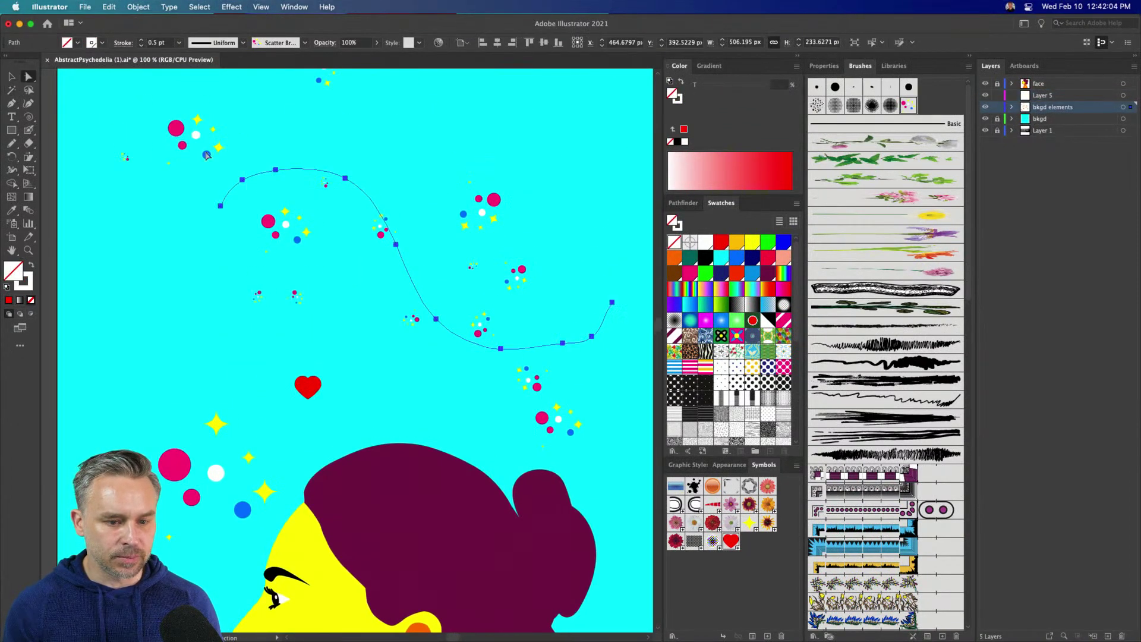
{"action": "left_click_drag", "start_coordinate": [212, 204], "coordinate": [97, 307]}
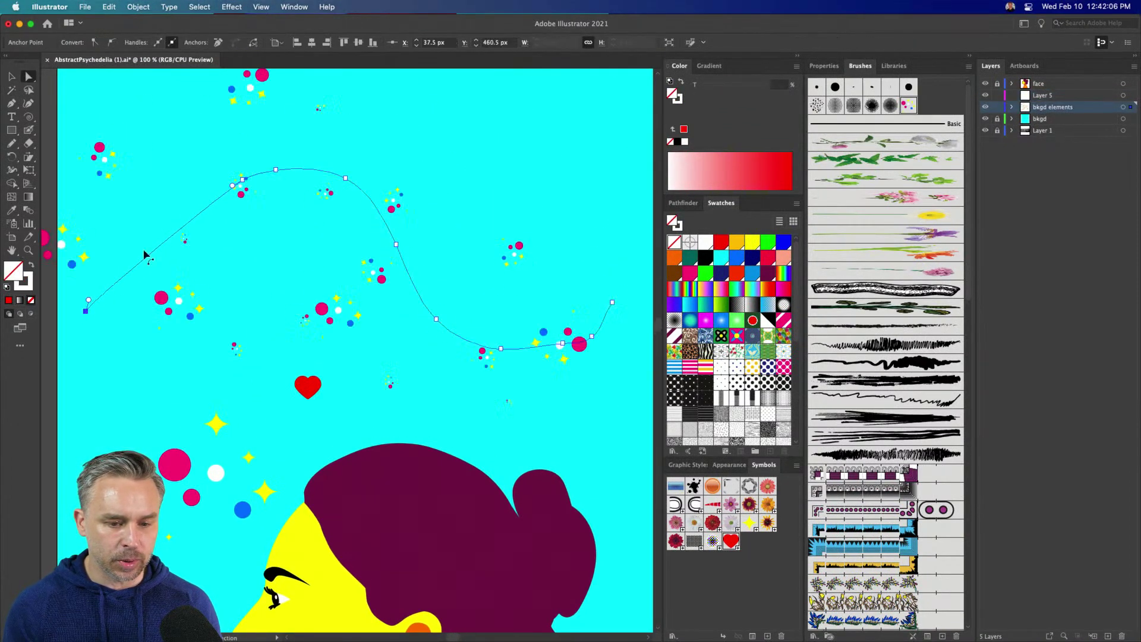
{"action": "left_click_drag", "start_coordinate": [243, 179], "coordinate": [243, 129]}
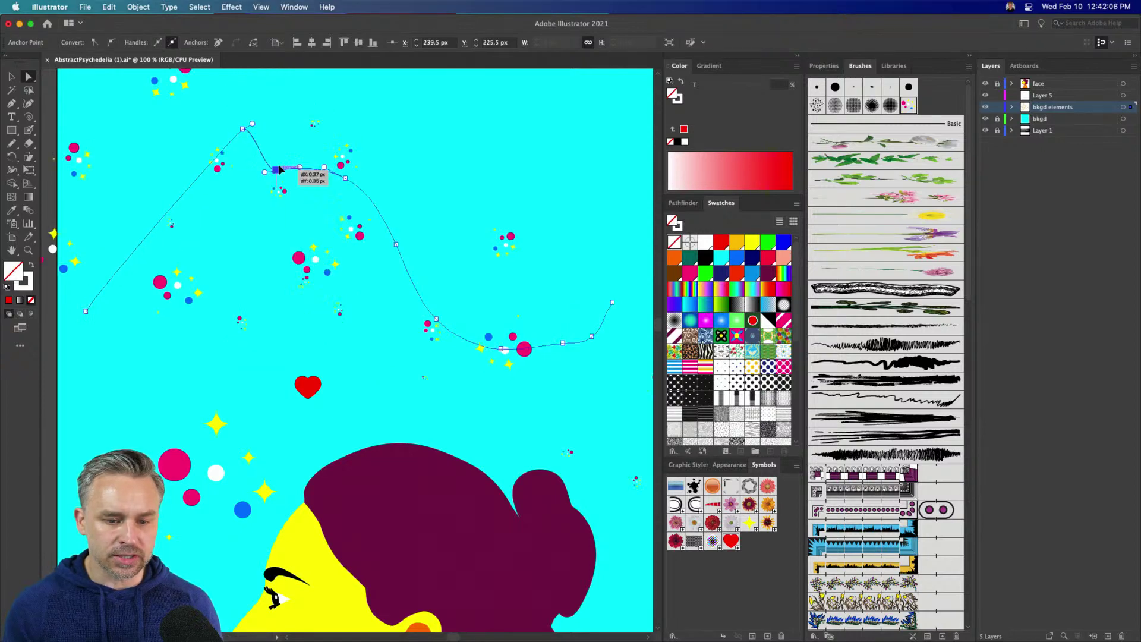
{"action": "left_click_drag", "start_coordinate": [276, 170], "coordinate": [334, 129]}
{"action": "key", "text": "ctrl+y"}
{"action": "left_click_drag", "start_coordinate": [342, 177], "coordinate": [422, 158]}
{"action": "key", "text": "super+y"}
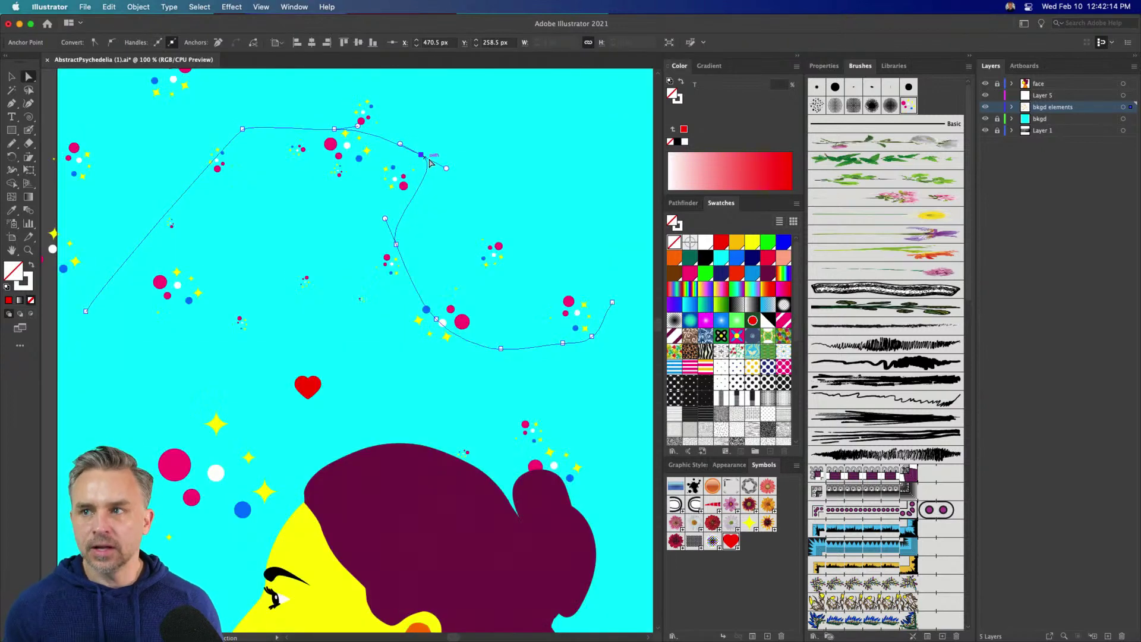
{"action": "key", "text": "v"}
{"action": "left_click_drag", "start_coordinate": [215, 159], "coordinate": [251, 188]}
Step: Make Layer 5 the active layer and lock and hide the bkgd elements layer
{"action": "left_click", "coordinate": [1062, 95]}
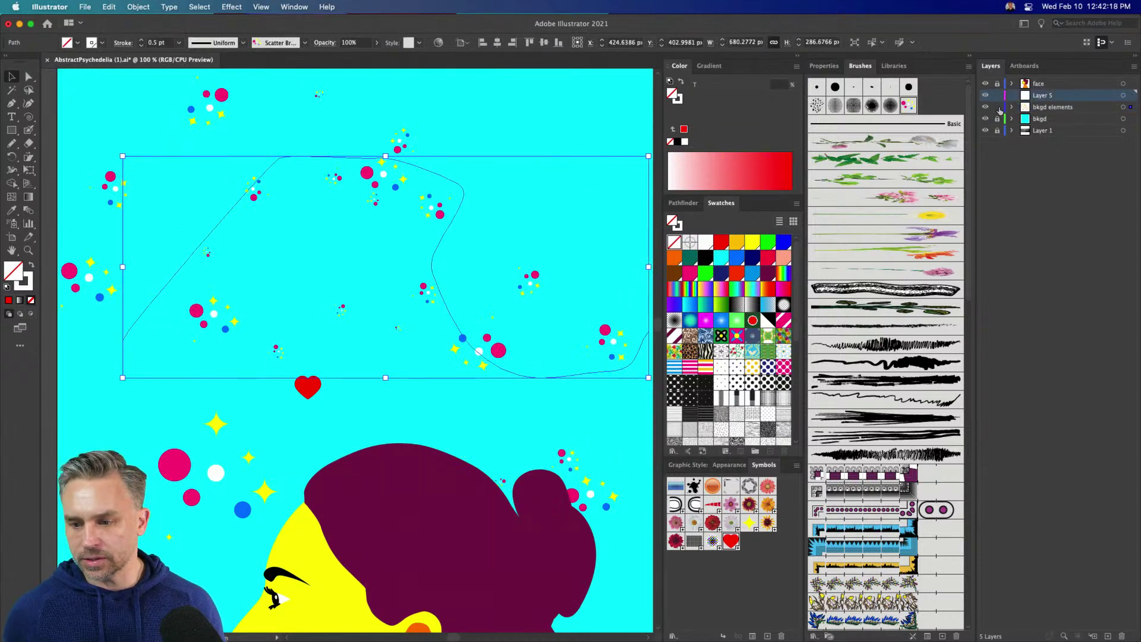
{"action": "left_click", "coordinate": [598, 265]}
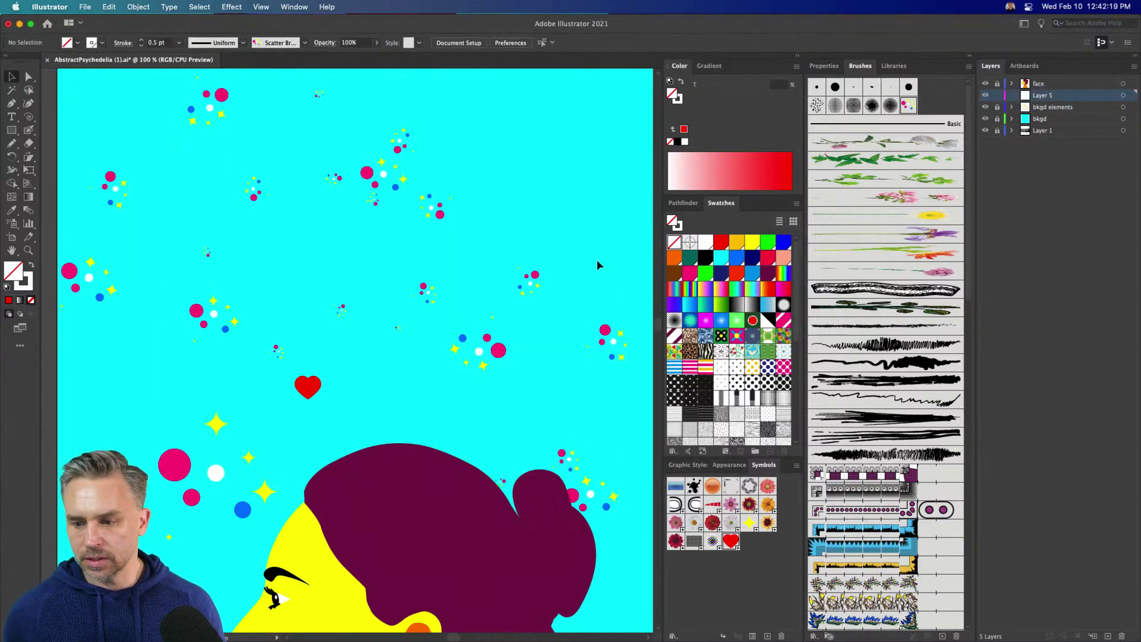
{"action": "left_click", "coordinate": [985, 107]}
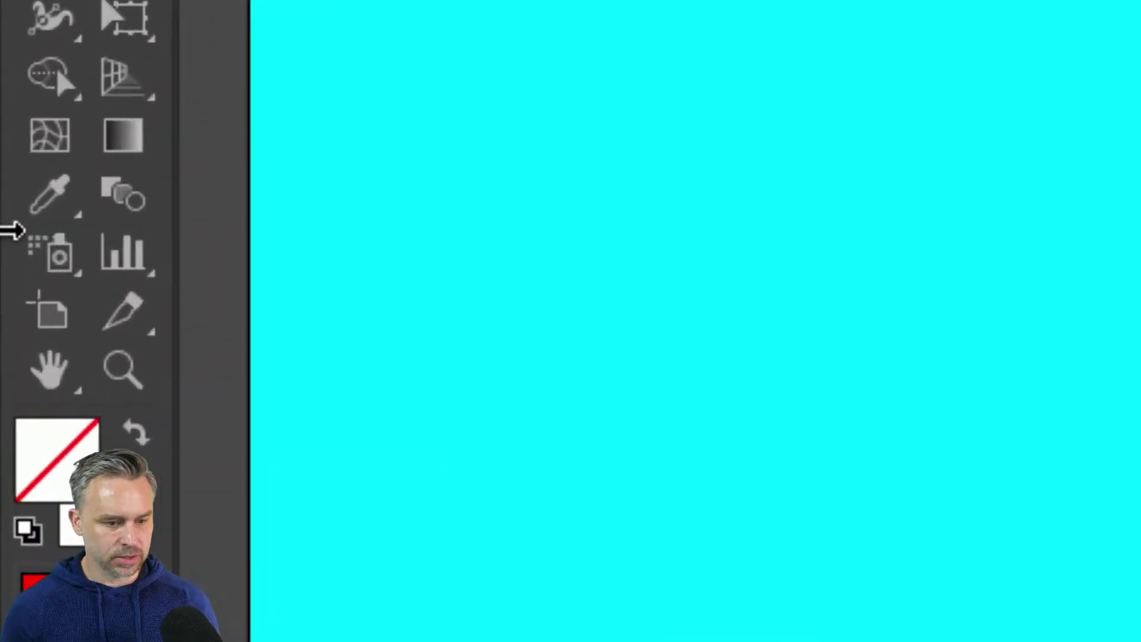
Step: Review the Symbolism Tools Options for the Symbol Sprayer and close them without changes
{"action": "left_click", "coordinate": [57, 276]}
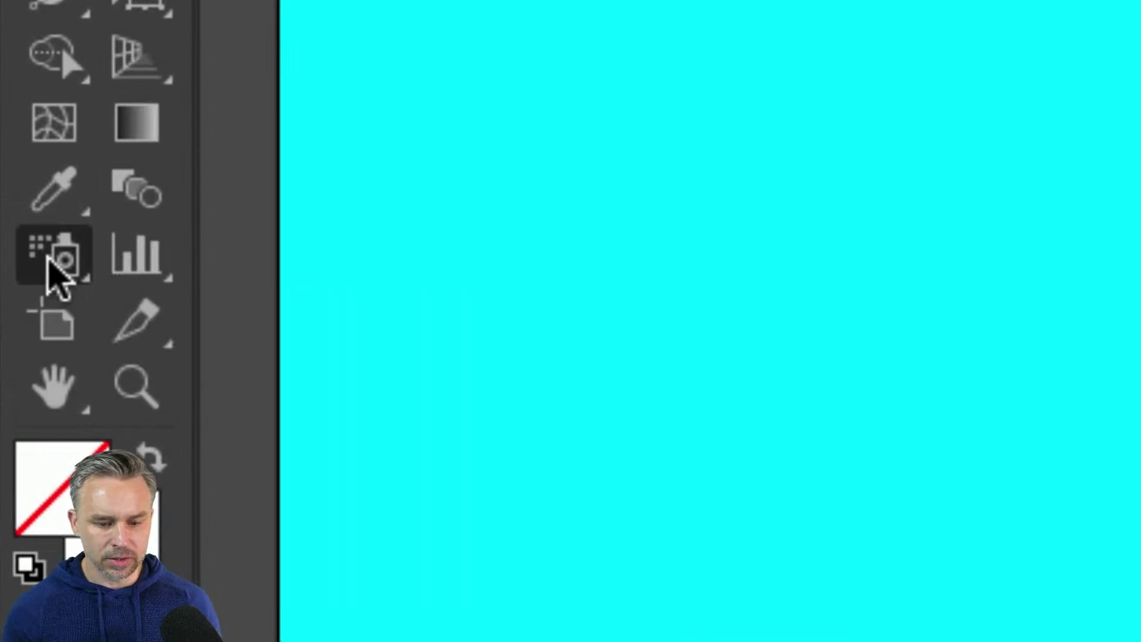
{"action": "double_click", "coordinate": [57, 276]}
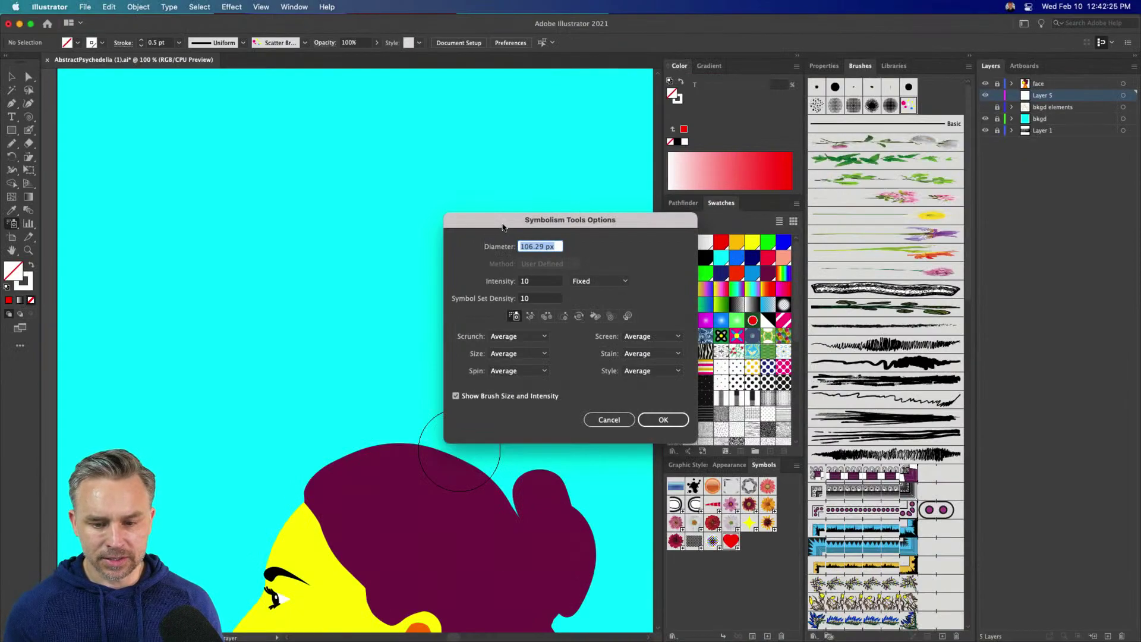
{"action": "left_click_drag", "start_coordinate": [502, 227], "coordinate": [468, 170]}
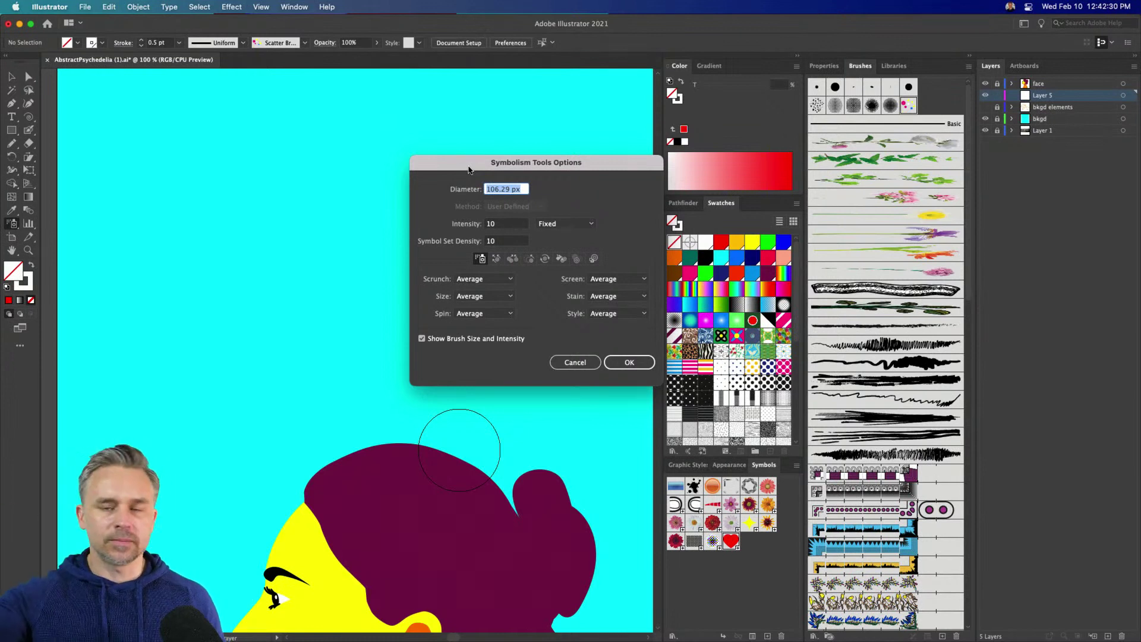
{"action": "left_click_drag", "start_coordinate": [467, 168], "coordinate": [468, 182]}
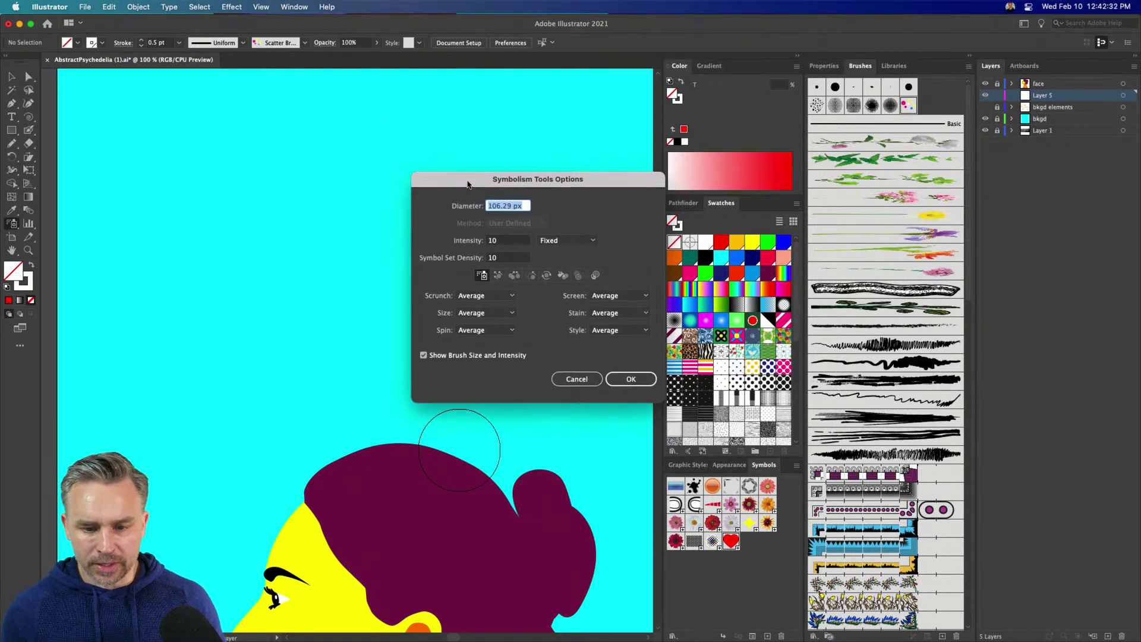
{"action": "left_click", "coordinate": [574, 377]}
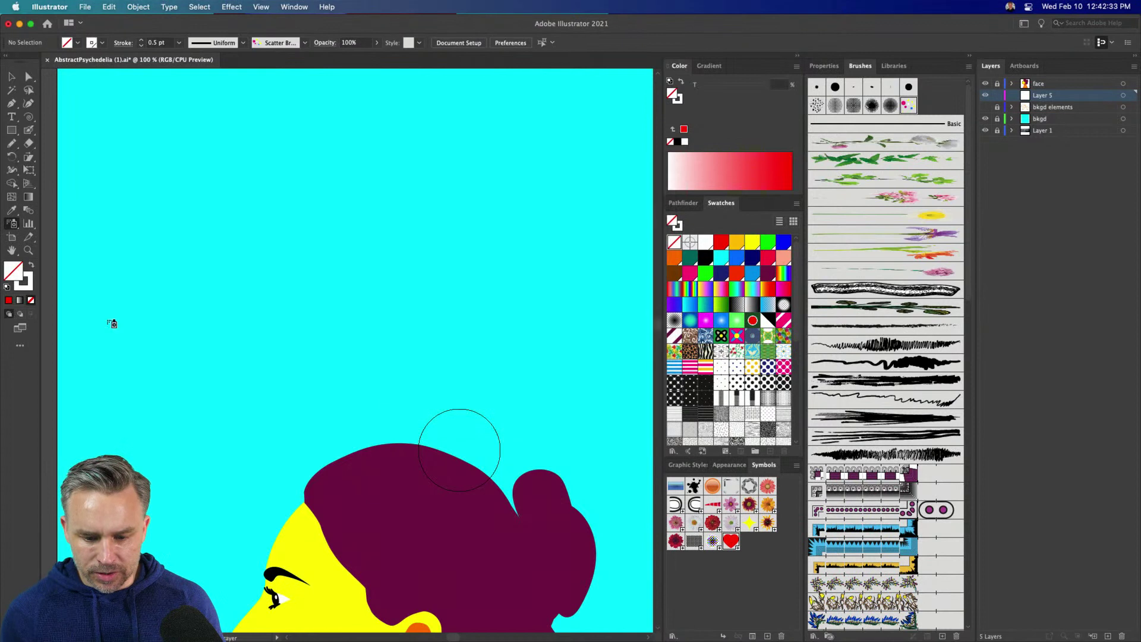
Step: Spray the red heart symbol in a wide arch across the cyan background above the head with the Symbol Sprayer
{"action": "left_click", "coordinate": [12, 225]}
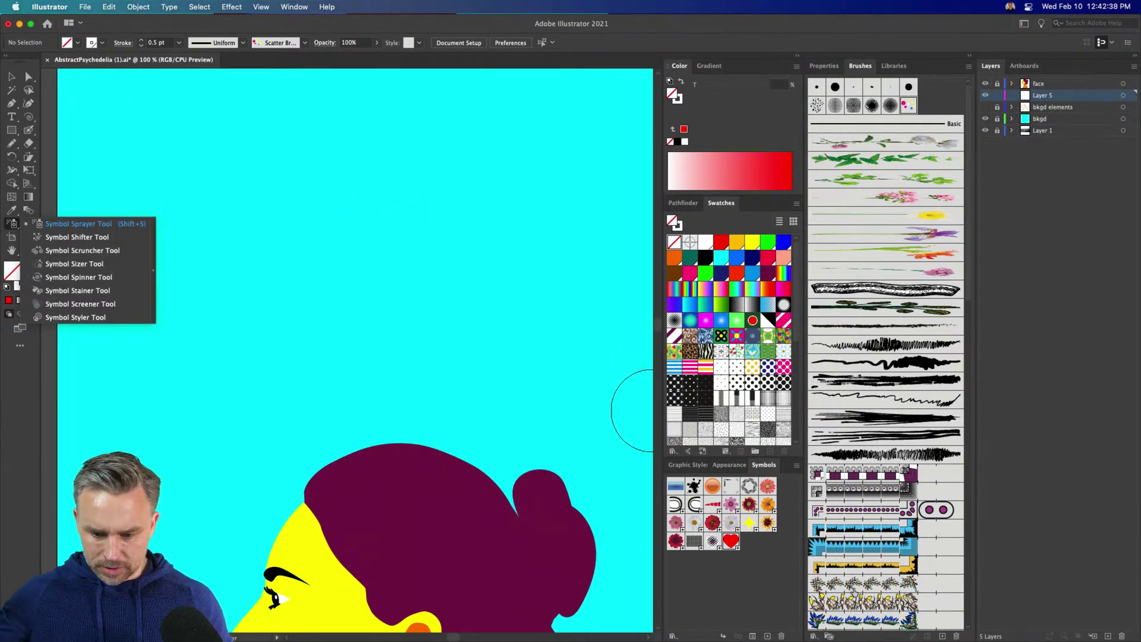
{"action": "left_click", "coordinate": [732, 542]}
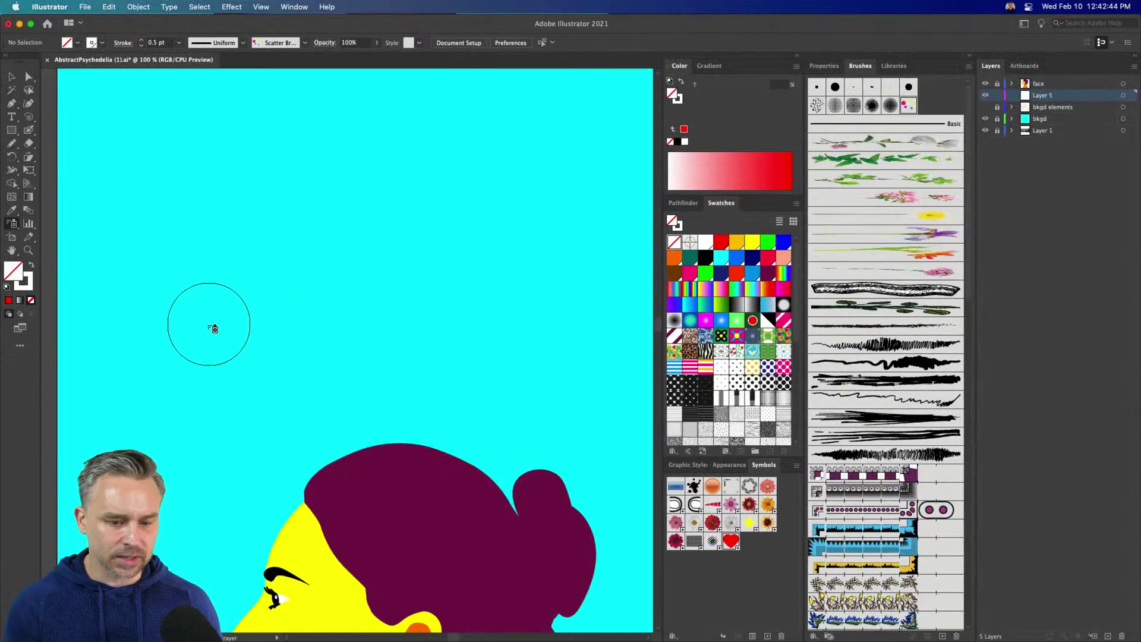
{"action": "mouse_move", "coordinate": [207, 356]}
{"action": "left_mouse_down"}
{"action": "mouse_move", "coordinate": [225, 265]}
{"action": "mouse_move", "coordinate": [564, 282]}
{"action": "mouse_move", "coordinate": [579, 306]}
{"action": "left_mouse_up"}
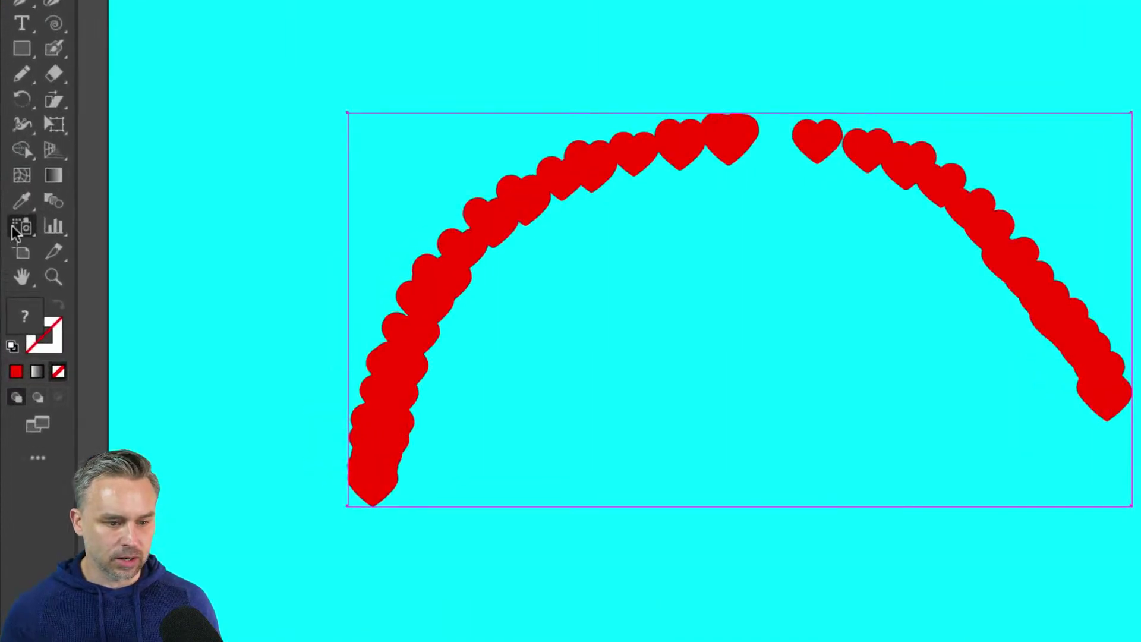
Step: Spread the hearts of the arch apart into loose scattered groups with the Symbol Shifter
{"action": "left_click", "coordinate": [19, 228]}
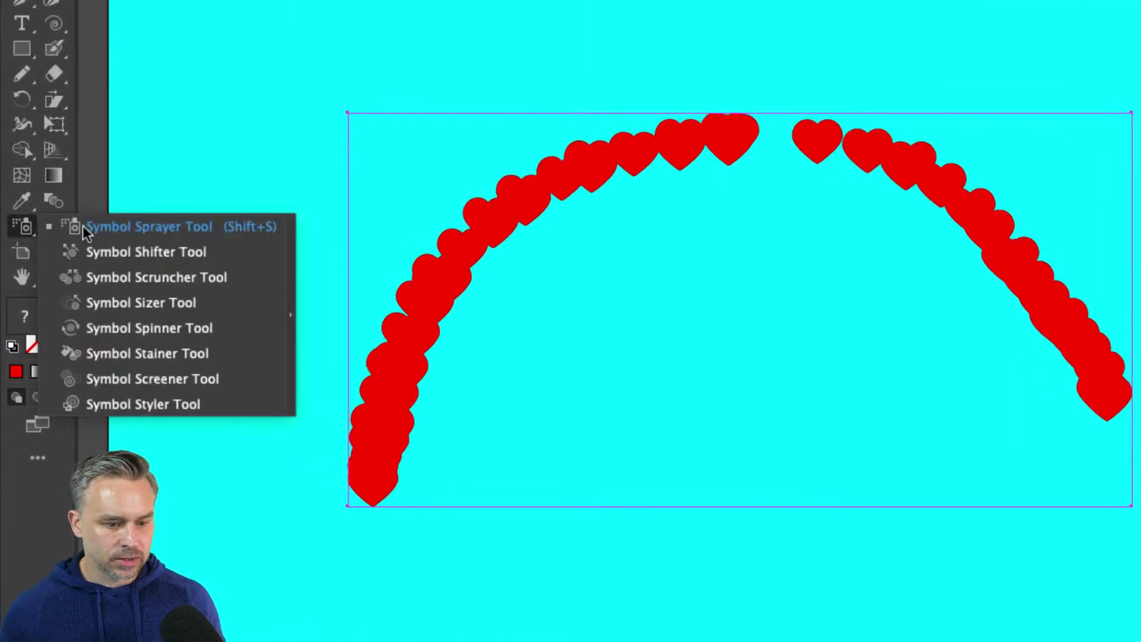
{"action": "left_click", "coordinate": [113, 259]}
{"action": "mouse_move", "coordinate": [398, 419]}
{"action": "left_mouse_down"}
{"action": "mouse_move", "coordinate": [298, 261]}
{"action": "mouse_move", "coordinate": [367, 295]}
{"action": "mouse_move", "coordinate": [426, 285]}
{"action": "left_mouse_up"}
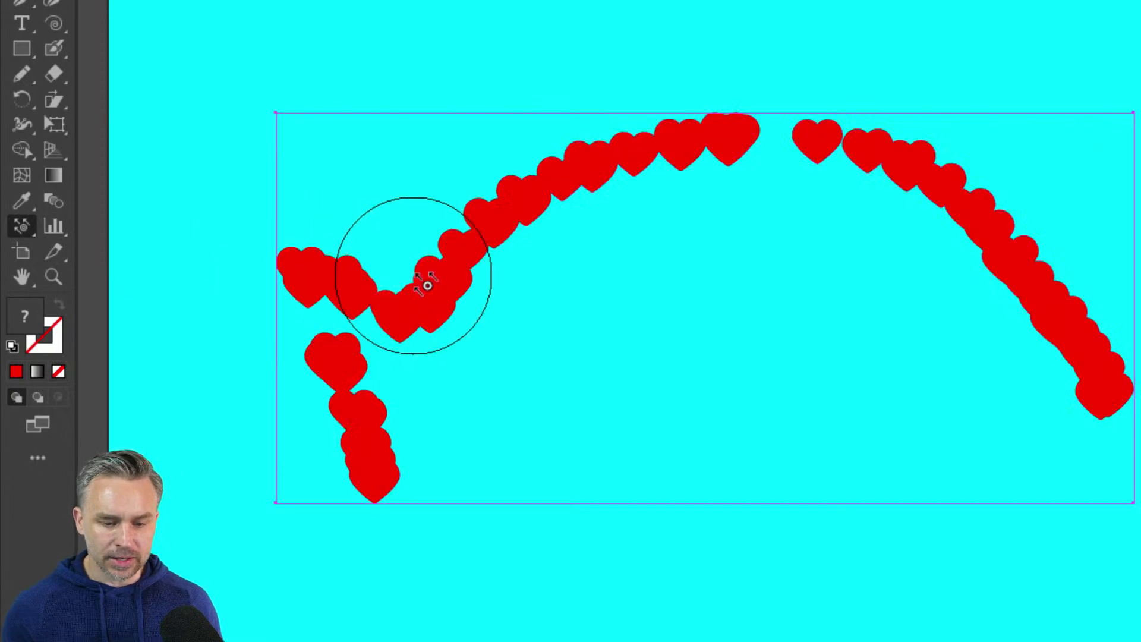
{"action": "left_click_drag", "start_coordinate": [469, 204], "coordinate": [701, 467]}
{"action": "mouse_move", "coordinate": [521, 250]}
{"action": "left_mouse_down"}
{"action": "mouse_move", "coordinate": [438, 91]}
{"action": "mouse_move", "coordinate": [449, 124]}
{"action": "mouse_move", "coordinate": [626, 183]}
{"action": "mouse_move", "coordinate": [815, 391]}
{"action": "mouse_move", "coordinate": [842, 473]}
{"action": "mouse_move", "coordinate": [676, 183]}
{"action": "mouse_move", "coordinate": [545, 10]}
{"action": "mouse_move", "coordinate": [763, 368]}
{"action": "mouse_move", "coordinate": [723, 550]}
{"action": "mouse_move", "coordinate": [734, 473]}
{"action": "mouse_move", "coordinate": [752, 612]}
{"action": "mouse_move", "coordinate": [788, 174]}
{"action": "mouse_move", "coordinate": [820, 187]}
{"action": "mouse_move", "coordinate": [919, 83]}
{"action": "mouse_move", "coordinate": [840, 185]}
{"action": "mouse_move", "coordinate": [934, 173]}
{"action": "mouse_move", "coordinate": [858, 306]}
{"action": "mouse_move", "coordinate": [700, 447]}
{"action": "mouse_move", "coordinate": [974, 282]}
{"action": "mouse_move", "coordinate": [1016, 274]}
{"action": "mouse_move", "coordinate": [845, 458]}
{"action": "mouse_move", "coordinate": [621, 388]}
{"action": "mouse_move", "coordinate": [643, 240]}
{"action": "mouse_move", "coordinate": [688, 196]}
{"action": "mouse_move", "coordinate": [696, 154]}
{"action": "mouse_move", "coordinate": [664, 64]}
{"action": "left_mouse_up"}
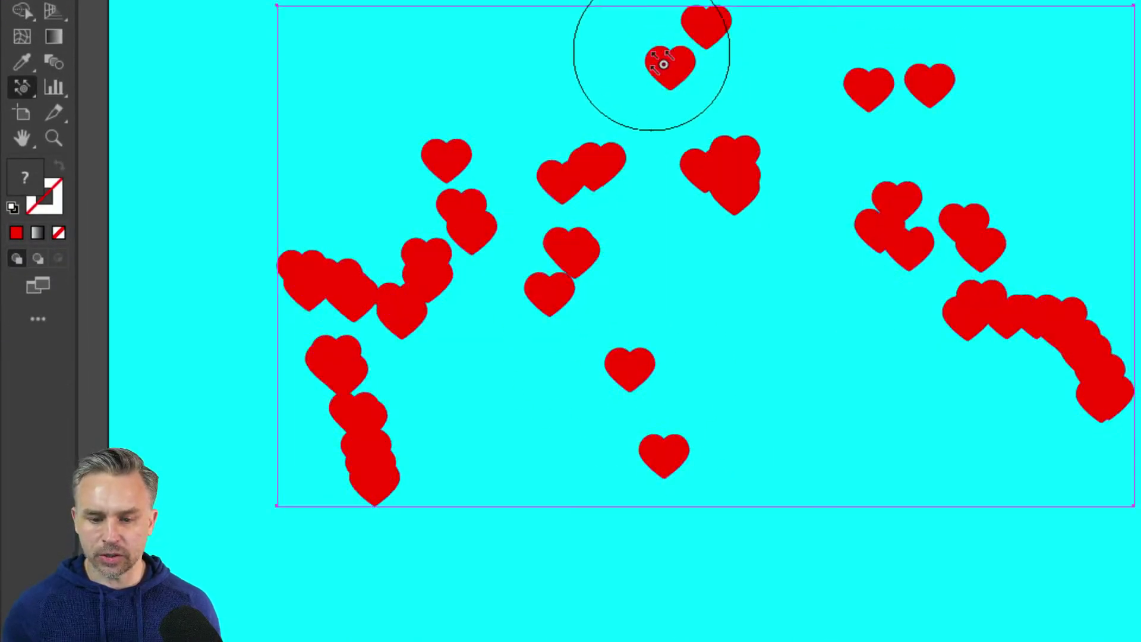
Step: Try enlarging the upper-left hearts with the Symbol Sizer, undo that, and shrink the small groups there instead
{"action": "left_click", "coordinate": [21, 89]}
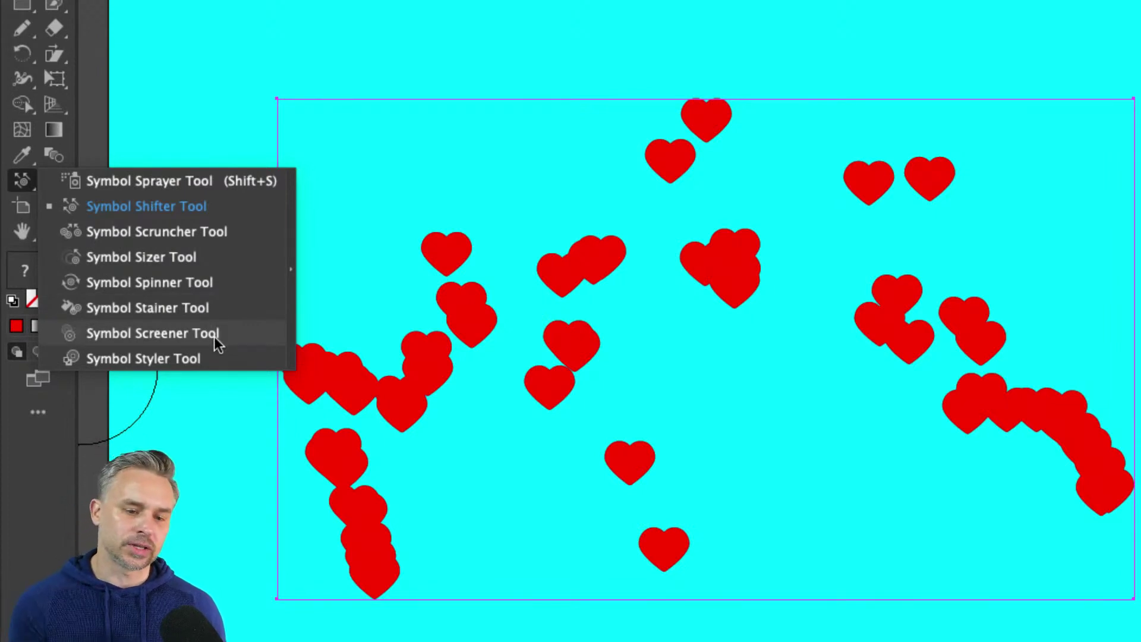
{"action": "left_click", "coordinate": [152, 251]}
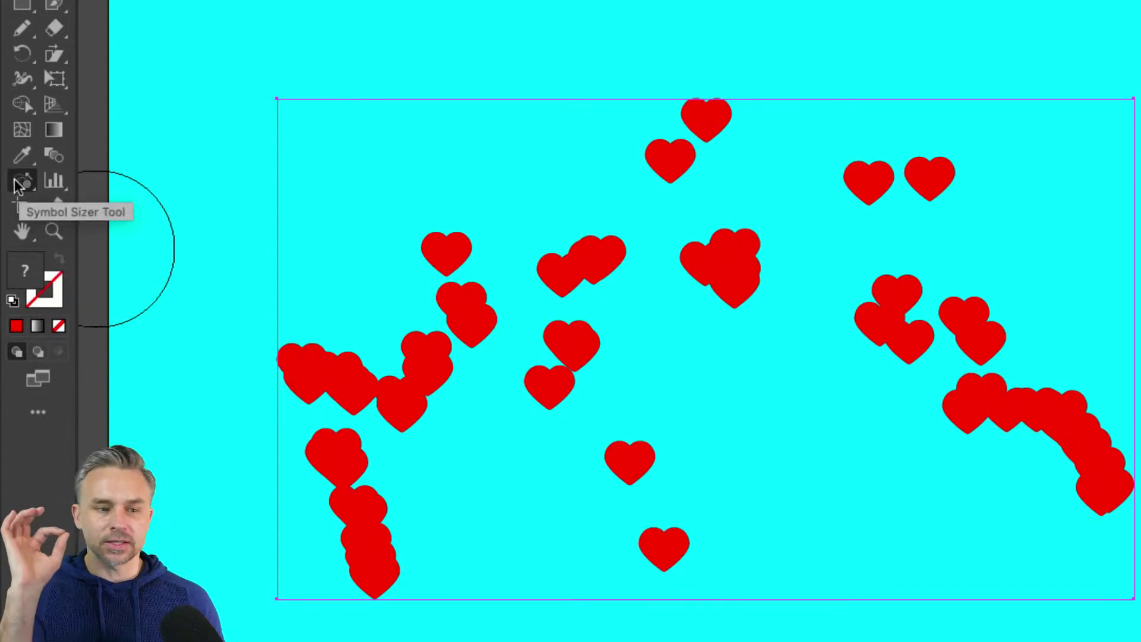
{"action": "mouse_move", "coordinate": [407, 313]}
{"action": "left_mouse_down"}
{"action": "mouse_move", "coordinate": [448, 293]}
{"action": "mouse_move", "coordinate": [438, 362]}
{"action": "left_mouse_up"}
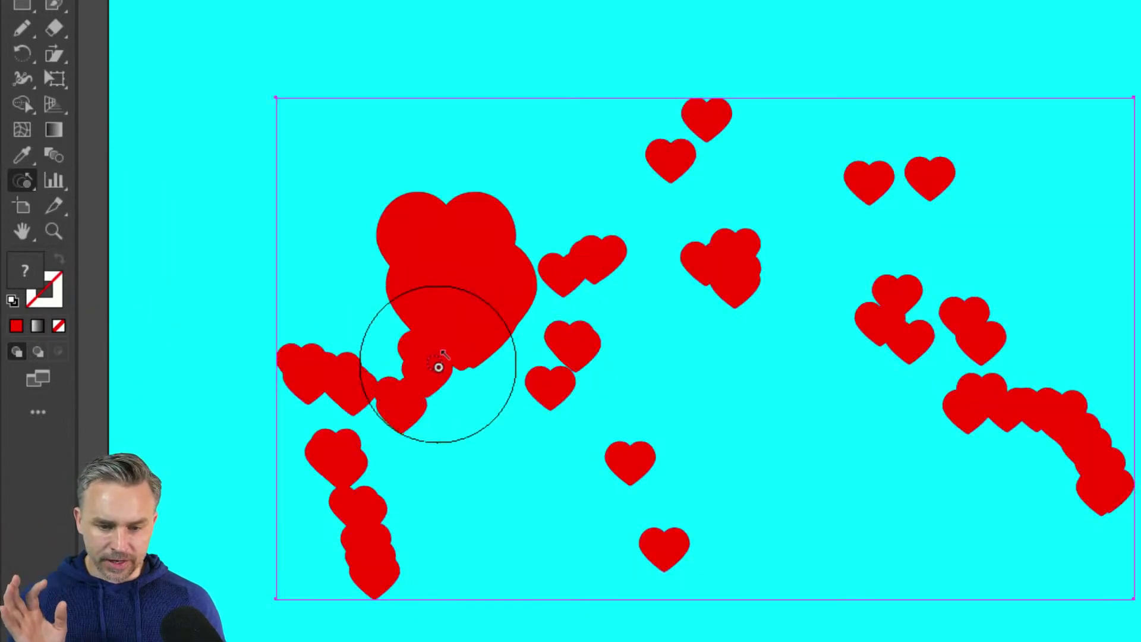
{"action": "key", "text": "ctrl+z"}
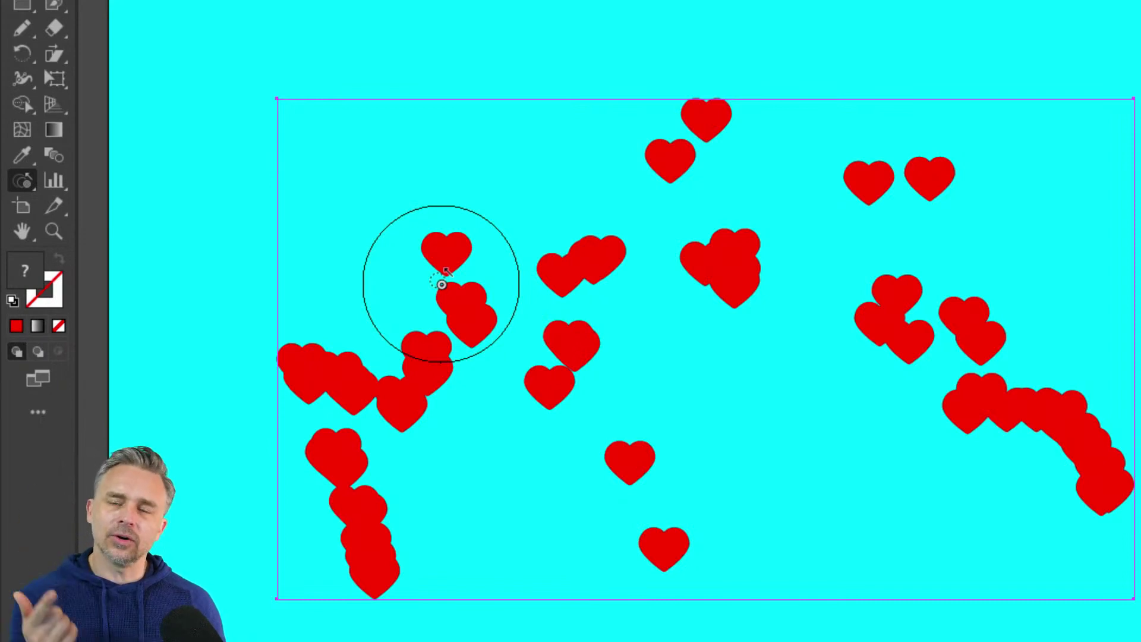
{"action": "mouse_move", "coordinate": [441, 284]}
{"action": "left_mouse_down"}
{"action": "mouse_move", "coordinate": [444, 321]}
{"action": "mouse_move", "coordinate": [484, 384]}
{"action": "mouse_move", "coordinate": [558, 312]}
{"action": "mouse_move", "coordinate": [575, 252]}
{"action": "mouse_move", "coordinate": [588, 331]}
{"action": "left_mouse_up"}
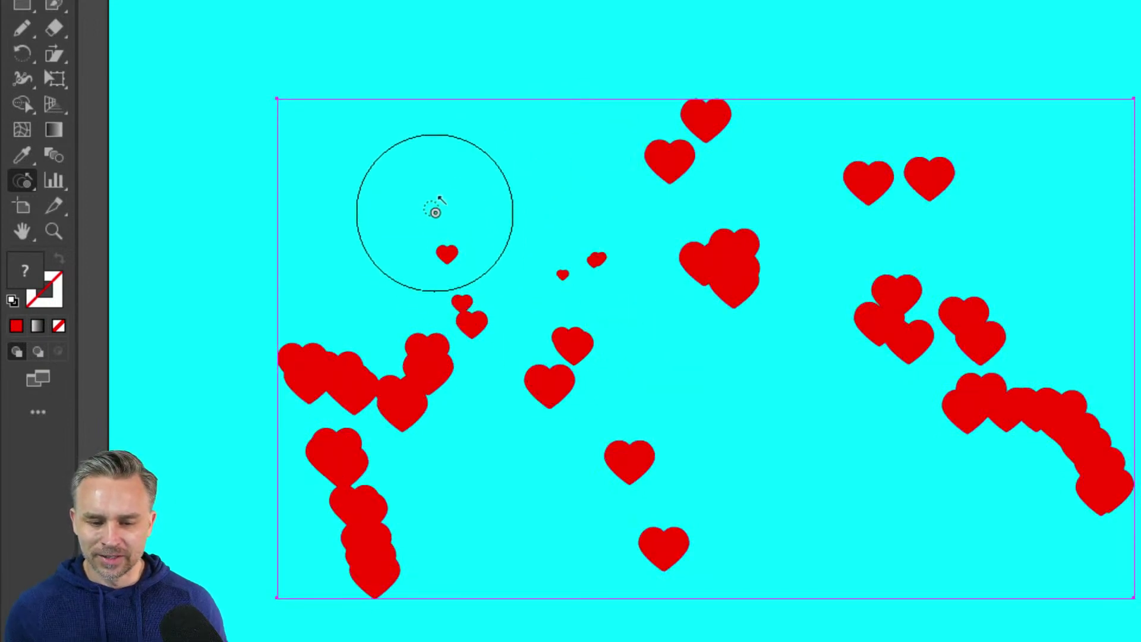
Step: Reduce the Symbol Sizer brush to about 57 px, enlarge the upper-left and topmost hearts, and shrink two hearts near the topmost one
{"action": "key", "text": "bracketleft"}
{"action": "key", "text": "bracketleft"}
{"action": "key", "text": "bracketleft"}
{"action": "key", "text": "bracketleft"}
{"action": "key", "text": "bracketleft"}
{"action": "key", "text": "bracketright"}
{"action": "key", "text": "bracketright"}
{"action": "key", "text": "bracketright"}
{"action": "key", "text": "bracketleft"}
{"action": "key", "text": "bracketleft"}
{"action": "key", "text": "bracketright"}
{"action": "key", "text": "bracketright"}
{"action": "key", "text": "bracketright"}
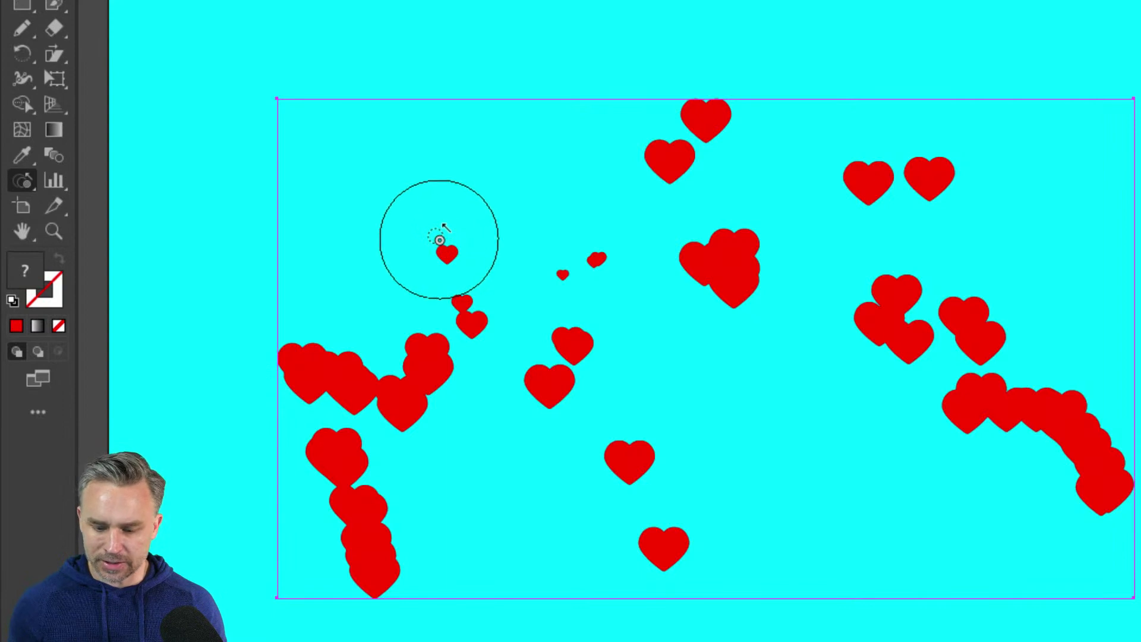
{"action": "left_click_drag", "start_coordinate": [445, 242], "coordinate": [444, 246]}
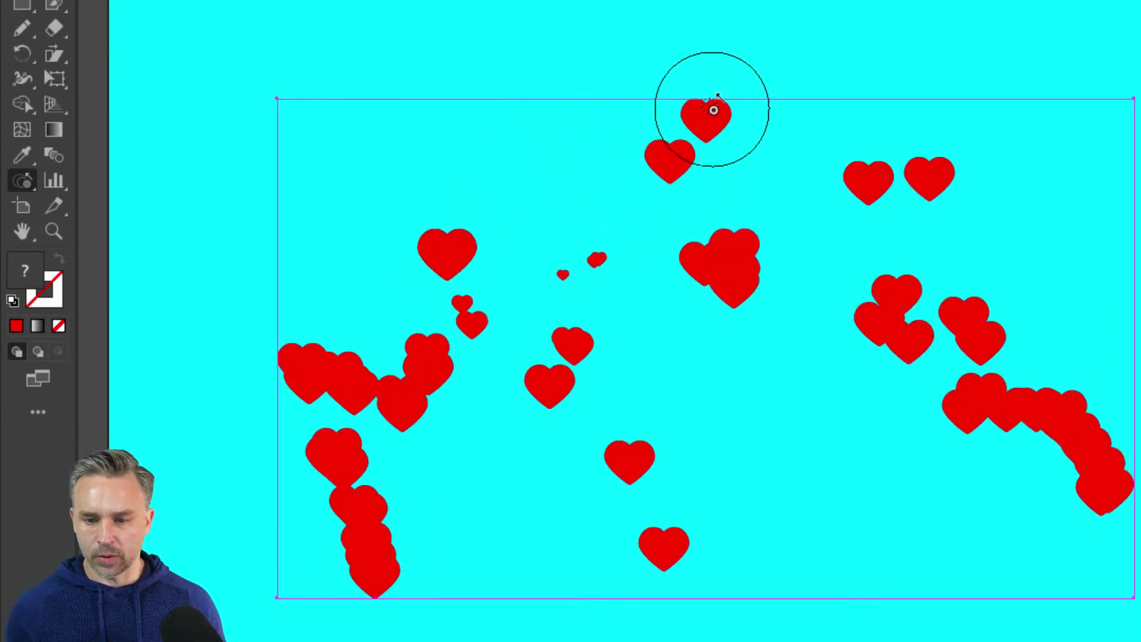
{"action": "left_click_drag", "start_coordinate": [709, 111], "coordinate": [707, 112]}
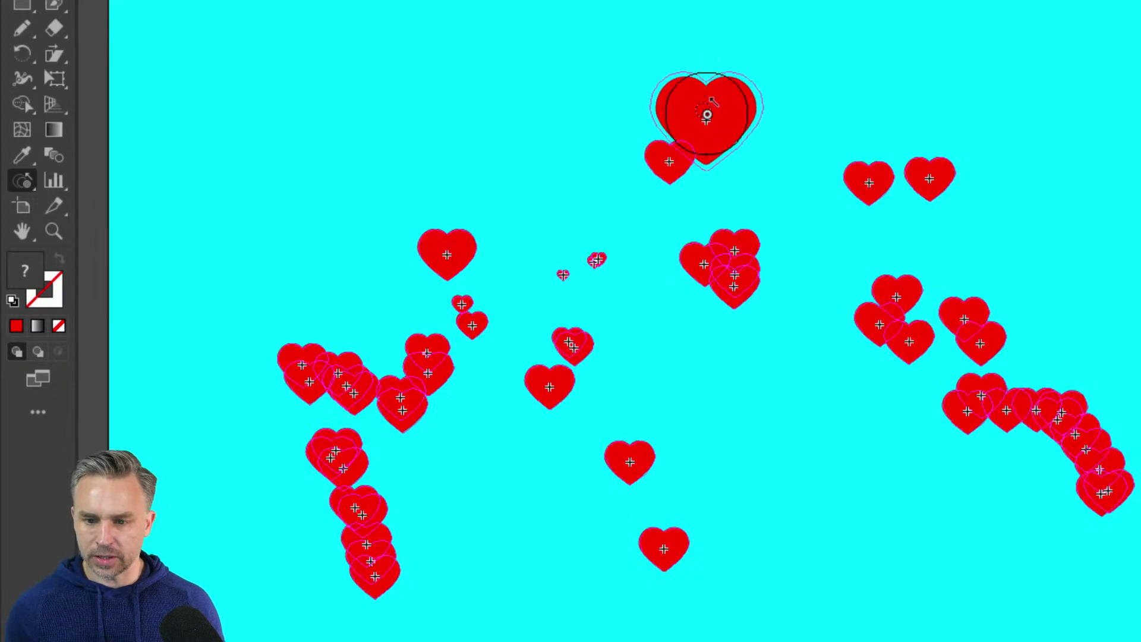
{"action": "left_click_drag", "start_coordinate": [664, 164], "coordinate": [664, 161]}
{"action": "left_click_drag", "start_coordinate": [695, 257], "coordinate": [694, 261]}
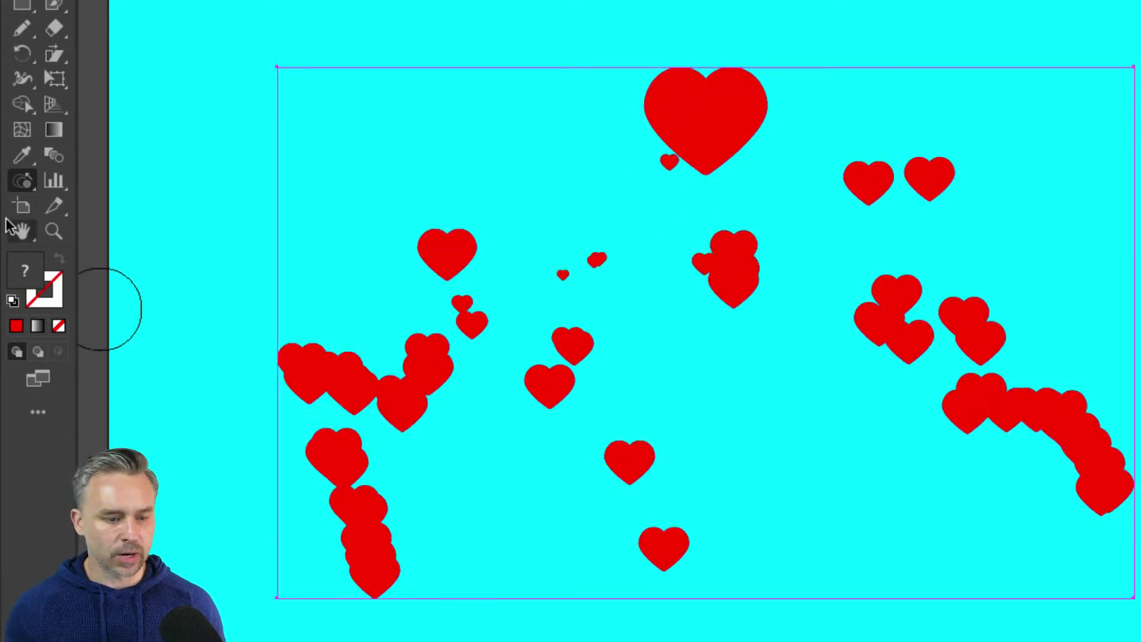
Step: Review the symbolism tool options for the Symbol Sizer, Scruncher, Shifter, Spinner and Stainer, and make the Symbol Stainer active
{"action": "double_click", "coordinate": [23, 184]}
{"action": "left_click_drag", "start_coordinate": [859, 112], "coordinate": [715, 126]}
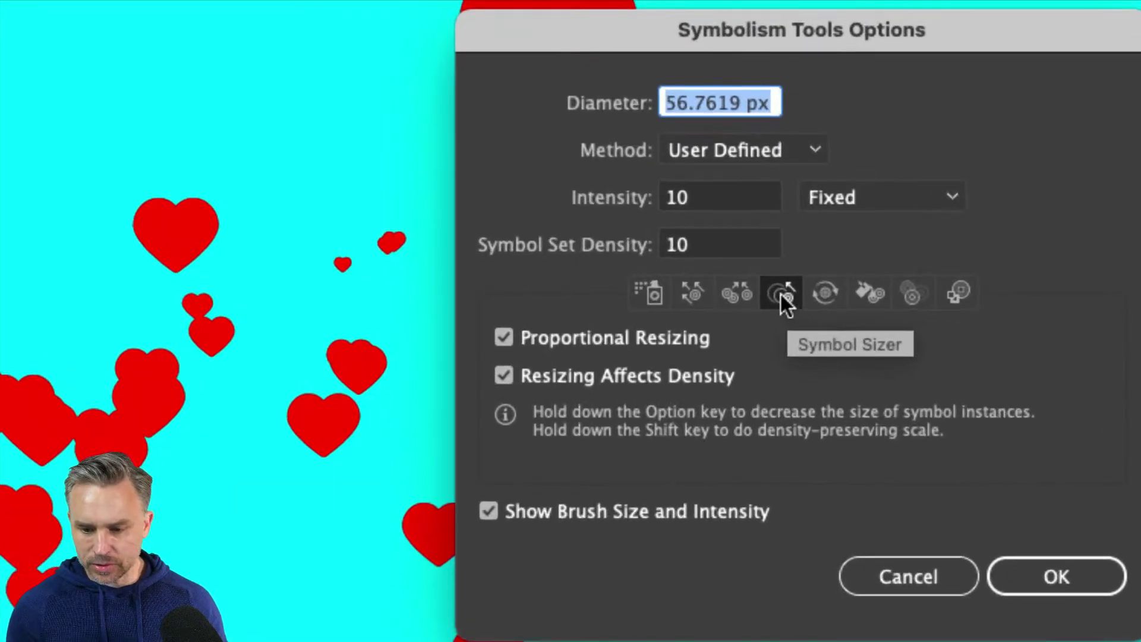
{"action": "left_click", "coordinate": [736, 293]}
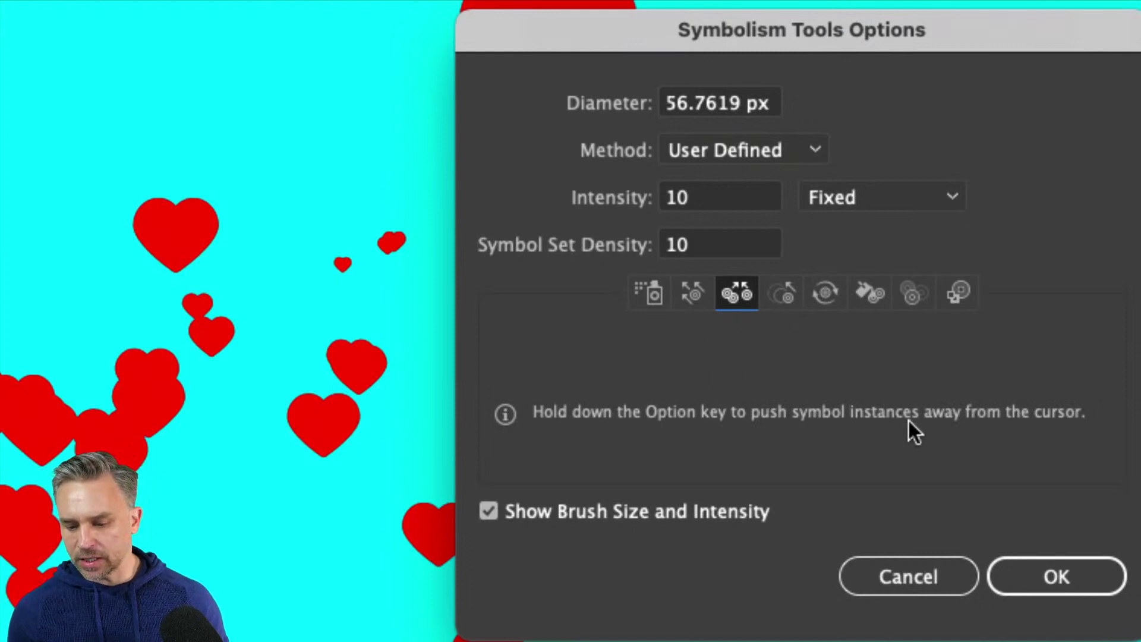
{"action": "left_click", "coordinate": [684, 297]}
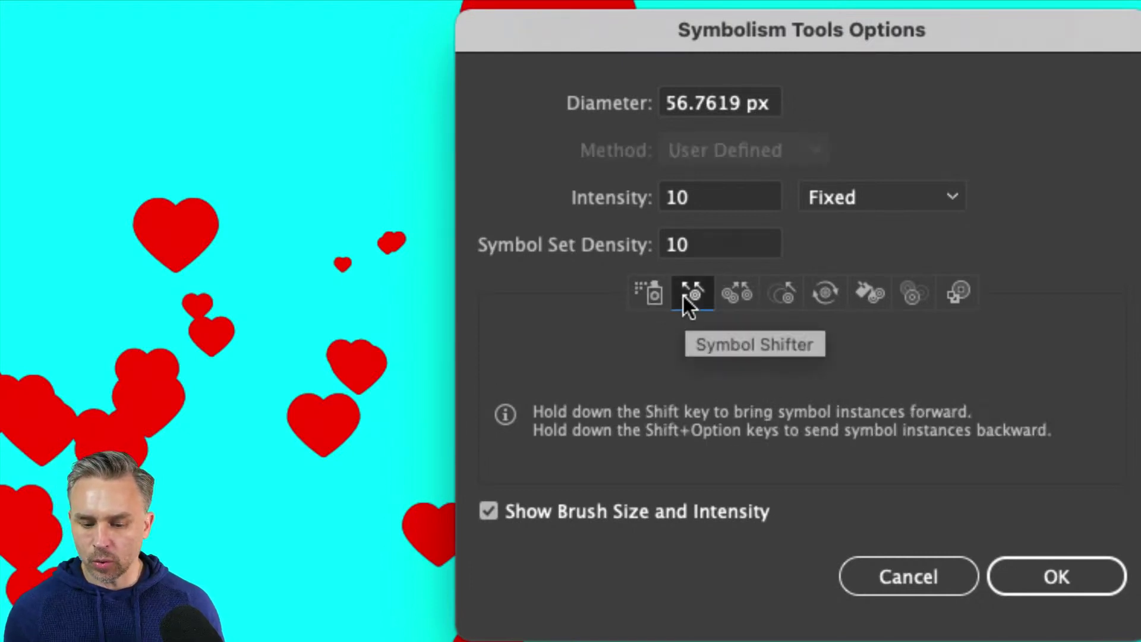
{"action": "left_click", "coordinate": [739, 294]}
{"action": "left_click", "coordinate": [819, 294]}
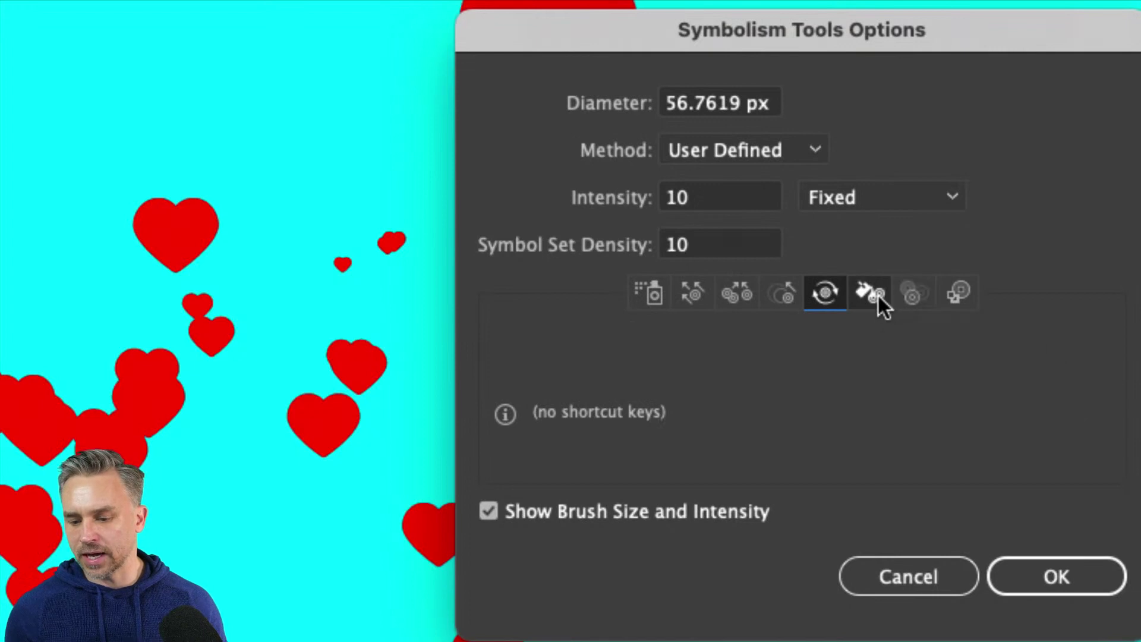
{"action": "left_click", "coordinate": [878, 296]}
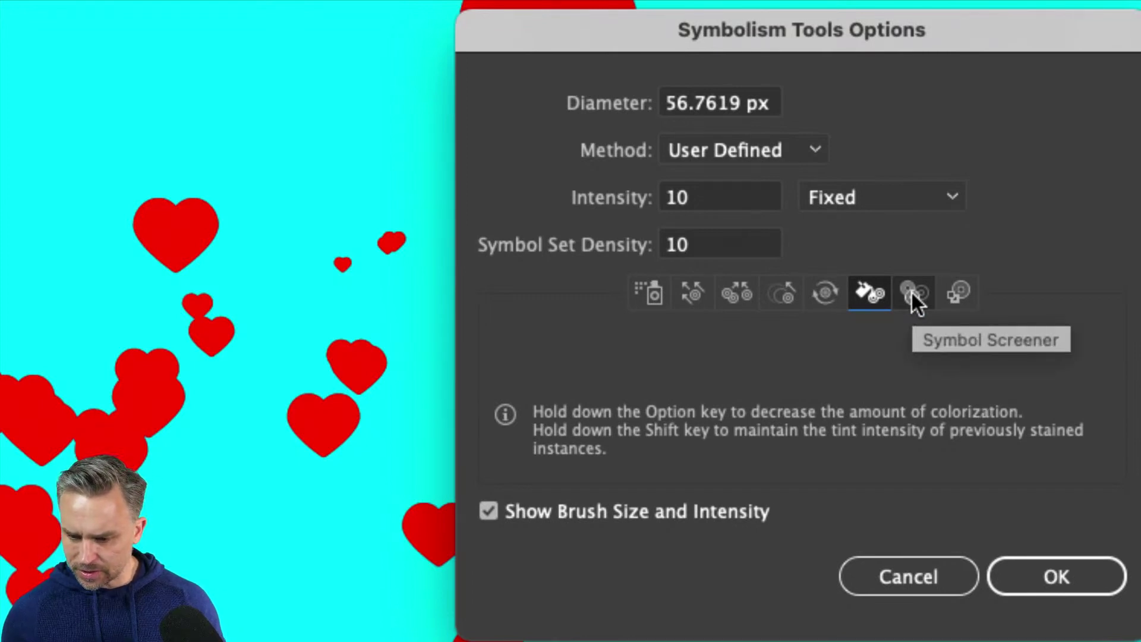
{"action": "left_click", "coordinate": [1009, 572]}
Step: Try the Symbol Stainer on an upper-left heart, and pick bright green 00FF06 as the solid fill color it needs
{"action": "left_click", "coordinate": [167, 251]}
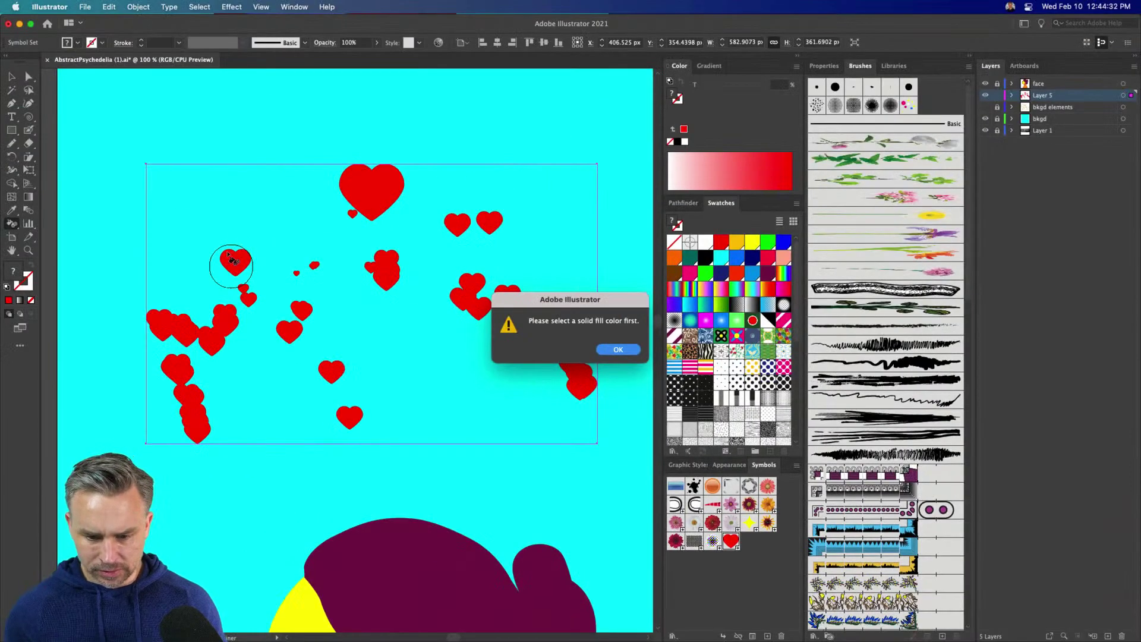
{"action": "left_click", "coordinate": [618, 351]}
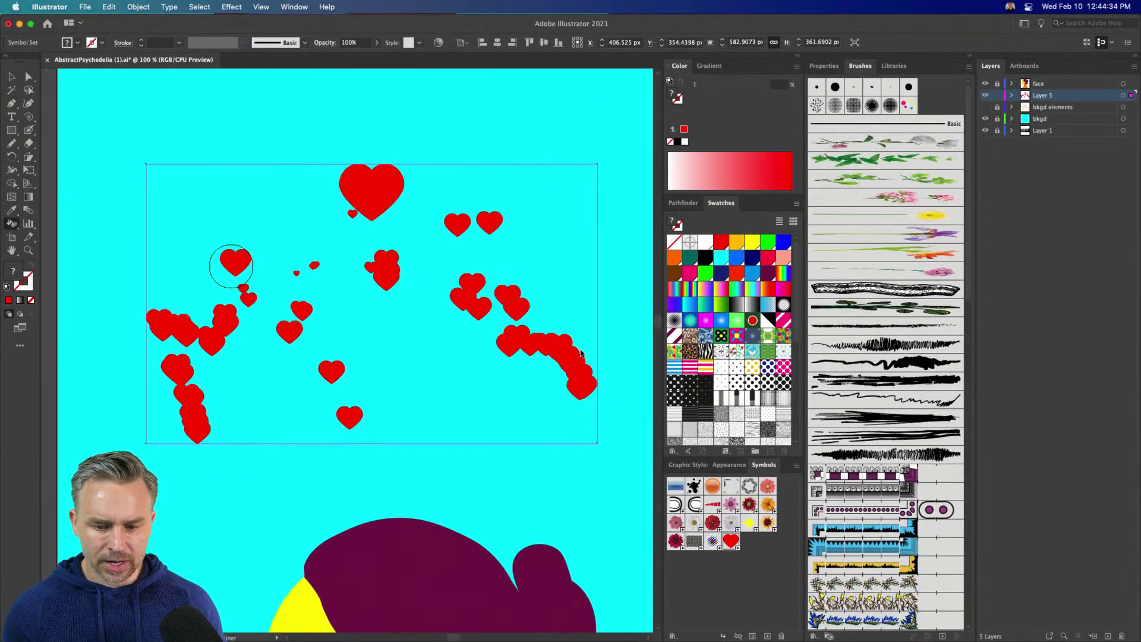
{"action": "double_click", "coordinate": [15, 276]}
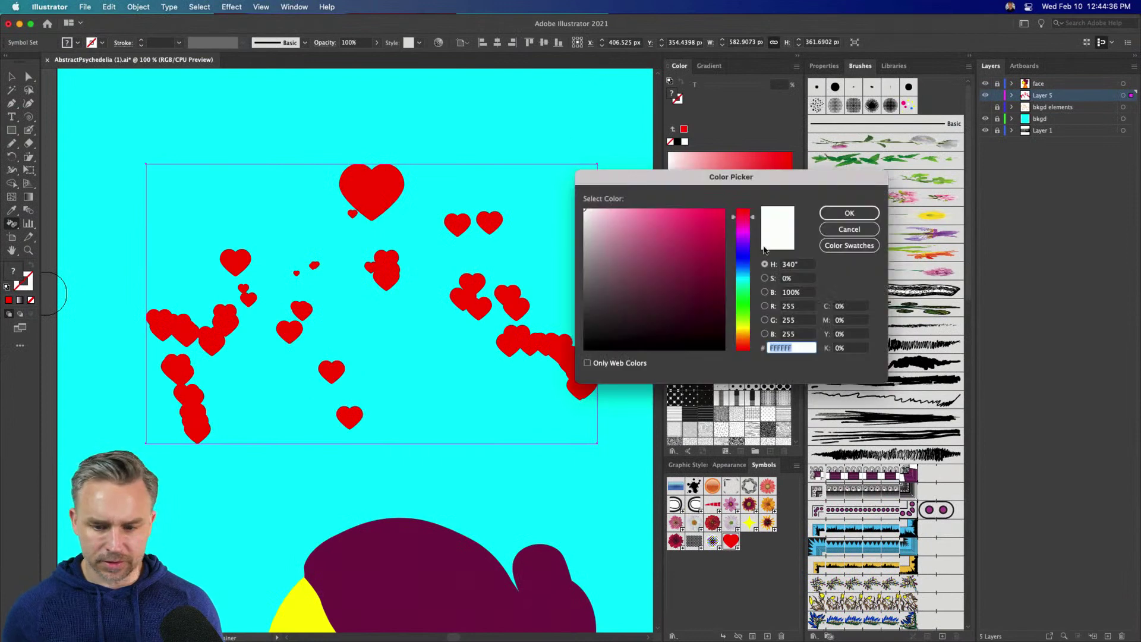
{"action": "left_click_drag", "start_coordinate": [741, 233], "coordinate": [742, 303]}
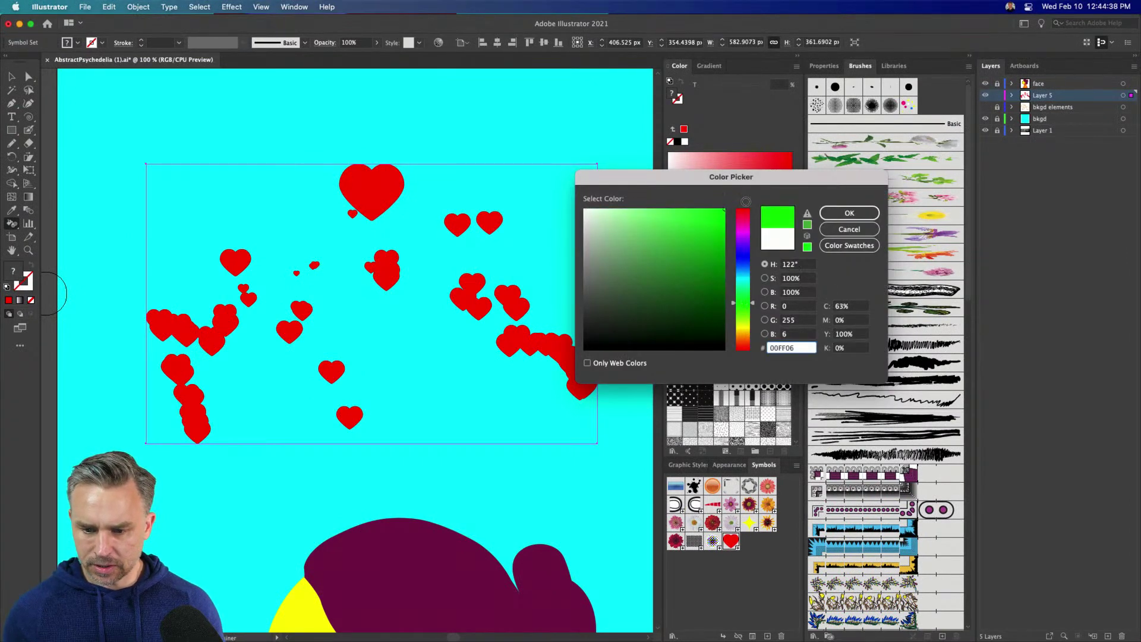
{"action": "left_click", "coordinate": [848, 213]}
Step: Try staining the upper-left, topmost and central hearts with the Symbol Stainer, and undo the stains
{"action": "left_click_drag", "start_coordinate": [230, 256], "coordinate": [227, 269]}
{"action": "left_click_drag", "start_coordinate": [371, 188], "coordinate": [382, 260]}
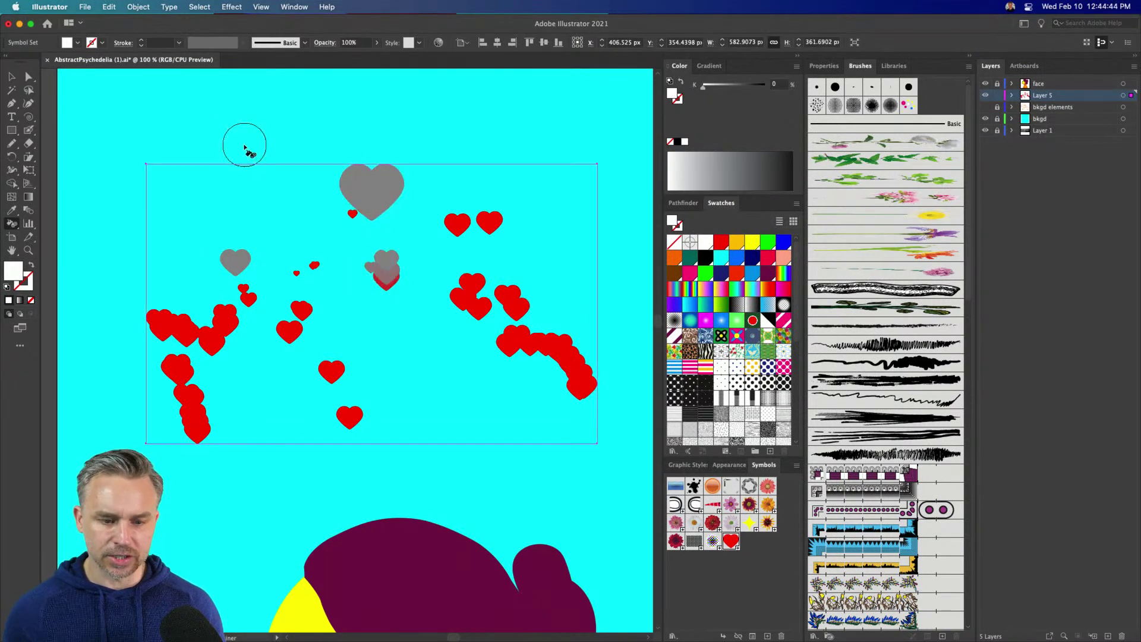
{"action": "key", "text": "super+z"}
{"action": "key", "text": "super+z"}
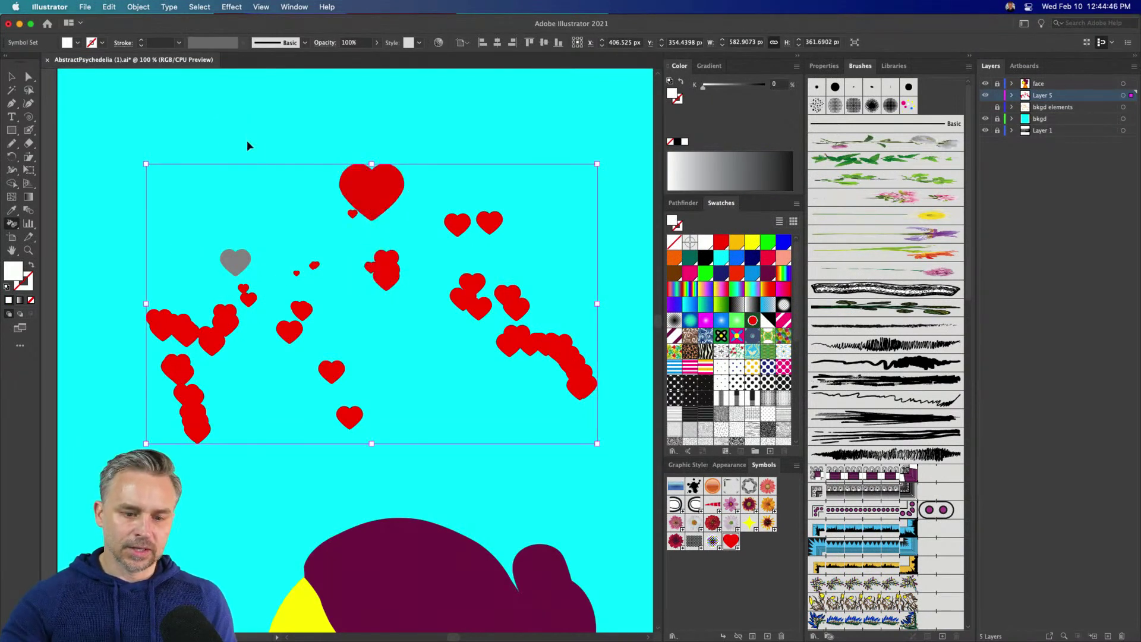
{"action": "key", "text": "super+z"}
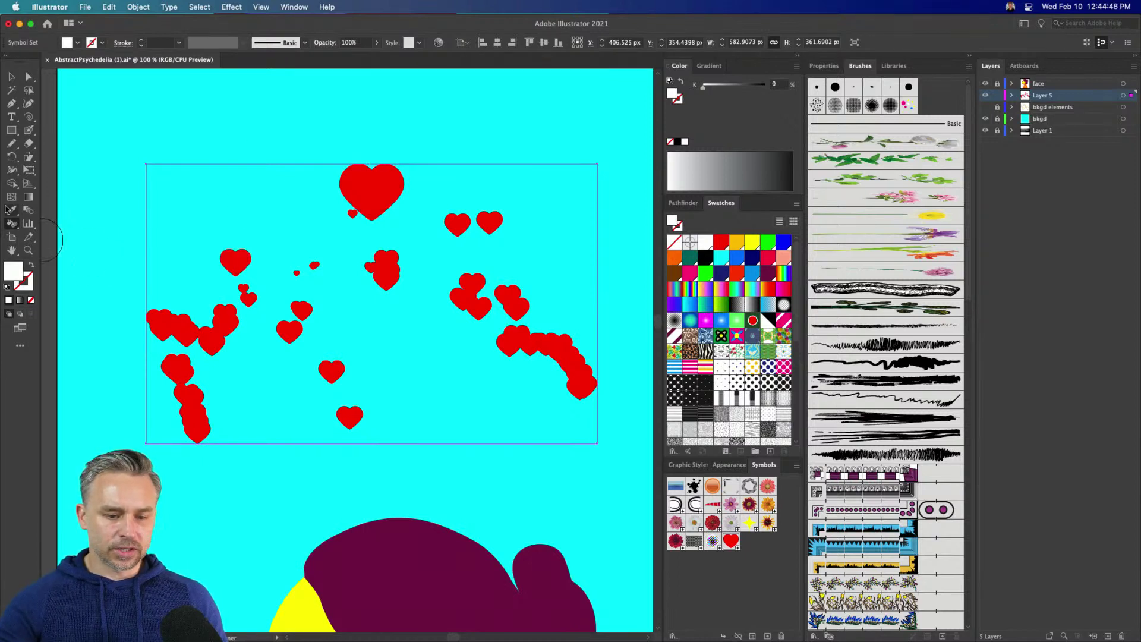
Step: Move the hearts of the small left-hand cluster up and to the left with the Symbol Shifter
{"action": "left_click", "coordinate": [15, 226]}
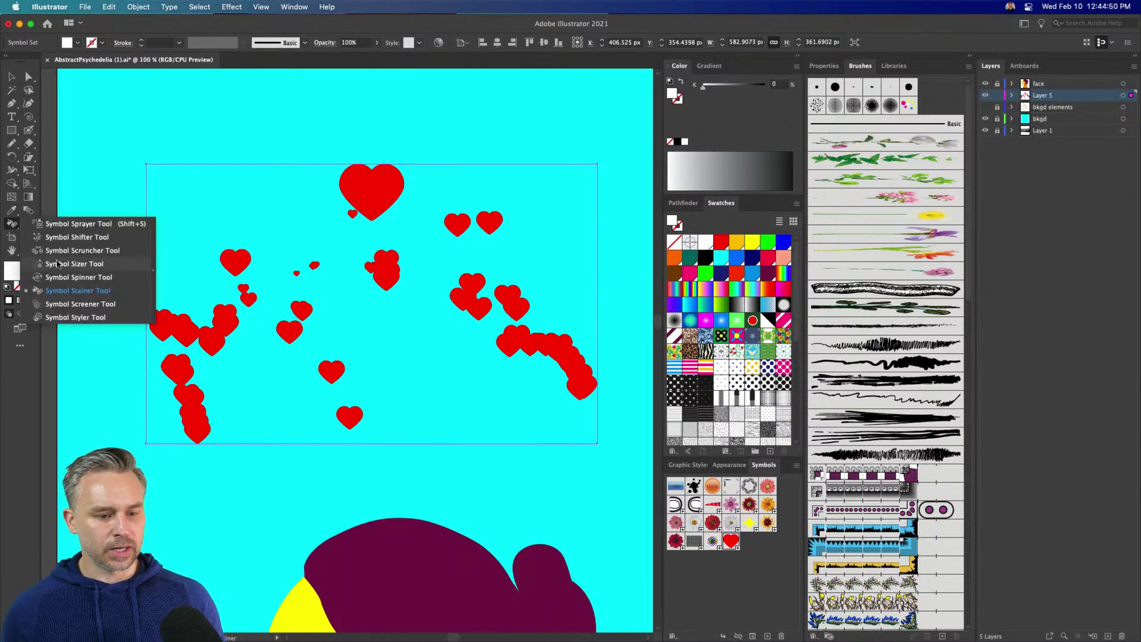
{"action": "left_click", "coordinate": [59, 237]}
{"action": "mouse_move", "coordinate": [247, 331]}
{"action": "left_mouse_down"}
{"action": "mouse_move", "coordinate": [221, 337]}
{"action": "mouse_move", "coordinate": [205, 298]}
{"action": "mouse_move", "coordinate": [187, 329]}
{"action": "mouse_move", "coordinate": [209, 306]}
{"action": "left_mouse_up"}
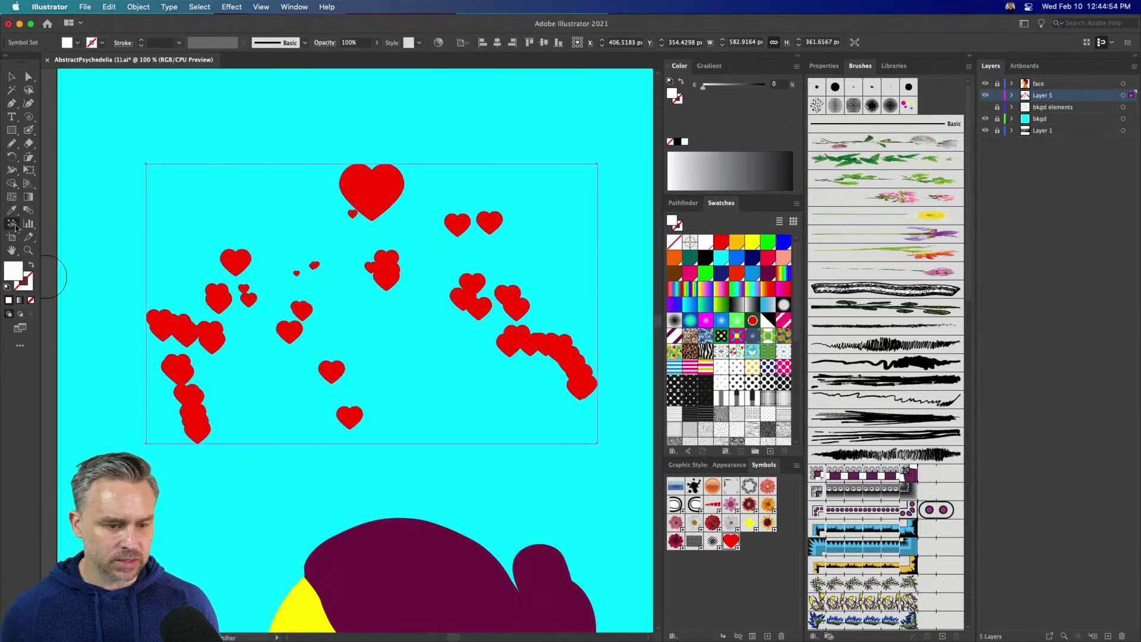
Step: Set the Symbol Shifter's intensity to 5, spread the overlapping left-hand hearts apart, nudge the lower middle heart, and deselect the set
{"action": "double_click", "coordinate": [13, 224]}
{"action": "key", "text": "Tab"}
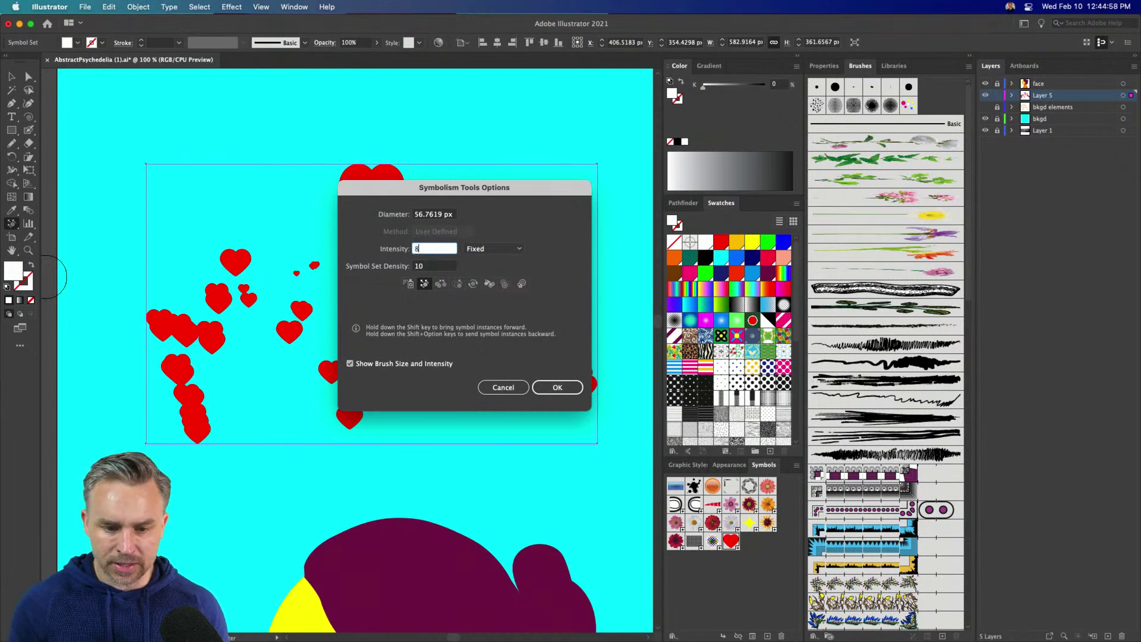
{"action": "type", "text": "5"}
{"action": "key", "text": "Return"}
{"action": "left_click_drag", "start_coordinate": [243, 271], "coordinate": [236, 259]}
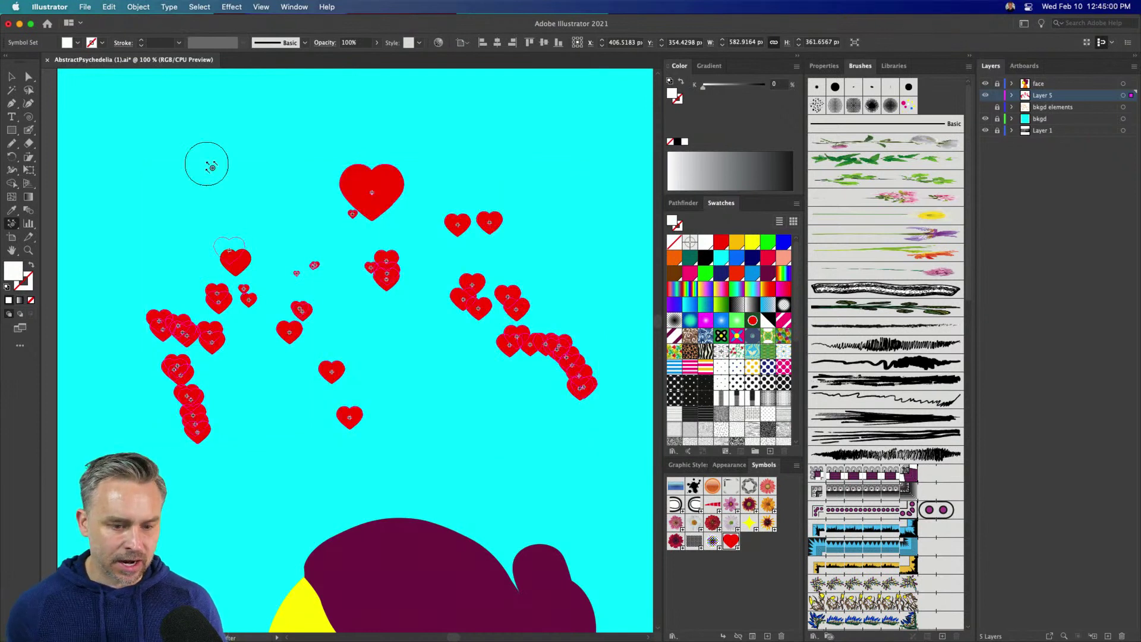
{"action": "mouse_move", "coordinate": [188, 340]}
{"action": "left_mouse_down"}
{"action": "mouse_move", "coordinate": [158, 229]}
{"action": "mouse_move", "coordinate": [158, 345]}
{"action": "mouse_move", "coordinate": [165, 333]}
{"action": "mouse_move", "coordinate": [143, 319]}
{"action": "mouse_move", "coordinate": [247, 371]}
{"action": "mouse_move", "coordinate": [203, 408]}
{"action": "mouse_move", "coordinate": [209, 461]}
{"action": "mouse_move", "coordinate": [217, 454]}
{"action": "left_mouse_up"}
{"action": "left_click_drag", "start_coordinate": [345, 376], "coordinate": [403, 376]}
{"action": "left_click", "coordinate": [12, 76]}
{"action": "left_click", "coordinate": [112, 126]}
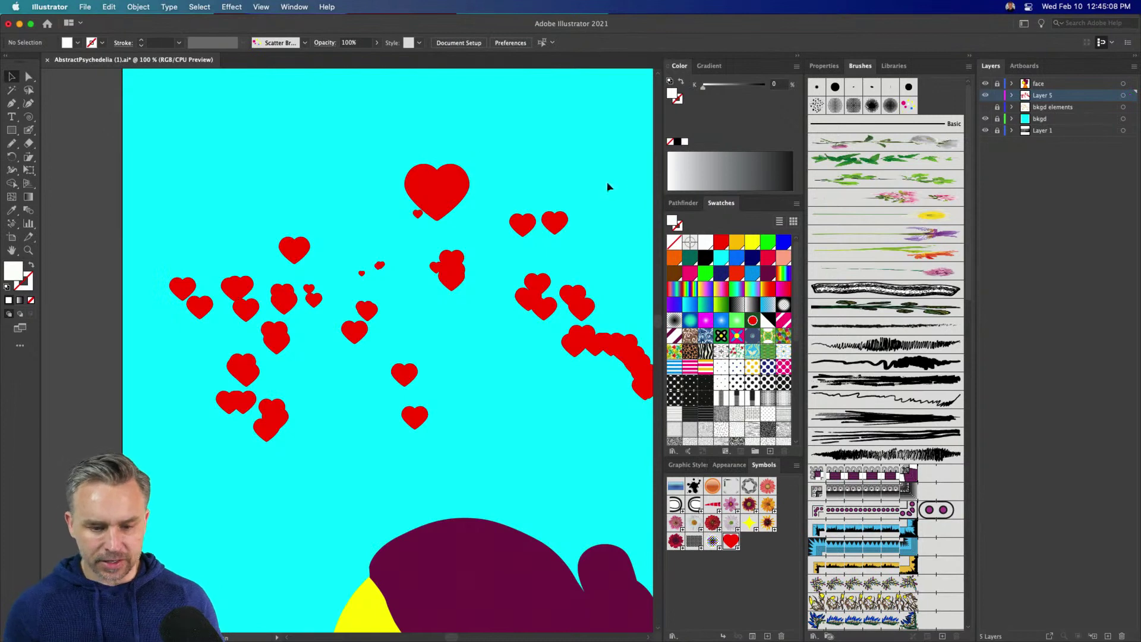
Step: Reselect the heart set, collapse the brushes to widen the canvas, and spread the right-hand chain of hearts with the Symbol Shifter
{"action": "scroll", "coordinate": [559, 171], "scroll_direction": "right", "scroll_amount": 3}
{"action": "left_click", "coordinate": [507, 300]}
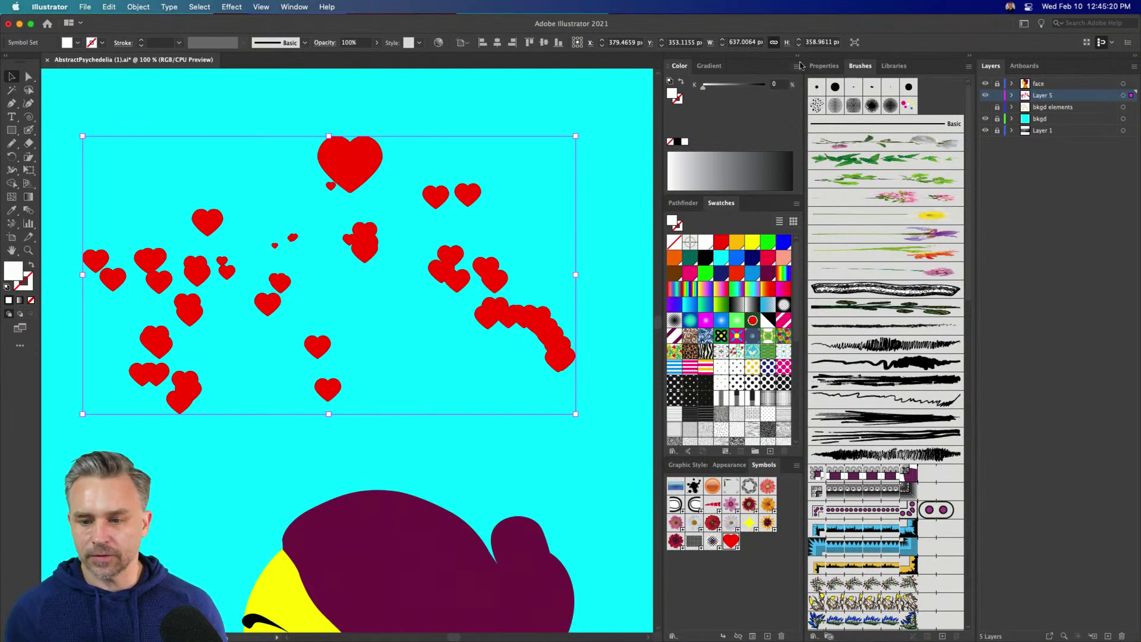
{"action": "left_click", "coordinate": [967, 57]}
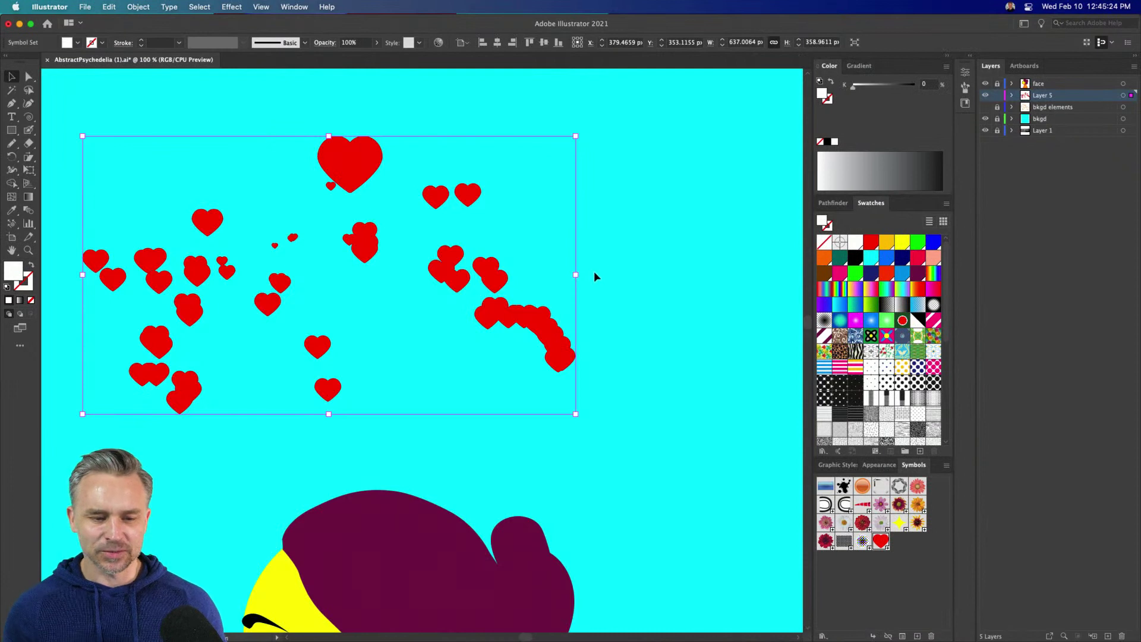
{"action": "left_click", "coordinate": [11, 224]}
{"action": "left_click_drag", "start_coordinate": [533, 323], "coordinate": [666, 180]}
{"action": "mouse_move", "coordinate": [555, 307]}
{"action": "left_mouse_down"}
{"action": "mouse_move", "coordinate": [506, 436]}
{"action": "mouse_move", "coordinate": [533, 356]}
{"action": "mouse_move", "coordinate": [667, 471]}
{"action": "left_mouse_up"}
{"action": "left_click_drag", "start_coordinate": [595, 381], "coordinate": [468, 478]}
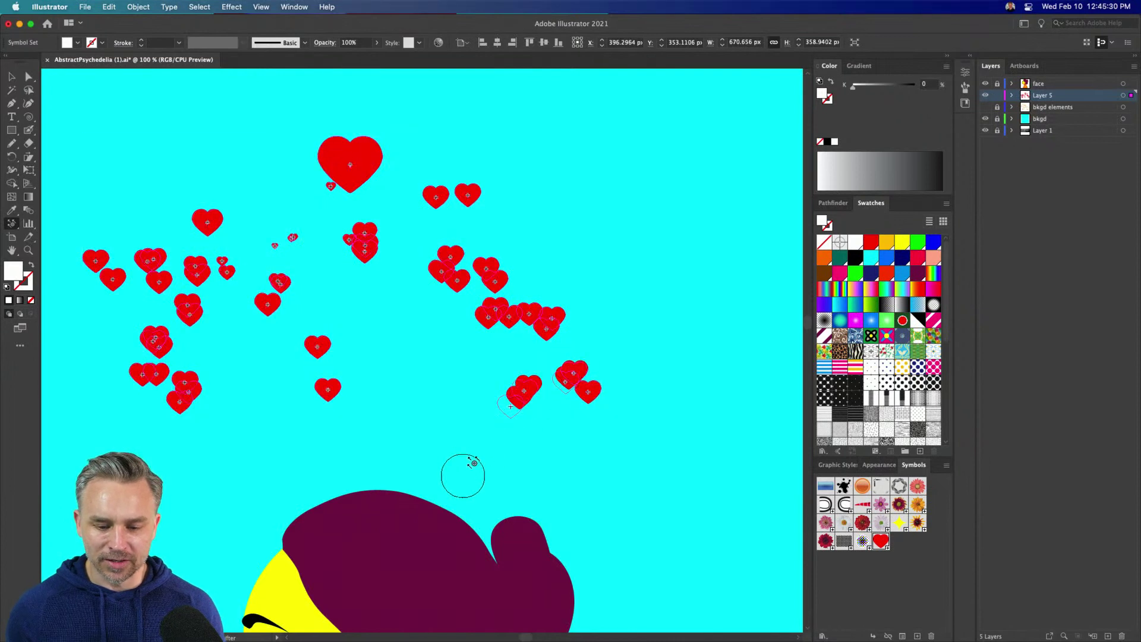
{"action": "left_click_drag", "start_coordinate": [514, 405], "coordinate": [602, 517]}
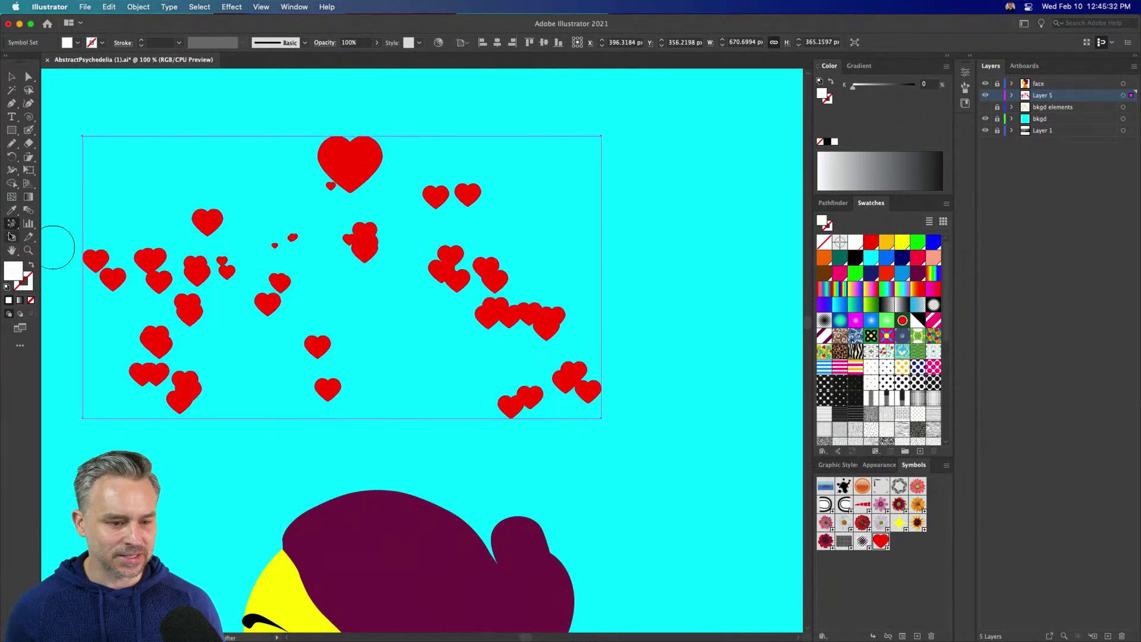
Step: Enlarge one lower-right heart strongly with the Symbol Sizer, and shrink the row of hearts above it
{"action": "left_click", "coordinate": [12, 224]}
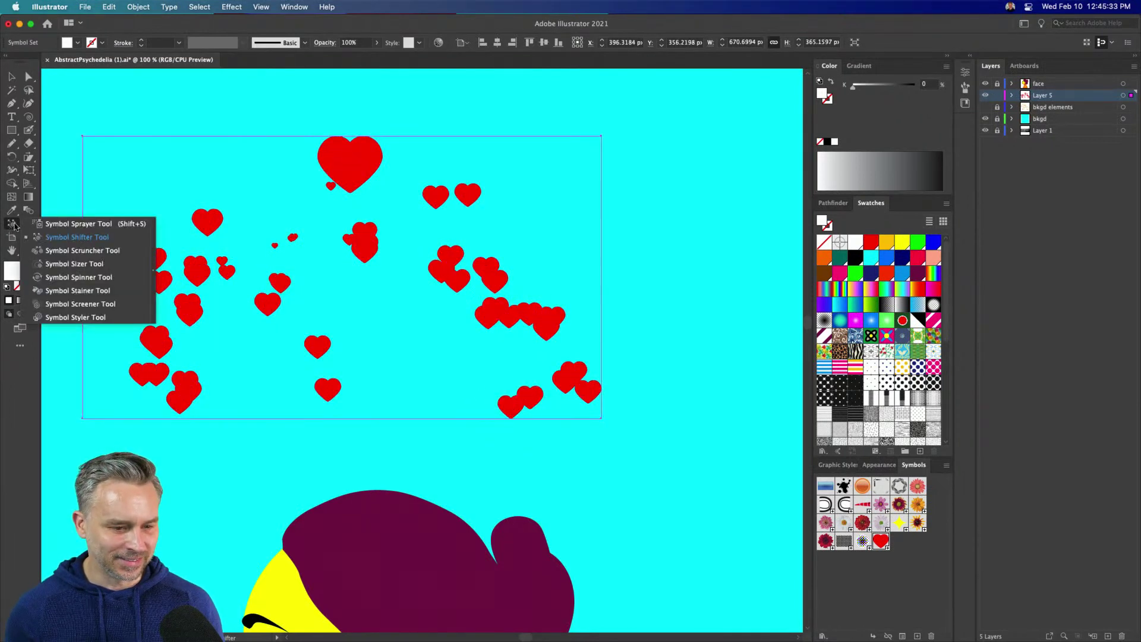
{"action": "left_click", "coordinate": [50, 263]}
{"action": "left_click_drag", "start_coordinate": [508, 397], "coordinate": [511, 392]}
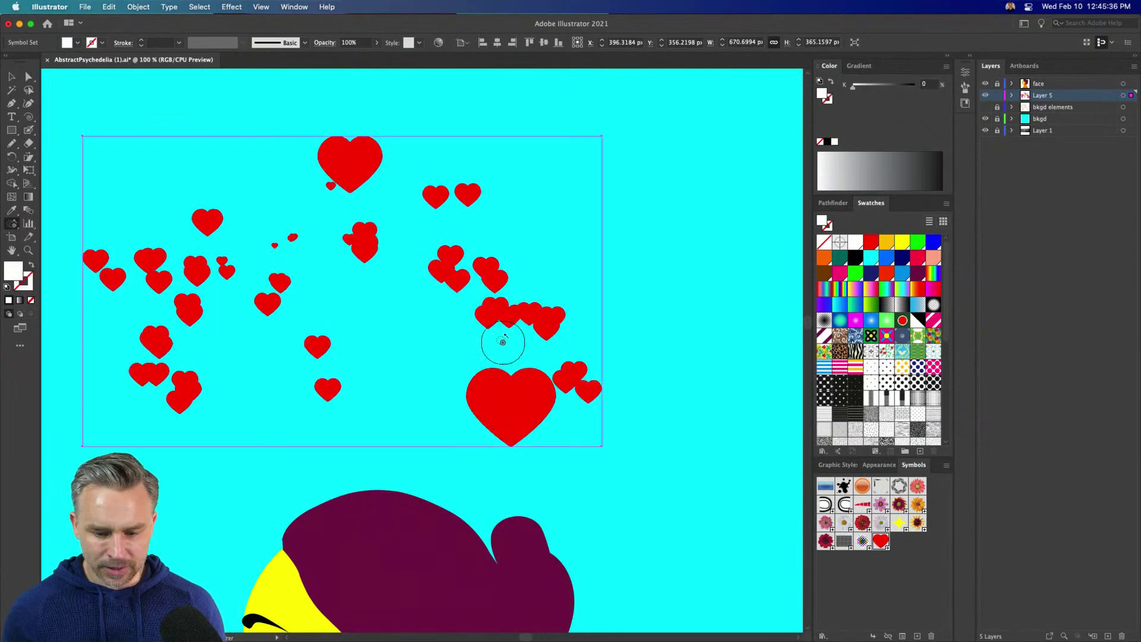
{"action": "mouse_move", "coordinate": [535, 321]}
{"action": "left_mouse_down"}
{"action": "mouse_move", "coordinate": [521, 332]}
{"action": "mouse_move", "coordinate": [494, 323]}
{"action": "left_mouse_up"}
Step: Scale the heart set up to about 1042 by 622 px and move it to span the background above the head
{"action": "left_click", "coordinate": [11, 76]}
{"action": "key", "text": "super+minus"}
{"action": "key", "text": "super+minus"}
{"action": "scroll", "coordinate": [420, 217], "scroll_direction": "left", "scroll_amount": 5}
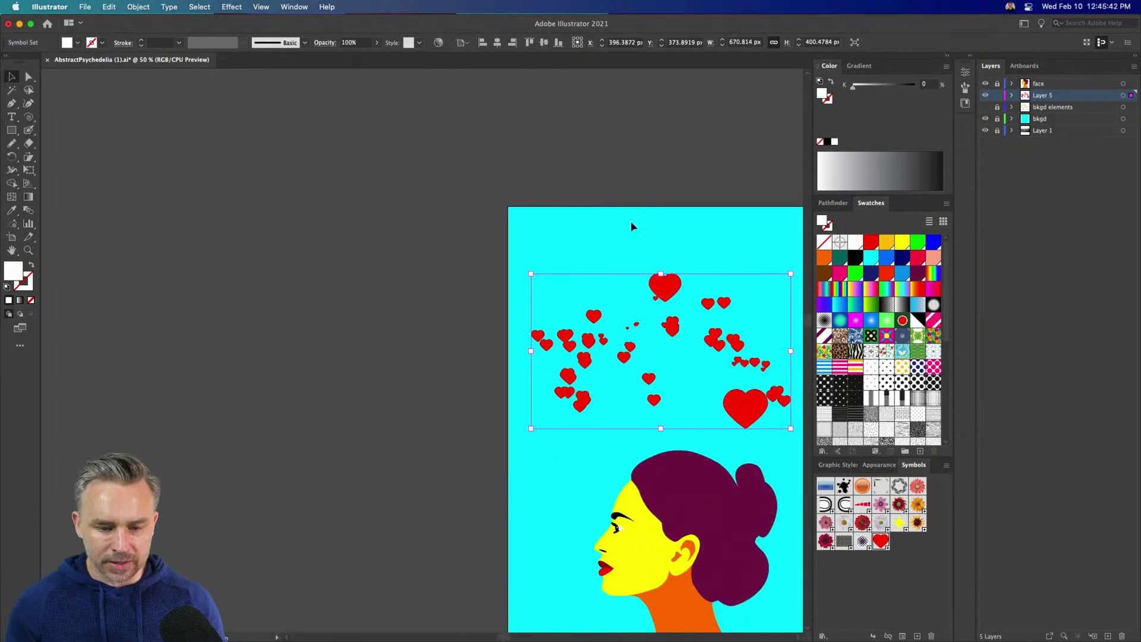
{"action": "scroll", "coordinate": [494, 239], "scroll_direction": "right", "scroll_amount": 10}
{"action": "scroll", "coordinate": [494, 239], "scroll_direction": "down", "scroll_amount": 2}
{"action": "left_click_drag", "start_coordinate": [522, 365], "coordinate": [667, 451]}
{"action": "left_click_drag", "start_coordinate": [359, 275], "coordinate": [342, 244]}
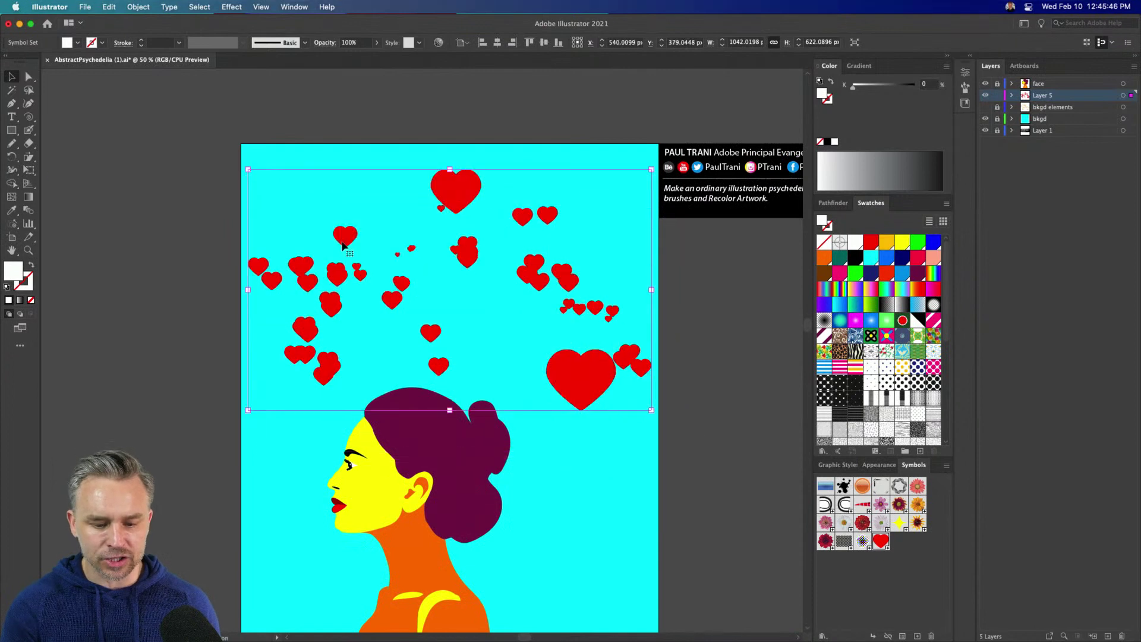
Step: Hide the hearts layer, keep the bkgd elements layer hidden, and add a new layer directly above bkgd elements
{"action": "left_click", "coordinate": [984, 95]}
{"action": "left_click", "coordinate": [985, 107]}
{"action": "left_click", "coordinate": [1053, 110]}
{"action": "left_click", "coordinate": [985, 106]}
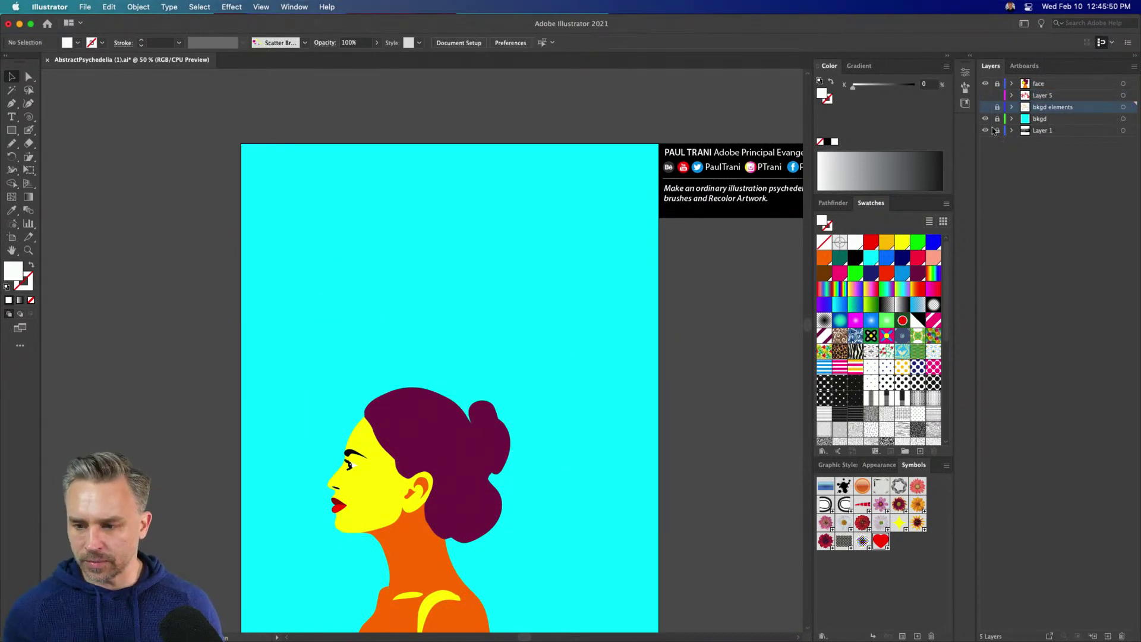
{"action": "left_click", "coordinate": [1108, 636]}
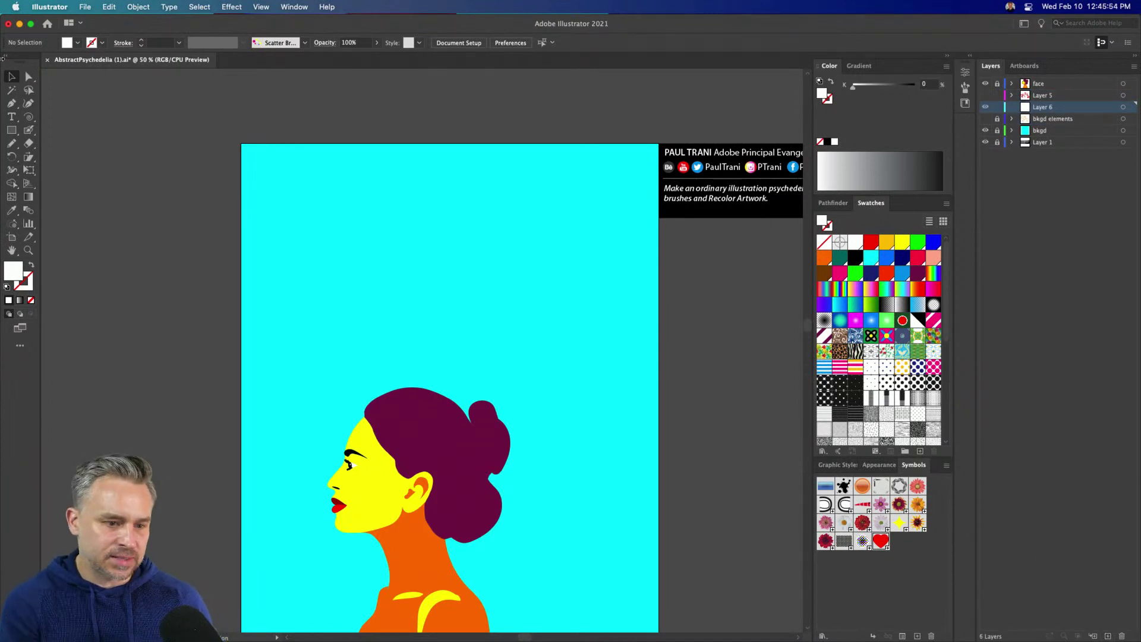
Step: Choose the Spiral tool, try drawing a spiral on the cyan background above the head, and clear the selection
{"action": "left_click", "coordinate": [28, 117]}
{"action": "left_click_drag", "start_coordinate": [28, 117], "coordinate": [72, 114]}
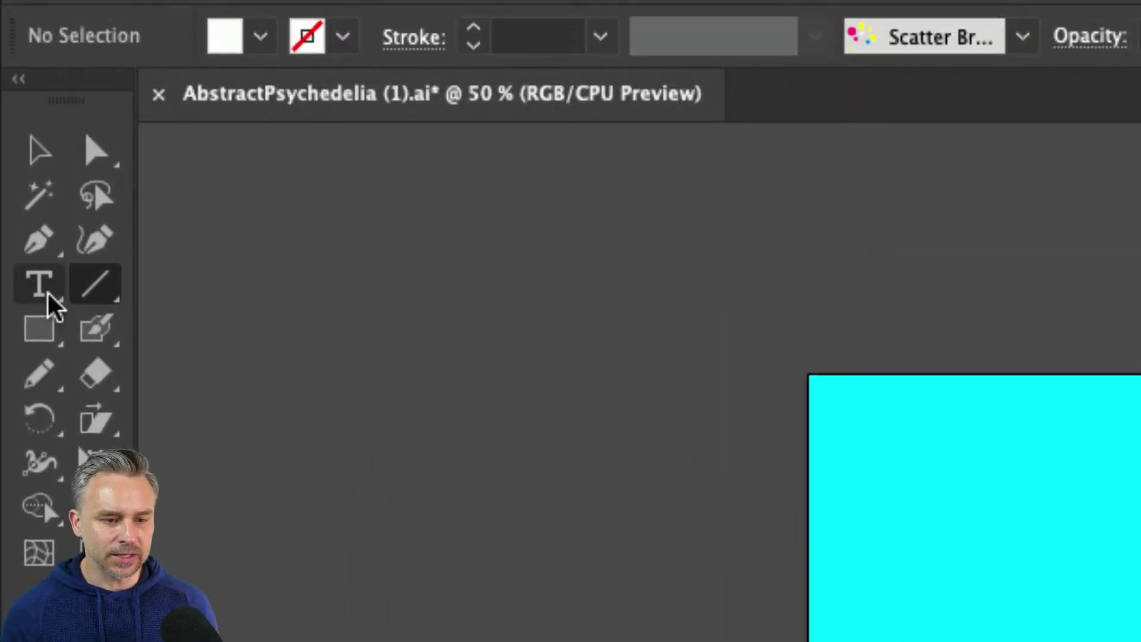
{"action": "left_click_drag", "start_coordinate": [88, 278], "coordinate": [88, 278]}
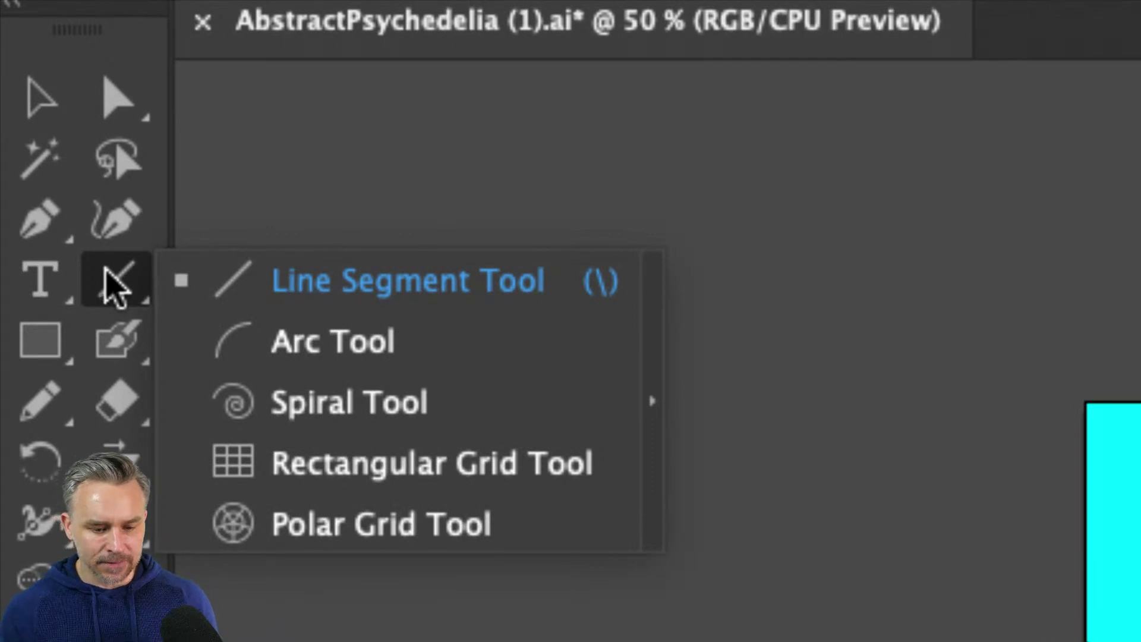
{"action": "left_click", "coordinate": [385, 410]}
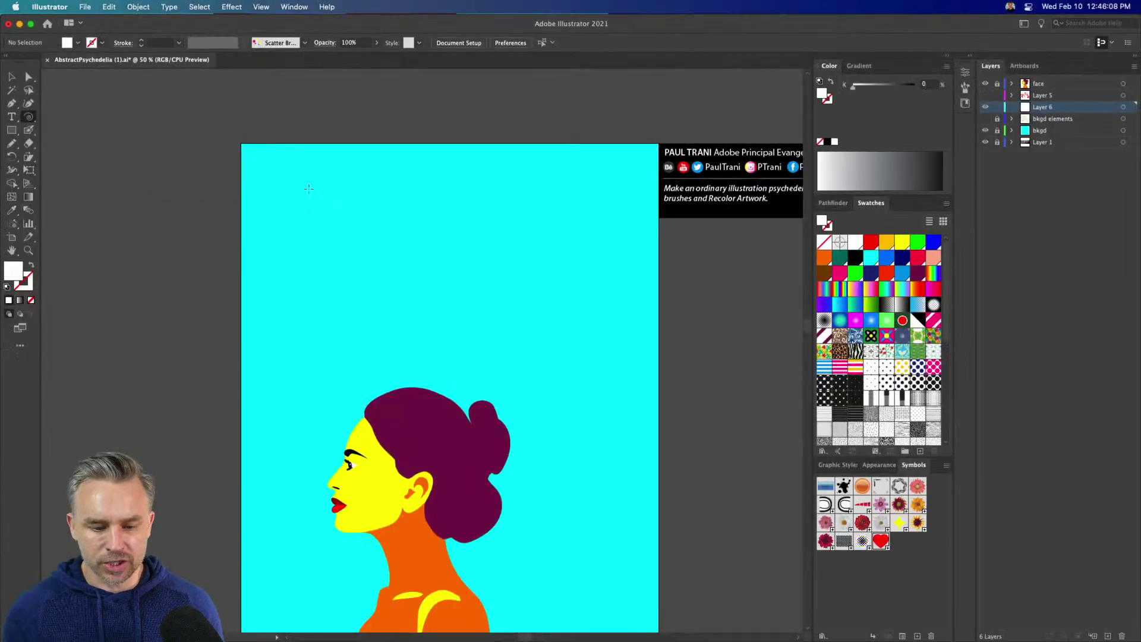
{"action": "left_click_drag", "start_coordinate": [432, 284], "coordinate": [532, 364]}
{"action": "key", "text": "super+shift+a"}
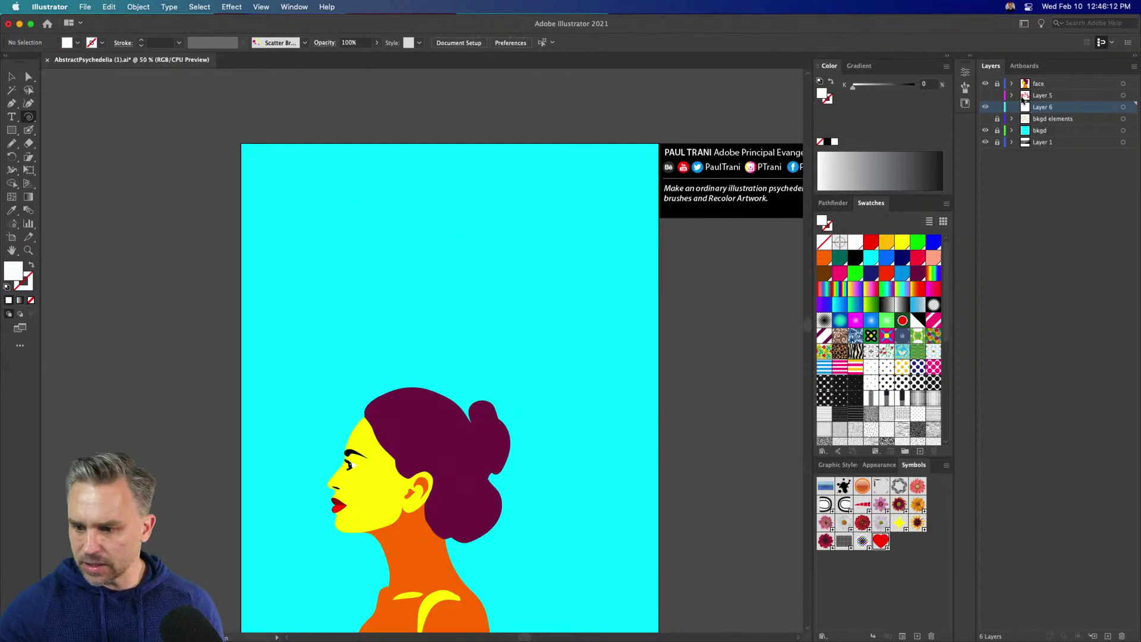
Step: Hide the bkgd layer, and set the drawing colors to no fill with a black stroke
{"action": "left_click", "coordinate": [985, 131]}
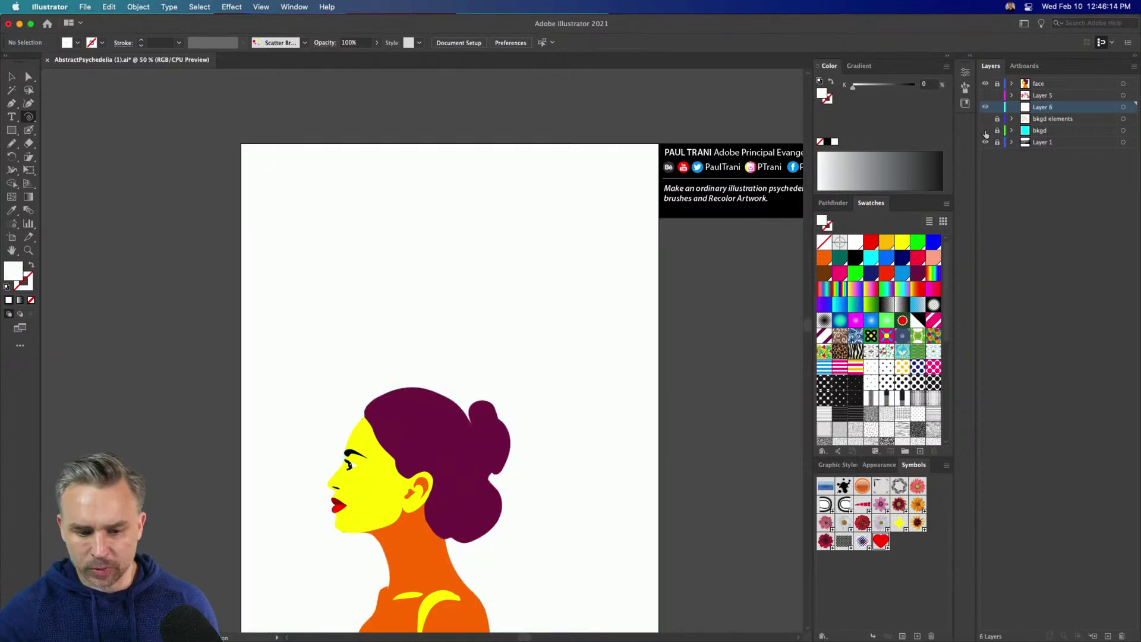
{"action": "left_click", "coordinate": [6, 287]}
{"action": "left_click", "coordinate": [31, 300]}
{"action": "left_click", "coordinate": [24, 282]}
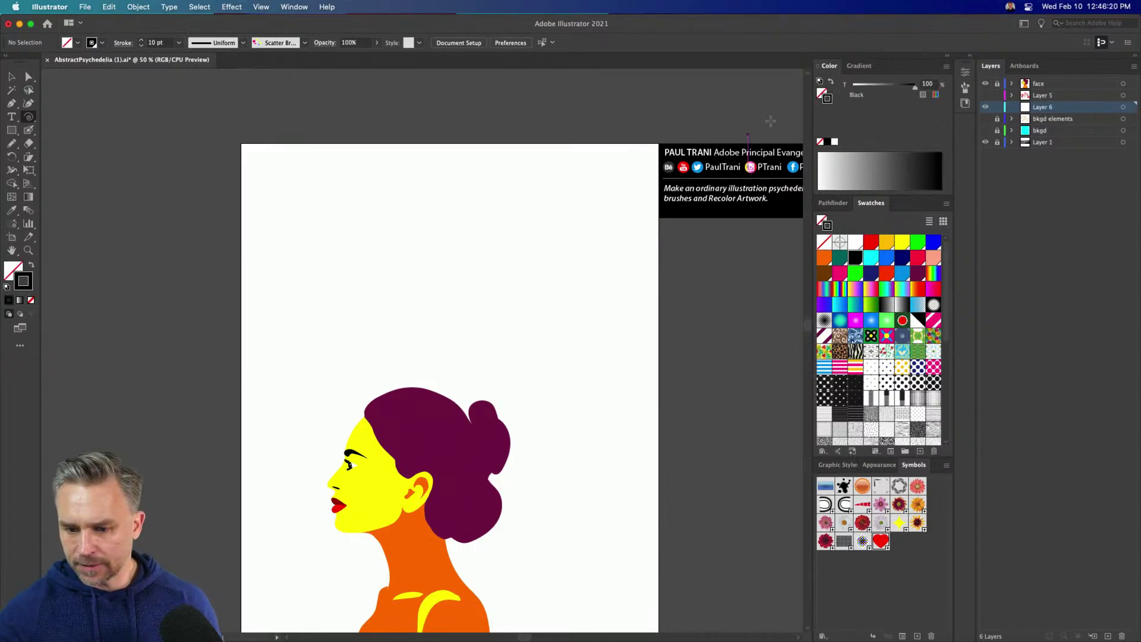
Step: Draw a spiral with many turns, about 494 by 530 px, on the white area above the head
{"action": "double_click", "coordinate": [1104, 107]}
{"action": "left_click", "coordinate": [425, 238]}
{"action": "left_click", "coordinate": [424, 238]}
{"action": "left_click", "coordinate": [492, 313]}
{"action": "left_click_drag", "start_coordinate": [419, 273], "coordinate": [503, 353]}
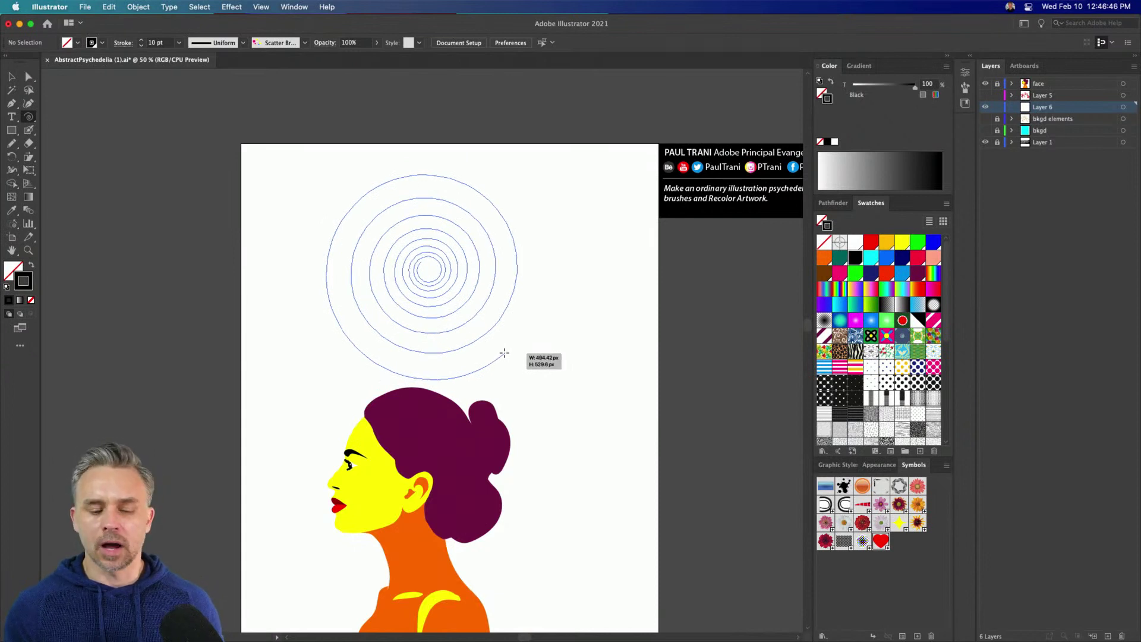
{"action": "left_click_drag", "start_coordinate": [503, 353], "coordinate": [504, 353]}
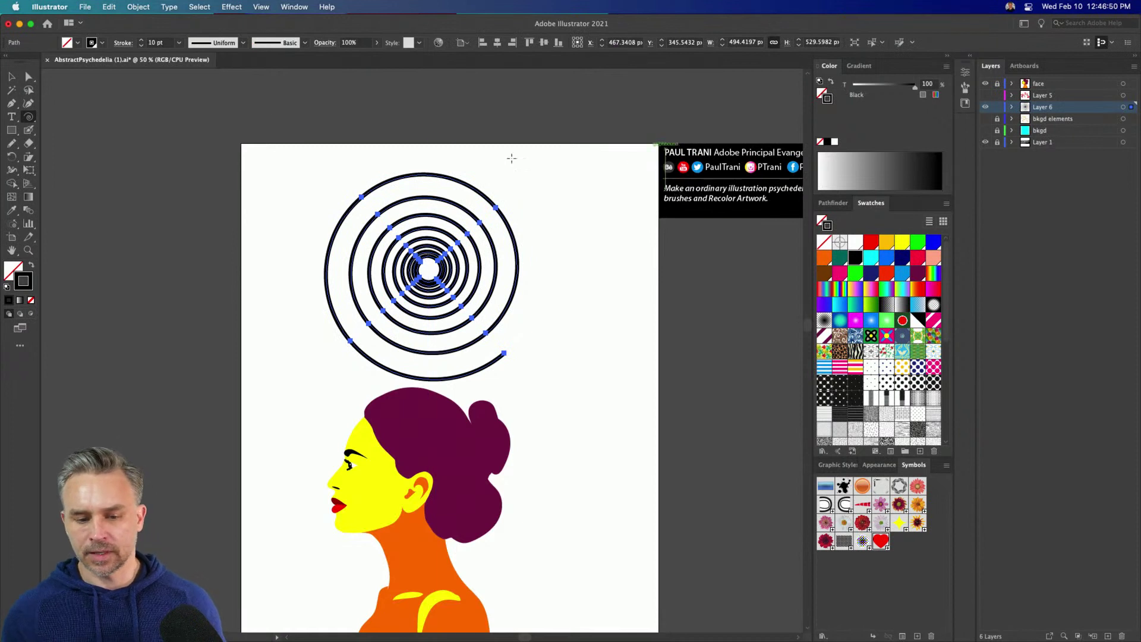
Step: Style the spiral with a 17 pt stroke, the yellow-pink-blue gradient swatch, and the wavy variable width profile that swells twice
{"action": "left_click", "coordinate": [141, 39]}
{"action": "left_click", "coordinate": [141, 39]}
{"action": "left_click", "coordinate": [141, 40]}
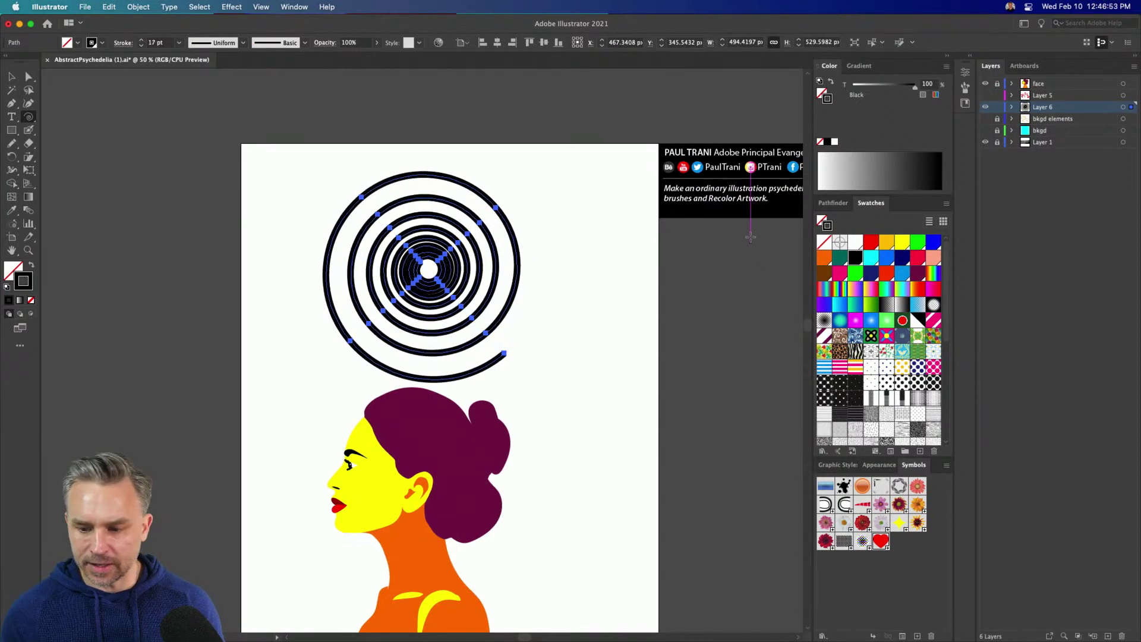
{"action": "left_click", "coordinate": [852, 289]}
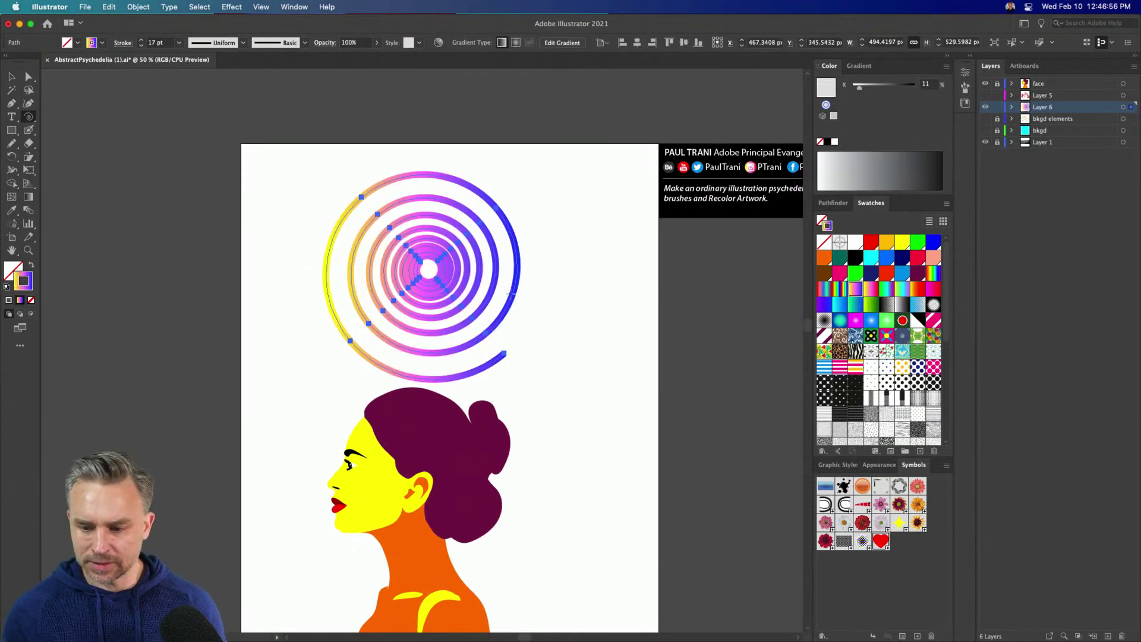
{"action": "left_click", "coordinate": [243, 44]}
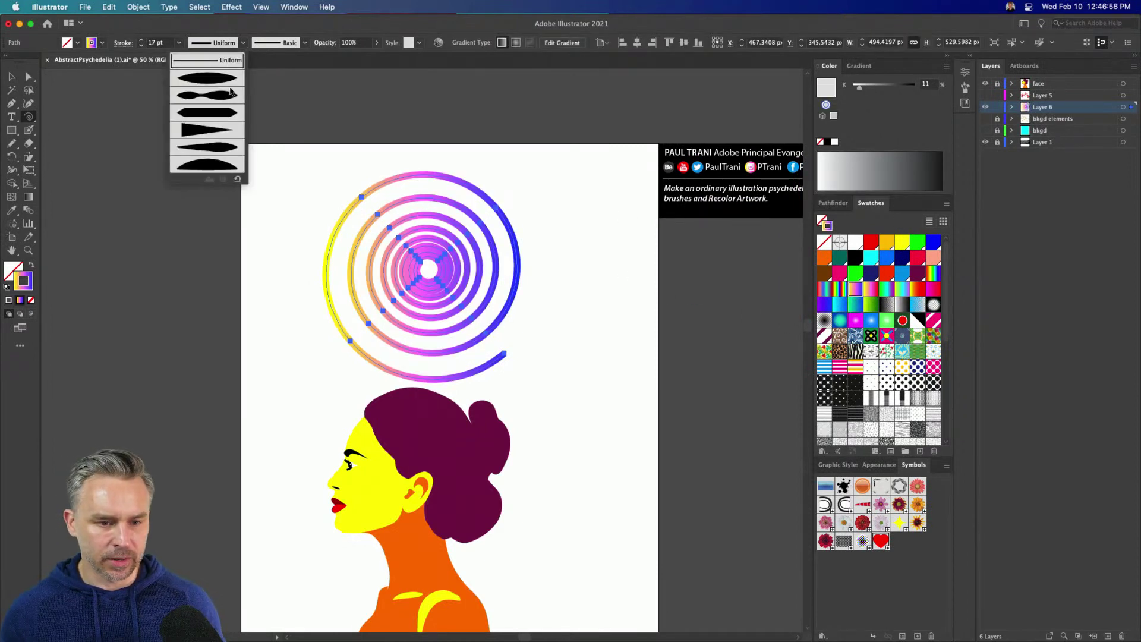
{"action": "left_click", "coordinate": [192, 92]}
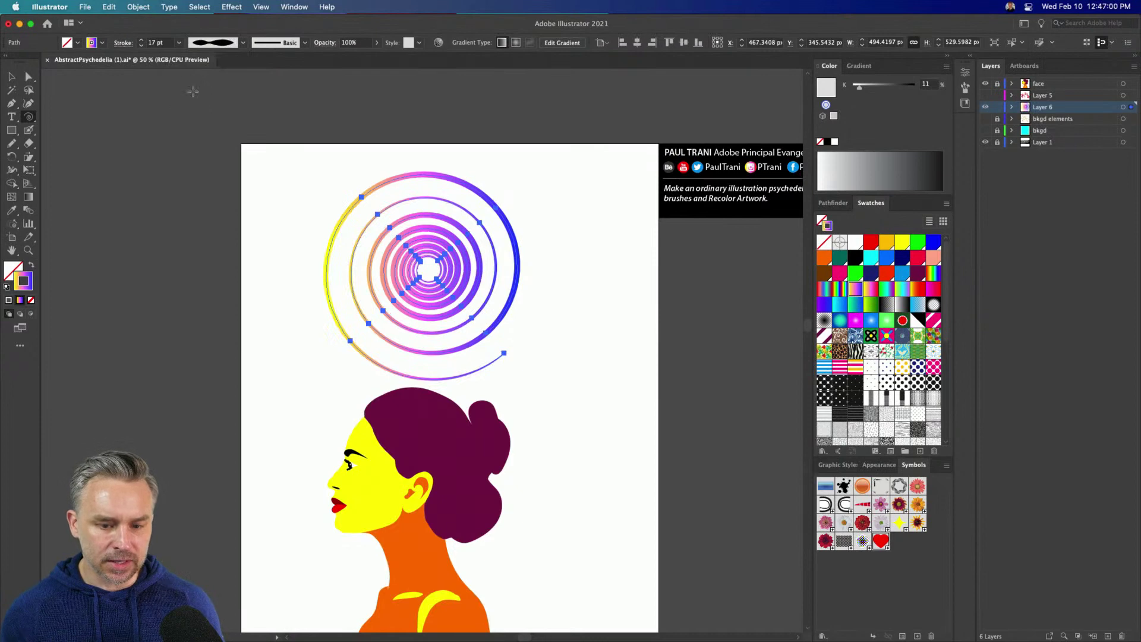
Step: Enlarge the spiral to about 1627 by 1742 px and position it so its rings center behind the woman's head
{"action": "left_click", "coordinate": [10, 74]}
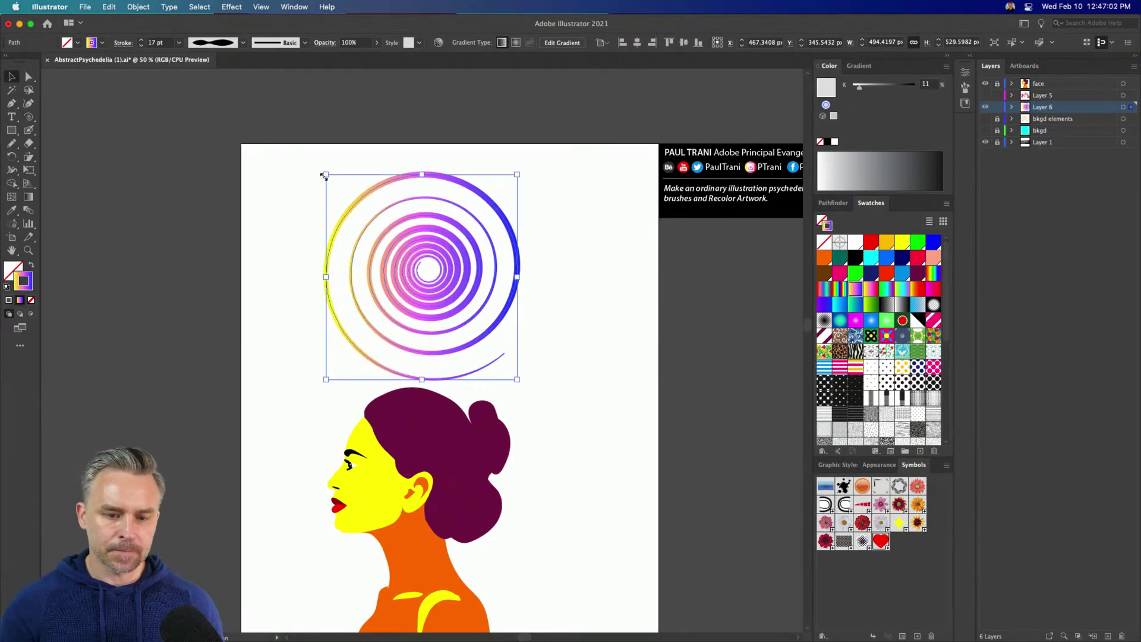
{"action": "left_click_drag", "start_coordinate": [326, 173], "coordinate": [110, 86]}
{"action": "left_click_drag", "start_coordinate": [367, 351], "coordinate": [403, 256]}
{"action": "left_click_drag", "start_coordinate": [372, 154], "coordinate": [367, 378]}
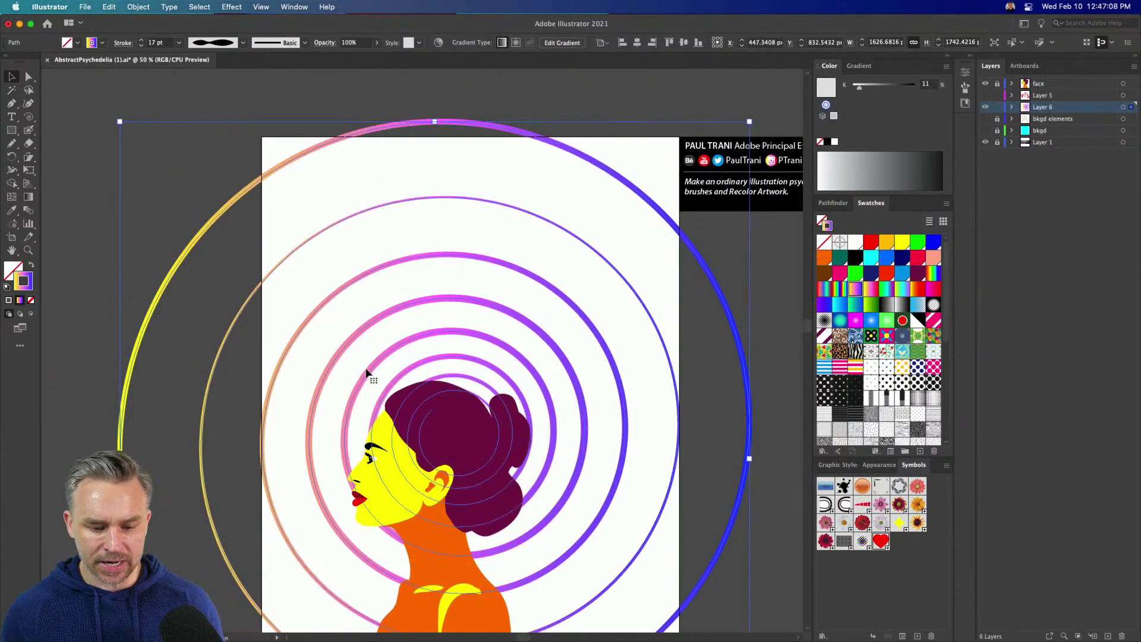
Step: Show the bkgd layer, add a new layer above the spiral's layer, and lock and hide the spiral's layer
{"action": "left_click", "coordinate": [984, 131]}
{"action": "left_click", "coordinate": [998, 108]}
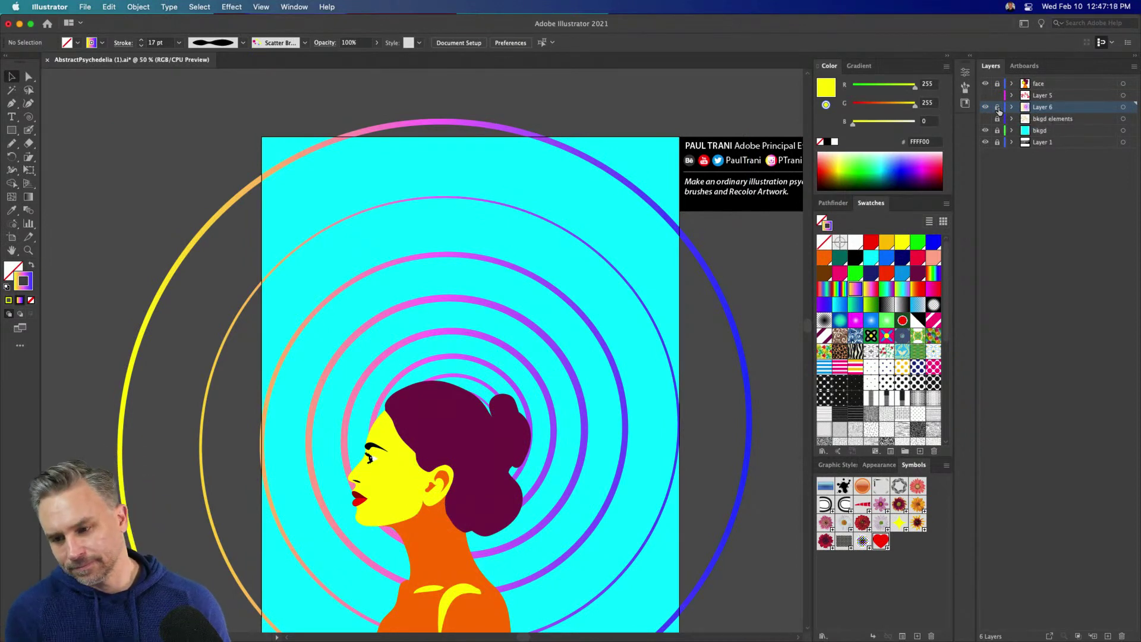
{"action": "left_click", "coordinate": [1107, 635]}
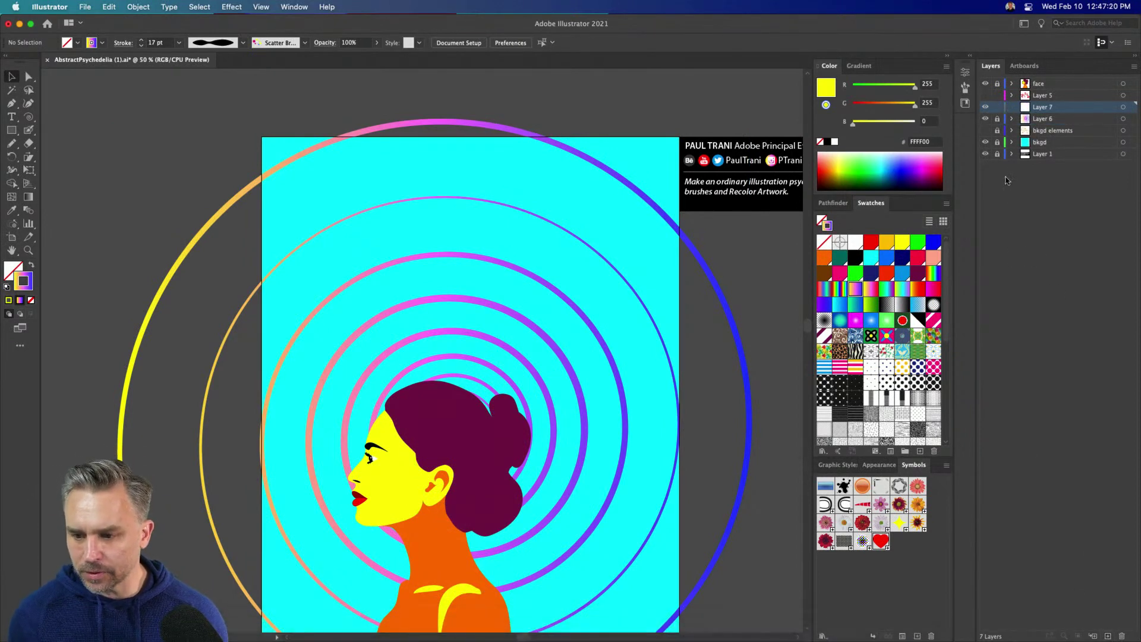
{"action": "left_click", "coordinate": [985, 119]}
Step: Choose the Polar Grid tool and set its options to 8 concentric dividers and 10 radial dividers
{"action": "left_click", "coordinate": [28, 117]}
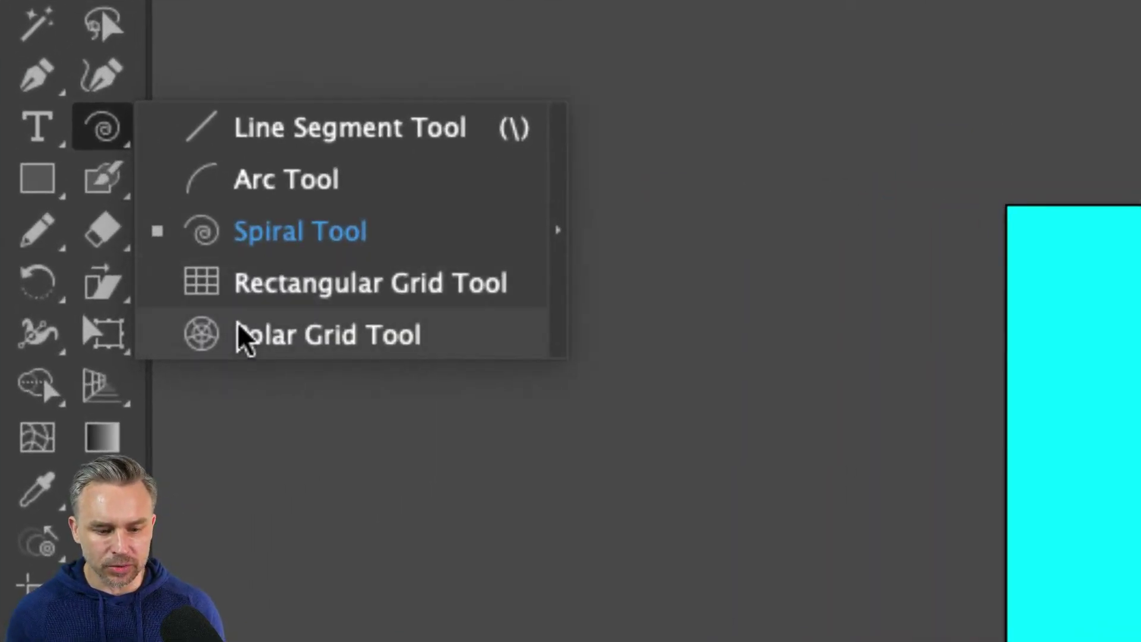
{"action": "left_click", "coordinate": [65, 171]}
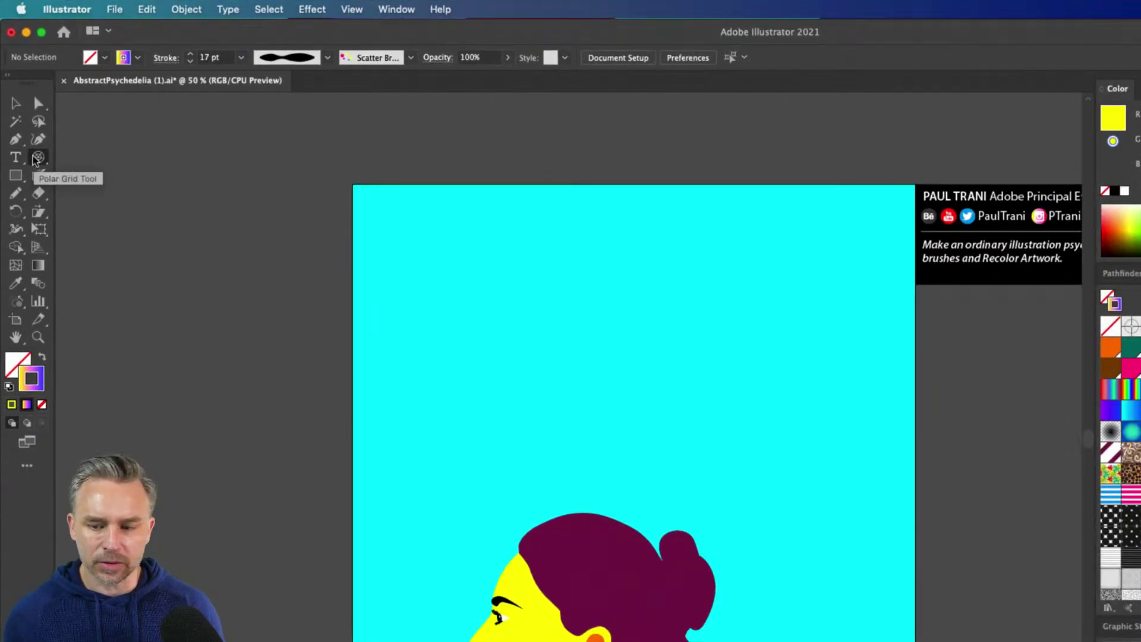
{"action": "double_click", "coordinate": [43, 189]}
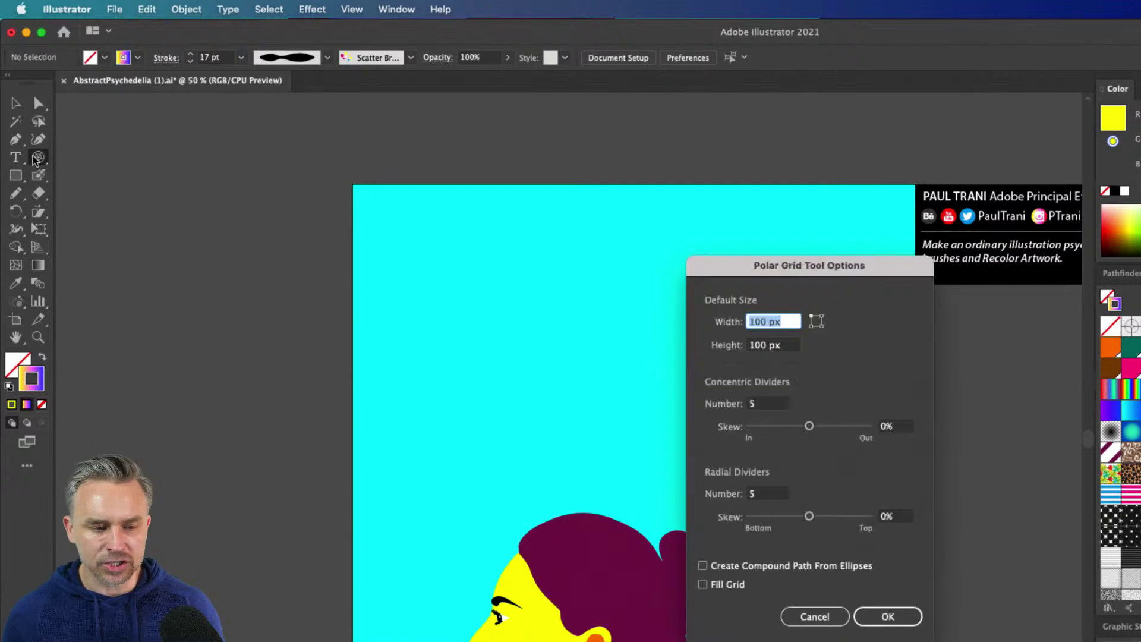
{"action": "left_click_drag", "start_coordinate": [716, 379], "coordinate": [827, 270]}
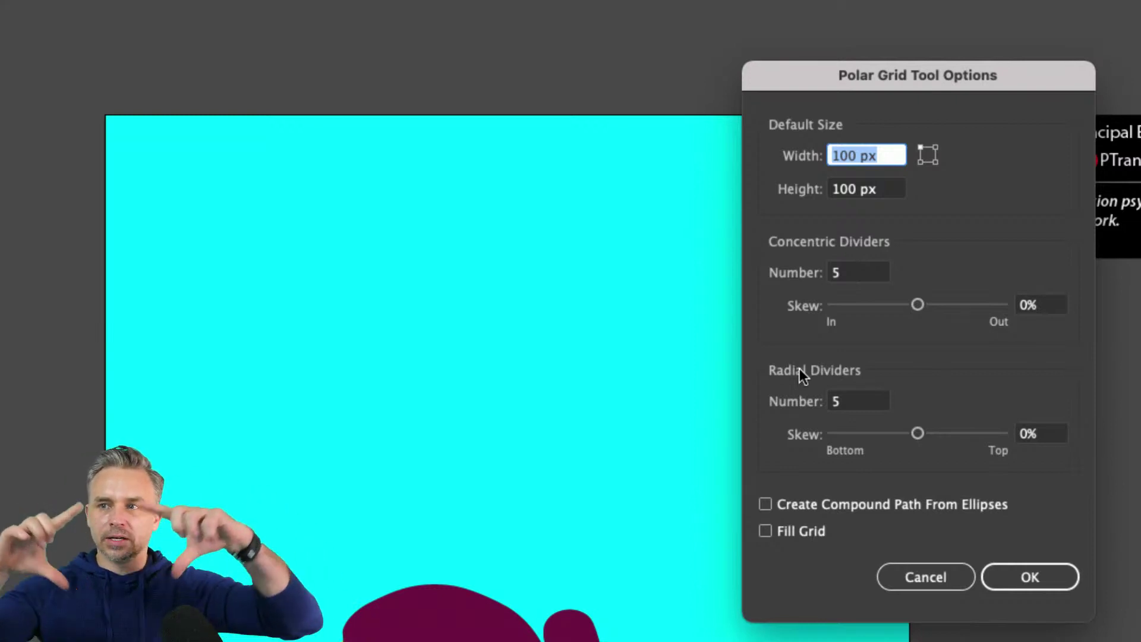
{"action": "double_click", "coordinate": [826, 271]}
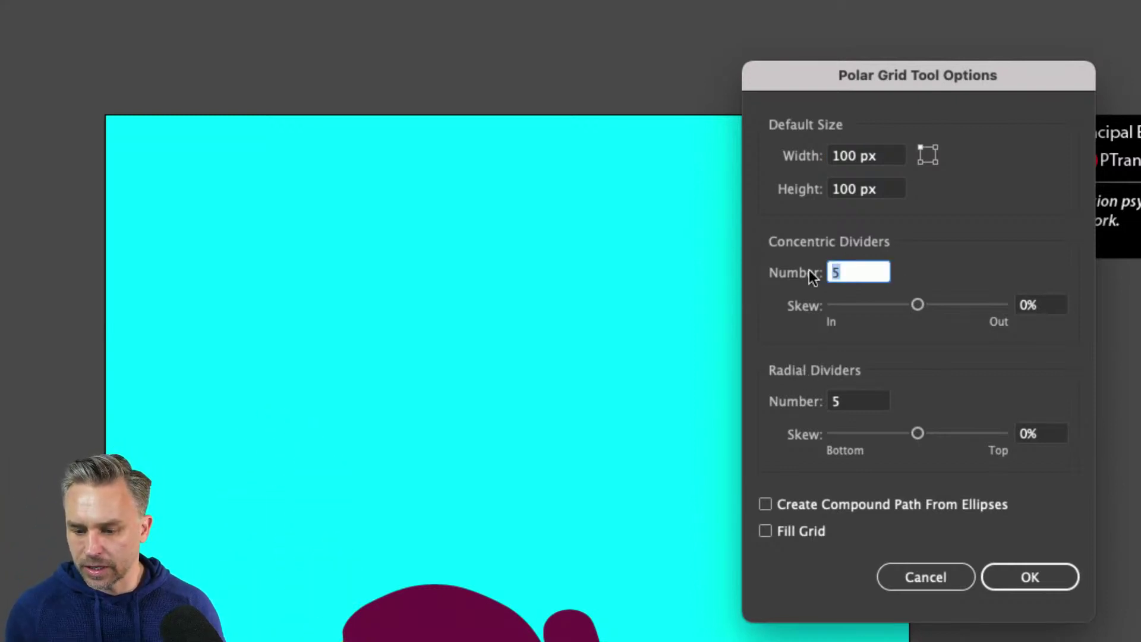
{"action": "type", "text": "8"}
{"action": "key", "text": "Tab"}
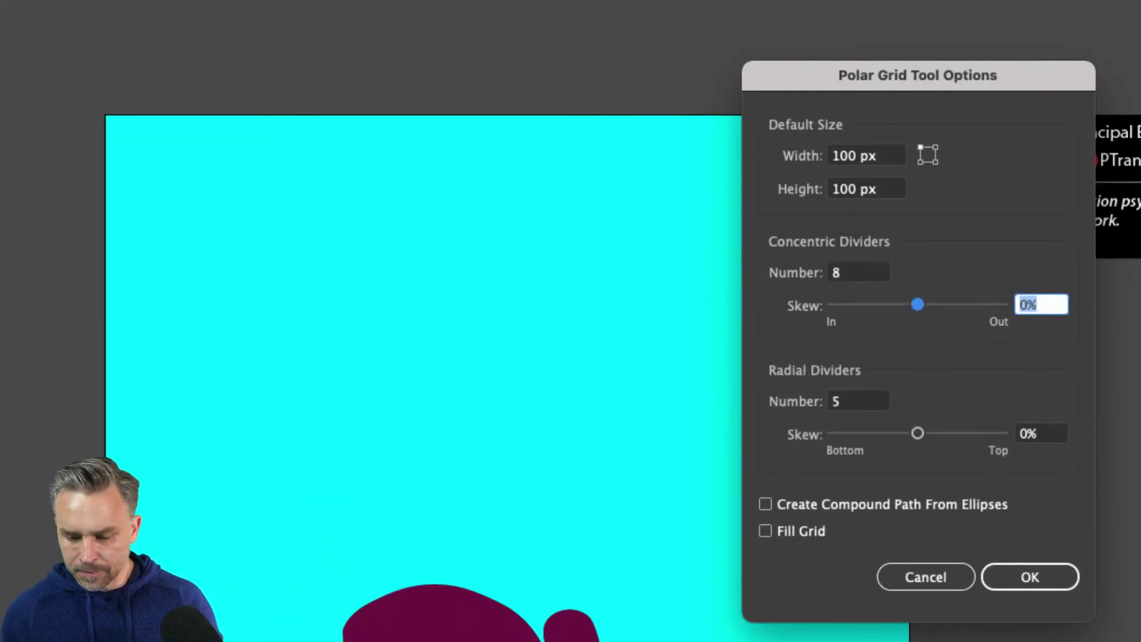
{"action": "key", "text": "Tab"}
{"action": "type", "text": "10"}
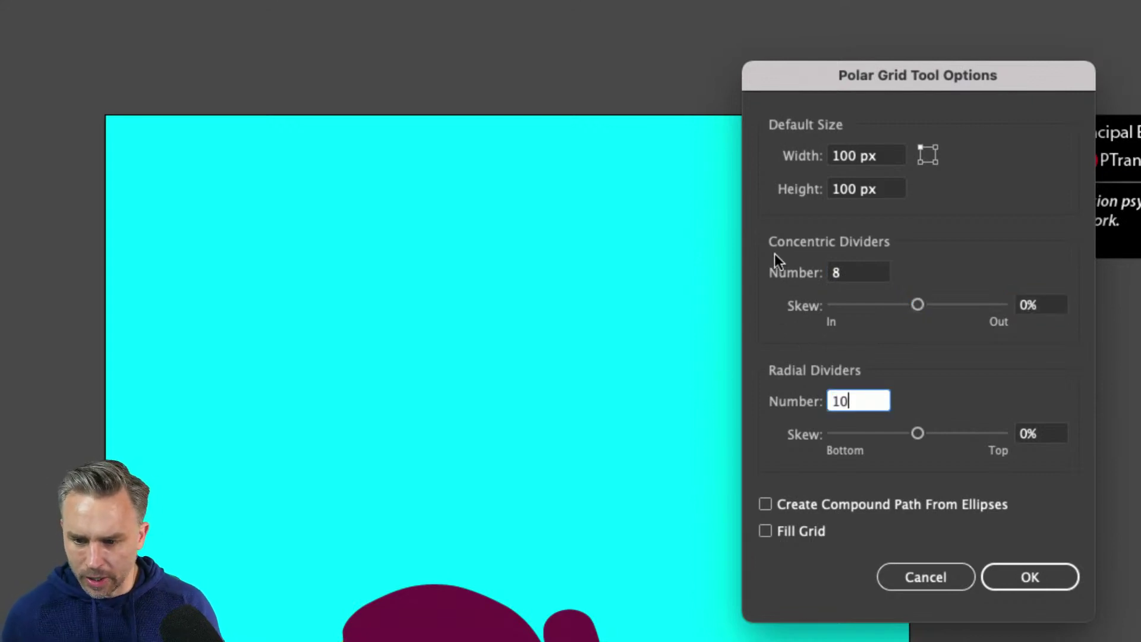
{"action": "left_click", "coordinate": [1006, 576]}
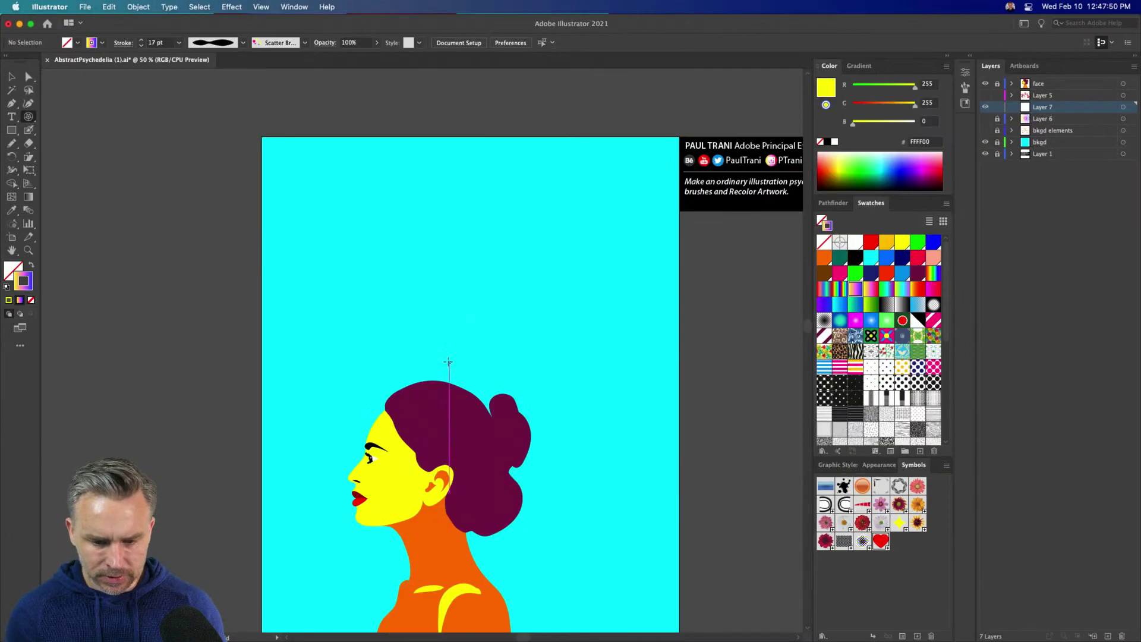
Step: Draw a polar grid about 2918 by 2918 px, and move it so its center sits behind the woman's head
{"action": "mouse_move", "coordinate": [458, 356]}
{"action": "left_mouse_down"}
{"action": "mouse_move", "coordinate": [642, 530]}
{"action": "mouse_move", "coordinate": [901, 620]}
{"action": "left_mouse_up"}
{"action": "scroll", "coordinate": [416, 416], "scroll_direction": "left", "scroll_amount": 5}
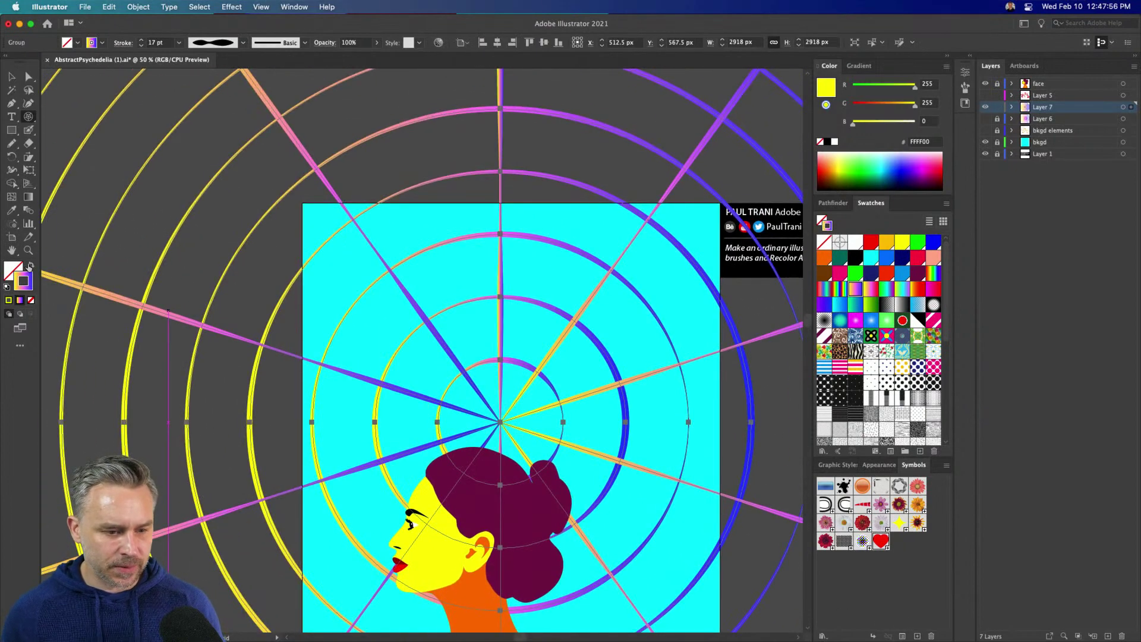
{"action": "left_click", "coordinate": [30, 265]}
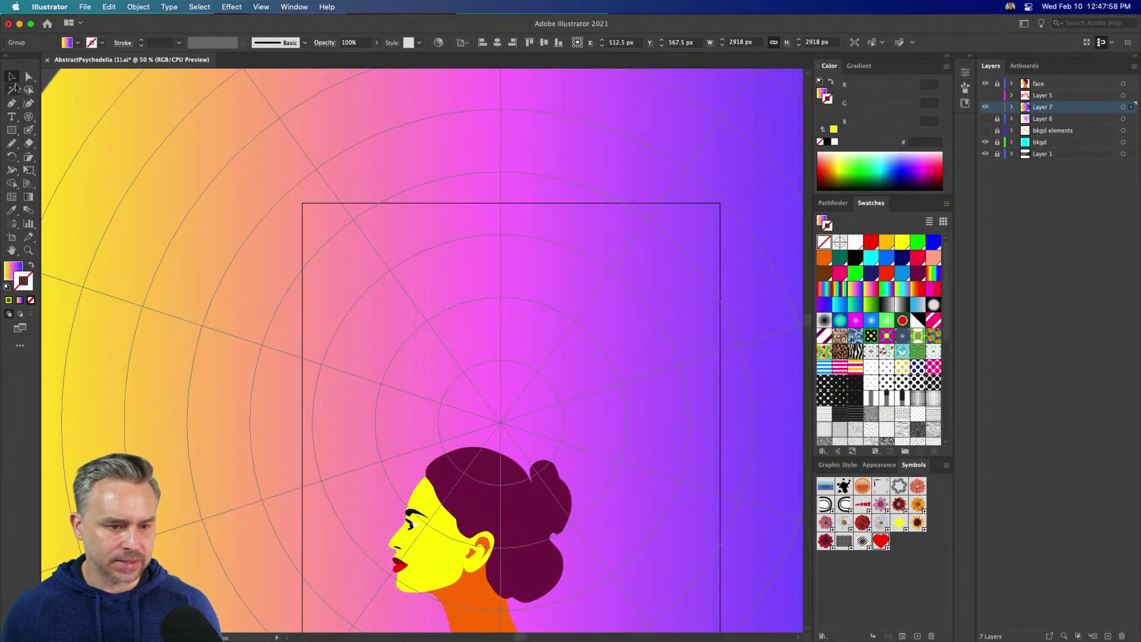
{"action": "left_click", "coordinate": [31, 266]}
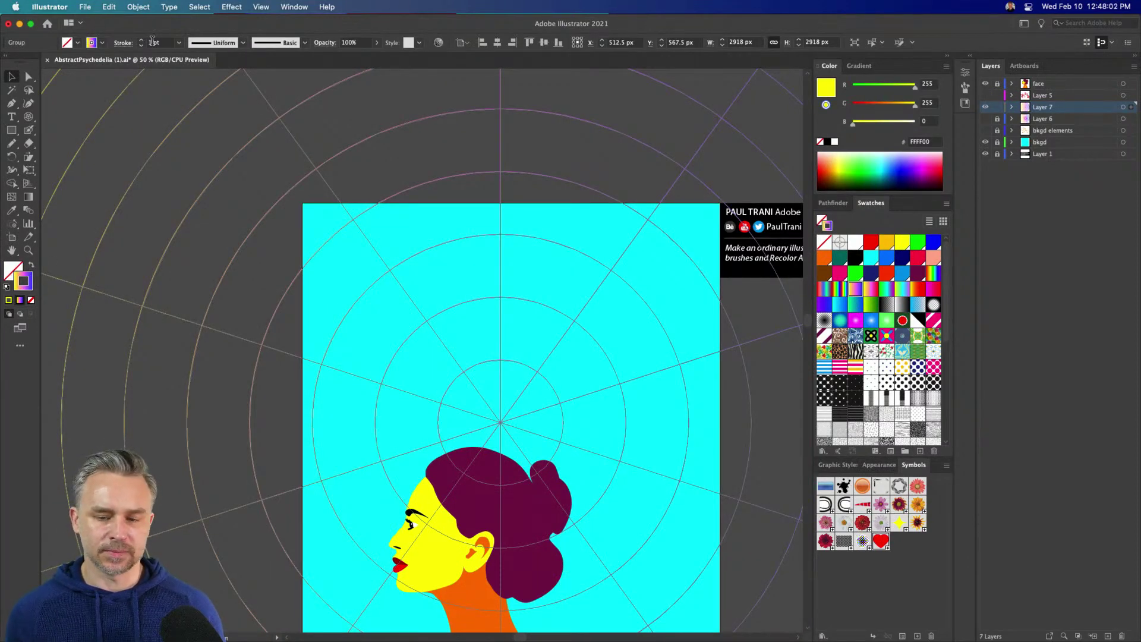
{"action": "scroll", "coordinate": [331, 306], "scroll_direction": "down", "scroll_amount": 5}
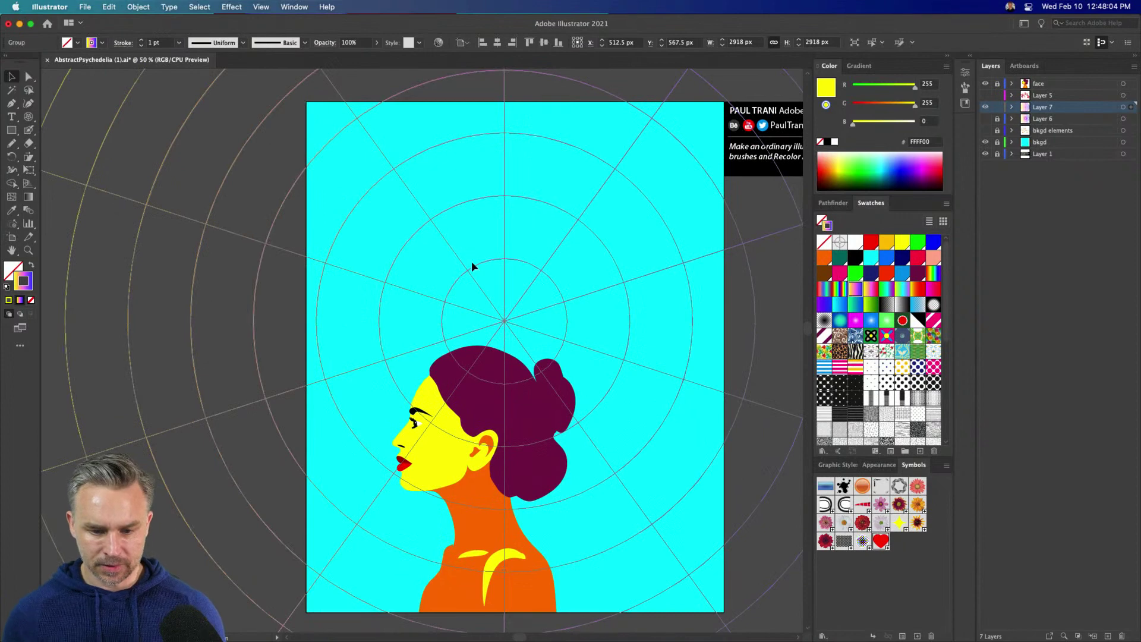
{"action": "left_click_drag", "start_coordinate": [466, 272], "coordinate": [454, 354]}
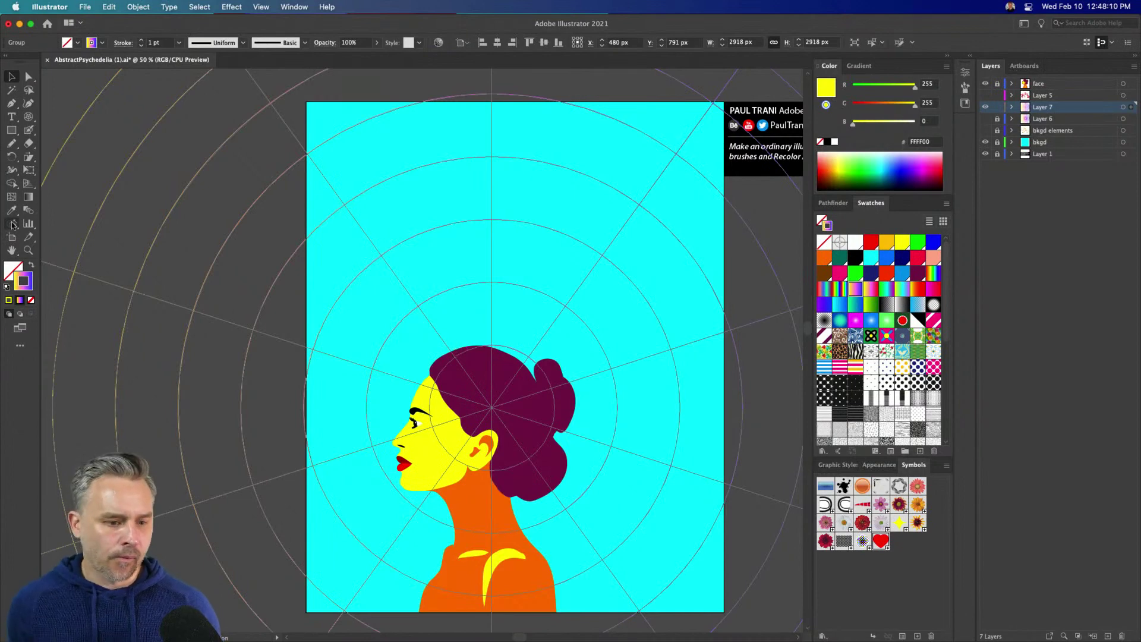
Step: Try the gradient as the polar grid's fill with different gradient swatches, and swap it back to the stroke
{"action": "left_click", "coordinate": [31, 268]}
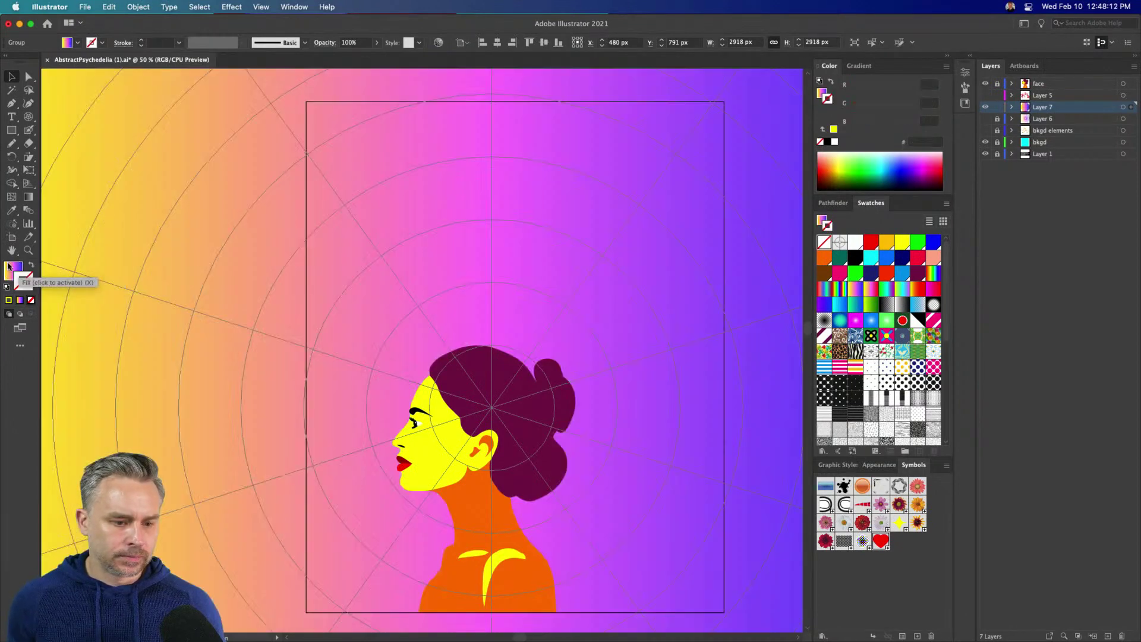
{"action": "left_click", "coordinate": [868, 290]}
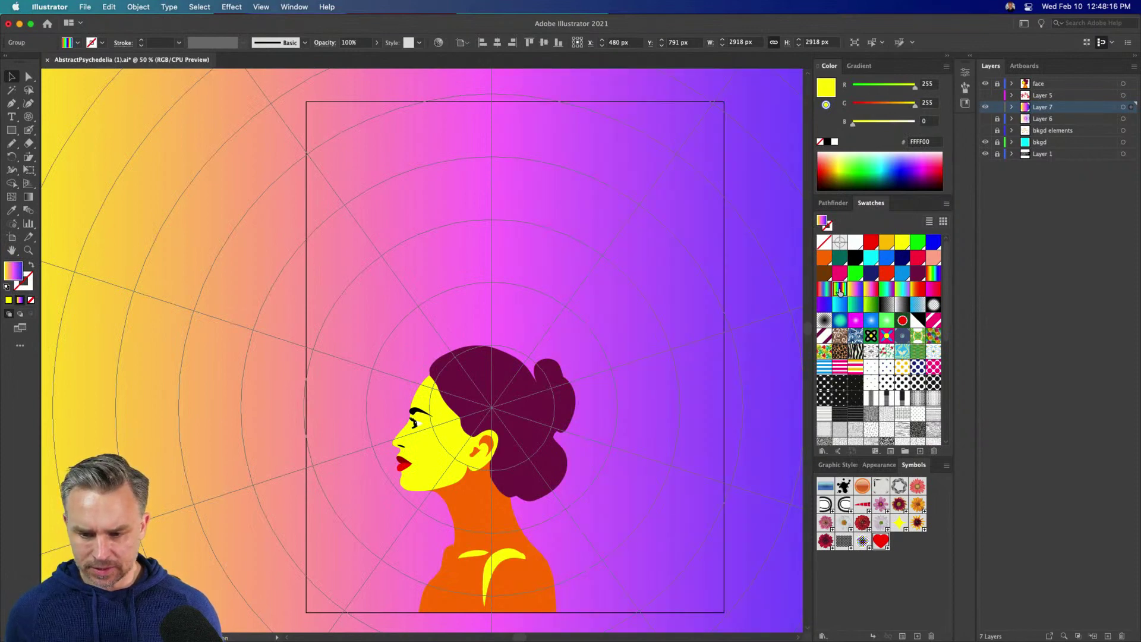
{"action": "left_click", "coordinate": [852, 290]}
{"action": "left_click", "coordinate": [850, 291]}
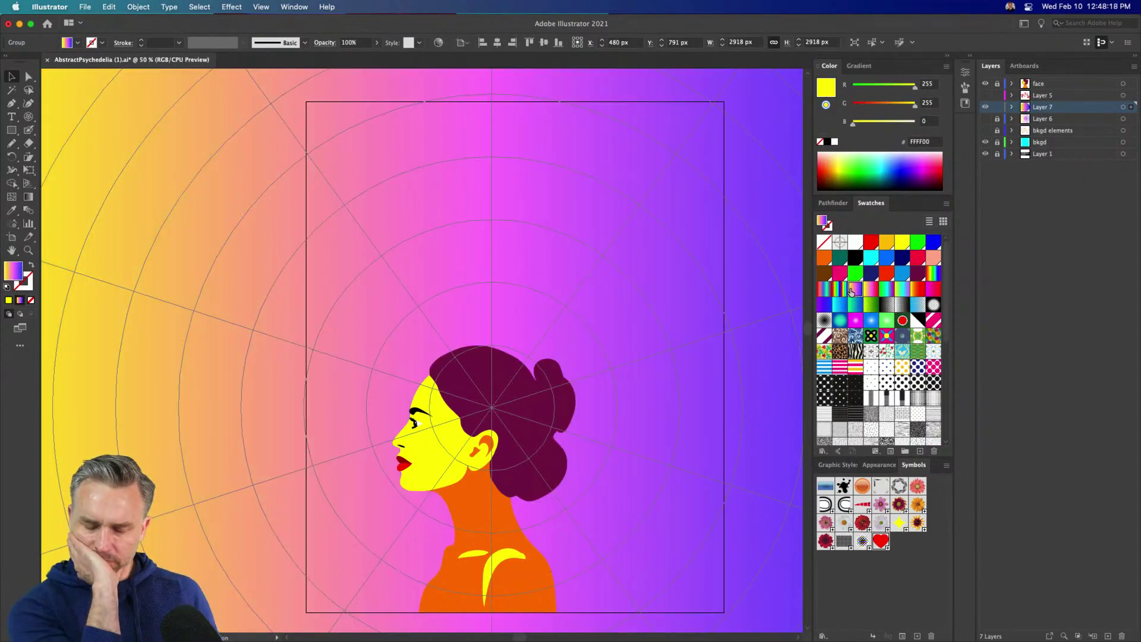
{"action": "left_click", "coordinate": [31, 268]}
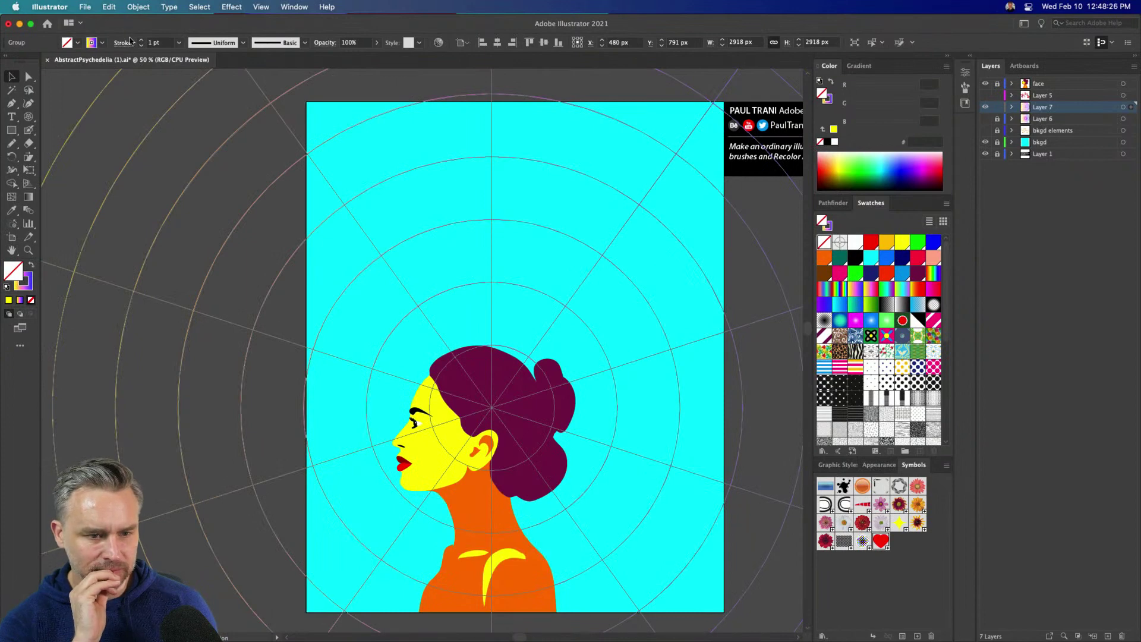
Step: Thicken the polar grid's stroke to 47 pt
{"action": "left_click", "coordinate": [141, 39]}
{"action": "left_click", "coordinate": [141, 40]}
{"action": "left_click", "coordinate": [141, 40]}
{"action": "left_click", "coordinate": [141, 40]}
{"action": "left_click", "coordinate": [142, 41]}
{"action": "left_click", "coordinate": [142, 41]}
{"action": "left_click", "coordinate": [141, 40]}
{"action": "left_click", "coordinate": [141, 40]}
{"action": "left_click", "coordinate": [141, 40]}
{"action": "left_click", "coordinate": [141, 40]}
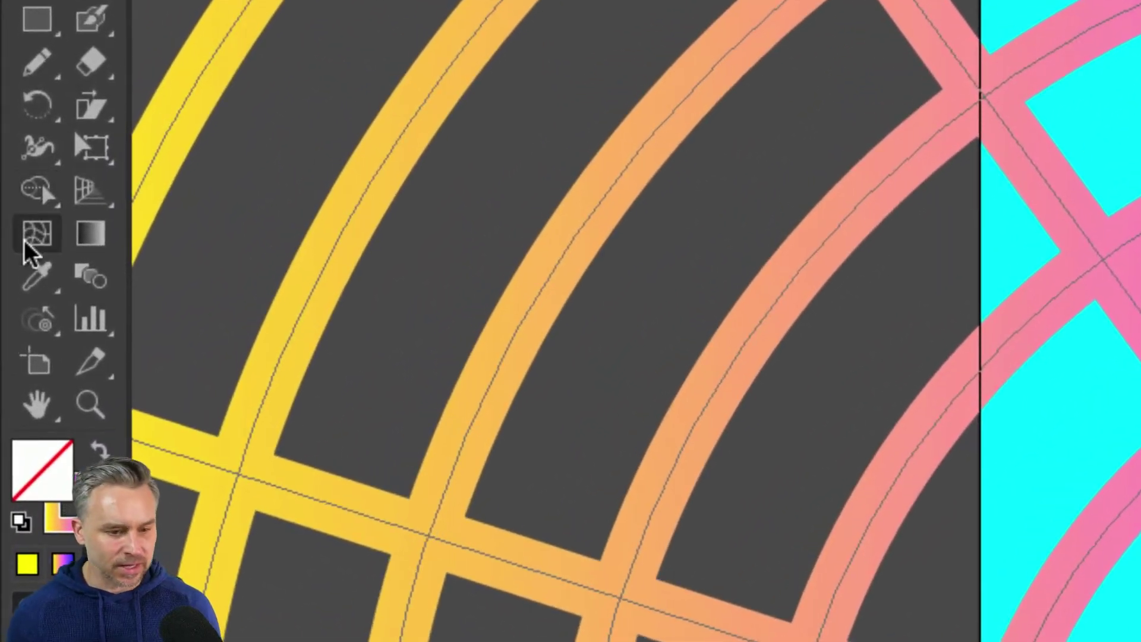
Step: Choose the Warp tool and bend the grid lines above and in front of the woman's head
{"action": "left_click", "coordinate": [31, 152]}
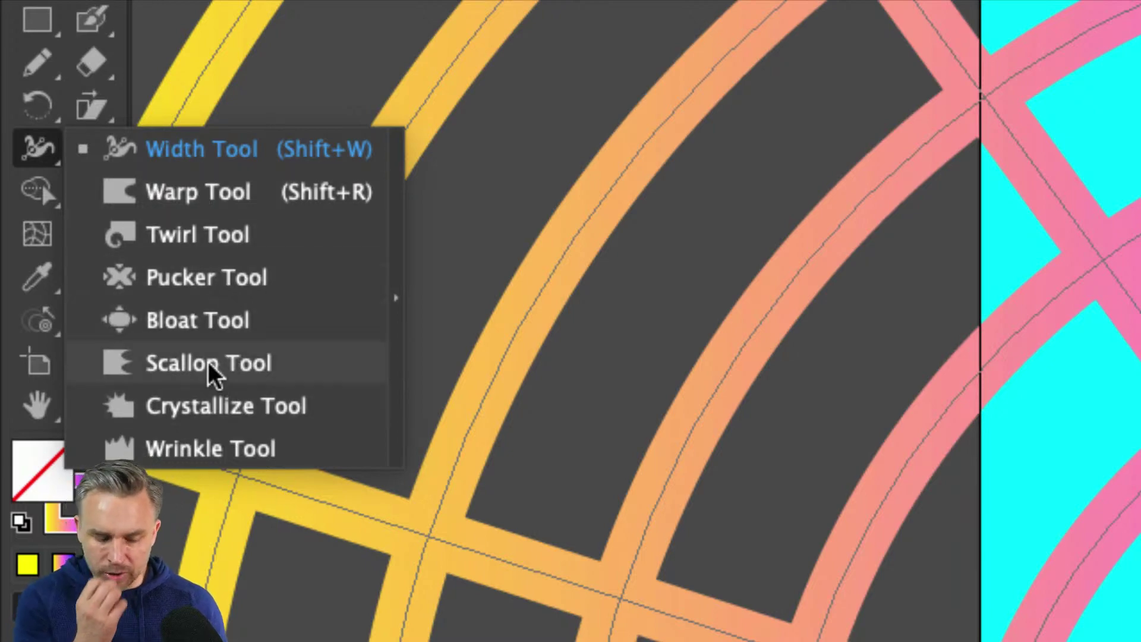
{"action": "left_click", "coordinate": [201, 195]}
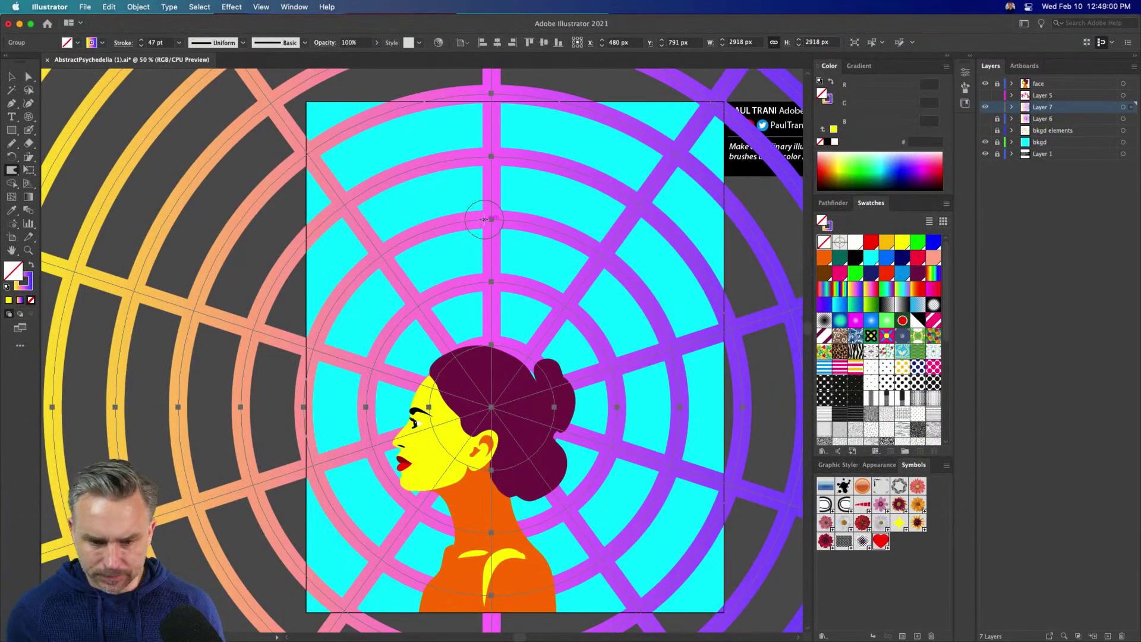
{"action": "mouse_move", "coordinate": [483, 219]}
{"action": "left_mouse_down"}
{"action": "mouse_move", "coordinate": [507, 248]}
{"action": "mouse_move", "coordinate": [499, 208]}
{"action": "mouse_move", "coordinate": [452, 404]}
{"action": "mouse_move", "coordinate": [478, 212]}
{"action": "mouse_move", "coordinate": [428, 307]}
{"action": "left_mouse_up"}
{"action": "scroll", "coordinate": [428, 307], "scroll_direction": "down", "scroll_amount": 5}
{"action": "scroll", "coordinate": [428, 307], "scroll_direction": "right", "scroll_amount": 2}
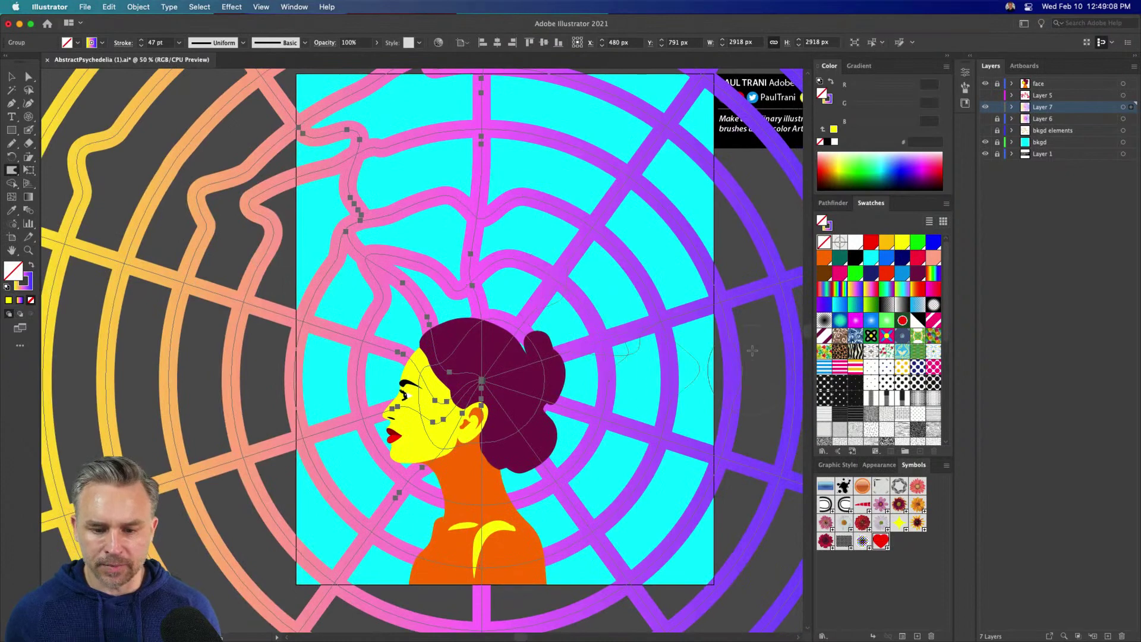
Step: Warp the grid lines behind the woman's head and bun, then those in front of her face and below her chin
{"action": "scroll", "coordinate": [573, 267], "scroll_direction": "up", "scroll_amount": 2}
{"action": "scroll", "coordinate": [573, 267], "scroll_direction": "right", "scroll_amount": 2}
{"action": "scroll", "coordinate": [594, 357], "scroll_direction": "down", "scroll_amount": 5}
{"action": "scroll", "coordinate": [594, 356], "scroll_direction": "left", "scroll_amount": 2}
{"action": "left_click_drag", "start_coordinate": [630, 524], "coordinate": [701, 475]}
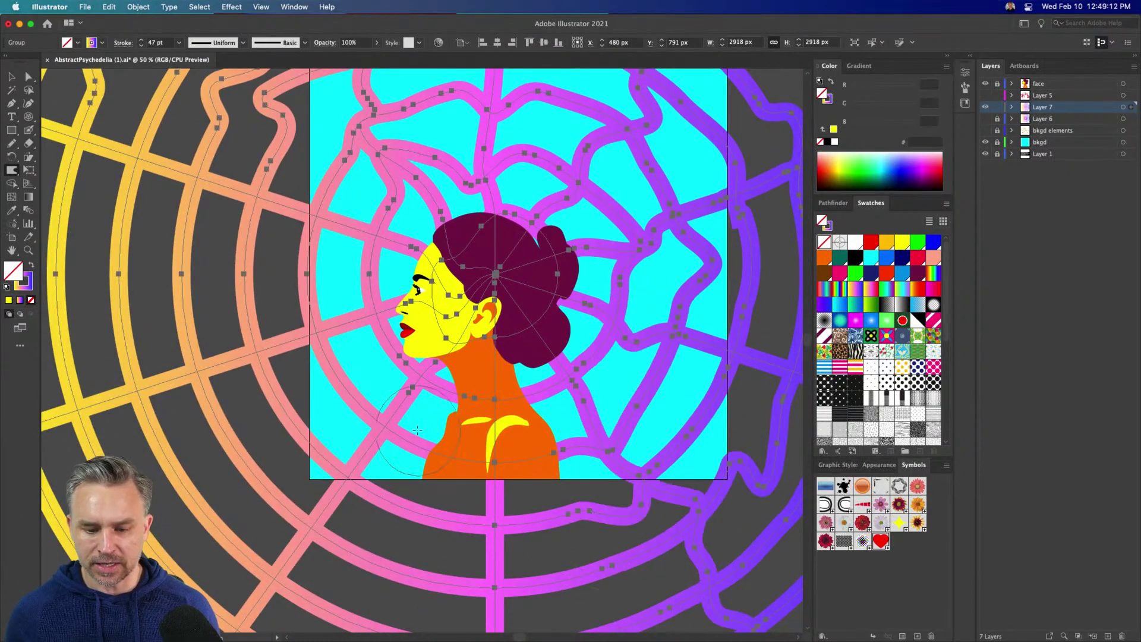
{"action": "scroll", "coordinate": [416, 356], "scroll_direction": "down", "scroll_amount": 2}
{"action": "left_click_drag", "start_coordinate": [238, 297], "coordinate": [356, 285]}
{"action": "scroll", "coordinate": [416, 356], "scroll_direction": "down", "scroll_amount": 1}
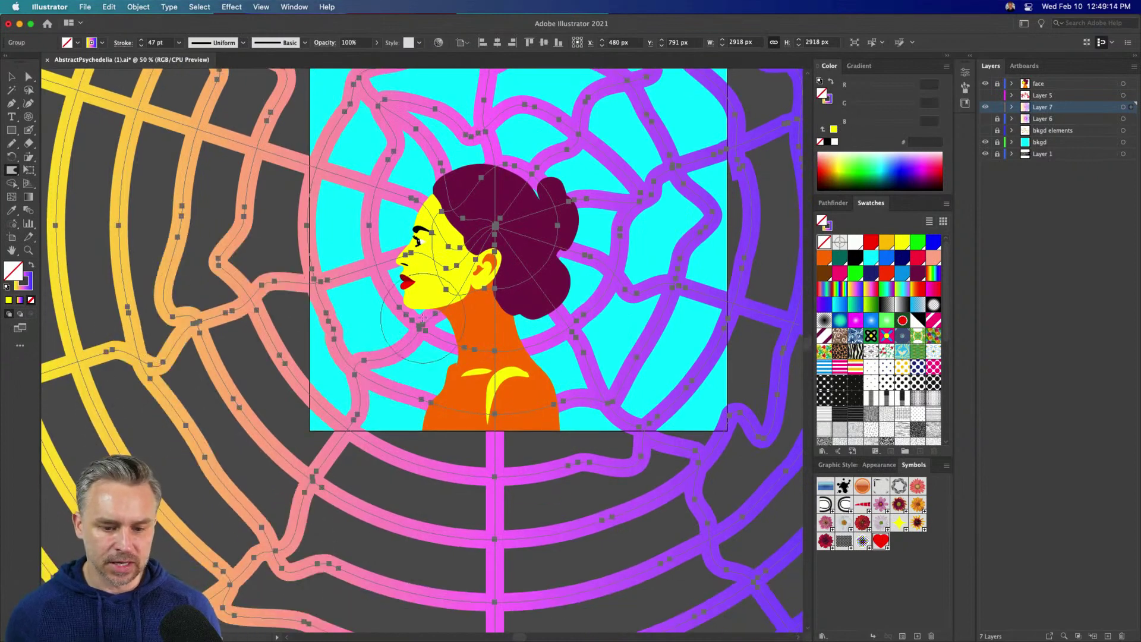
Step: Warp the grid lines further along the artboard's upper part and close around the woman's head into irregular waves
{"action": "scroll", "coordinate": [350, 196], "scroll_direction": "up", "scroll_amount": 7}
{"action": "scroll", "coordinate": [350, 196], "scroll_direction": "right", "scroll_amount": 2}
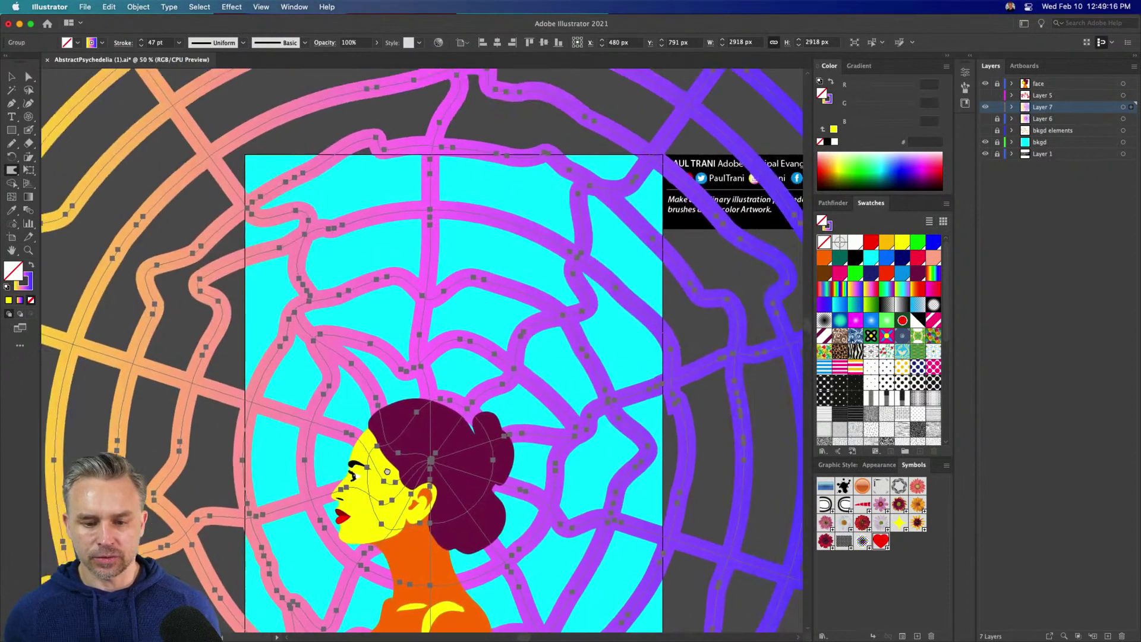
{"action": "scroll", "coordinate": [349, 196], "scroll_direction": "down", "scroll_amount": 1}
{"action": "left_click_drag", "start_coordinate": [349, 196], "coordinate": [279, 172]}
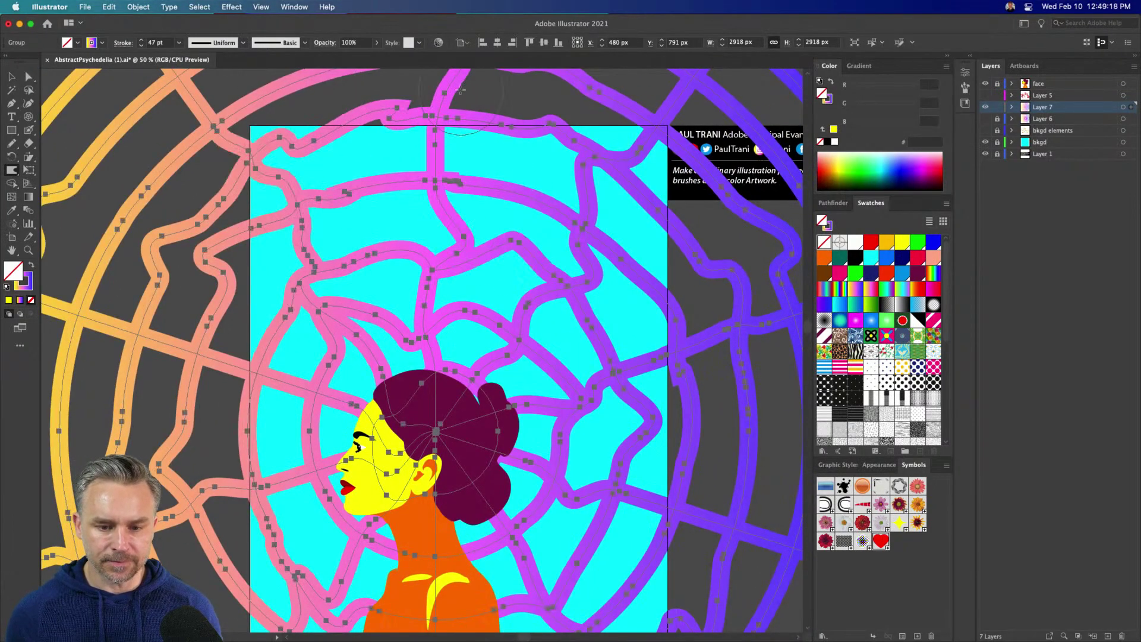
{"action": "left_click_drag", "start_coordinate": [440, 190], "coordinate": [443, 238]}
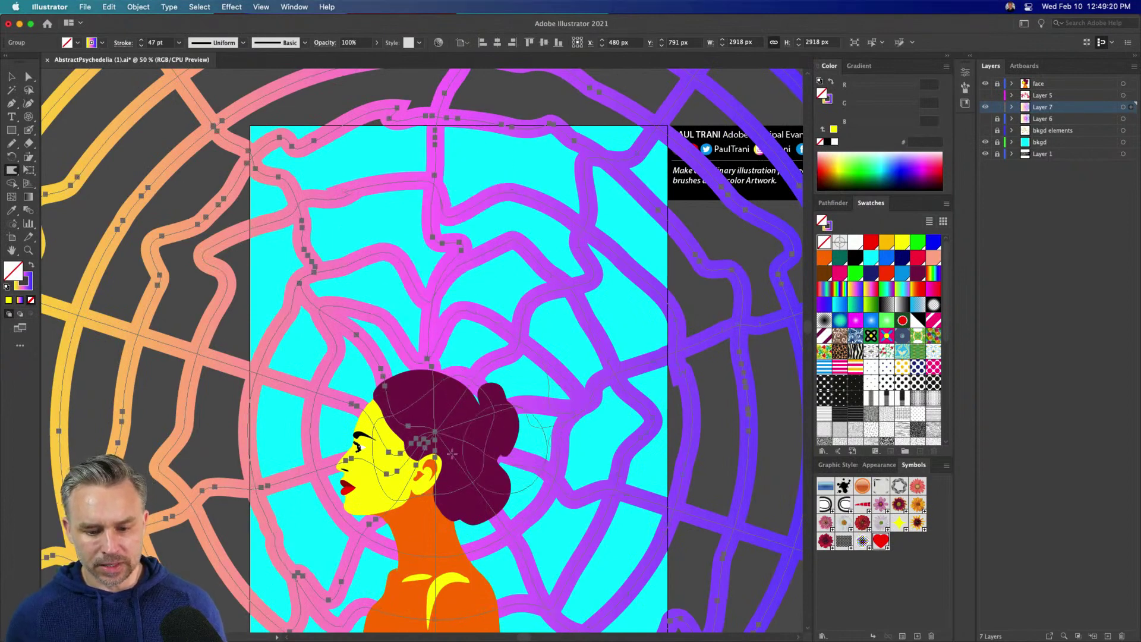
{"action": "left_click_drag", "start_coordinate": [267, 356], "coordinate": [315, 297]}
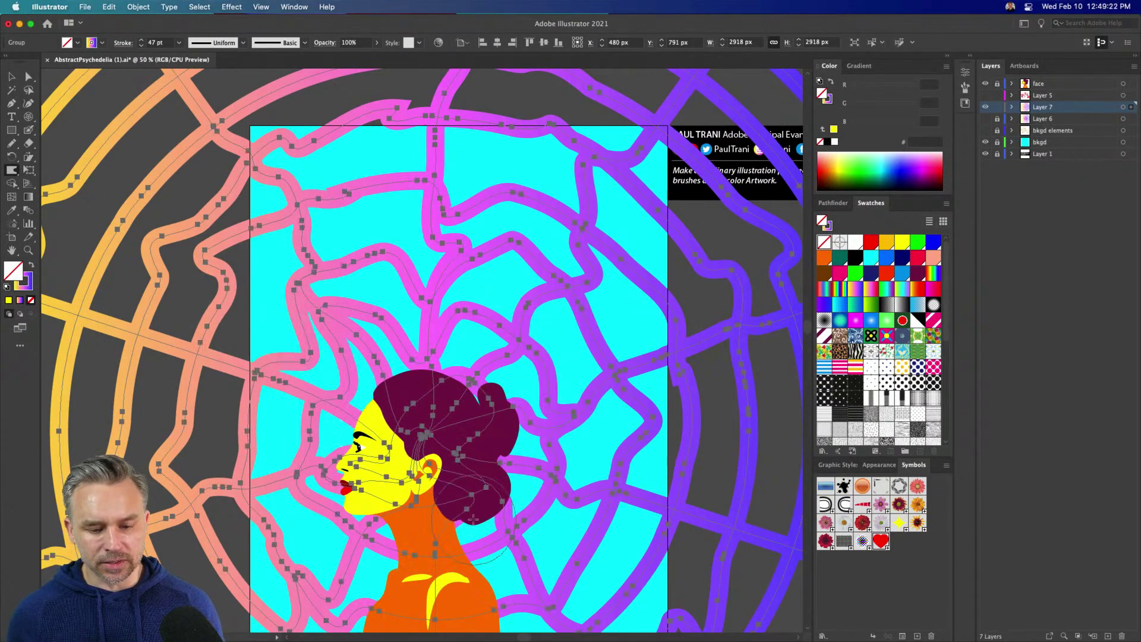
Step: Reposition the whole warped polar grid slightly lower and a little further toward the artboard's blue-purple side
{"action": "left_click", "coordinate": [12, 76]}
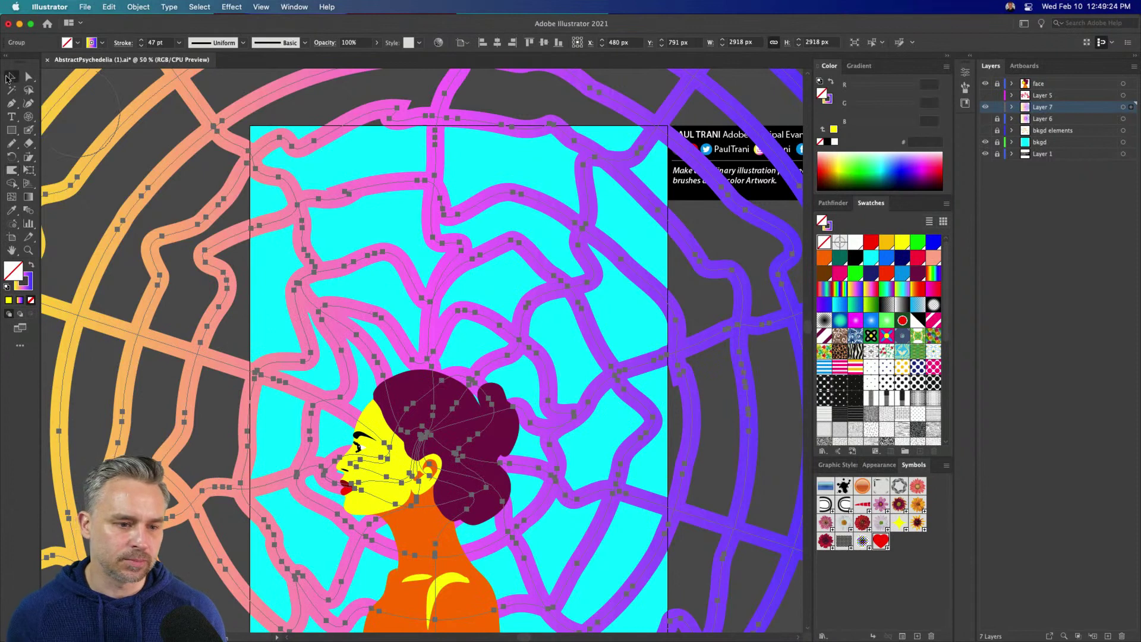
{"action": "left_click", "coordinate": [70, 95]}
{"action": "left_click", "coordinate": [86, 104]}
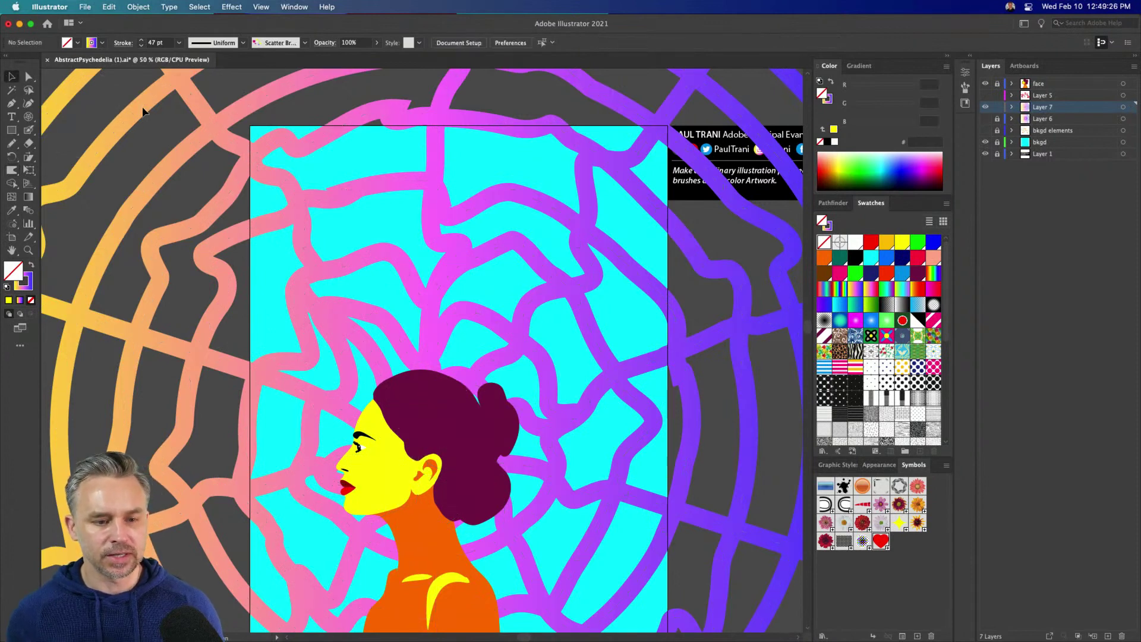
{"action": "left_click_drag", "start_coordinate": [141, 107], "coordinate": [147, 134]}
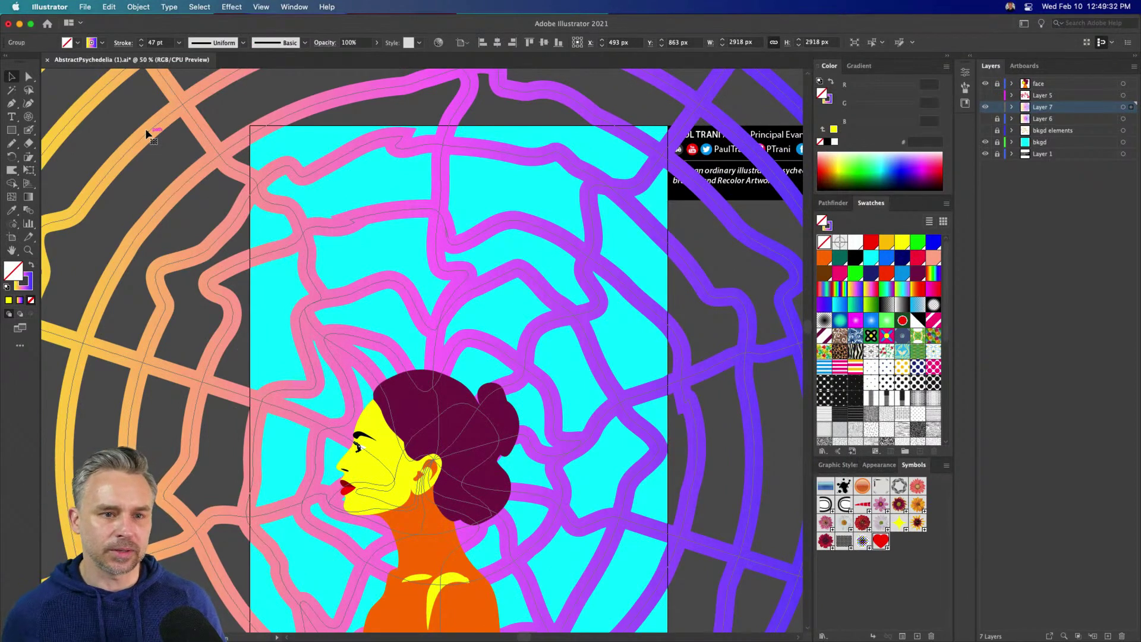
Step: Hide Layer 7, show Layer 6, Layer 5 and bkgd elements, and unlock bkgd elements
{"action": "left_click", "coordinate": [985, 119]}
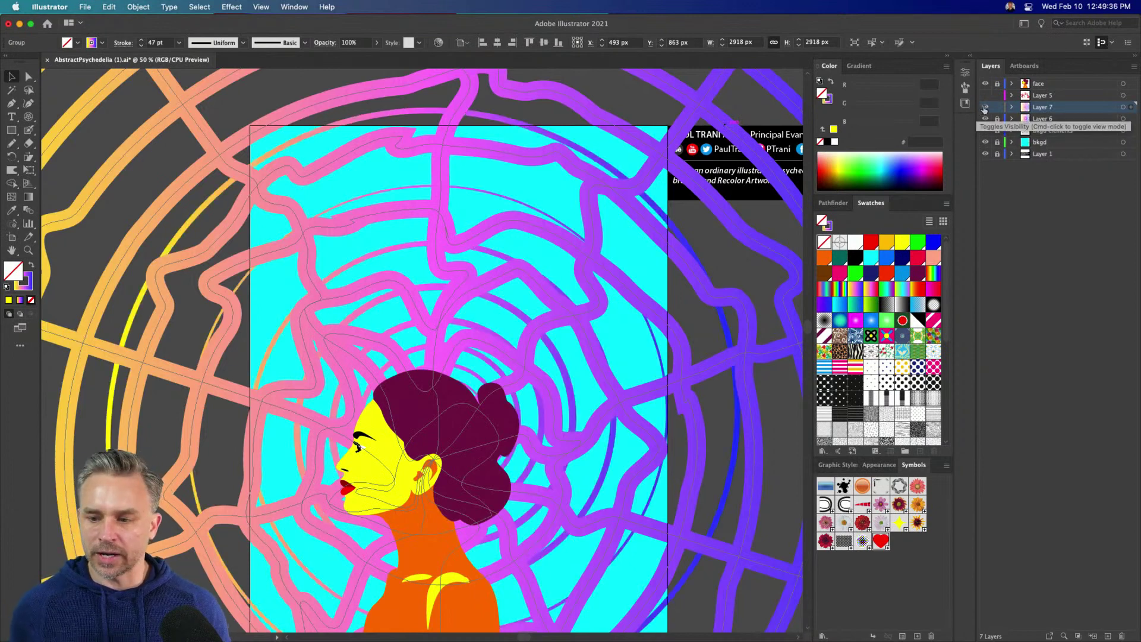
{"action": "left_click", "coordinate": [985, 107]}
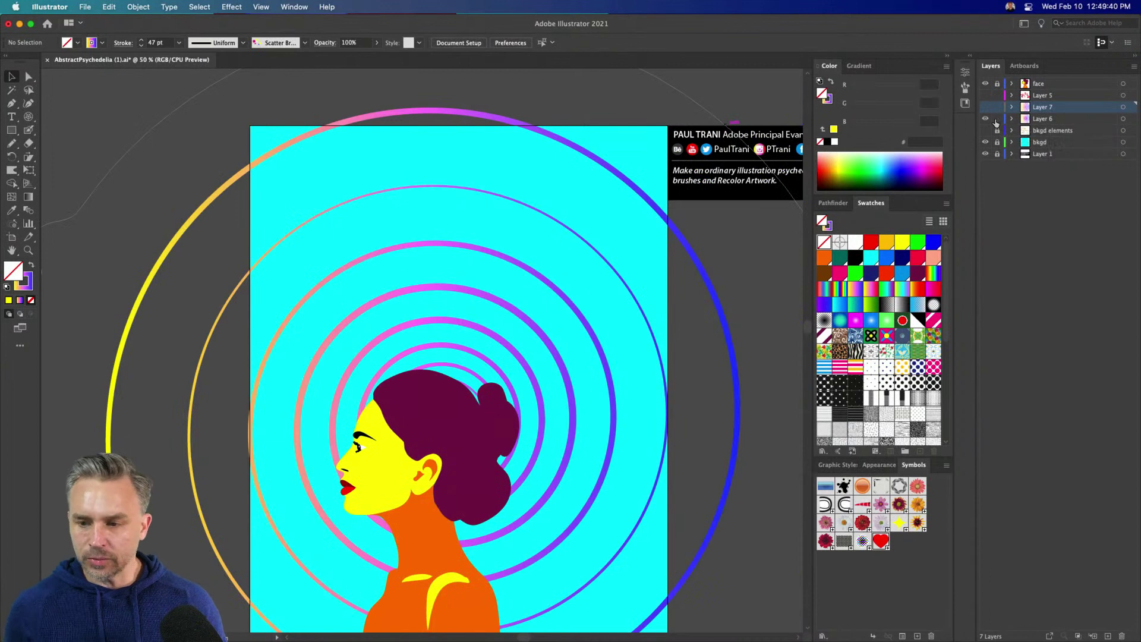
{"action": "left_click", "coordinate": [985, 96]}
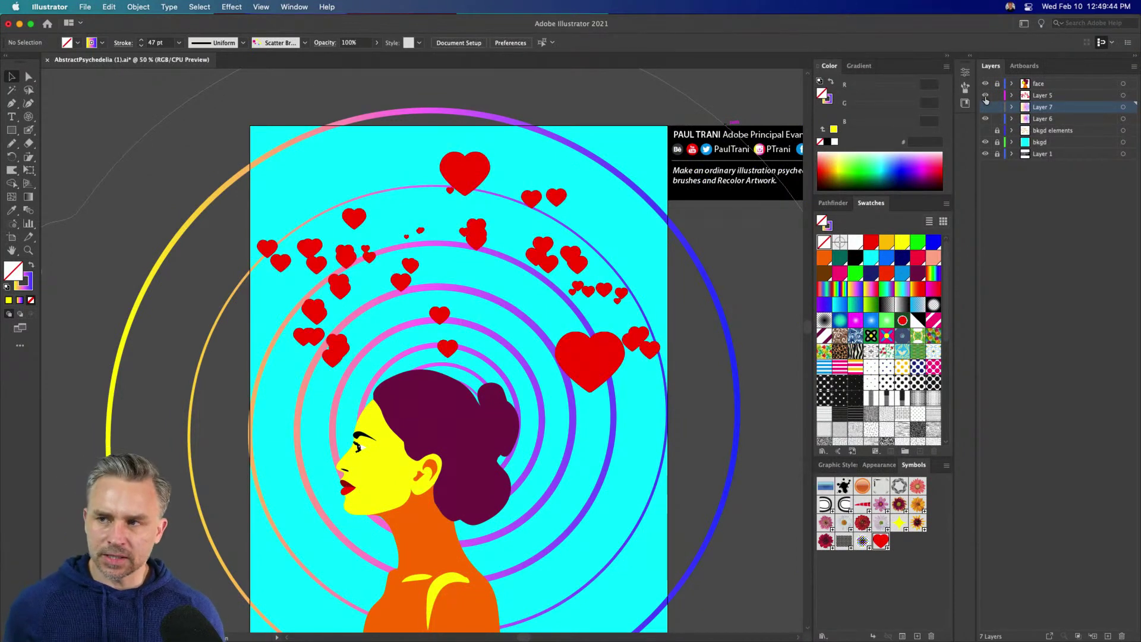
{"action": "left_click", "coordinate": [985, 131]}
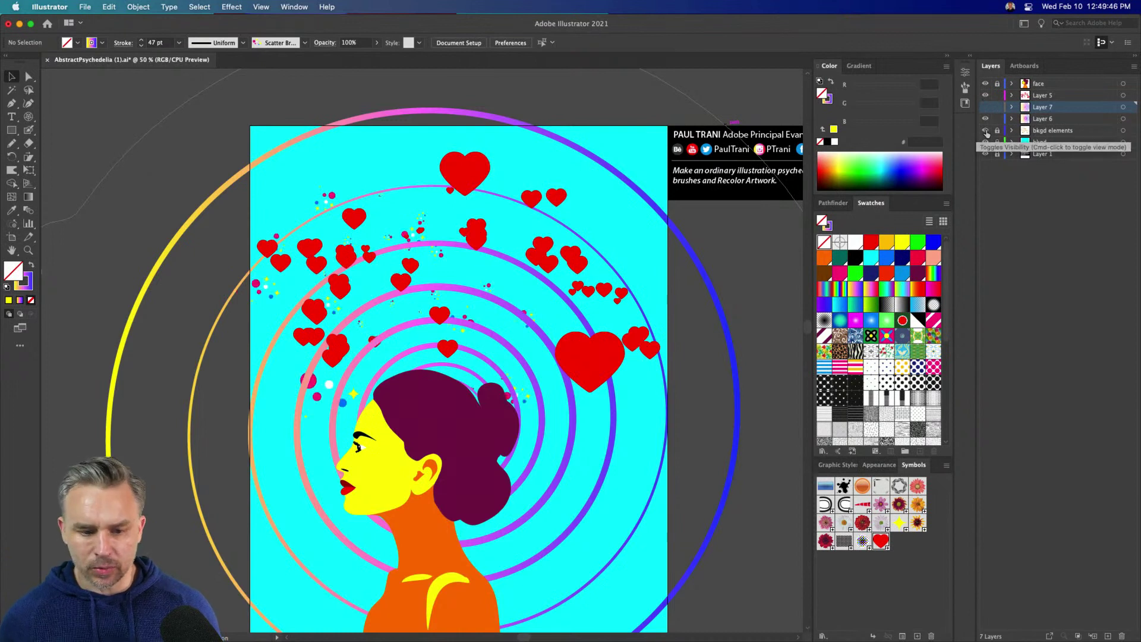
{"action": "left_click", "coordinate": [996, 133]}
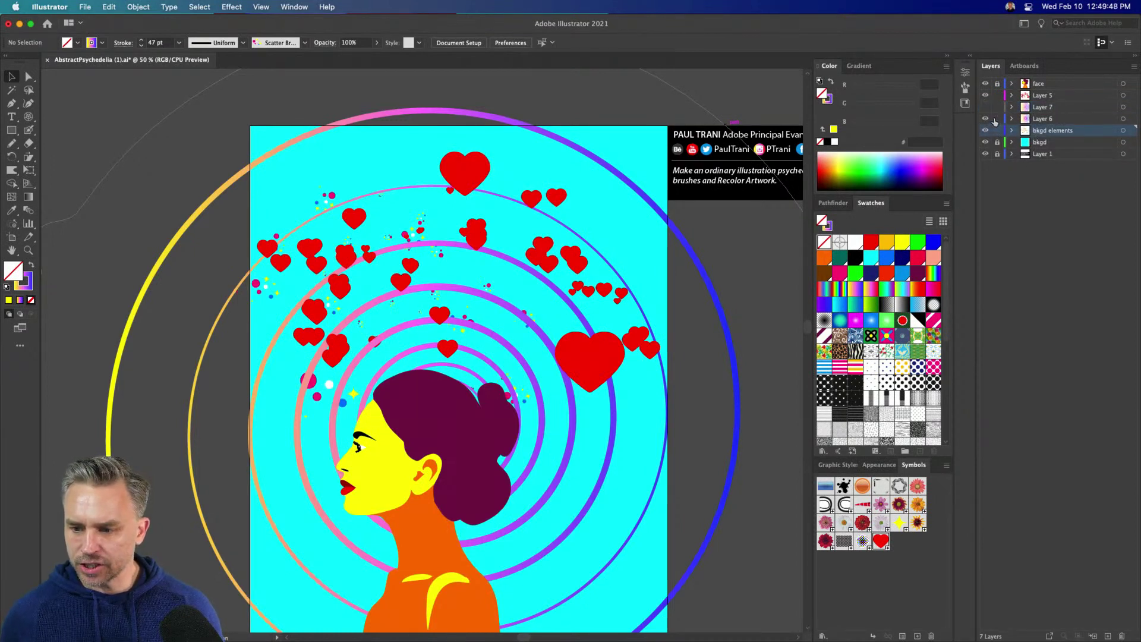
Step: Enlarge the confetti scatter-brush path around the woman's head to about 905 × 702 px and set its stroke to 2 pt
{"action": "left_click", "coordinate": [353, 233]}
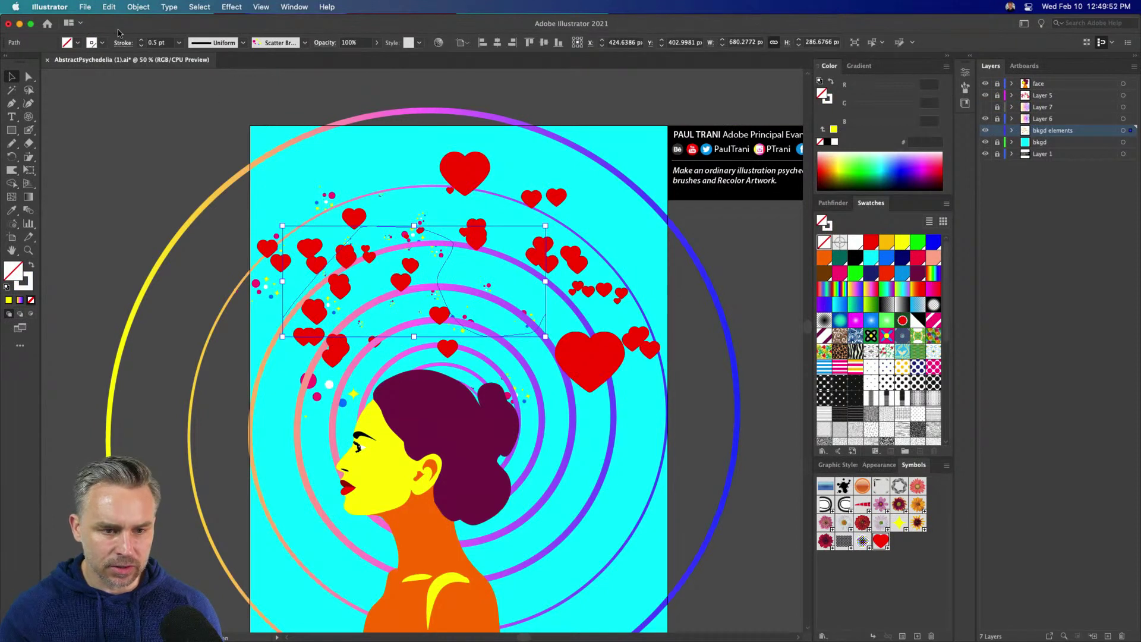
{"action": "left_click", "coordinate": [141, 43]}
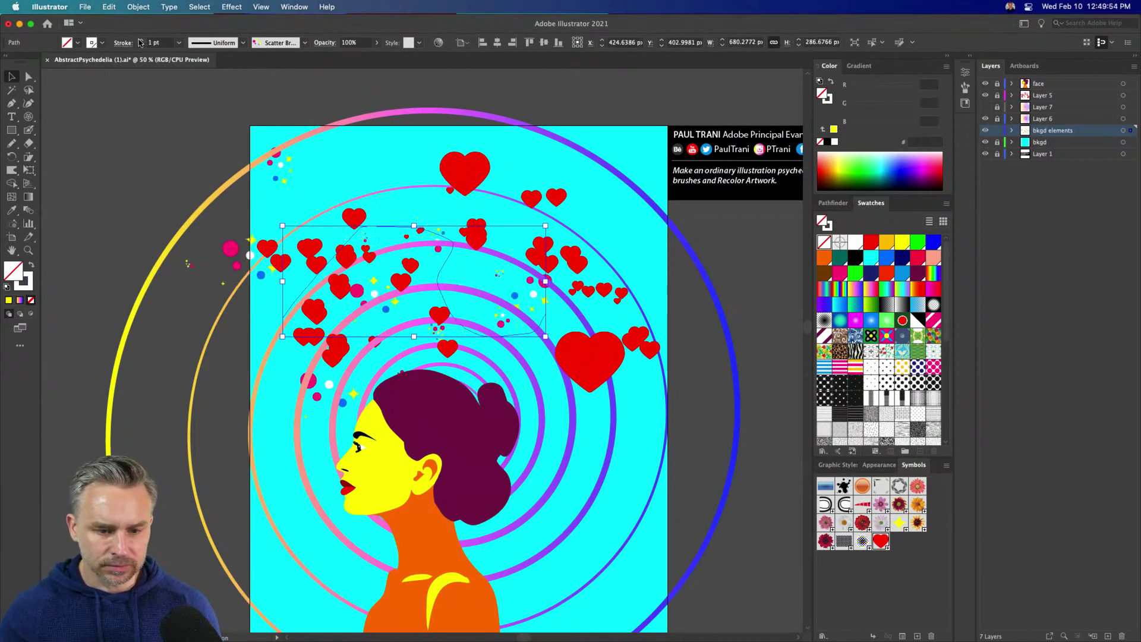
{"action": "left_click_drag", "start_coordinate": [547, 338], "coordinate": [632, 497]}
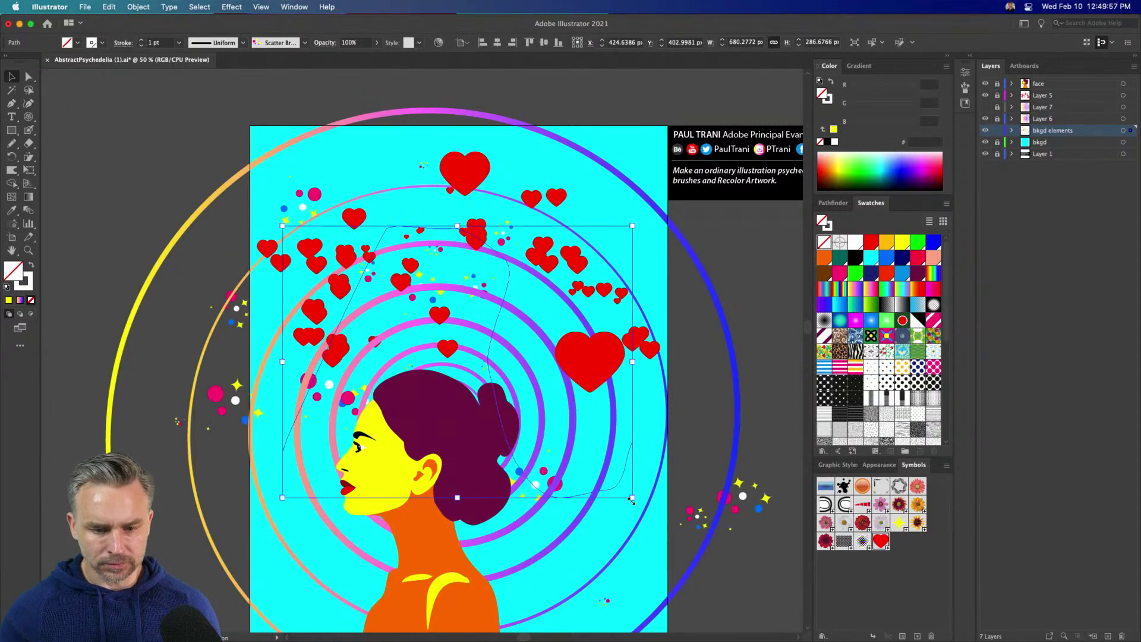
{"action": "left_click", "coordinate": [142, 40]}
Step: Duplicate the enlarged confetti path straight down over the lower part of the portrait
{"action": "scroll", "coordinate": [282, 295], "scroll_direction": "down", "scroll_amount": 5}
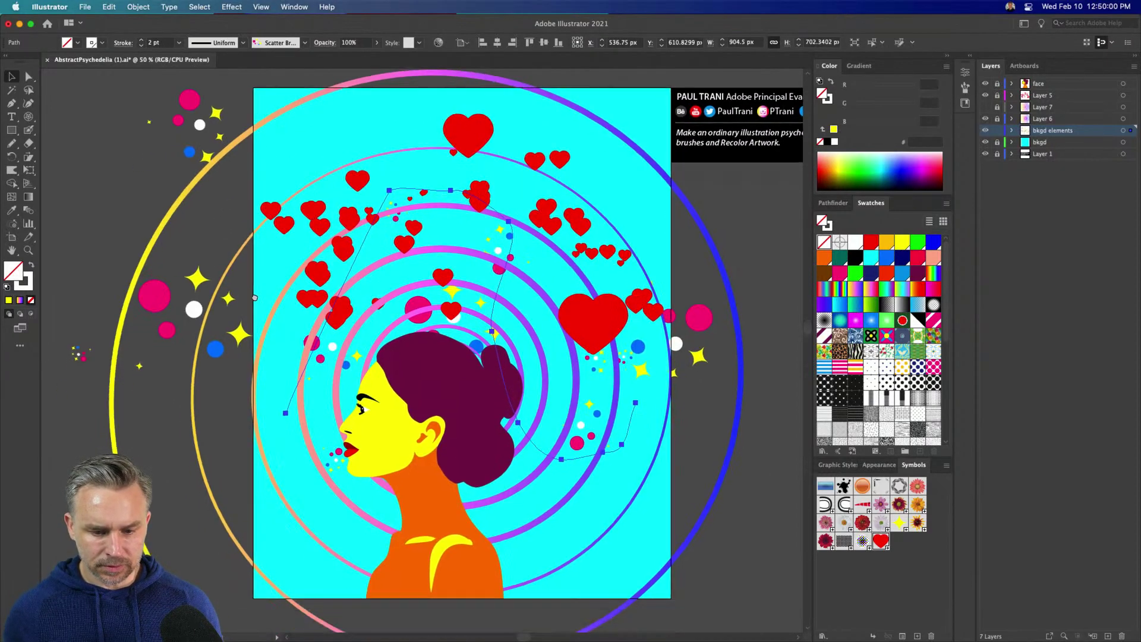
{"action": "mouse_move", "coordinate": [308, 302]}
{"action": "left_mouse_down"}
{"action": "mouse_move", "coordinate": [312, 535]}
{"action": "mouse_move", "coordinate": [310, 505]}
{"action": "left_mouse_up"}
{"action": "scroll", "coordinate": [346, 323], "scroll_direction": "up", "scroll_amount": 5}
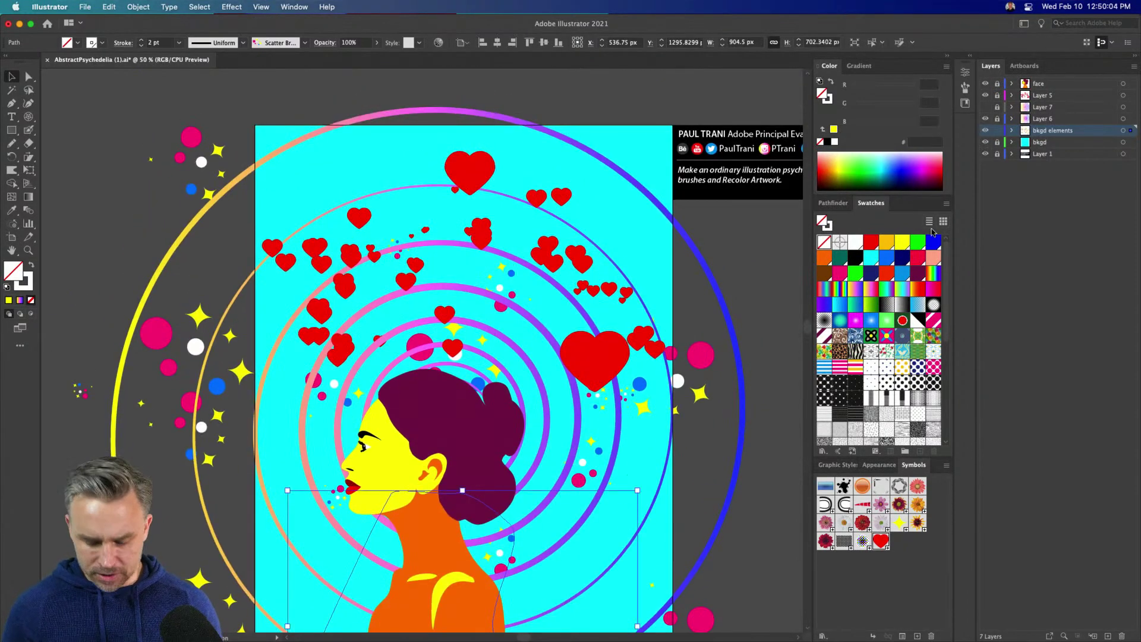
Step: Cut the duplicated confetti path and paste it in place on a new layer above the face layer
{"action": "key", "text": "Delete"}
{"action": "left_click", "coordinate": [1047, 85]}
{"action": "left_click", "coordinate": [1107, 635]}
{"action": "key", "text": "super+f"}
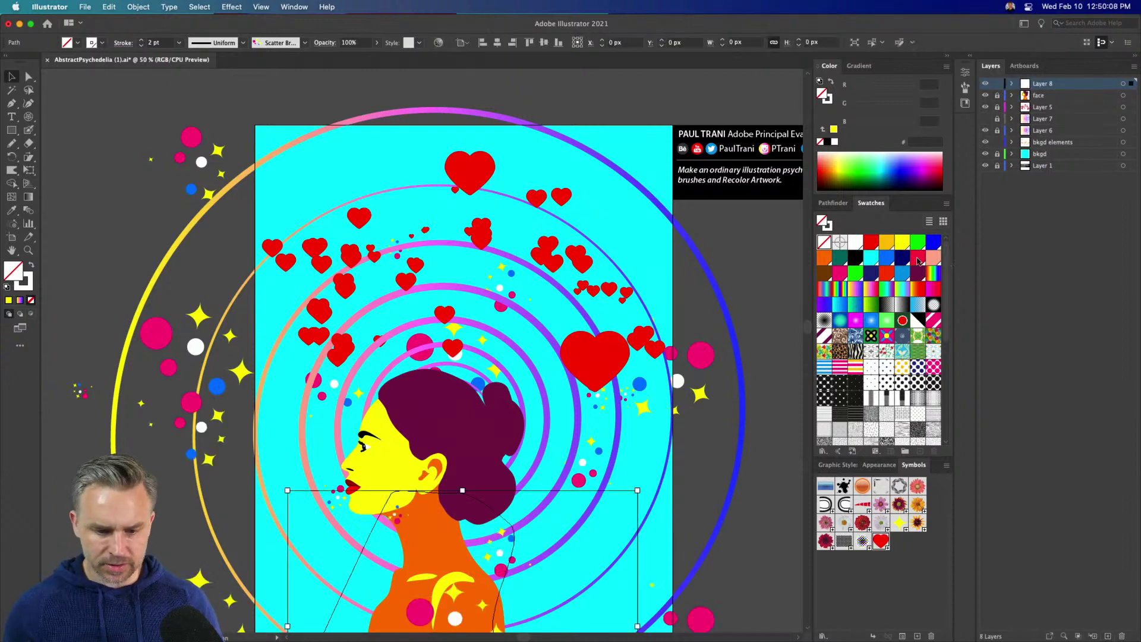
Step: Duplicate Layer 6 and lock every layer except the copy
{"action": "left_click_drag", "start_coordinate": [998, 95], "coordinate": [998, 153]}
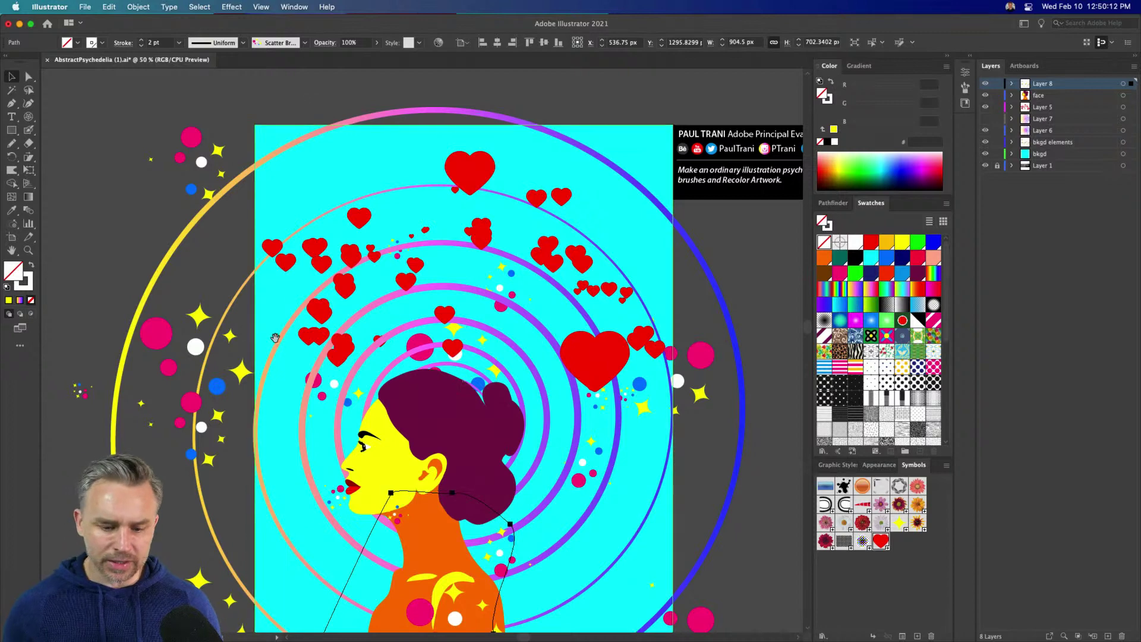
{"action": "scroll", "coordinate": [128, 162], "scroll_direction": "down", "scroll_amount": 3}
{"action": "left_click", "coordinate": [127, 162]}
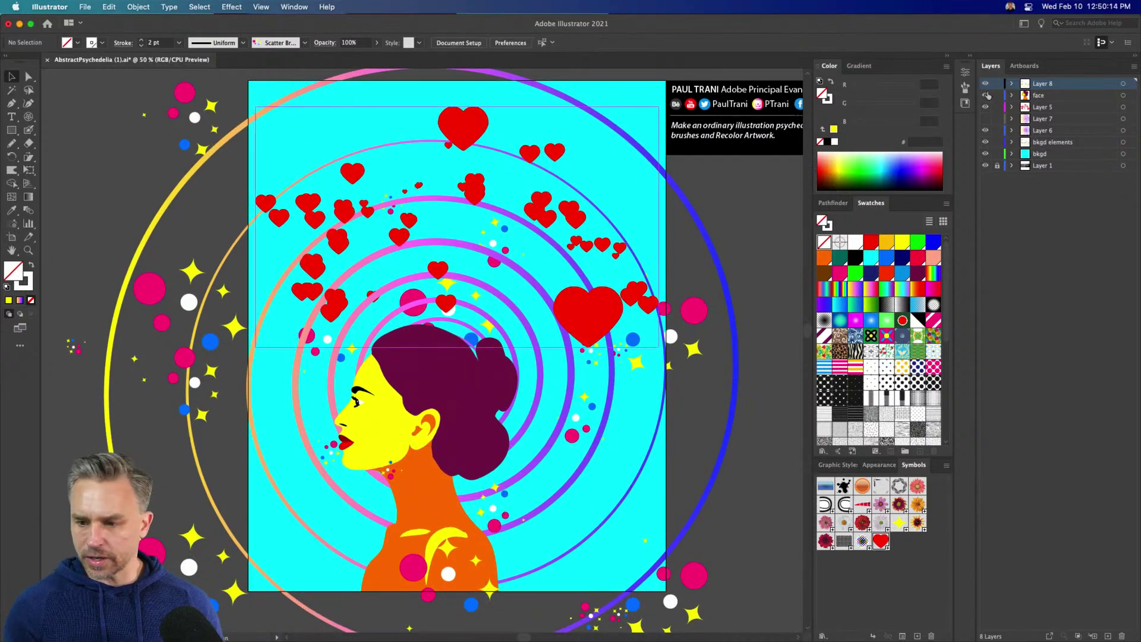
{"action": "left_click", "coordinate": [1043, 131]}
{"action": "left_click_drag", "start_coordinate": [1062, 133], "coordinate": [1107, 634]}
{"action": "left_click", "coordinate": [996, 143]}
{"action": "left_click_drag", "start_coordinate": [996, 119], "coordinate": [997, 95]}
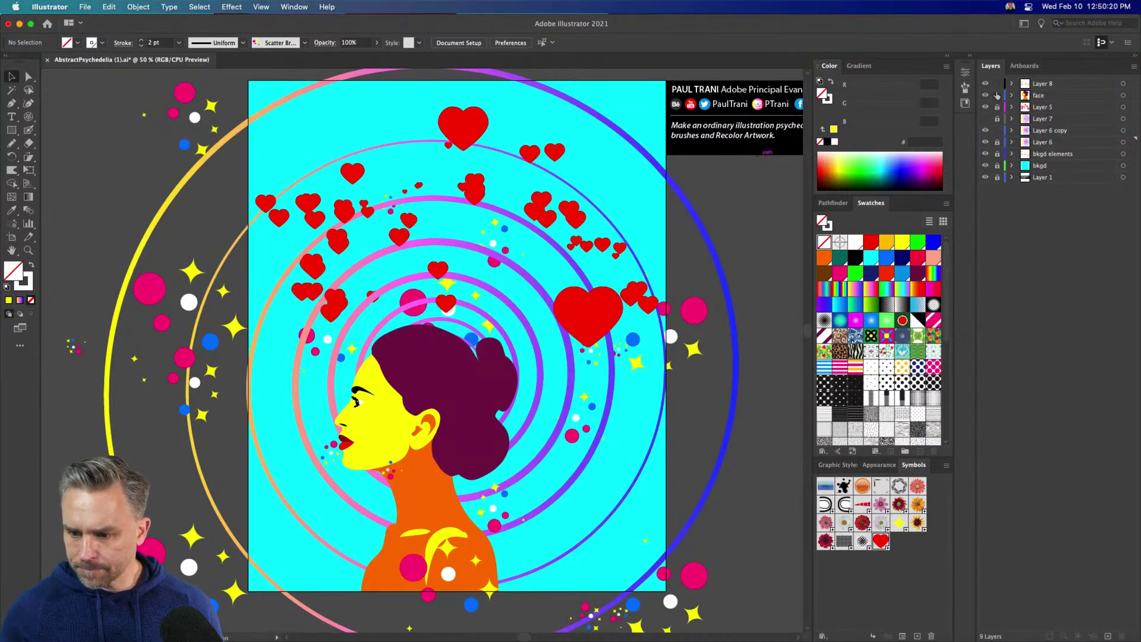
Step: Show the rulers and scale the spiral on Layer 6 copy about its centre to about 1467 × 1571 px
{"action": "left_click", "coordinate": [1049, 134]}
{"action": "key", "text": "super+r"}
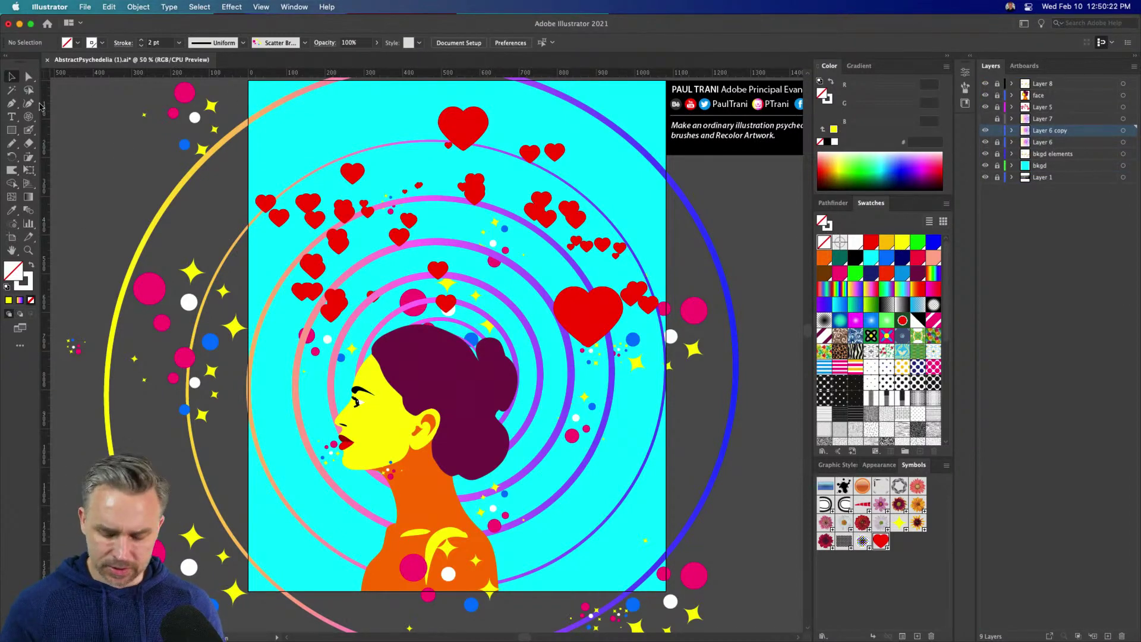
{"action": "key", "text": "super+minus"}
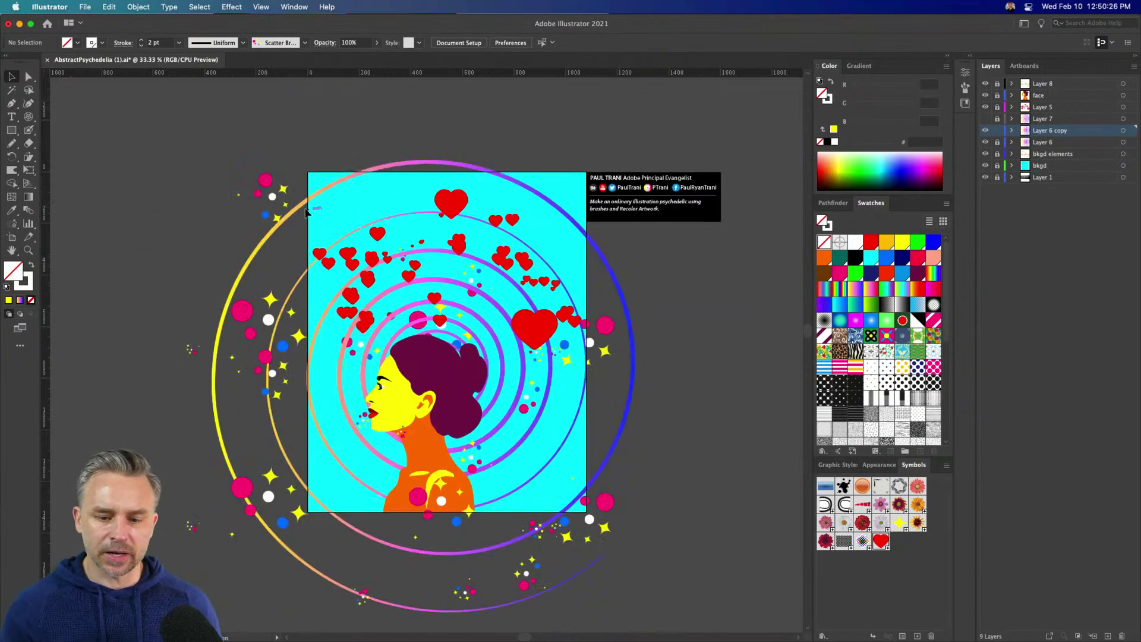
{"action": "left_click", "coordinate": [423, 163]}
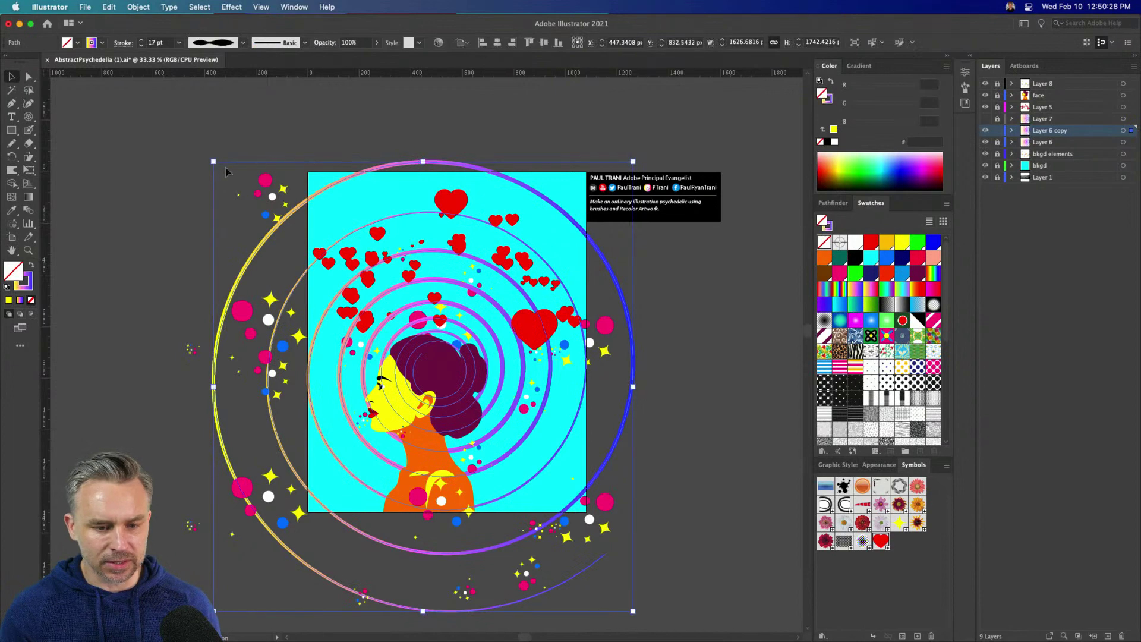
{"action": "left_click_drag", "start_coordinate": [213, 161], "coordinate": [234, 183]}
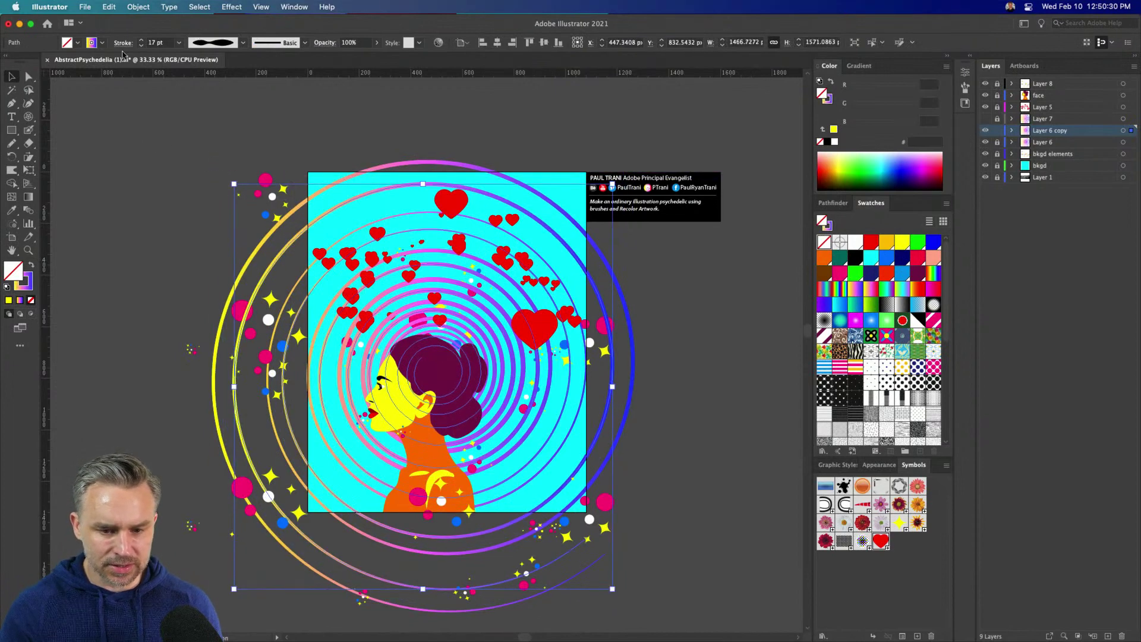
Step: Thicken the copied spiral's stroke to 30 pt
{"action": "left_click", "coordinate": [141, 43]}
{"action": "left_click", "coordinate": [140, 42]}
{"action": "left_click", "coordinate": [141, 42]}
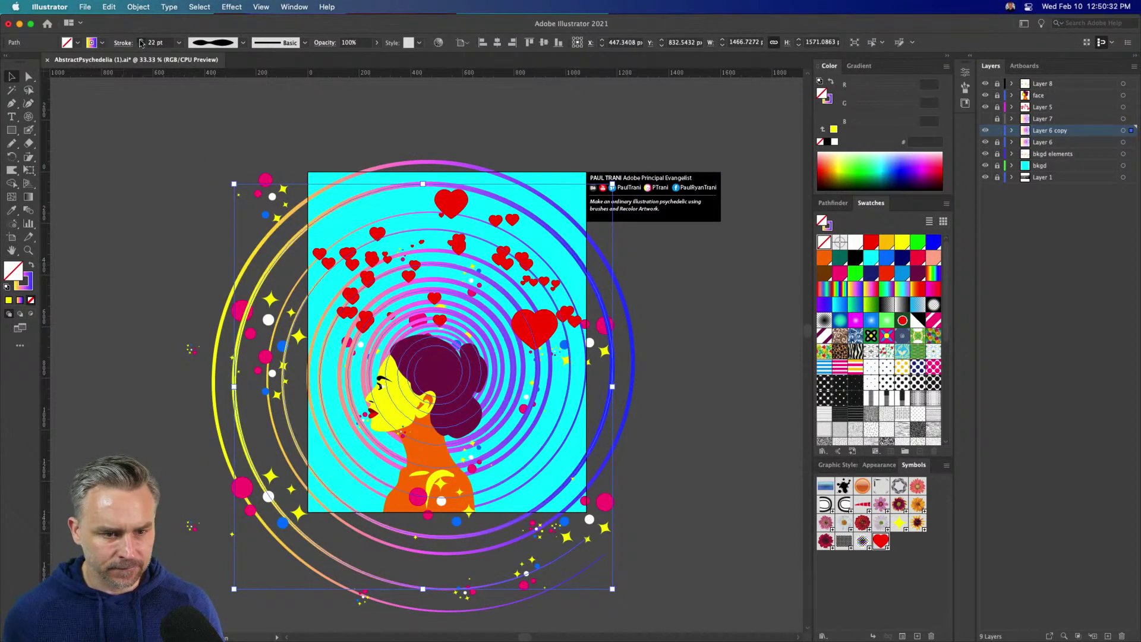
{"action": "left_click", "coordinate": [141, 41]}
{"action": "left_click", "coordinate": [141, 41]}
{"action": "left_click", "coordinate": [141, 41]}
{"action": "left_click", "coordinate": [140, 41]}
{"action": "left_click", "coordinate": [141, 41]}
{"action": "left_click", "coordinate": [140, 41]}
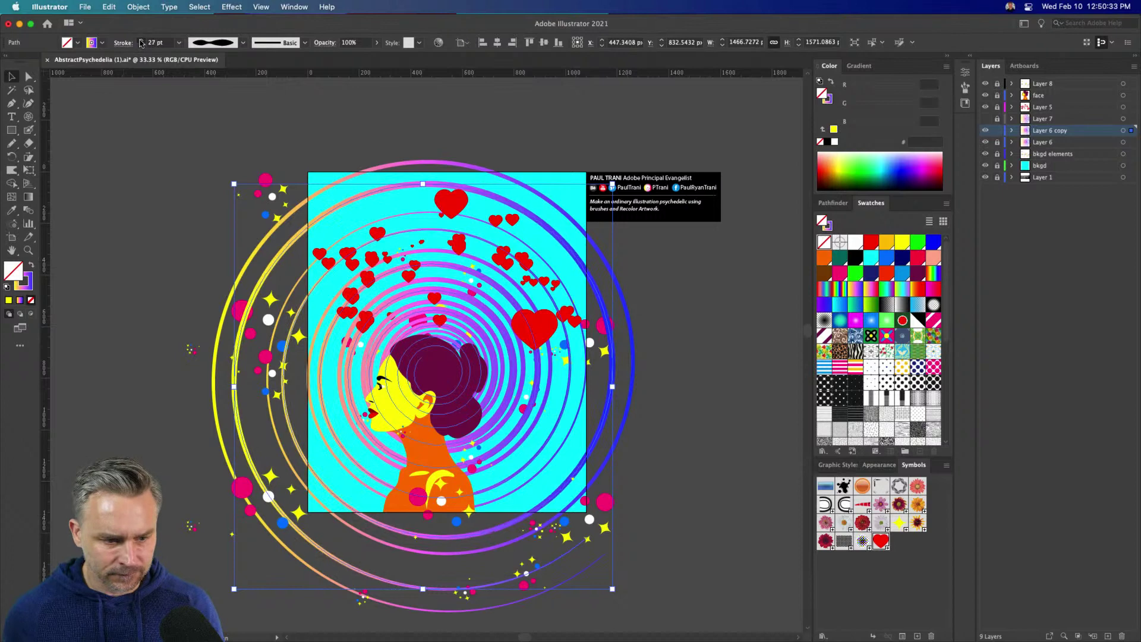
Step: Recolor the copied spiral's stroke with the yellow, pink and red gradient swatch and deselect it
{"action": "double_click", "coordinate": [27, 279]}
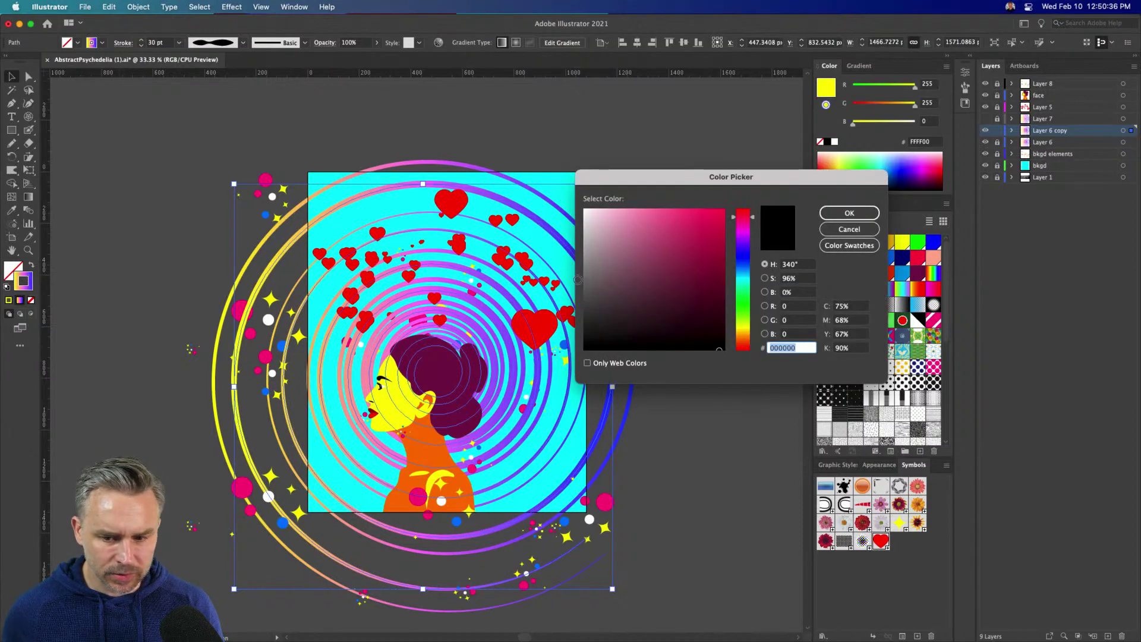
{"action": "left_click", "coordinate": [850, 230]}
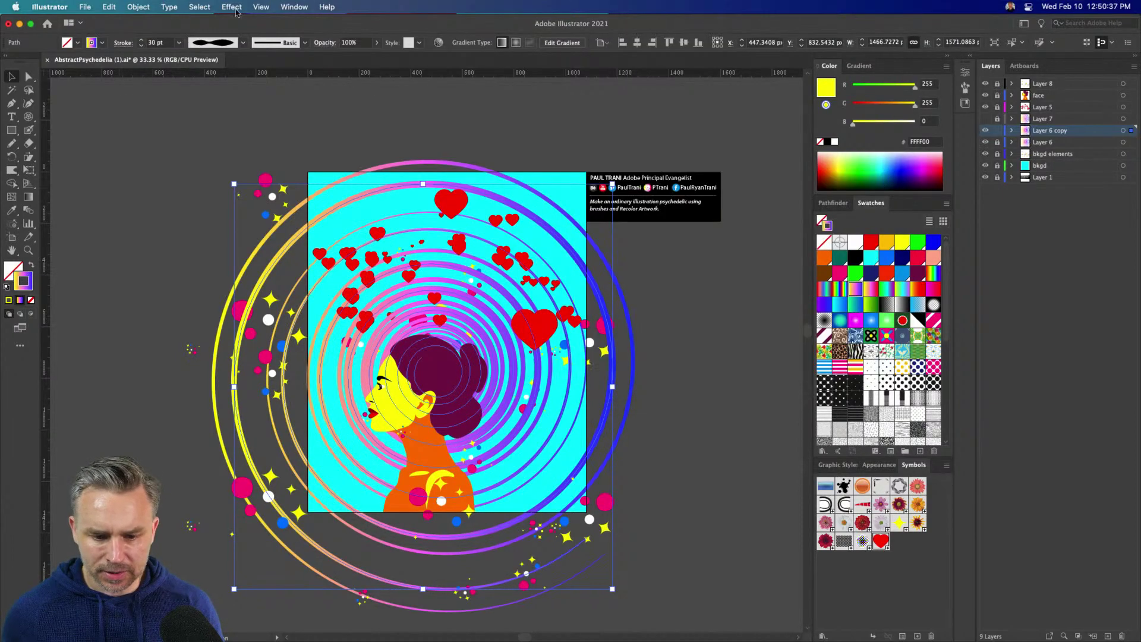
{"action": "left_click", "coordinate": [870, 290]}
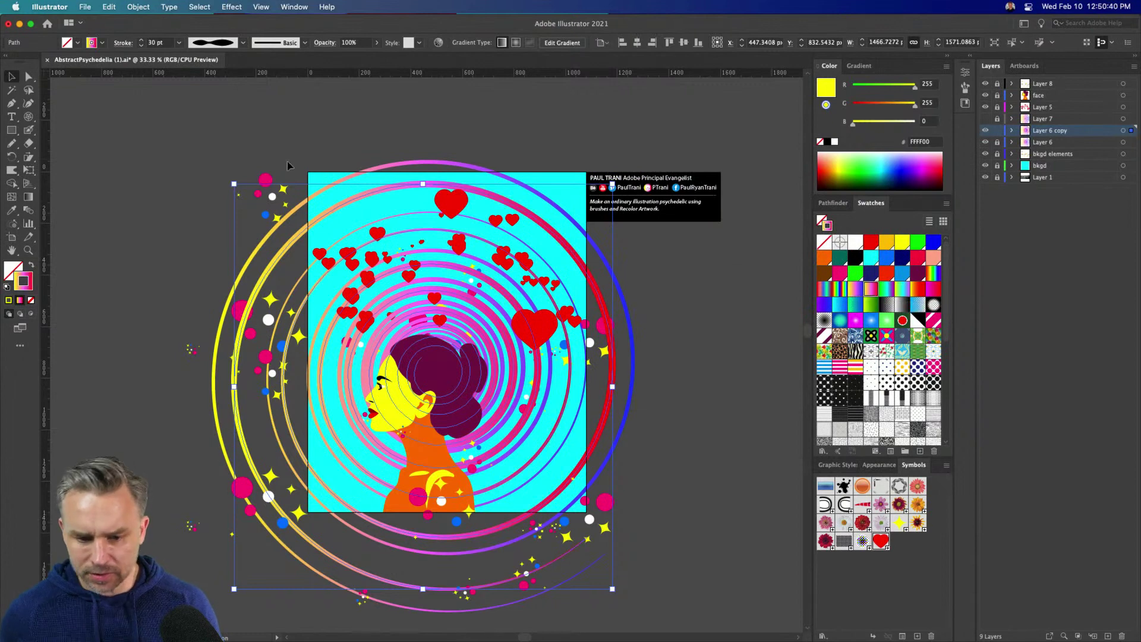
{"action": "left_click", "coordinate": [176, 205]}
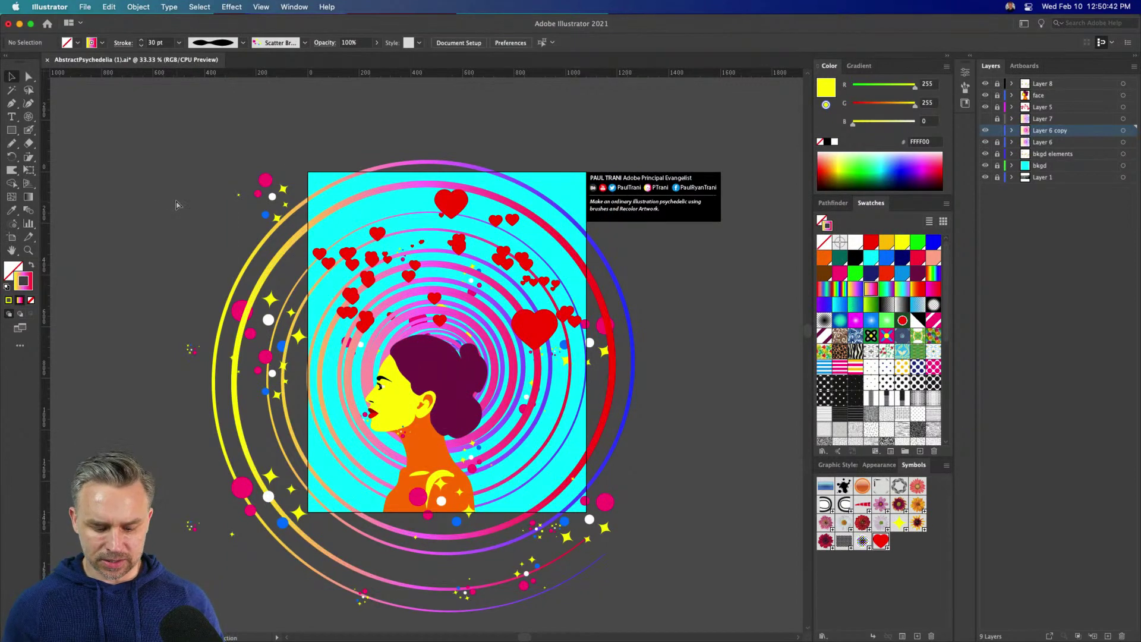
Step: Unlock every layer except Layer 1 and add a new empty layer between the face layer and Layer 8
{"action": "key", "text": "super+equal"}
{"action": "left_click_drag", "start_coordinate": [998, 166], "coordinate": [1003, 94]}
{"action": "key", "text": "super+a"}
{"action": "scroll", "coordinate": [241, 221], "scroll_direction": "up", "scroll_amount": 1}
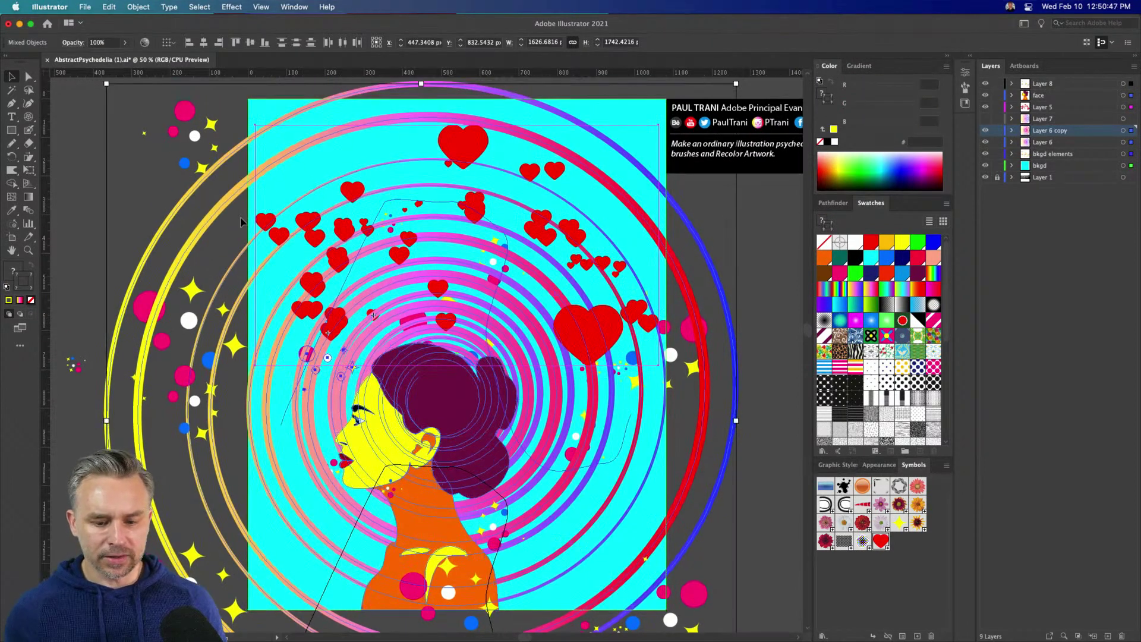
{"action": "left_click", "coordinate": [84, 181]}
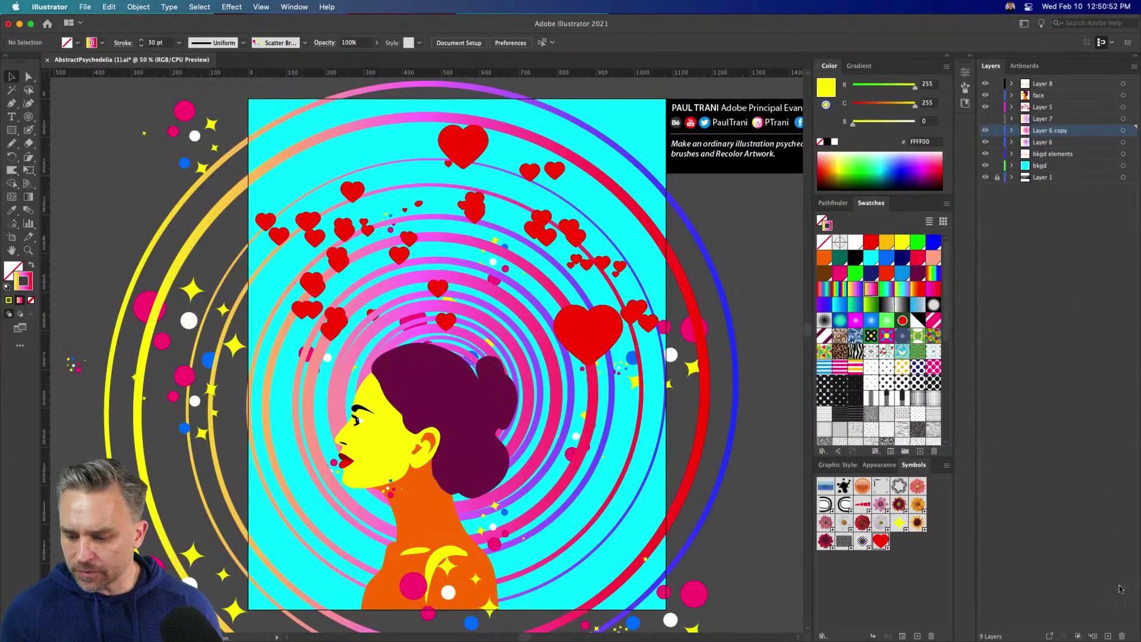
{"action": "left_click", "coordinate": [1107, 636]}
{"action": "left_click_drag", "start_coordinate": [1081, 131], "coordinate": [1078, 89]}
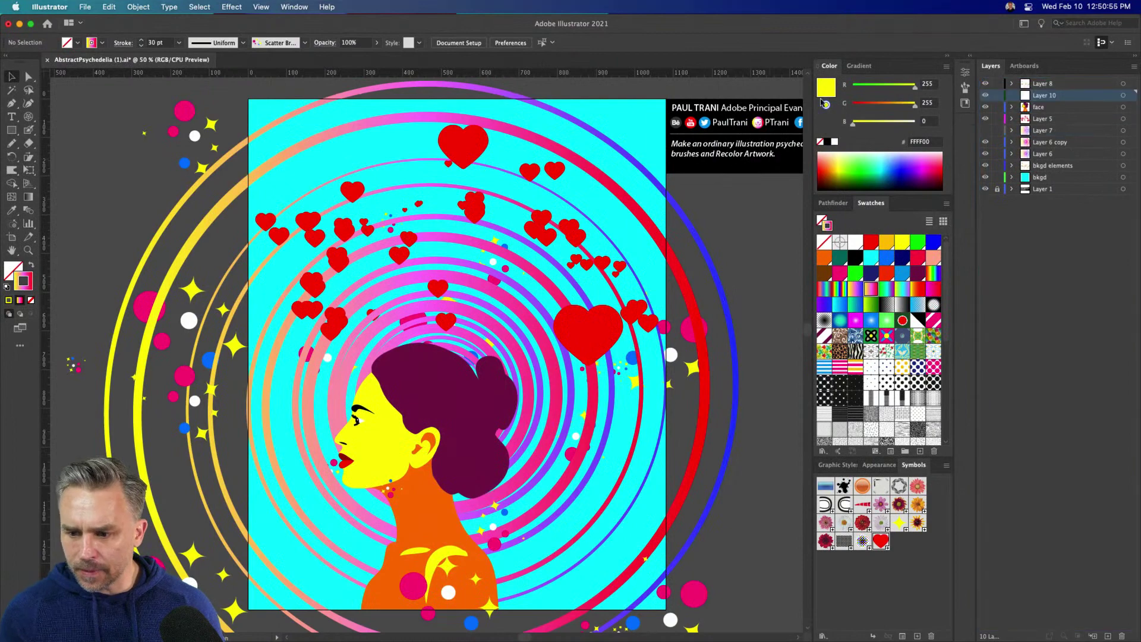
Step: Browse the brush collection and choose the black-and-white spotted border pattern brush for work on the woman's head
{"action": "left_click", "coordinate": [969, 59]}
{"action": "left_click", "coordinate": [798, 56]}
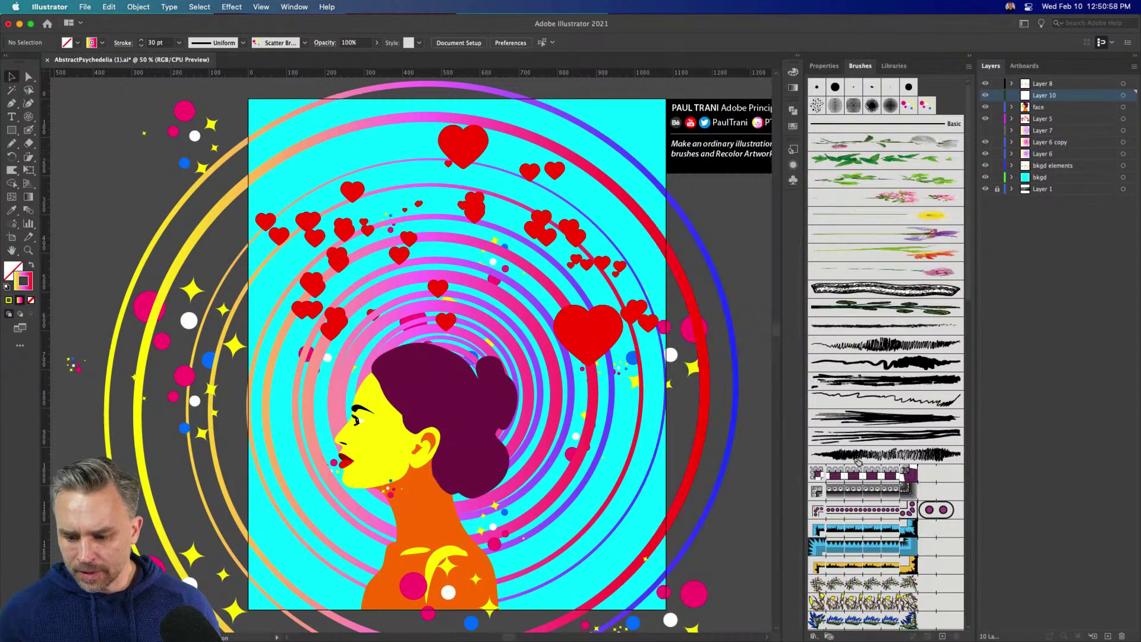
{"action": "scroll", "coordinate": [858, 461], "scroll_direction": "down", "scroll_amount": 10}
{"action": "scroll", "coordinate": [859, 459], "scroll_direction": "up", "scroll_amount": 5}
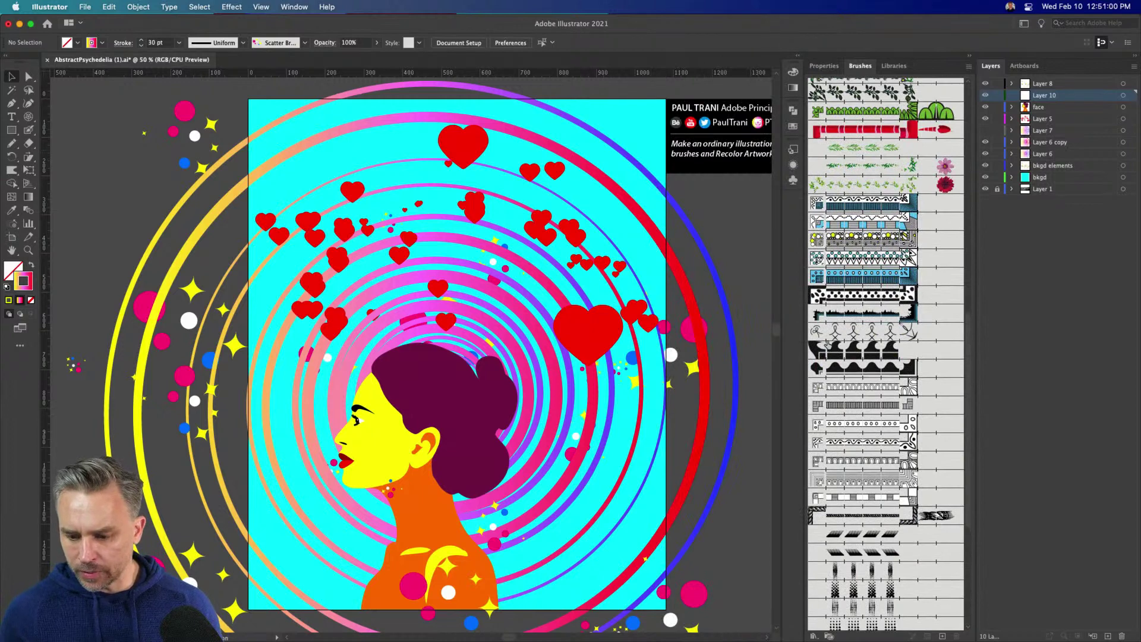
{"action": "scroll", "coordinate": [823, 340], "scroll_direction": "up", "scroll_amount": 3}
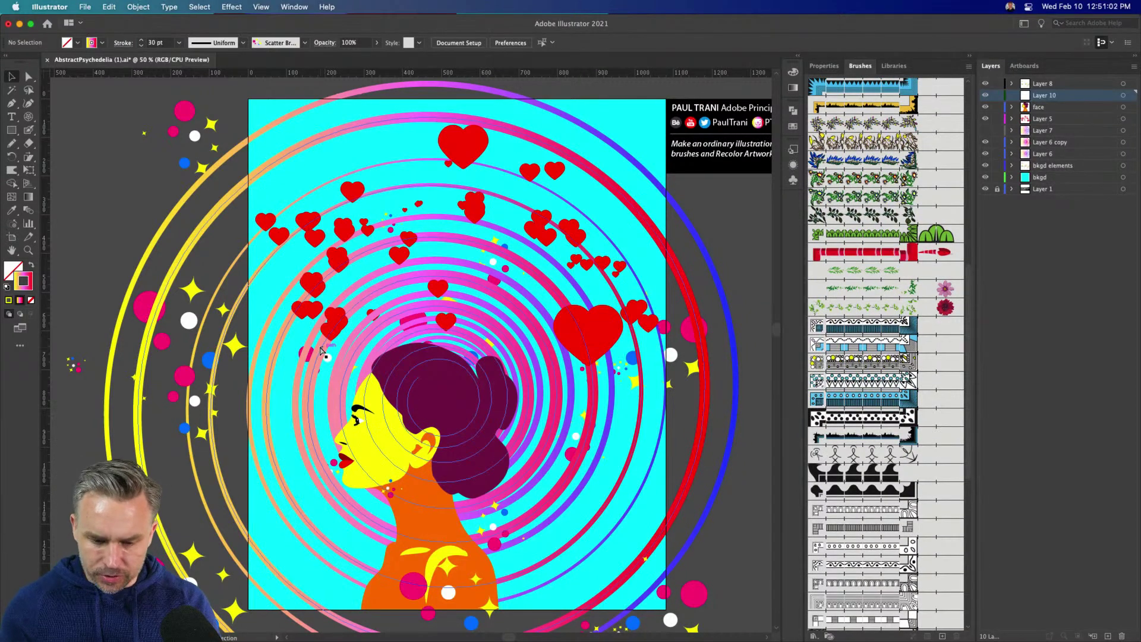
{"action": "key", "text": "super+equal"}
{"action": "key", "text": "super+equal"}
{"action": "scroll", "coordinate": [202, 263], "scroll_direction": "down", "scroll_amount": 4}
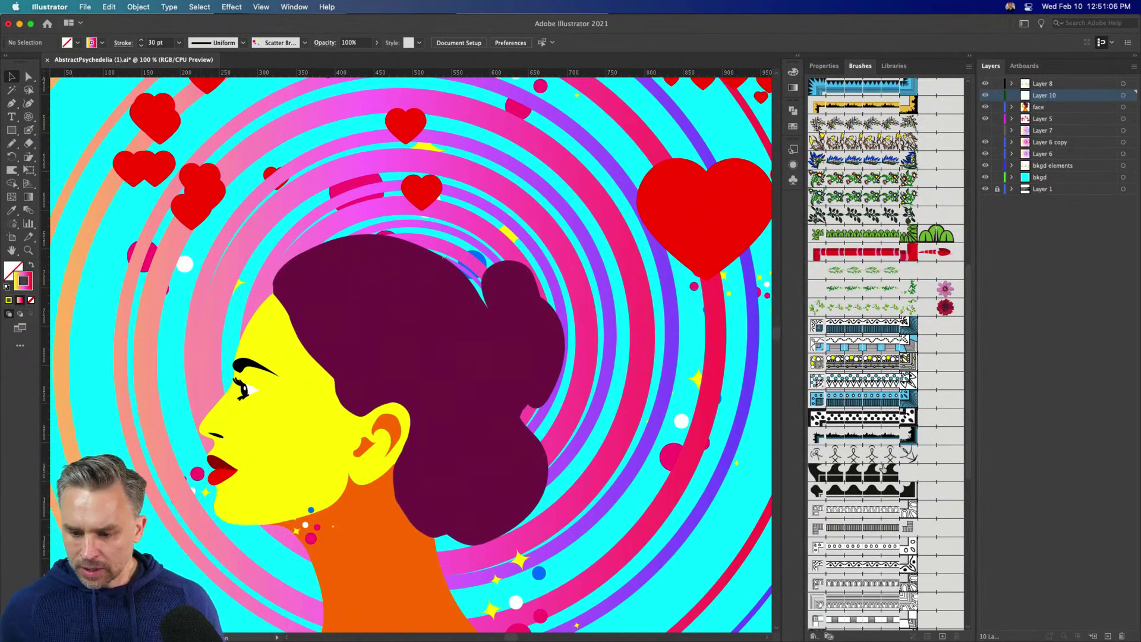
{"action": "left_click", "coordinate": [854, 419]}
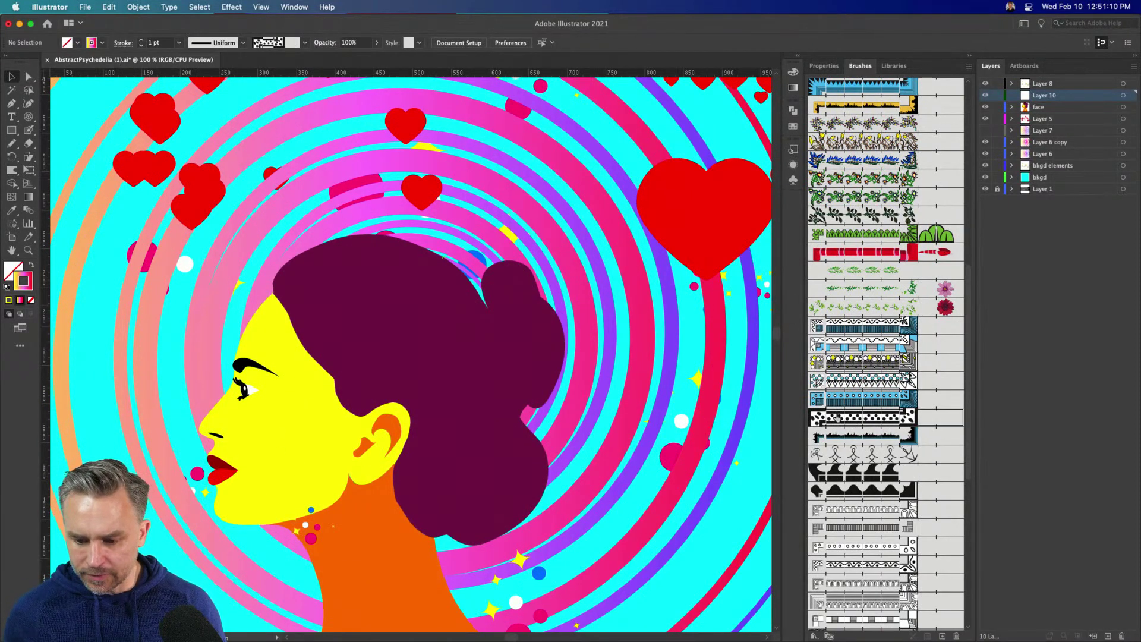
Step: Paint a long S-shaped strand with the spotted border brush, rising from the top of the woman's hair
{"action": "double_click", "coordinate": [836, 418]}
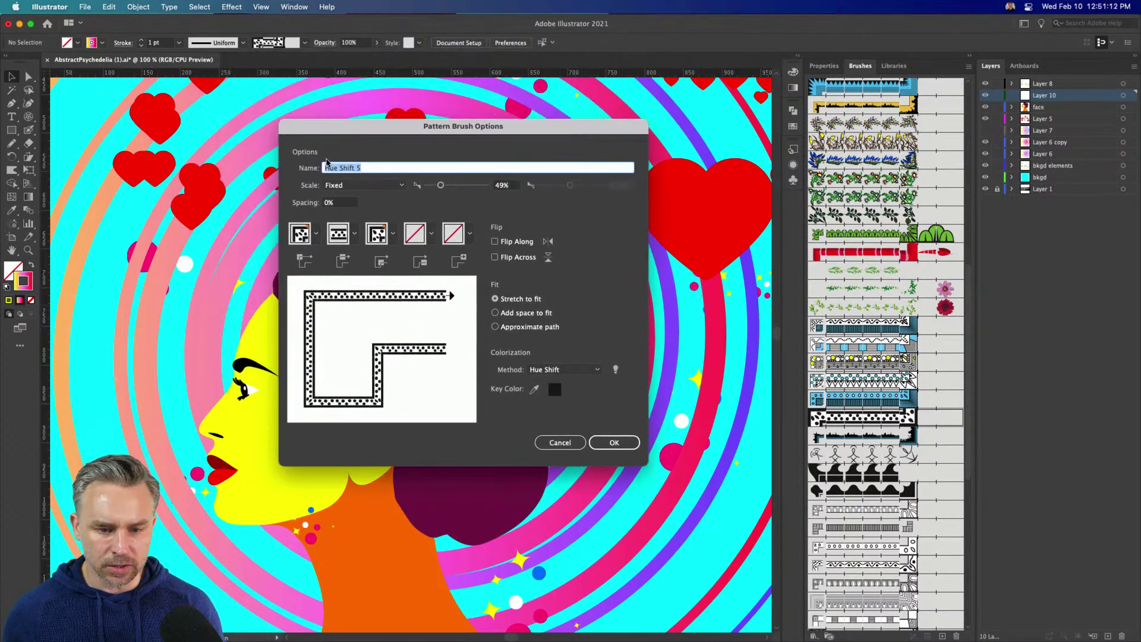
{"action": "left_click", "coordinate": [556, 442]}
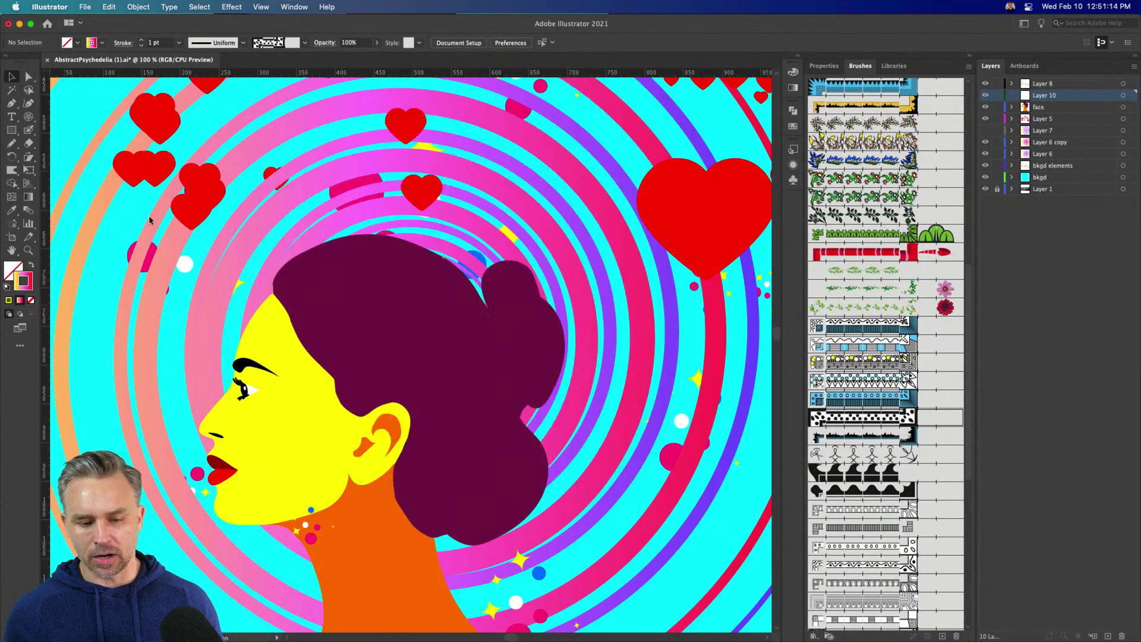
{"action": "key", "text": "b"}
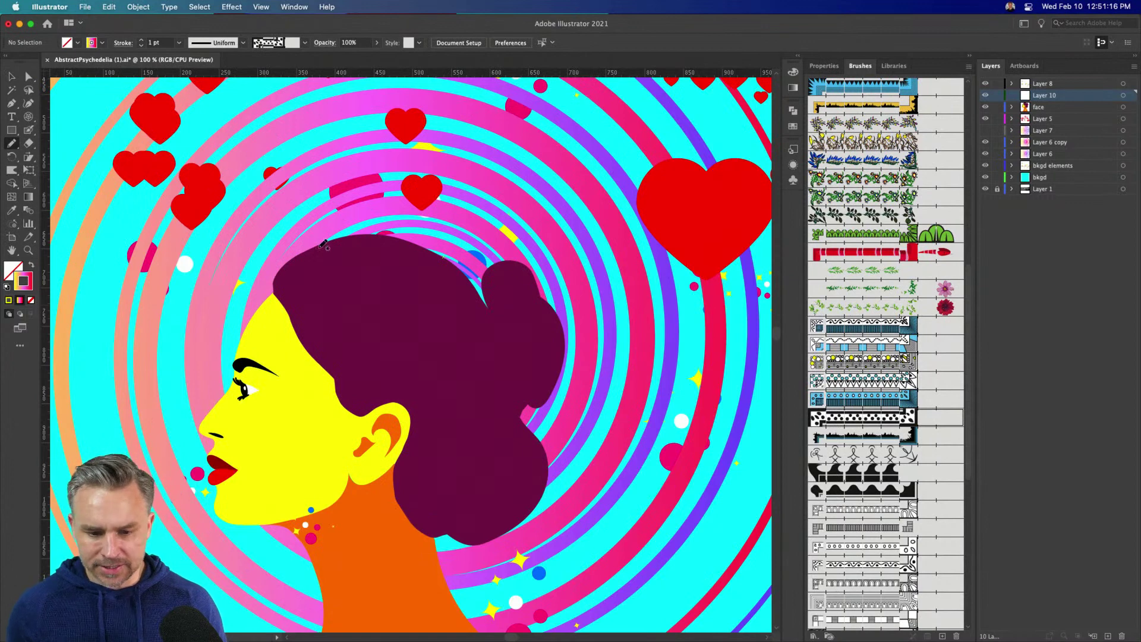
{"action": "left_click_drag", "start_coordinate": [391, 221], "coordinate": [541, 87]}
{"action": "scroll", "coordinate": [303, 233], "scroll_direction": "up", "scroll_amount": 3}
Step: Set the painted strand's stroke to 3 pt with the triangular width profile that tapers to a point
{"action": "key", "text": "v"}
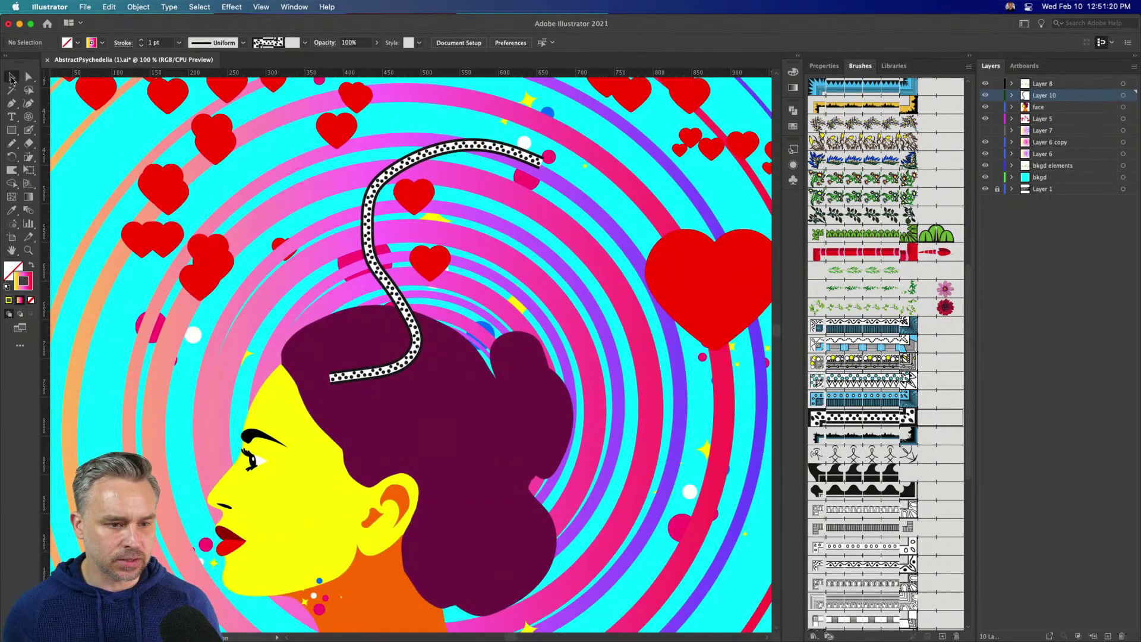
{"action": "left_click", "coordinate": [378, 182]}
{"action": "left_click", "coordinate": [140, 41]}
{"action": "left_click", "coordinate": [244, 44]}
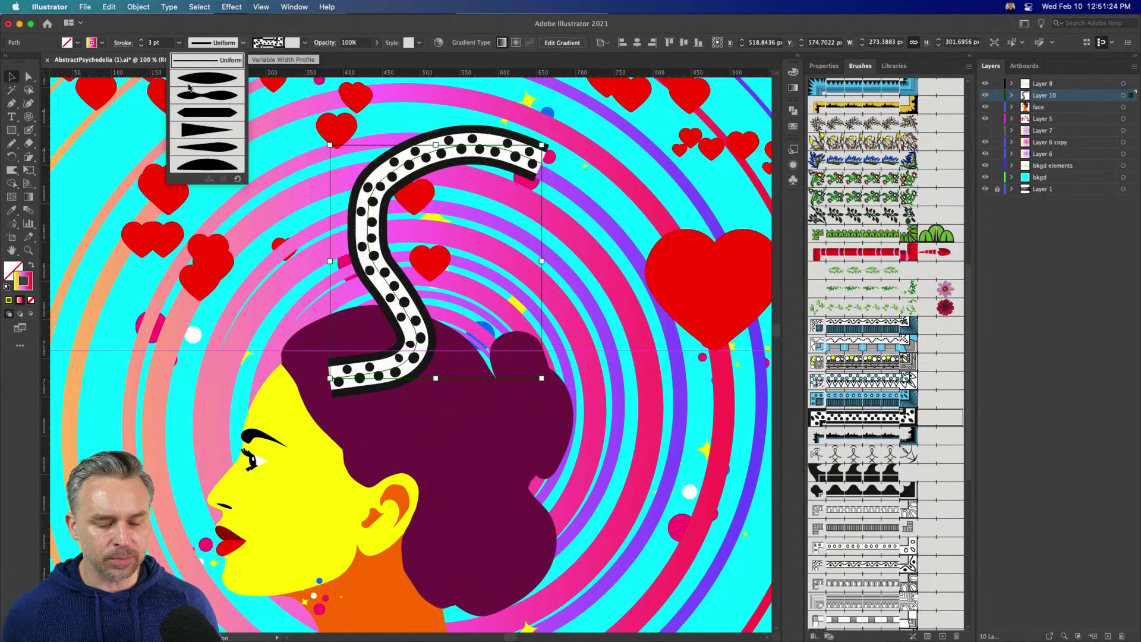
{"action": "left_click", "coordinate": [194, 130]}
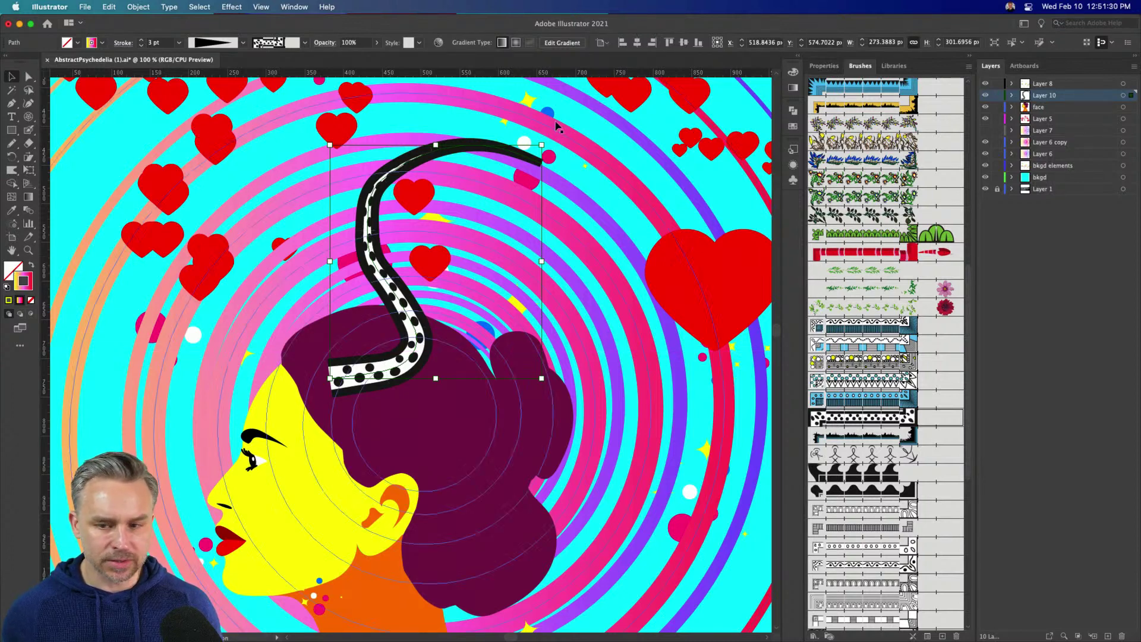
Step: Recolor the strand's stroke with a solid dark purple swatch that matches the hair
{"action": "left_click", "coordinate": [792, 88]}
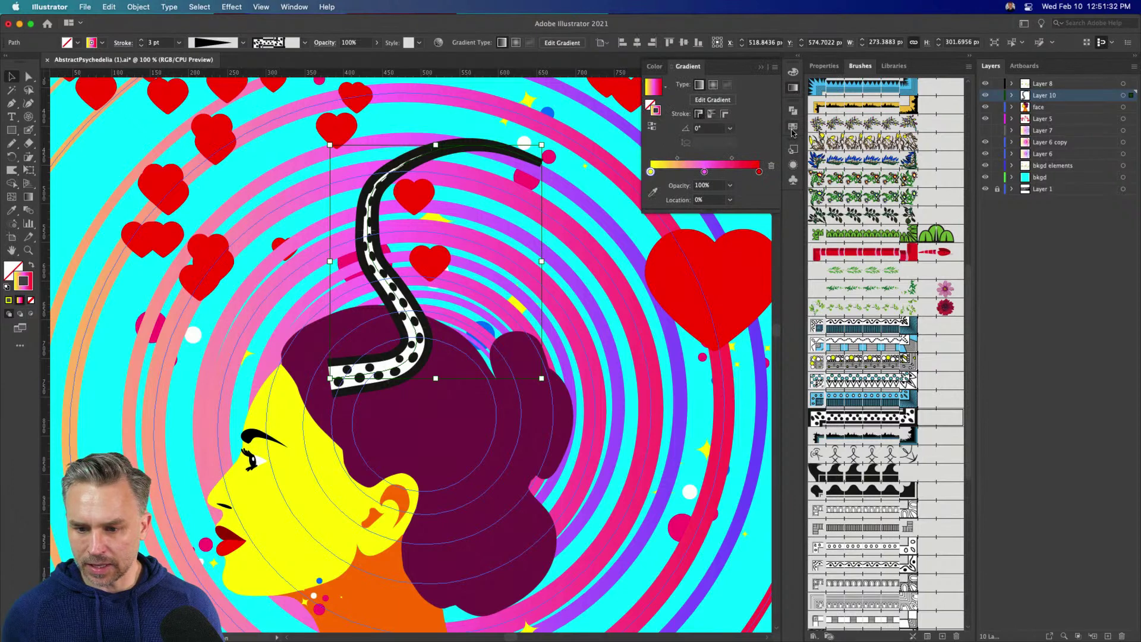
{"action": "left_click", "coordinate": [793, 128]}
{"action": "left_click", "coordinate": [699, 148]}
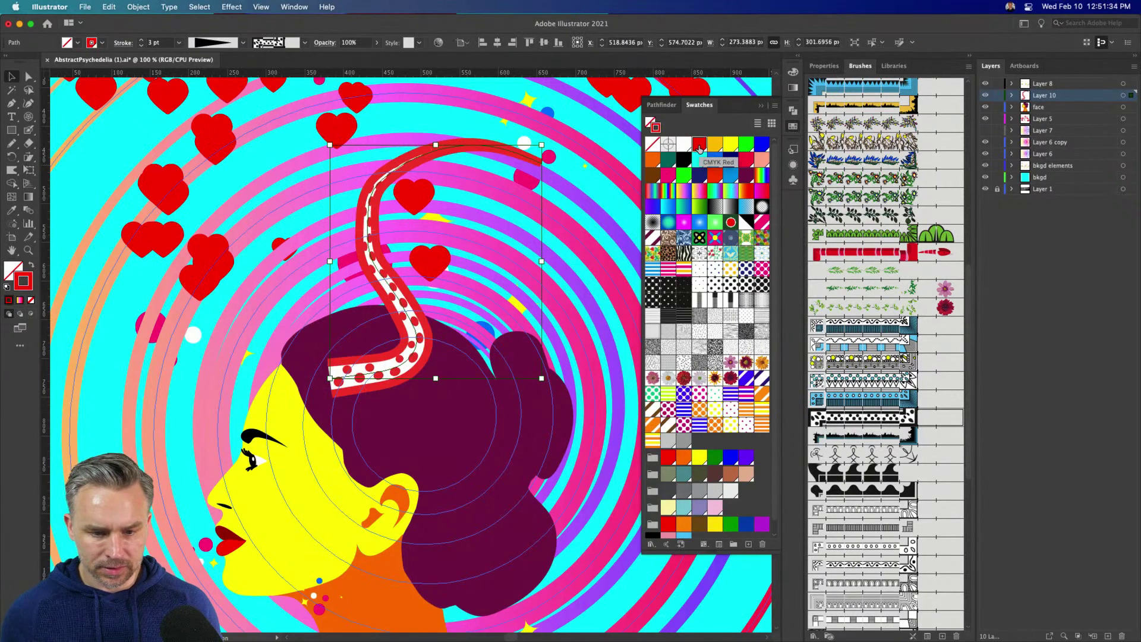
{"action": "left_click", "coordinate": [745, 175]}
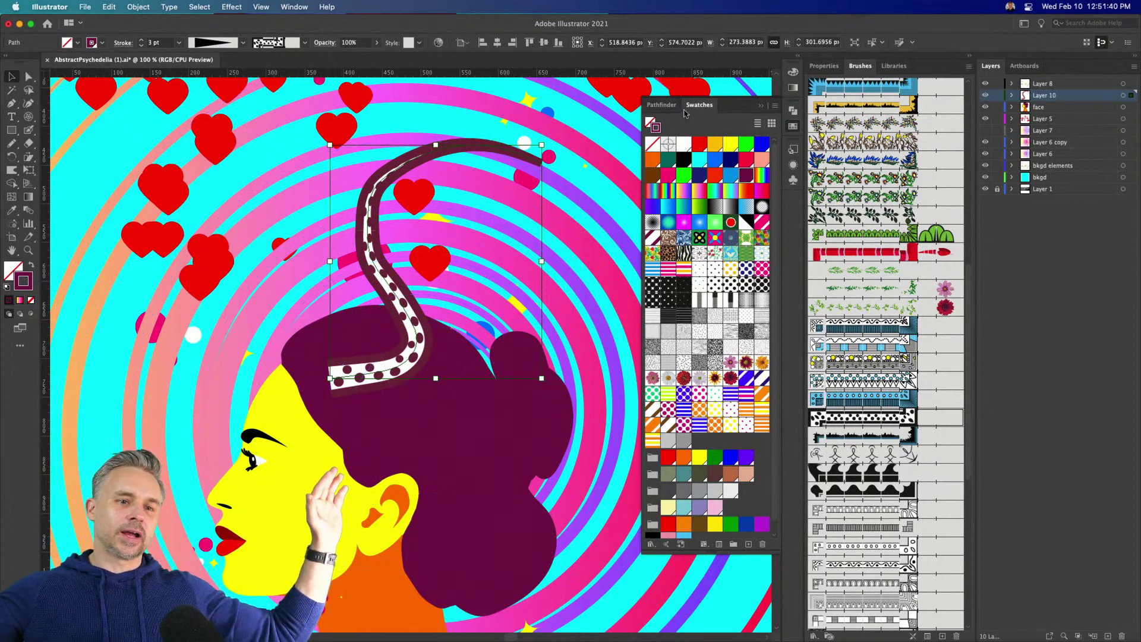
Step: Paint three more tapered spotted strands curling up and outward from the front, crown and back of the hair
{"action": "key", "text": "b"}
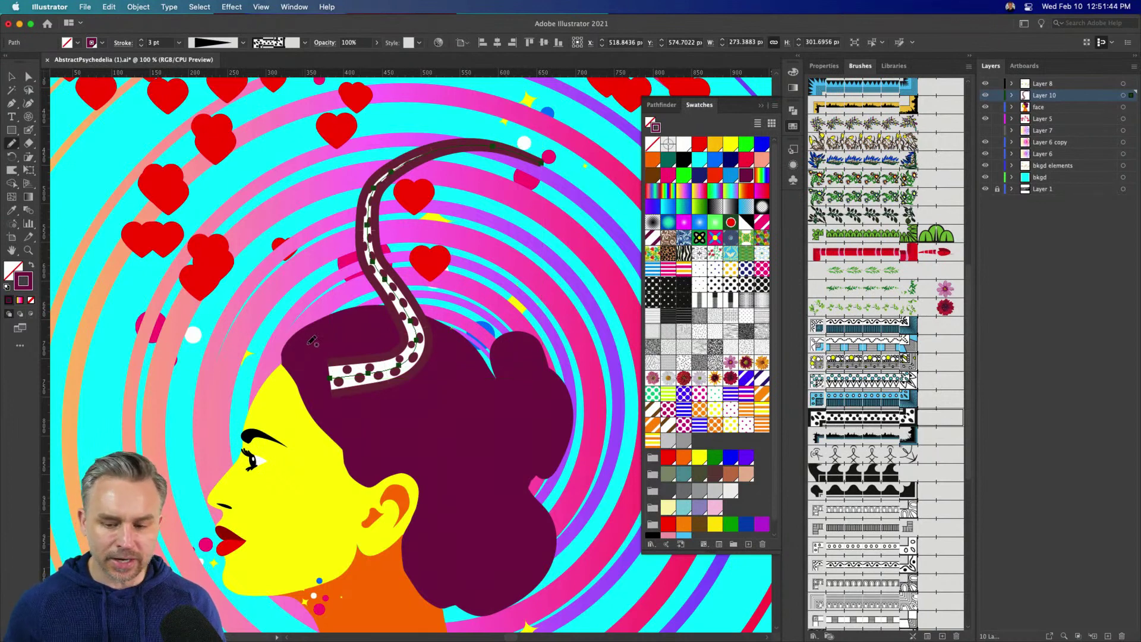
{"action": "left_click", "coordinate": [793, 126]}
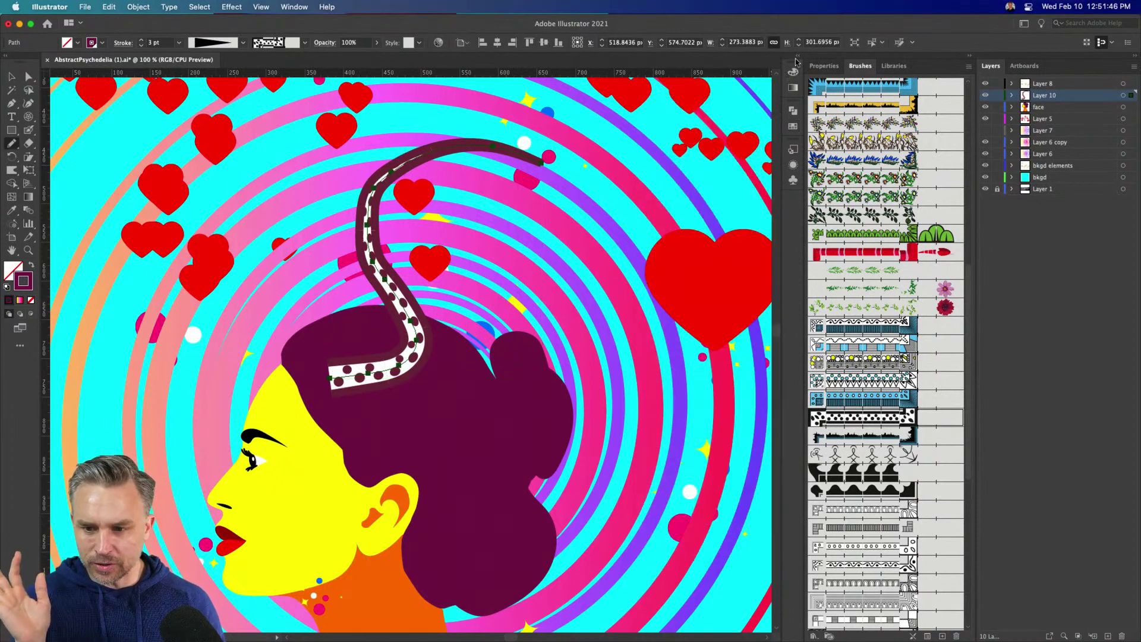
{"action": "mouse_move", "coordinate": [314, 352]}
{"action": "left_mouse_down"}
{"action": "mouse_move", "coordinate": [319, 241]}
{"action": "mouse_move", "coordinate": [256, 119]}
{"action": "left_mouse_up"}
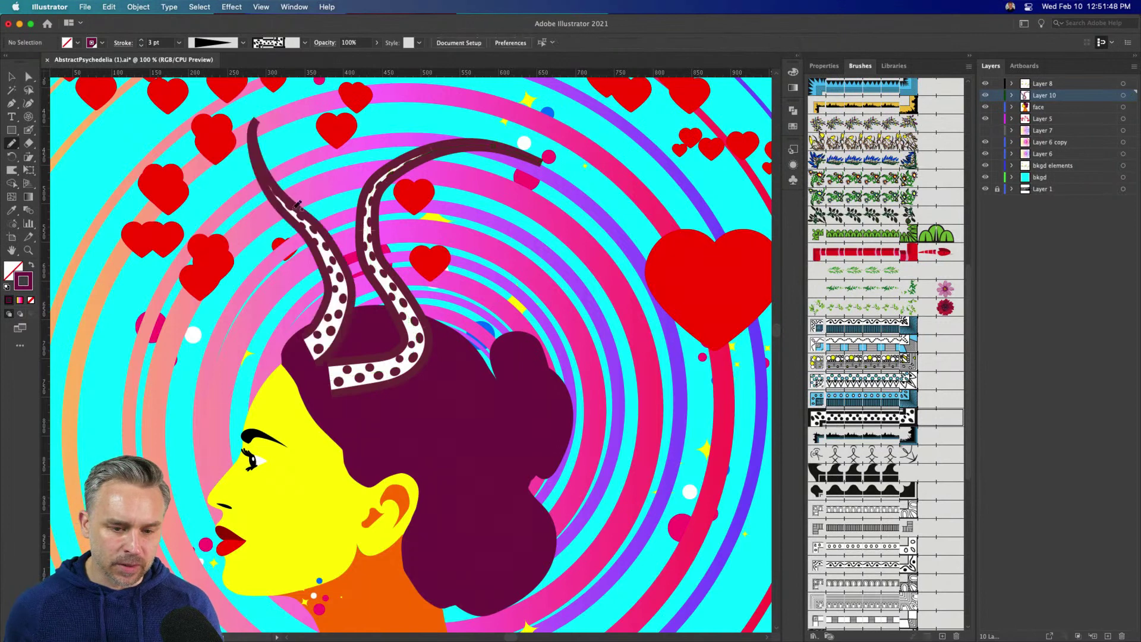
{"action": "mouse_move", "coordinate": [433, 363]}
{"action": "left_mouse_down"}
{"action": "mouse_move", "coordinate": [496, 349]}
{"action": "mouse_move", "coordinate": [491, 203]}
{"action": "mouse_move", "coordinate": [606, 196]}
{"action": "left_mouse_up"}
{"action": "mouse_move", "coordinate": [492, 433]}
{"action": "left_mouse_down"}
{"action": "mouse_move", "coordinate": [536, 395]}
{"action": "mouse_move", "coordinate": [467, 305]}
{"action": "mouse_move", "coordinate": [558, 230]}
{"action": "mouse_move", "coordinate": [708, 310]}
{"action": "mouse_move", "coordinate": [774, 187]}
{"action": "mouse_move", "coordinate": [704, 125]}
{"action": "left_mouse_up"}
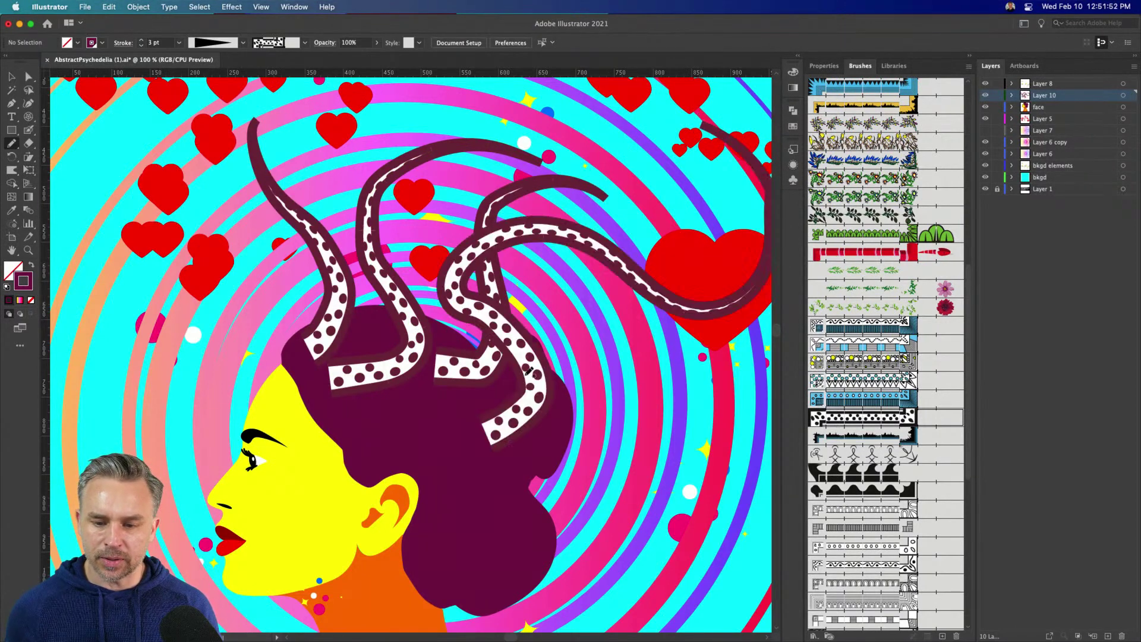
Step: Set the Pencil tool's fidelity to its smoothest setting
{"action": "left_click", "coordinate": [11, 144]}
{"action": "double_click", "coordinate": [11, 144]}
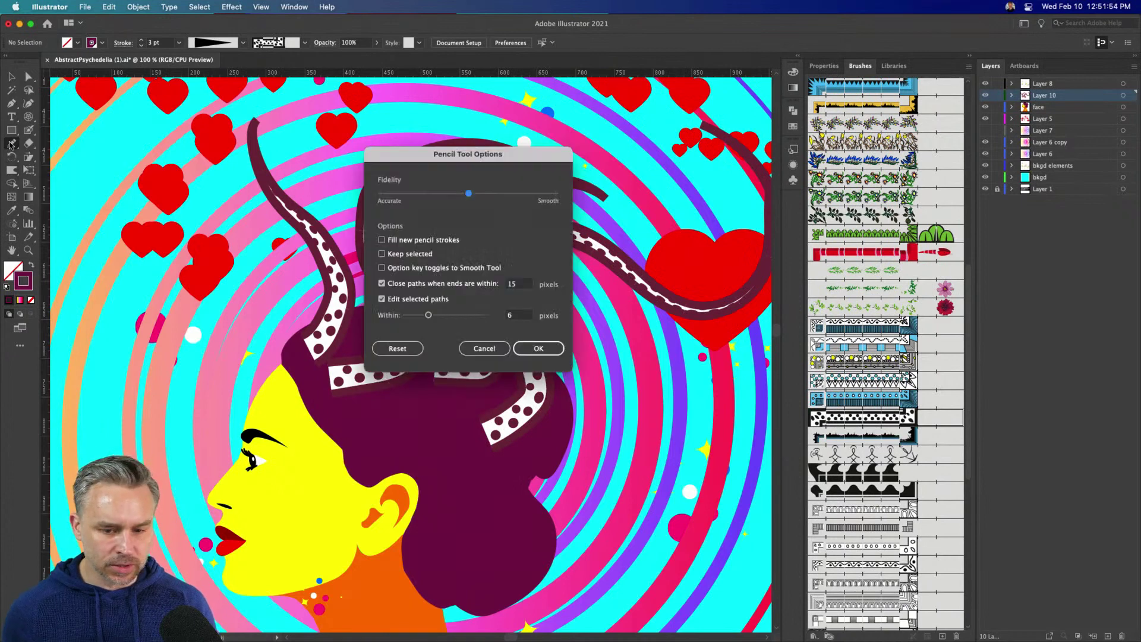
{"action": "left_click_drag", "start_coordinate": [493, 197], "coordinate": [569, 224]}
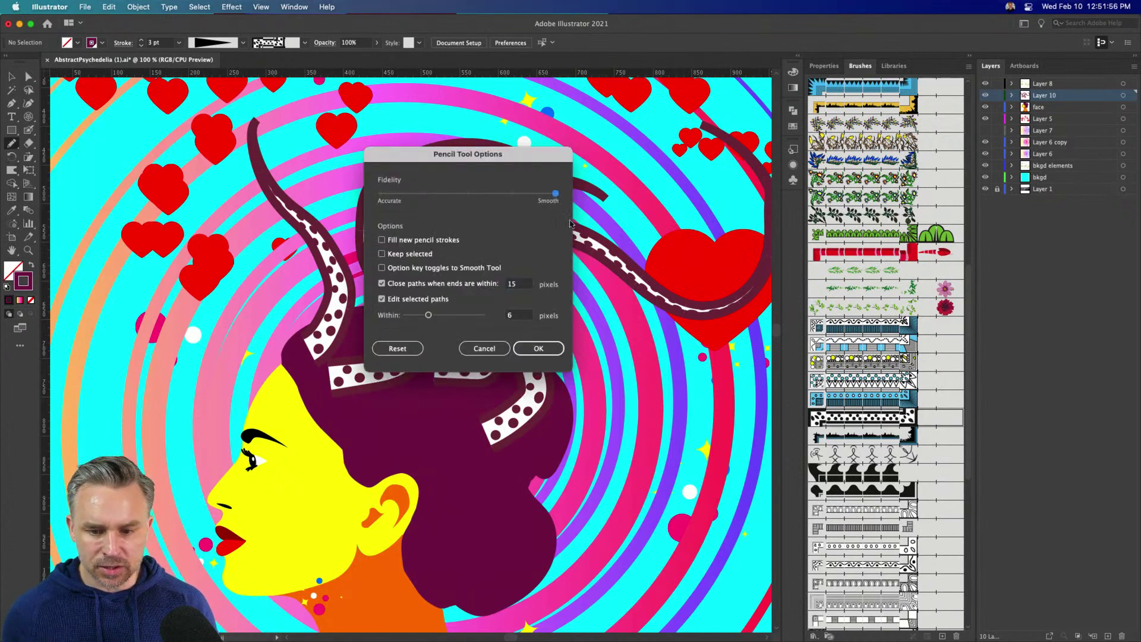
{"action": "left_click", "coordinate": [539, 347]}
Step: Paint more long curling spotted strands from the back and lower hair, plus strands sweeping across to the face side
{"action": "mouse_move", "coordinate": [443, 396]}
{"action": "left_mouse_down"}
{"action": "mouse_move", "coordinate": [469, 373]}
{"action": "mouse_move", "coordinate": [602, 503]}
{"action": "mouse_move", "coordinate": [775, 514]}
{"action": "mouse_move", "coordinate": [769, 538]}
{"action": "left_mouse_up"}
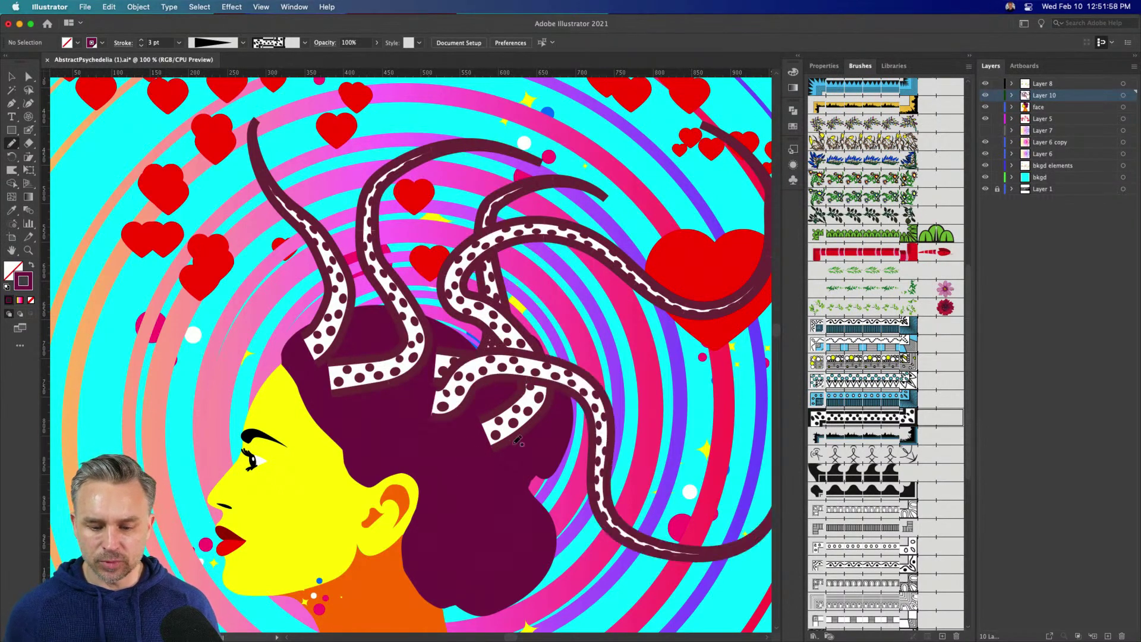
{"action": "mouse_move", "coordinate": [439, 461]}
{"action": "left_mouse_down"}
{"action": "mouse_move", "coordinate": [602, 483]}
{"action": "mouse_move", "coordinate": [660, 609]}
{"action": "mouse_move", "coordinate": [734, 378]}
{"action": "mouse_move", "coordinate": [596, 334]}
{"action": "mouse_move", "coordinate": [647, 446]}
{"action": "mouse_move", "coordinate": [693, 397]}
{"action": "mouse_move", "coordinate": [637, 395]}
{"action": "left_mouse_up"}
{"action": "key", "text": "super+minus"}
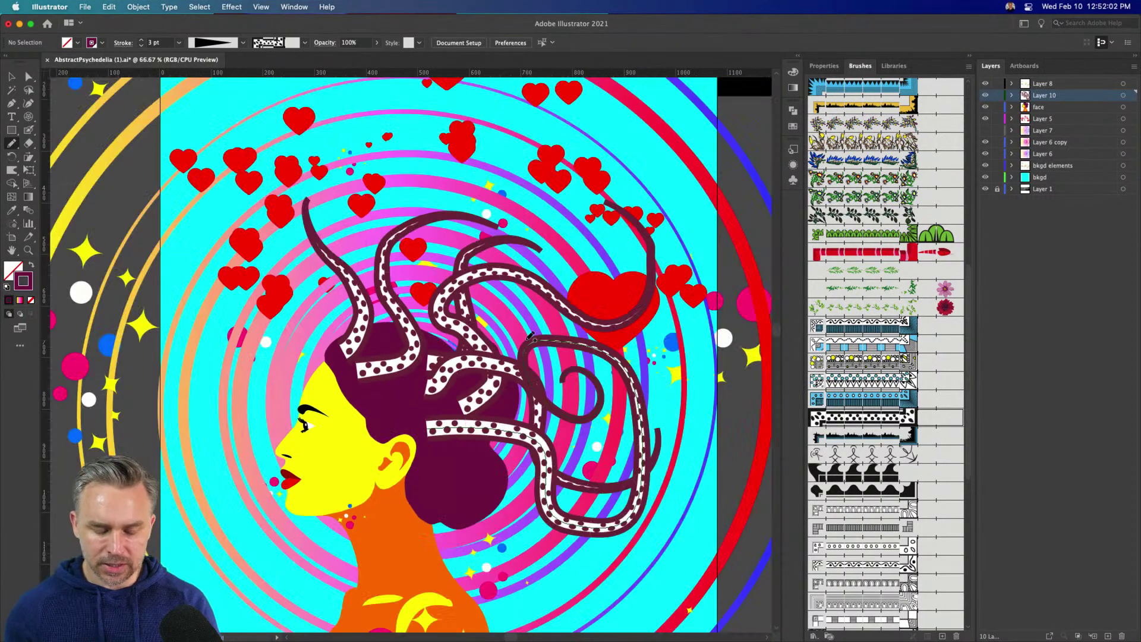
{"action": "mouse_move", "coordinate": [389, 409]}
{"action": "left_mouse_down"}
{"action": "mouse_move", "coordinate": [532, 575]}
{"action": "mouse_move", "coordinate": [586, 419]}
{"action": "mouse_move", "coordinate": [544, 484]}
{"action": "mouse_move", "coordinate": [256, 545]}
{"action": "mouse_move", "coordinate": [172, 492]}
{"action": "left_mouse_up"}
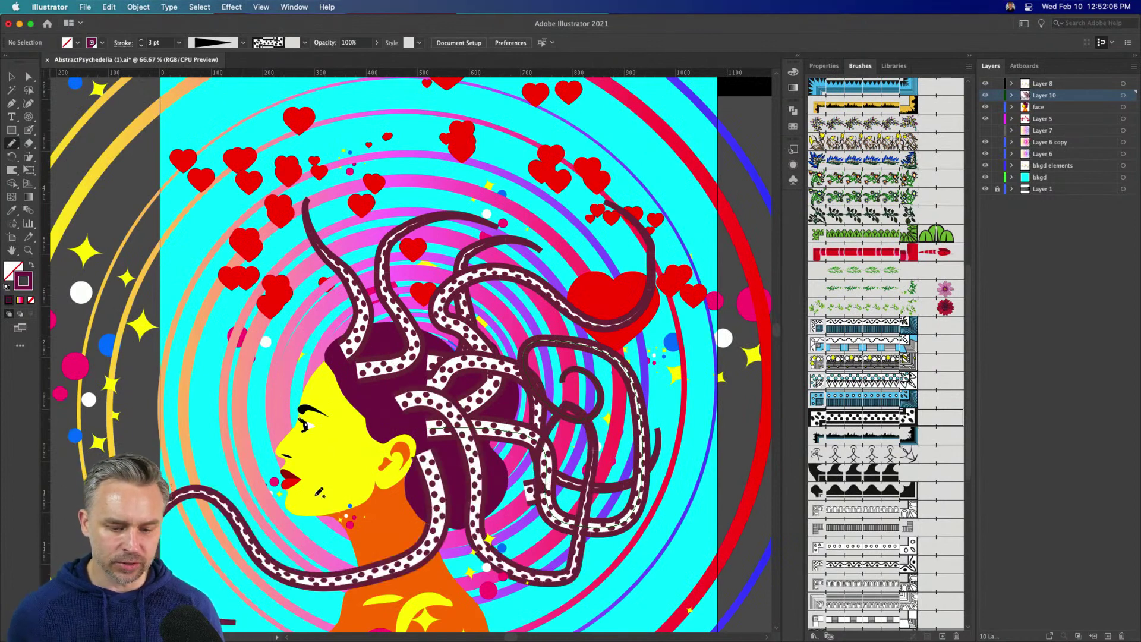
{"action": "mouse_move", "coordinate": [378, 390]}
{"action": "left_mouse_down"}
{"action": "mouse_move", "coordinate": [316, 374]}
{"action": "mouse_move", "coordinate": [254, 275]}
{"action": "mouse_move", "coordinate": [180, 323]}
{"action": "left_mouse_up"}
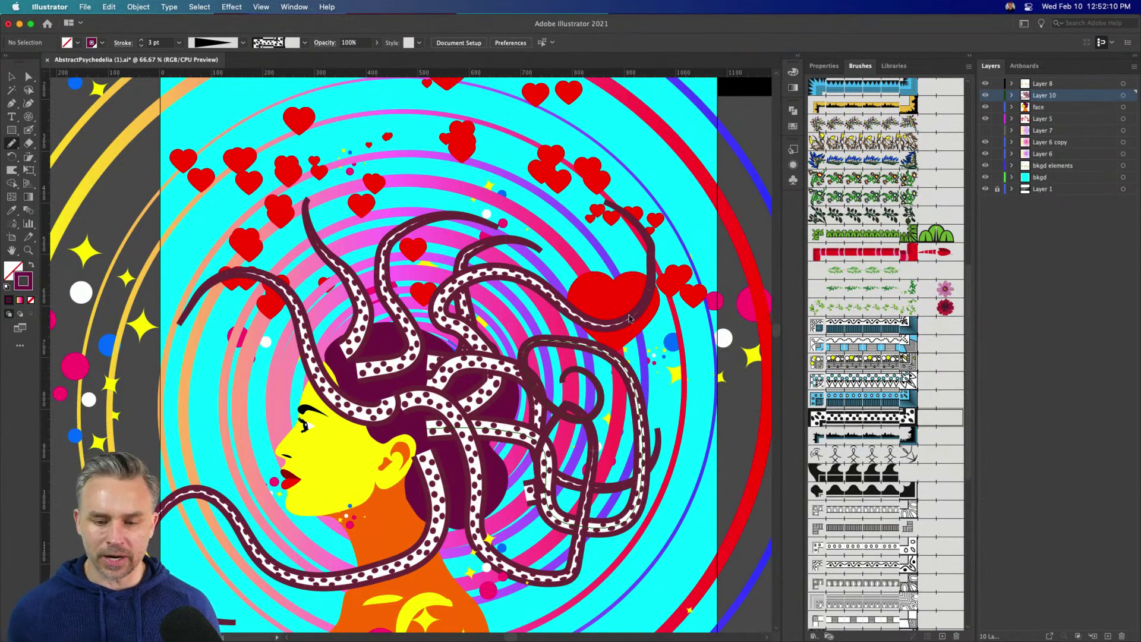
Step: Lock every layer except Layer 10 and select all the painted hair strands
{"action": "left_click_drag", "start_coordinate": [997, 112], "coordinate": [1003, 213]}
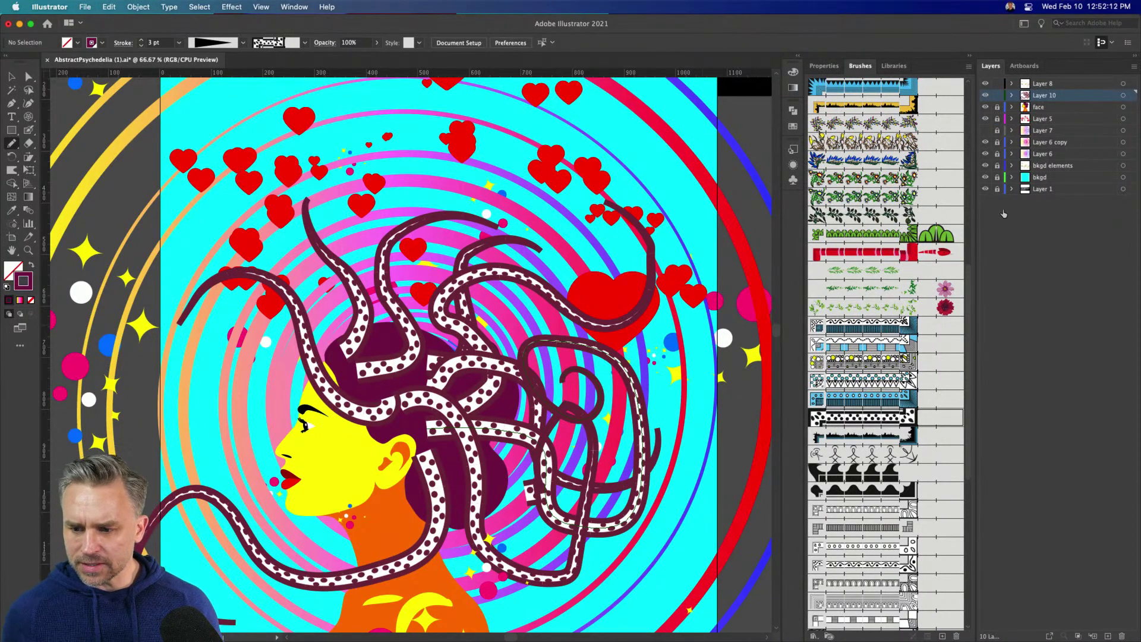
{"action": "key", "text": "v"}
{"action": "key", "text": "super+a"}
{"action": "left_click", "coordinate": [997, 84]}
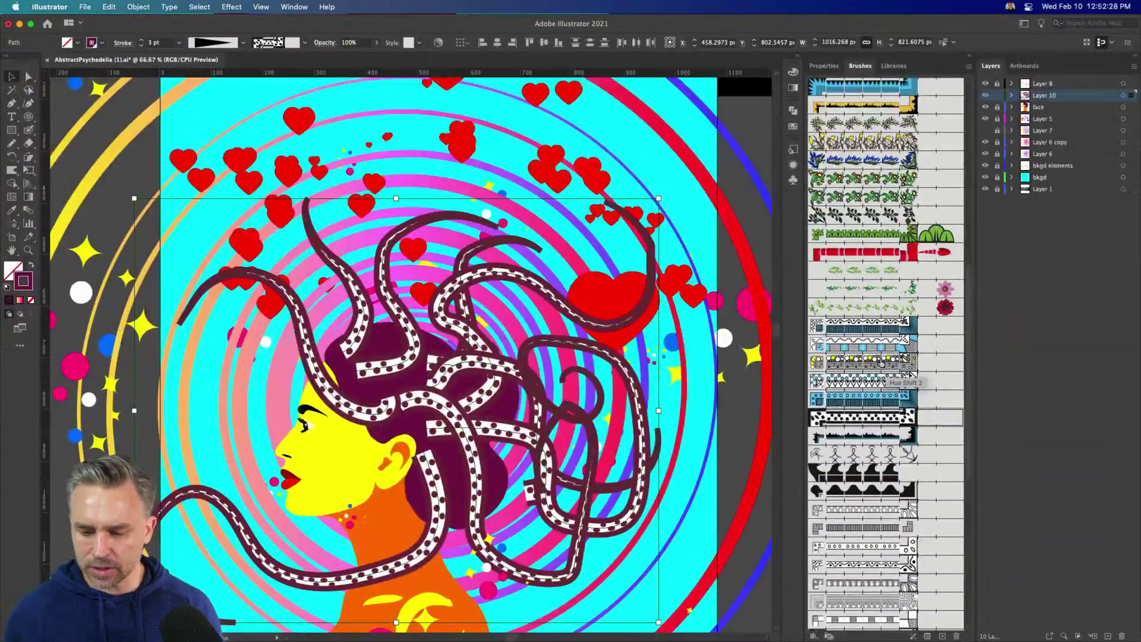
Step: Try the Hue Shift 2 pattern brush with the tapered width profile, and the blue border brush, on the selected strands
{"action": "left_click", "coordinate": [880, 362]}
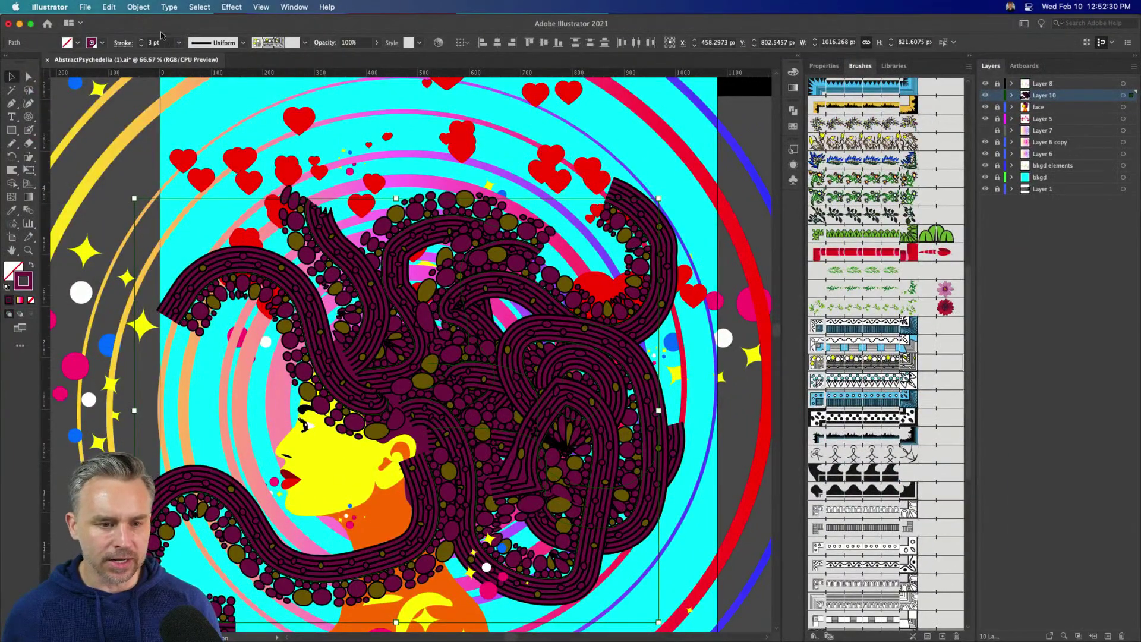
{"action": "left_click", "coordinate": [230, 44]}
{"action": "left_click", "coordinate": [218, 130]}
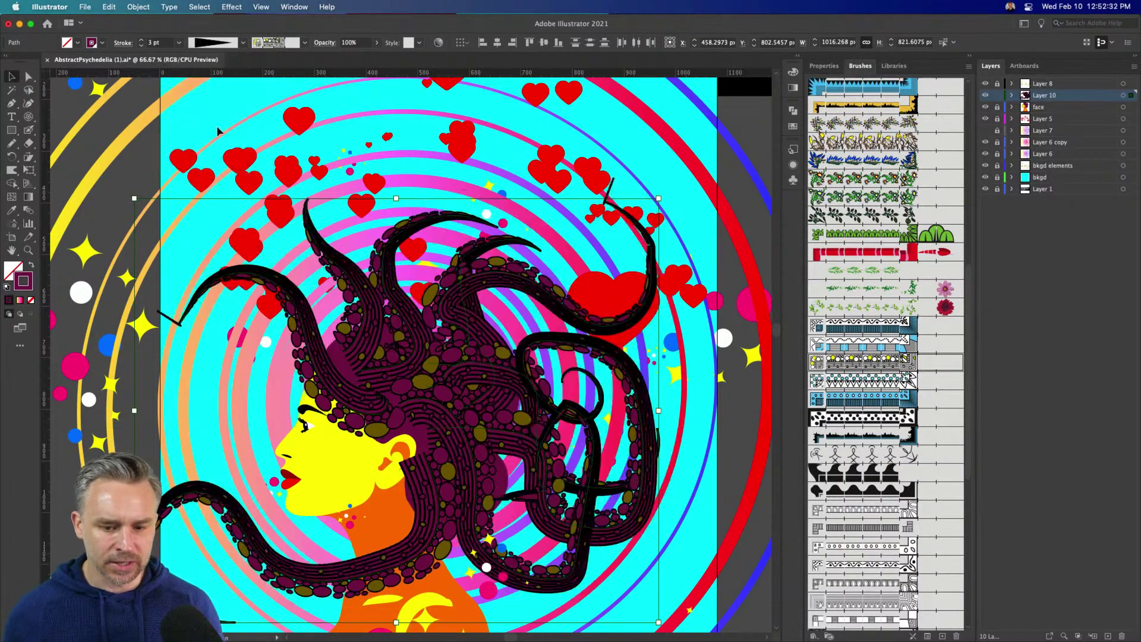
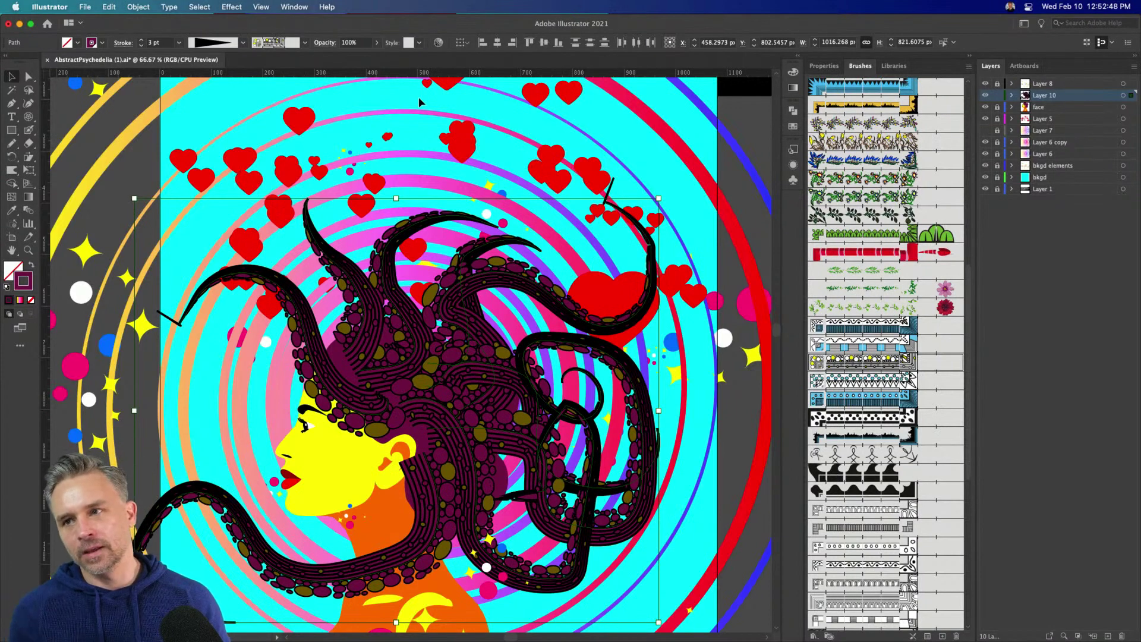
{"action": "left_click", "coordinate": [855, 398]}
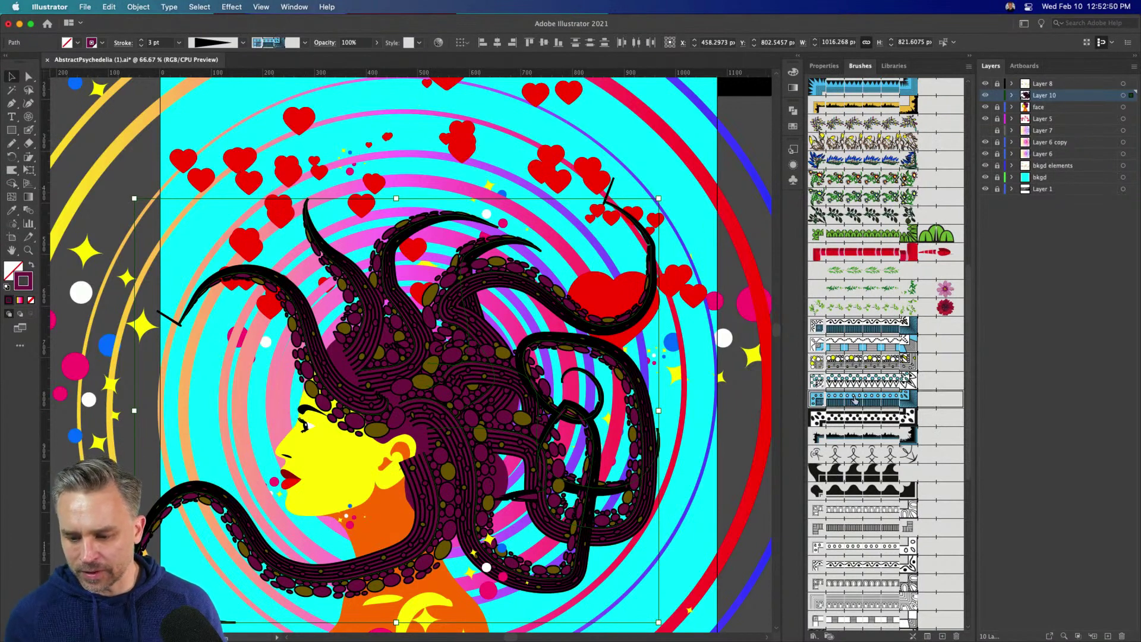
Step: Apply the jagged black border pattern brush with blue lines to the selected strands, using the tapered width profile
{"action": "left_click", "coordinate": [859, 435]}
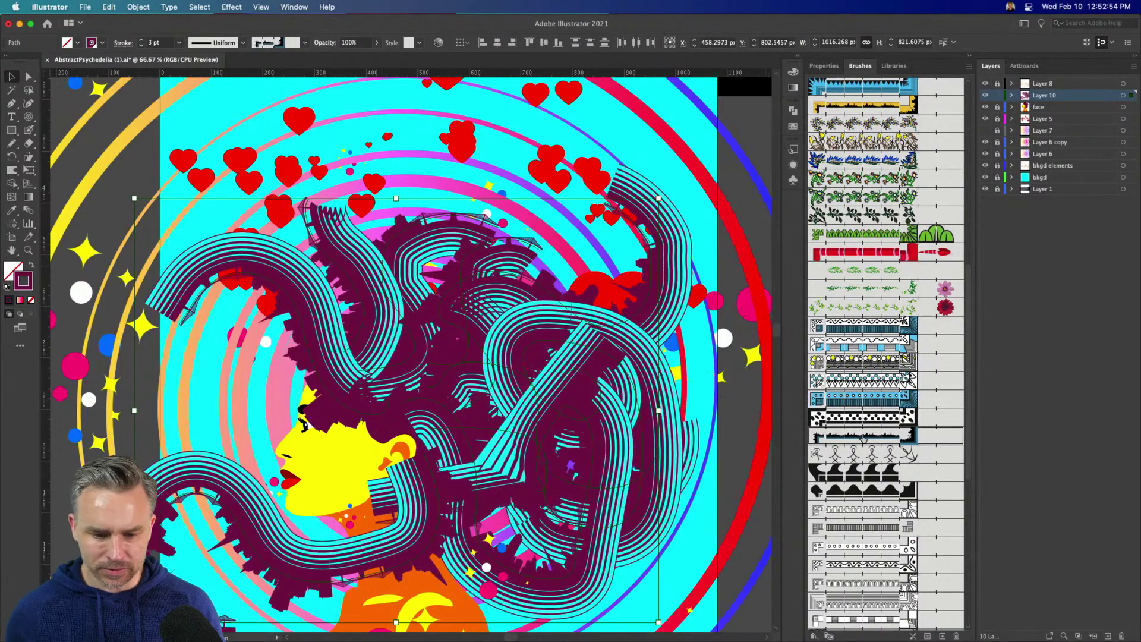
{"action": "left_click", "coordinate": [243, 43]}
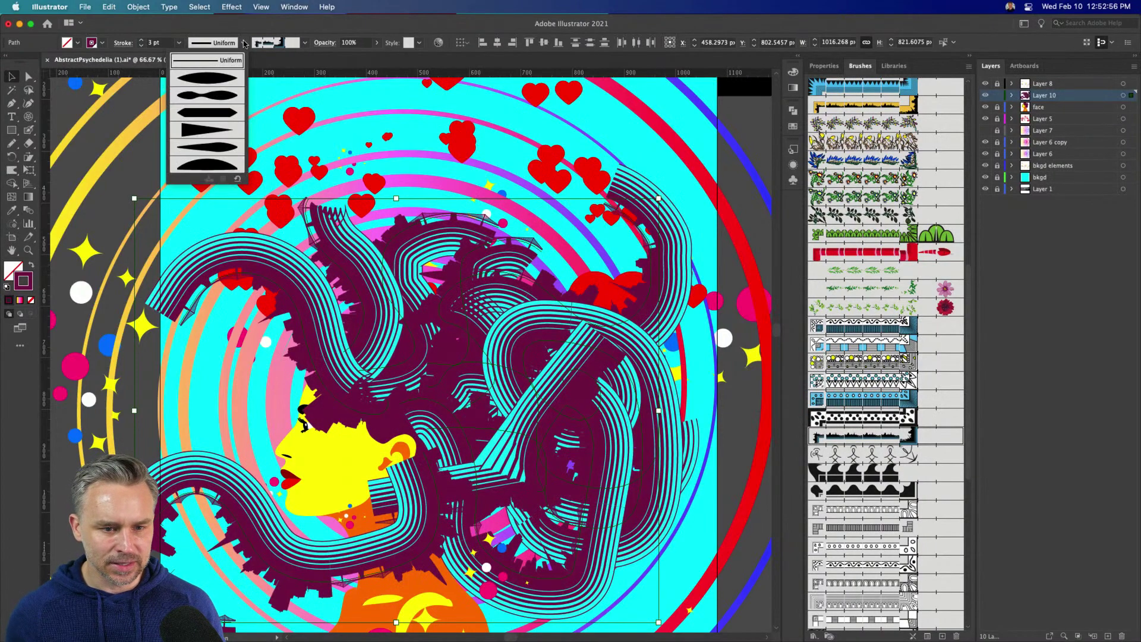
{"action": "left_click", "coordinate": [200, 131]}
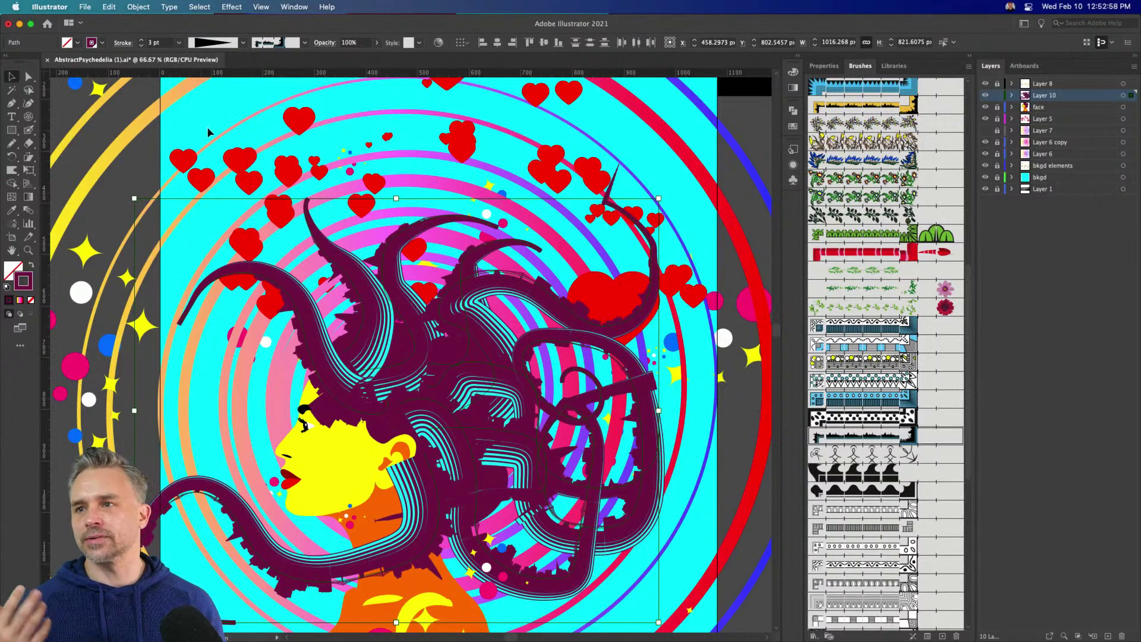
Step: Unlock every layer except Layer 1 and open the whole artwork in Recolor Artwork's advanced options
{"action": "left_click_drag", "start_coordinate": [997, 177], "coordinate": [998, 154]}
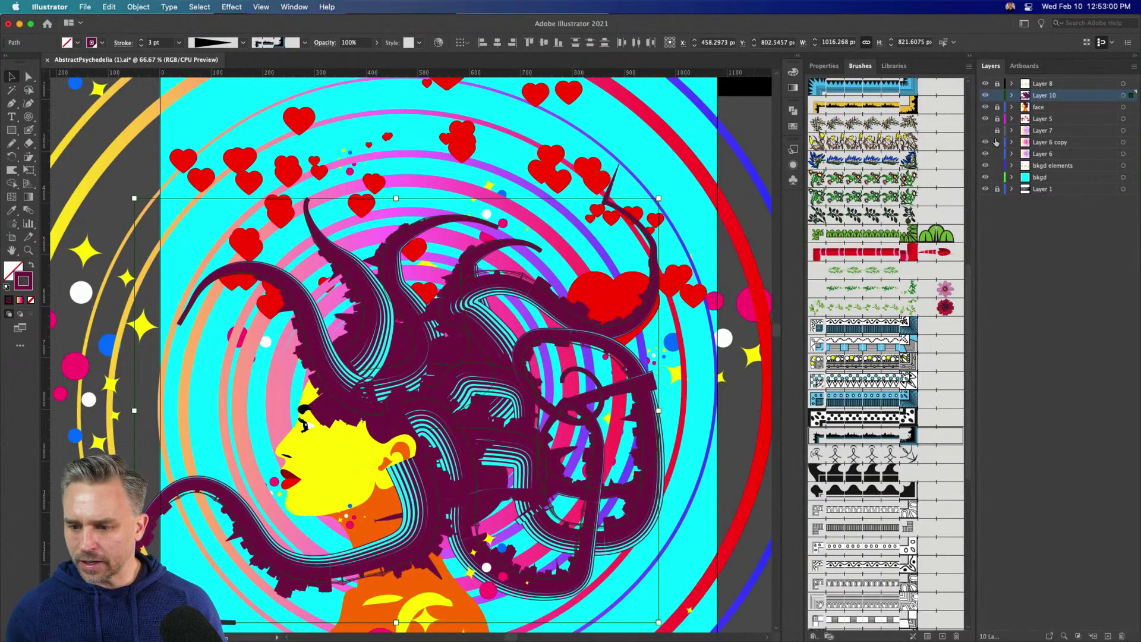
{"action": "key", "text": "super+a"}
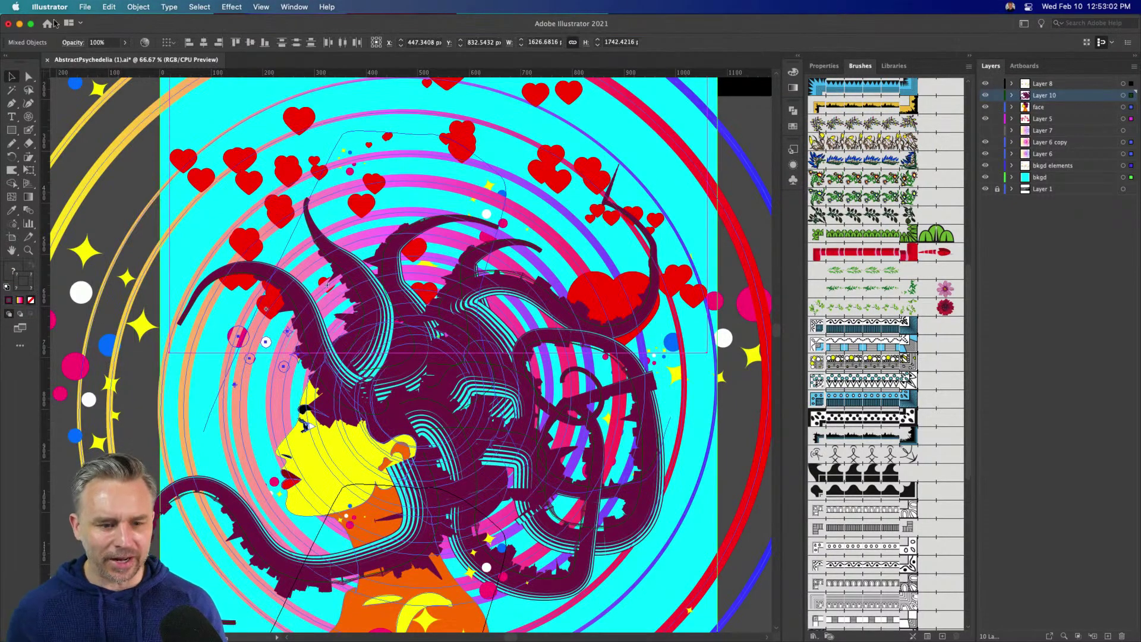
{"action": "left_click", "coordinate": [109, 6]}
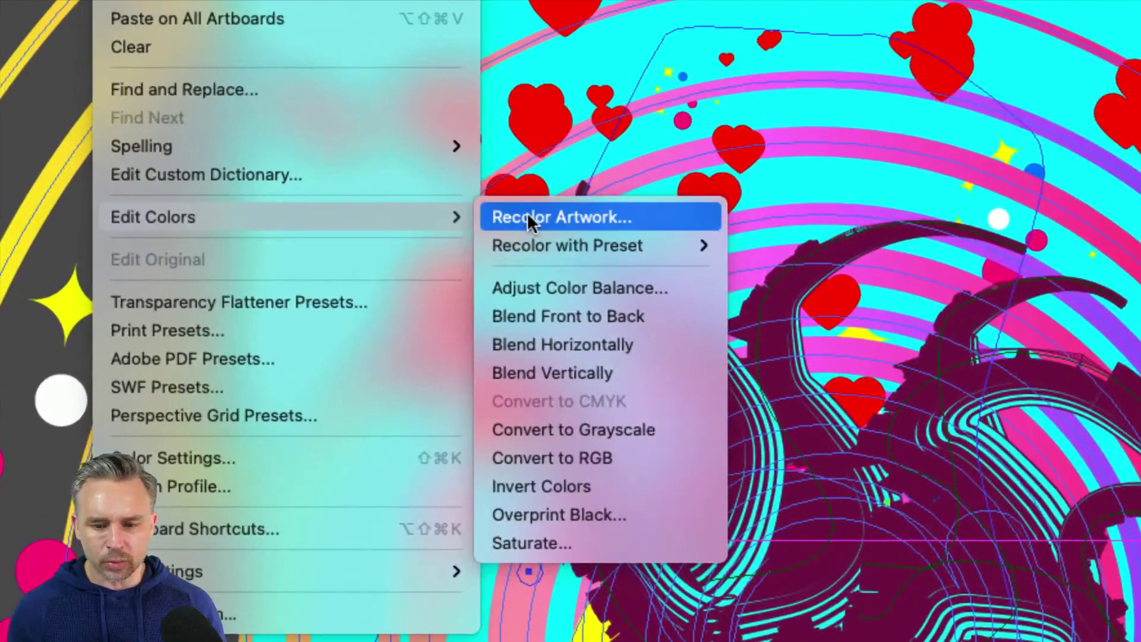
{"action": "left_click", "coordinate": [280, 215]}
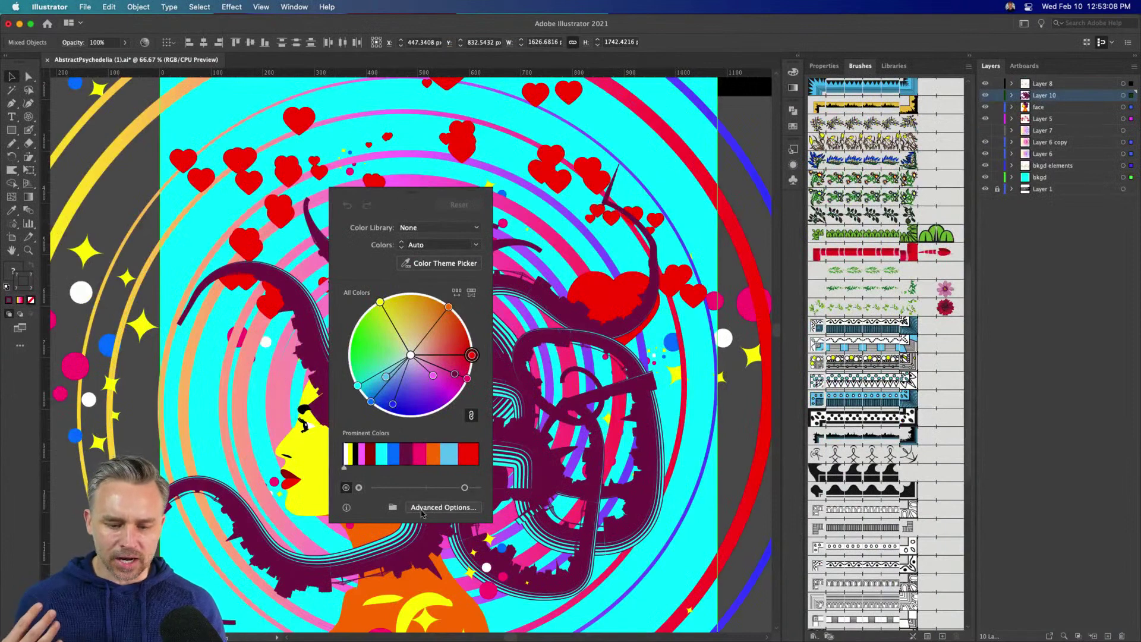
{"action": "left_click", "coordinate": [434, 512]}
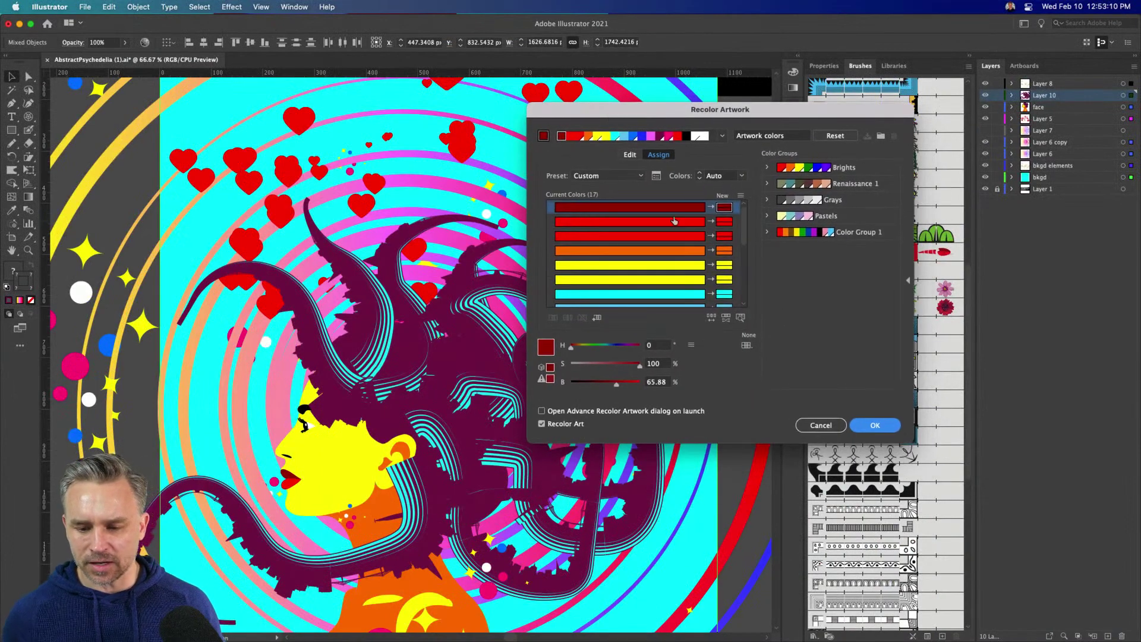
Step: Reduce the artwork's palette to 5 colors in Recolor Artwork
{"action": "scroll", "coordinate": [744, 233], "scroll_direction": "down", "scroll_amount": 5}
{"action": "scroll", "coordinate": [746, 232], "scroll_direction": "up", "scroll_amount": 5}
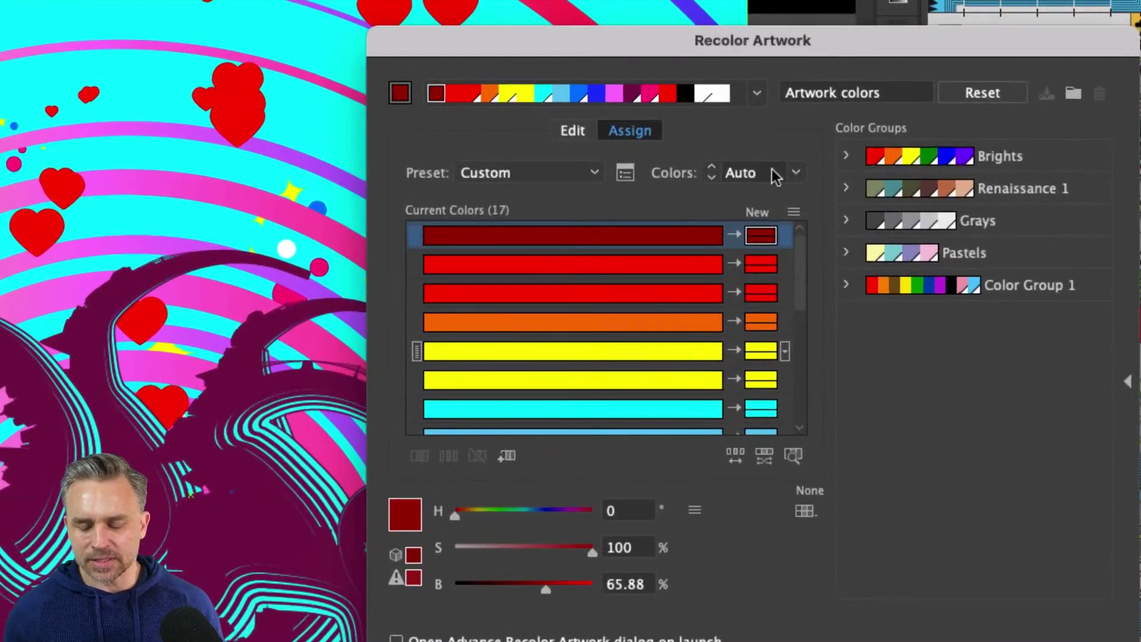
{"action": "left_click", "coordinate": [791, 172]}
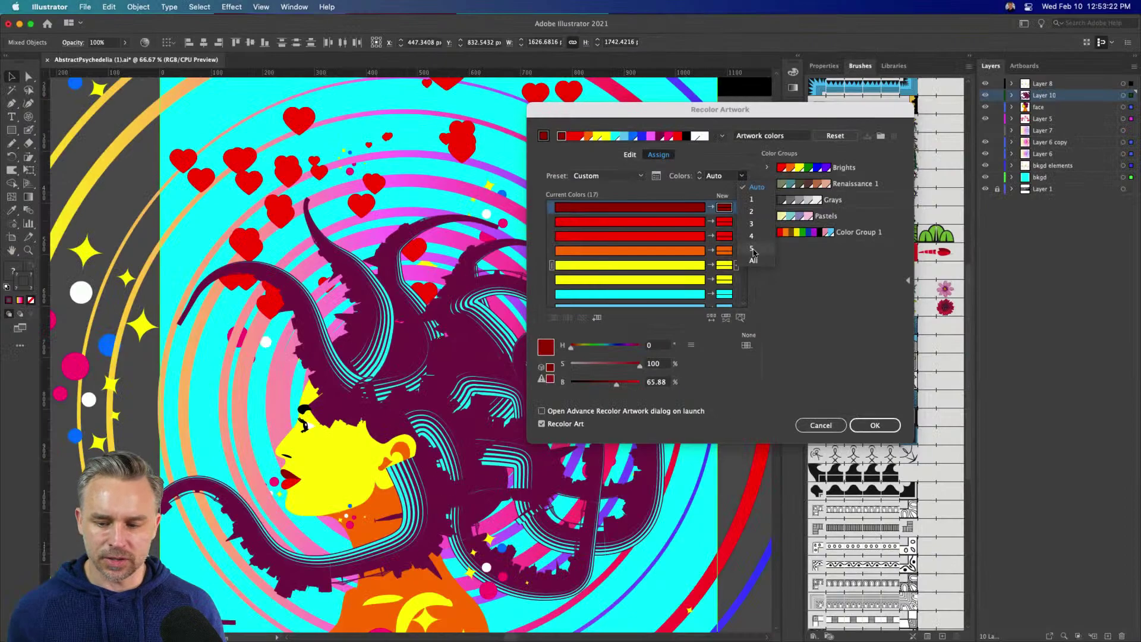
{"action": "left_click", "coordinate": [817, 319]}
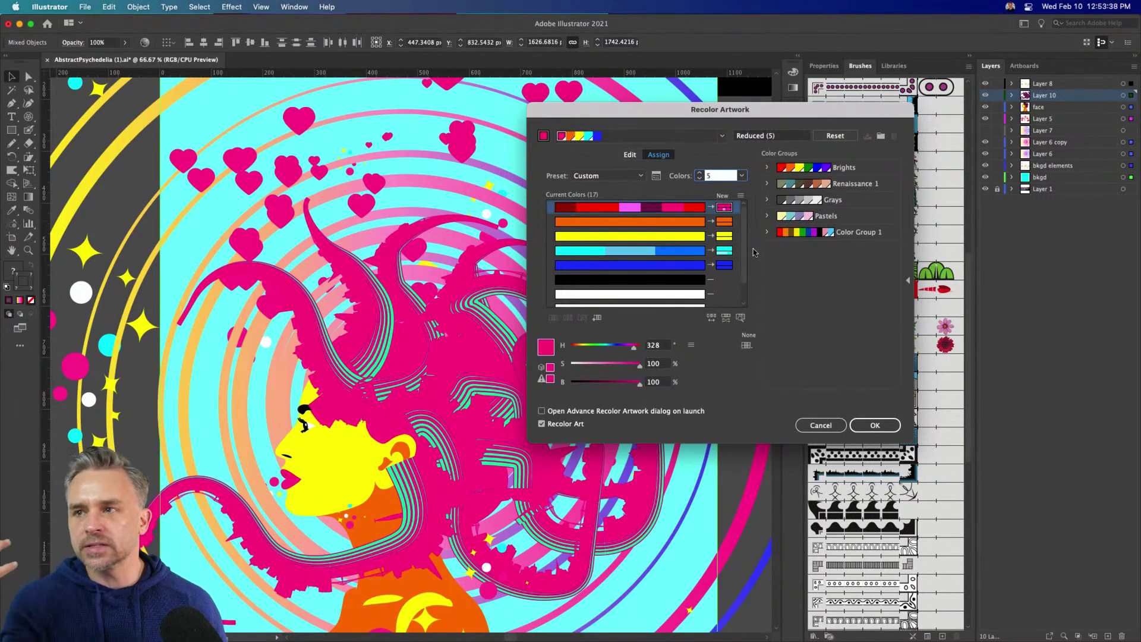
Step: Rotate the linked harmony colors on the color wheel, bringing the pink base color to crimson red at hue 345.5°
{"action": "left_click", "coordinate": [628, 156]}
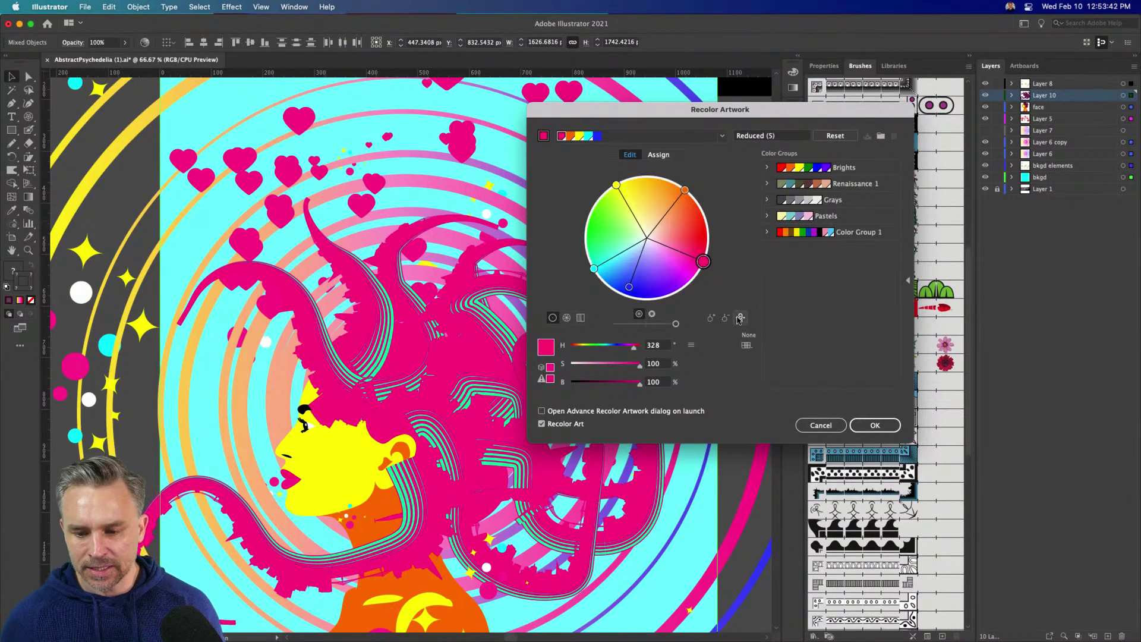
{"action": "mouse_move", "coordinate": [703, 262]}
{"action": "left_mouse_down"}
{"action": "mouse_move", "coordinate": [677, 282]}
{"action": "mouse_move", "coordinate": [599, 270]}
{"action": "left_mouse_up"}
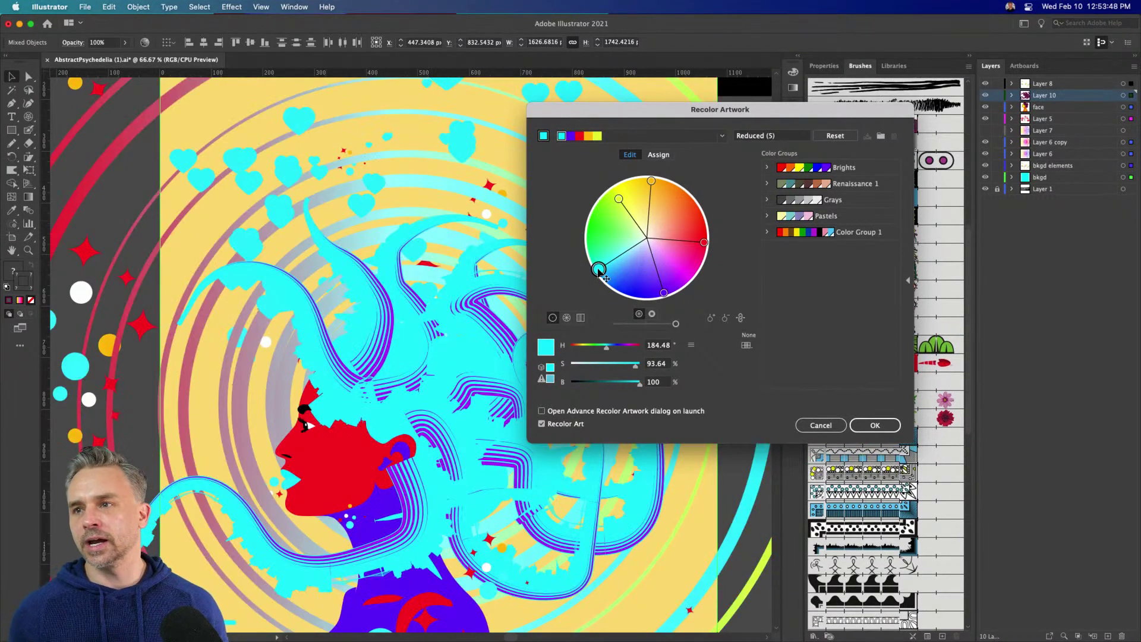
{"action": "mouse_move", "coordinate": [598, 271]}
{"action": "left_mouse_down"}
{"action": "mouse_move", "coordinate": [665, 294]}
{"action": "mouse_move", "coordinate": [695, 275]}
{"action": "left_mouse_up"}
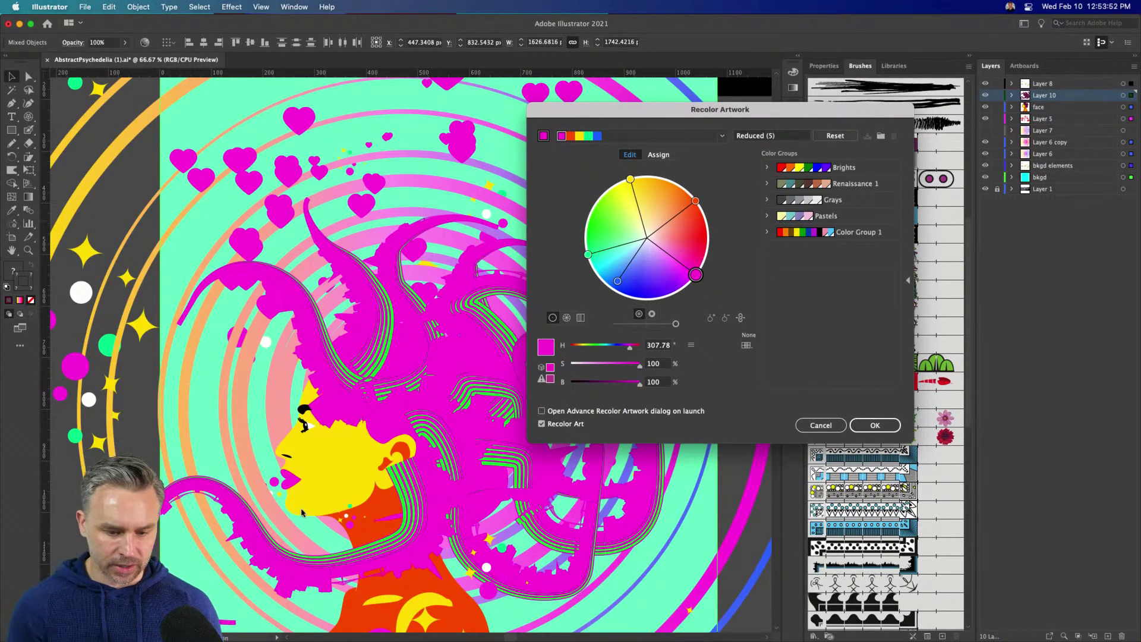
{"action": "left_click_drag", "start_coordinate": [695, 275], "coordinate": [707, 249]}
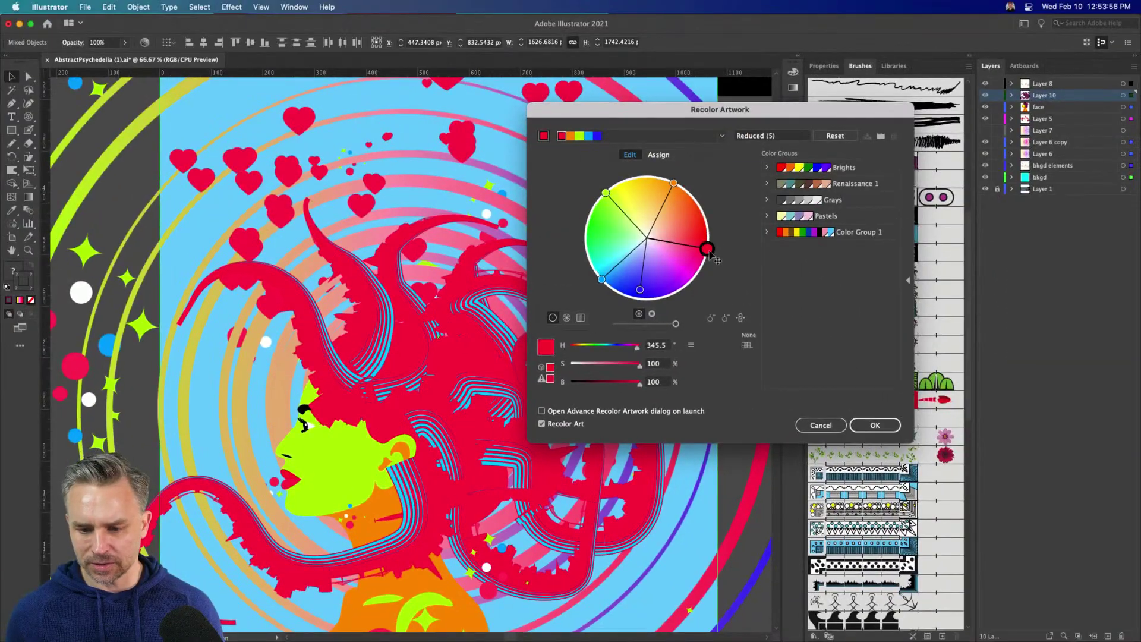
Step: Unlink the harmony colors, shift the lime to warm yellow and the orange to hue 45.63°, and apply the recolor
{"action": "left_click", "coordinate": [740, 319]}
{"action": "mouse_move", "coordinate": [606, 193]}
{"action": "left_mouse_down"}
{"action": "mouse_move", "coordinate": [624, 207]}
{"action": "mouse_move", "coordinate": [670, 189]}
{"action": "mouse_move", "coordinate": [657, 207]}
{"action": "mouse_move", "coordinate": [651, 182]}
{"action": "left_mouse_up"}
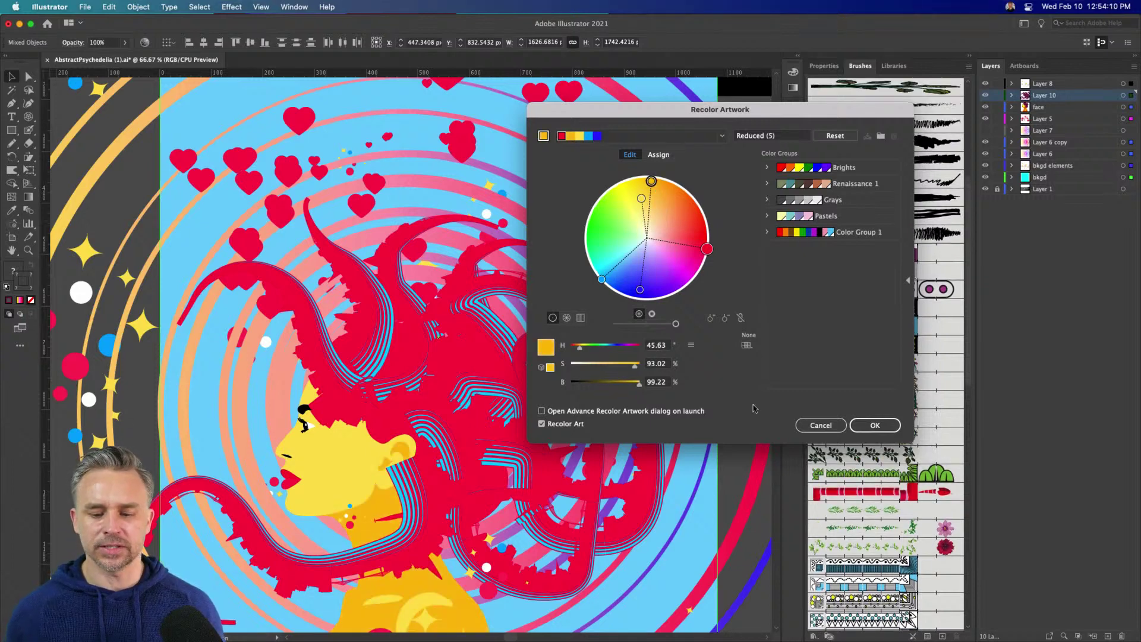
{"action": "left_click", "coordinate": [869, 426]}
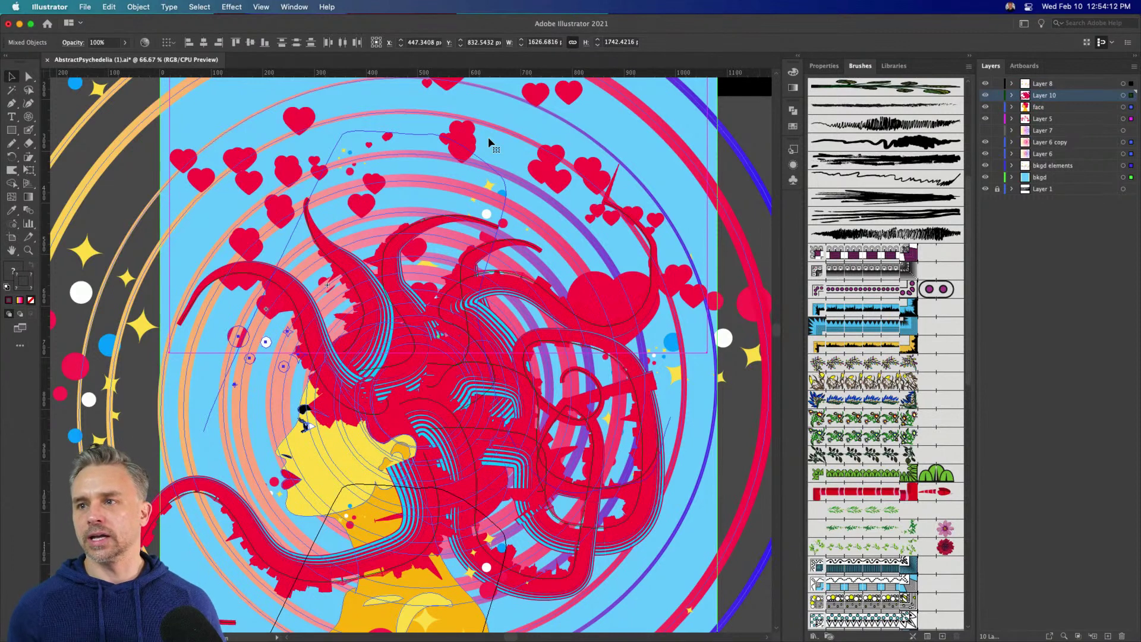
Step: Deselect the recolored artwork and preview it full screen before returning to the normal view
{"action": "left_click", "coordinate": [748, 113]}
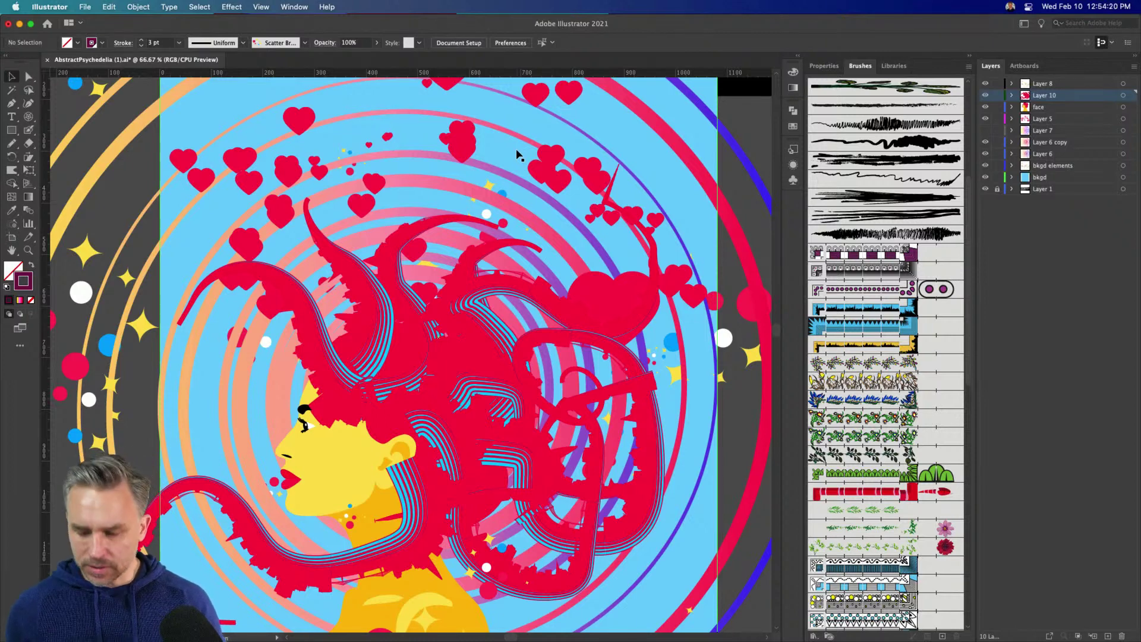
{"action": "key", "text": "shift+f"}
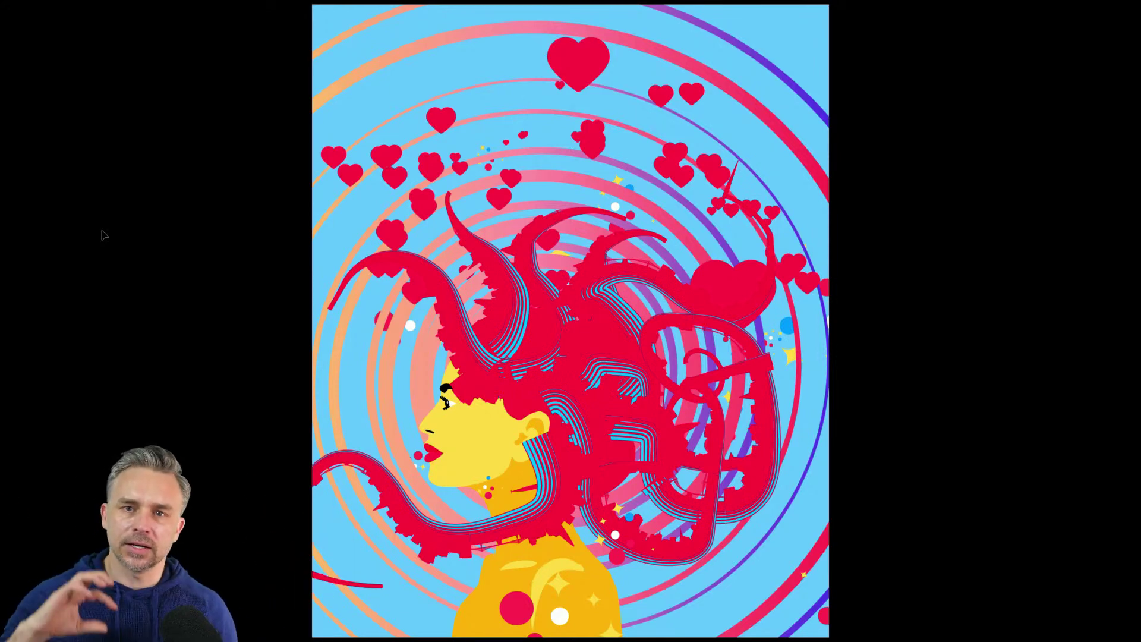
{"action": "key", "text": "Escape"}
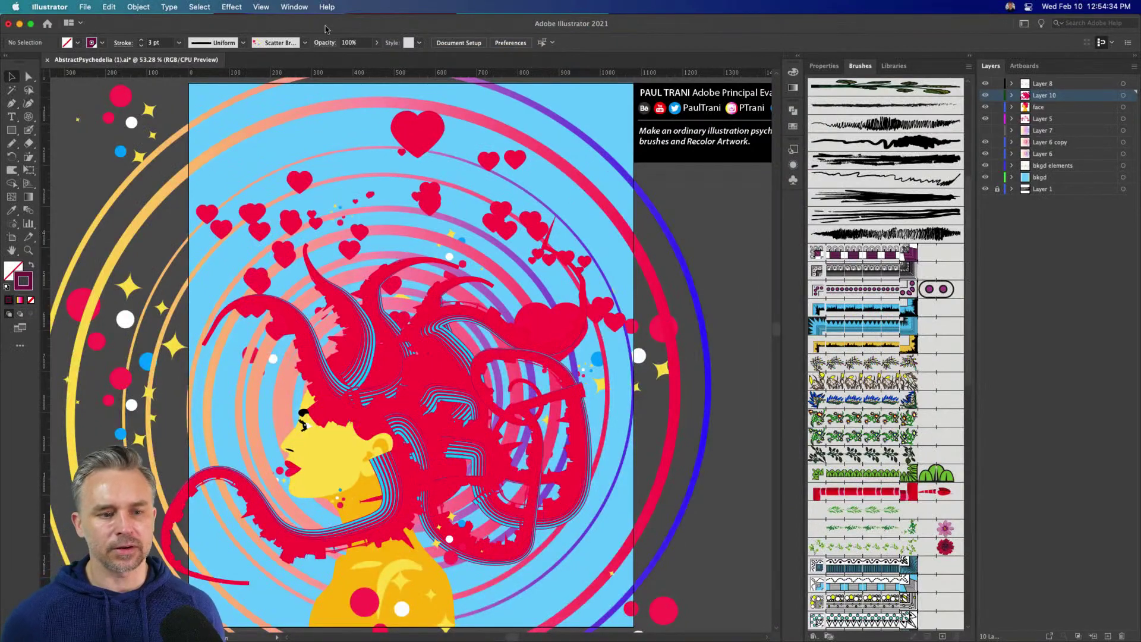
{"action": "key", "text": "super+a"}
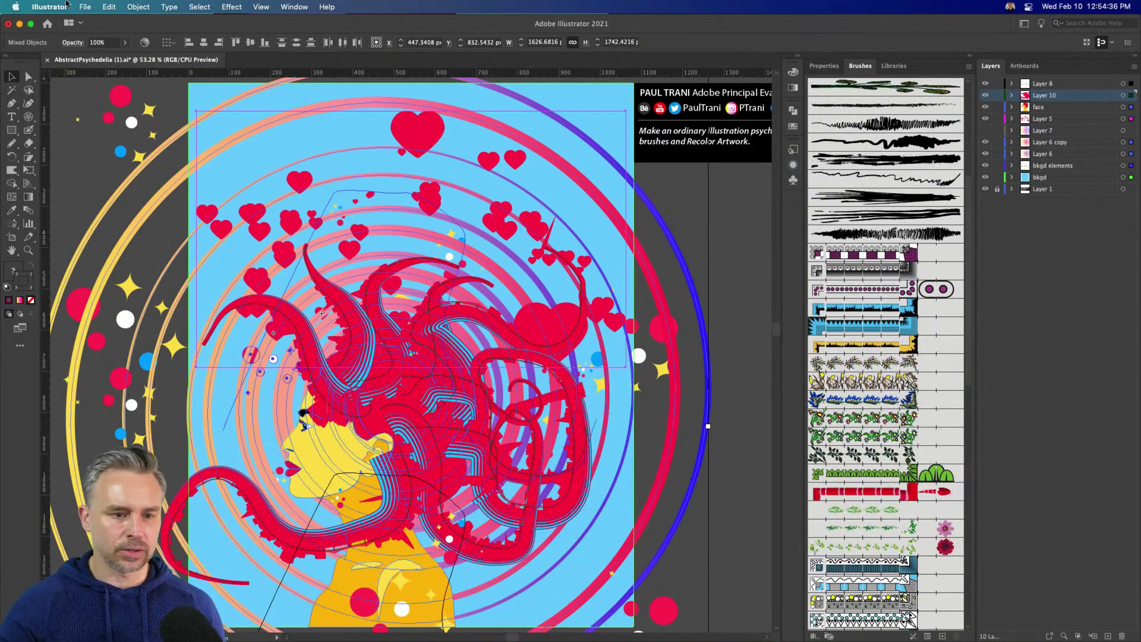
{"action": "left_click", "coordinate": [110, 6]}
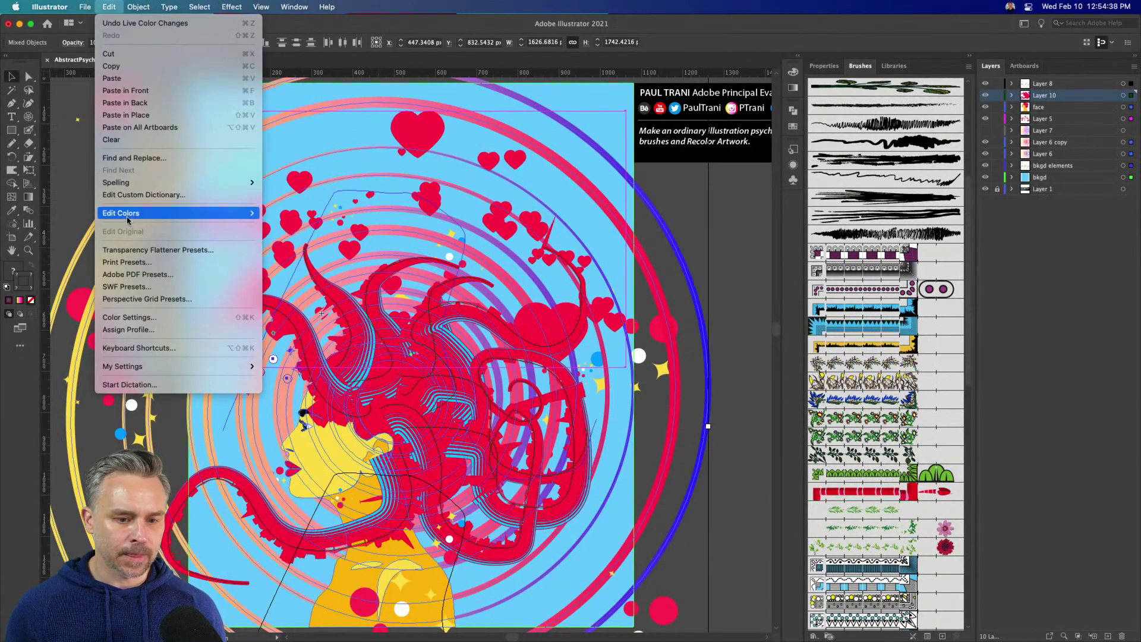
{"action": "mouse_move", "coordinate": [177, 214]}
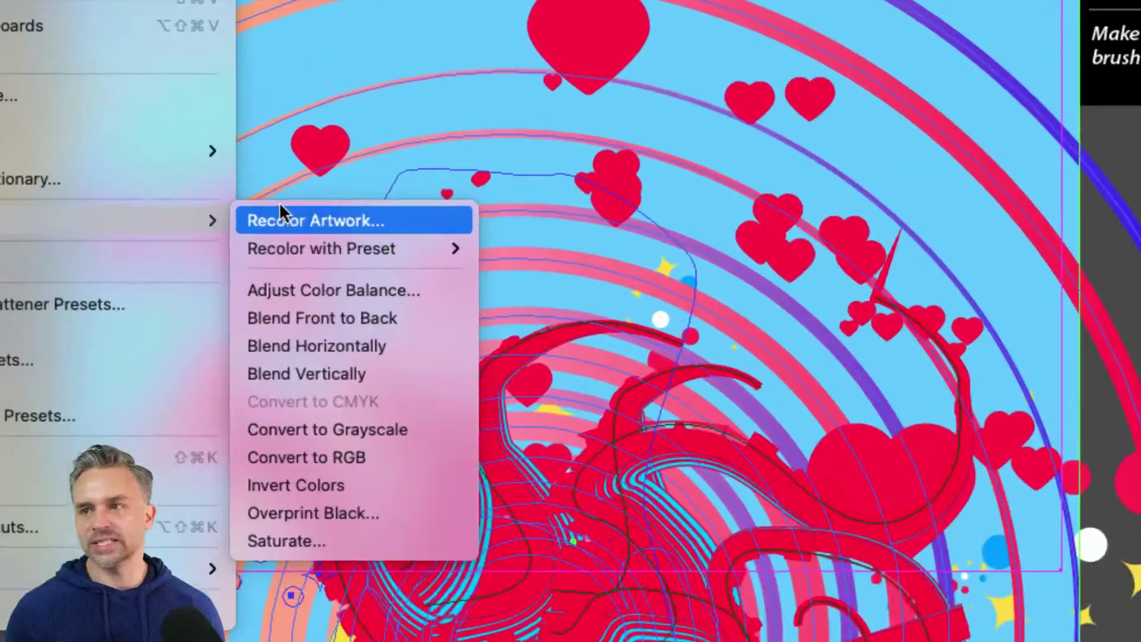
{"action": "left_click", "coordinate": [282, 220]}
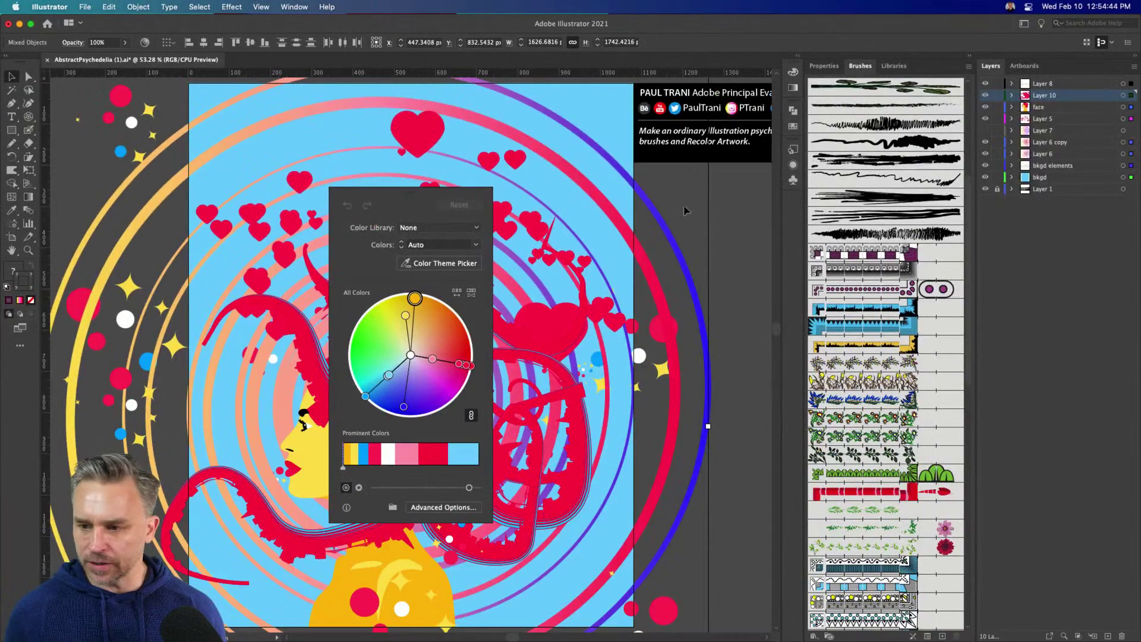
{"action": "left_click", "coordinate": [899, 215]}
Step: Switch to Chrome and copy the Happy Colorful Psychedelic Abstract painting from the abstract psychedelic art image results
{"action": "left_click", "coordinate": [567, 637]}
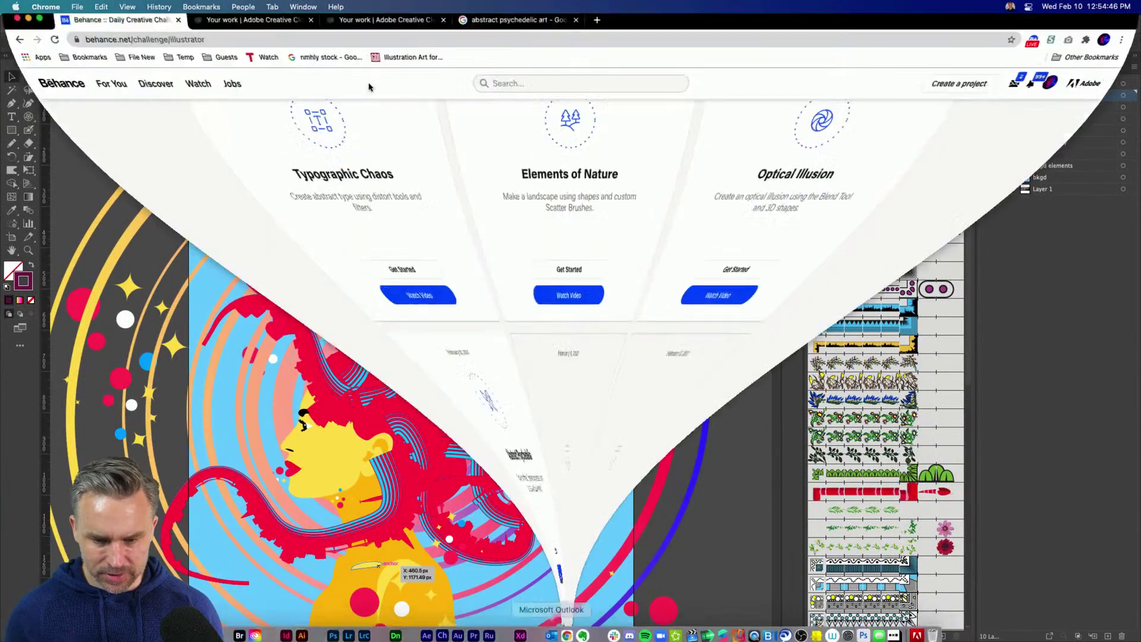
{"action": "left_click", "coordinate": [486, 26]}
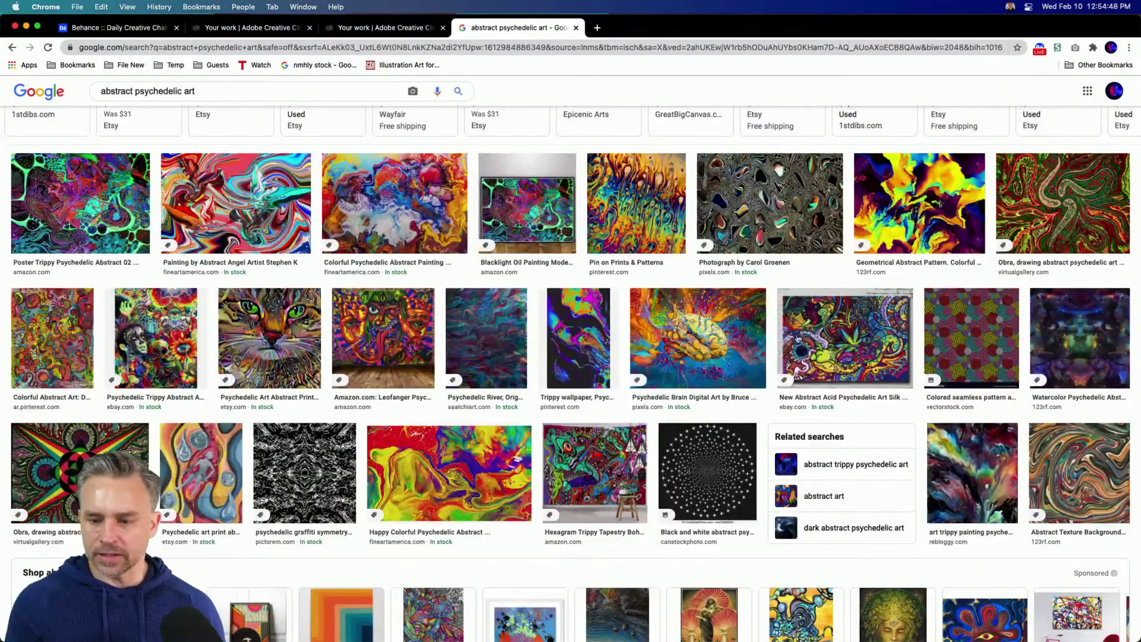
{"action": "left_click", "coordinate": [448, 473]}
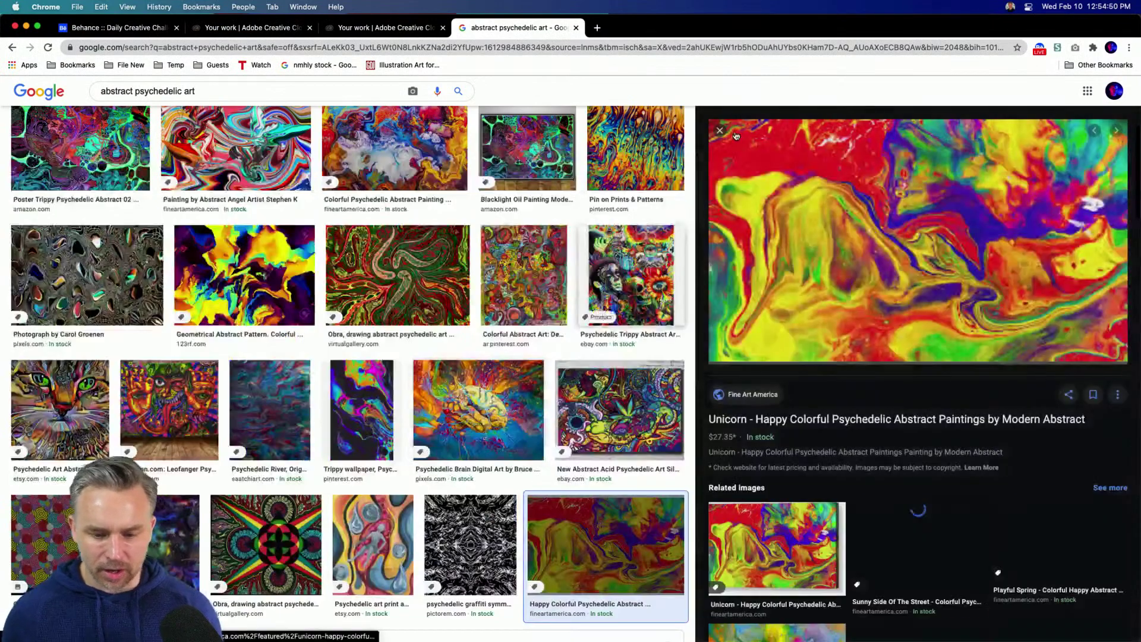
{"action": "right_click", "coordinate": [929, 205]}
{"action": "left_click", "coordinate": [955, 342]}
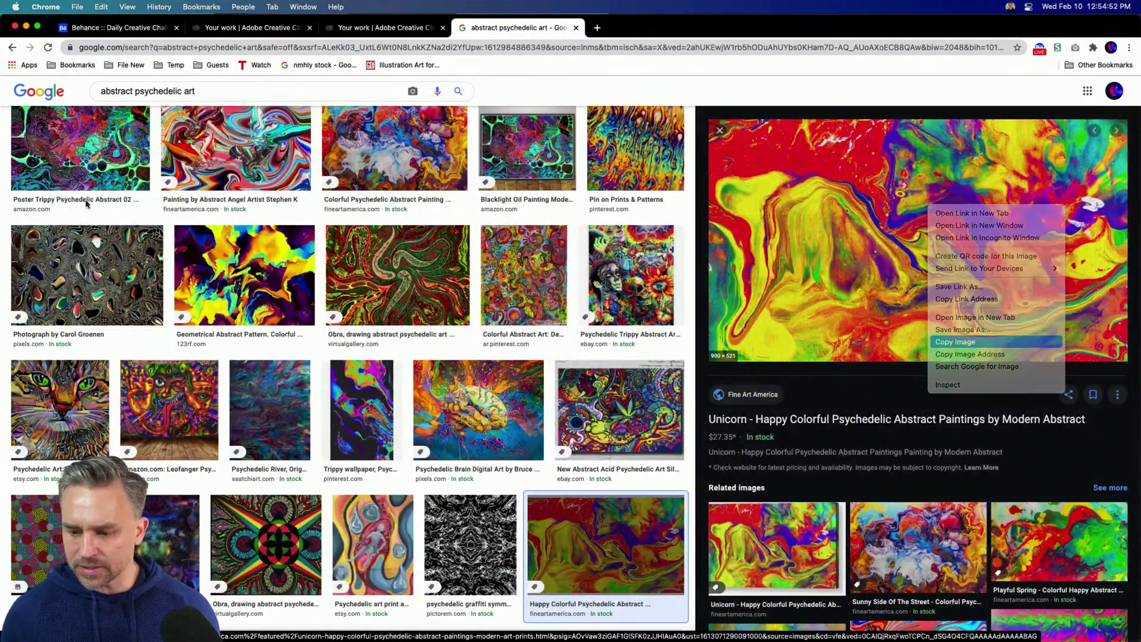
Step: Return to Illustrator and paste the copied painting into the empty area above the artboard
{"action": "left_click", "coordinate": [25, 27]}
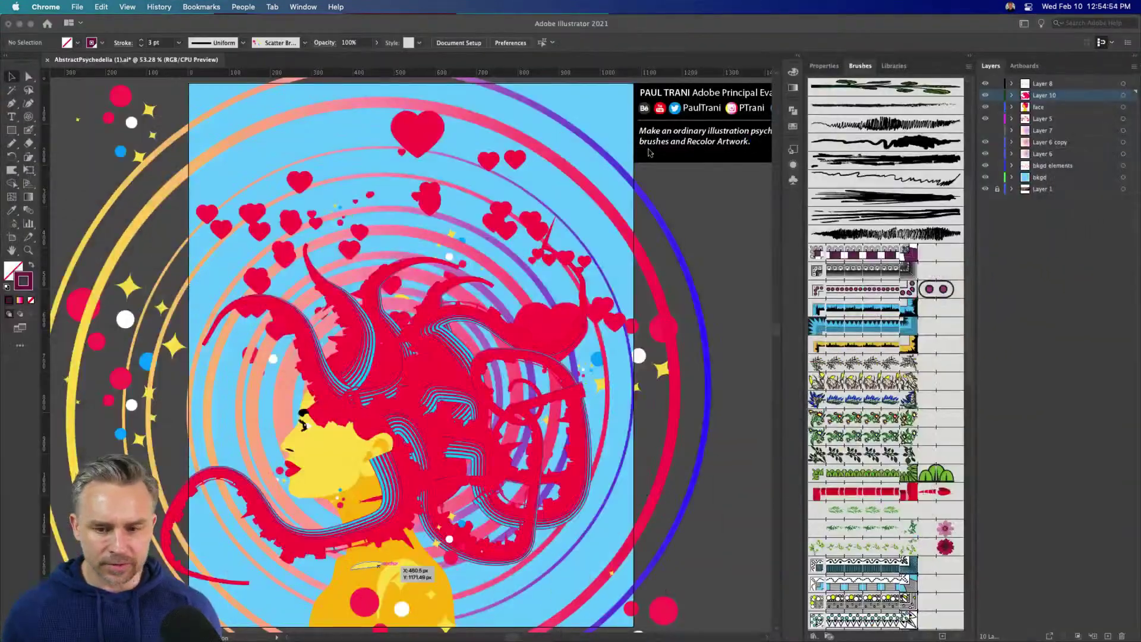
{"action": "scroll", "coordinate": [359, 565], "scroll_direction": "up", "scroll_amount": 10}
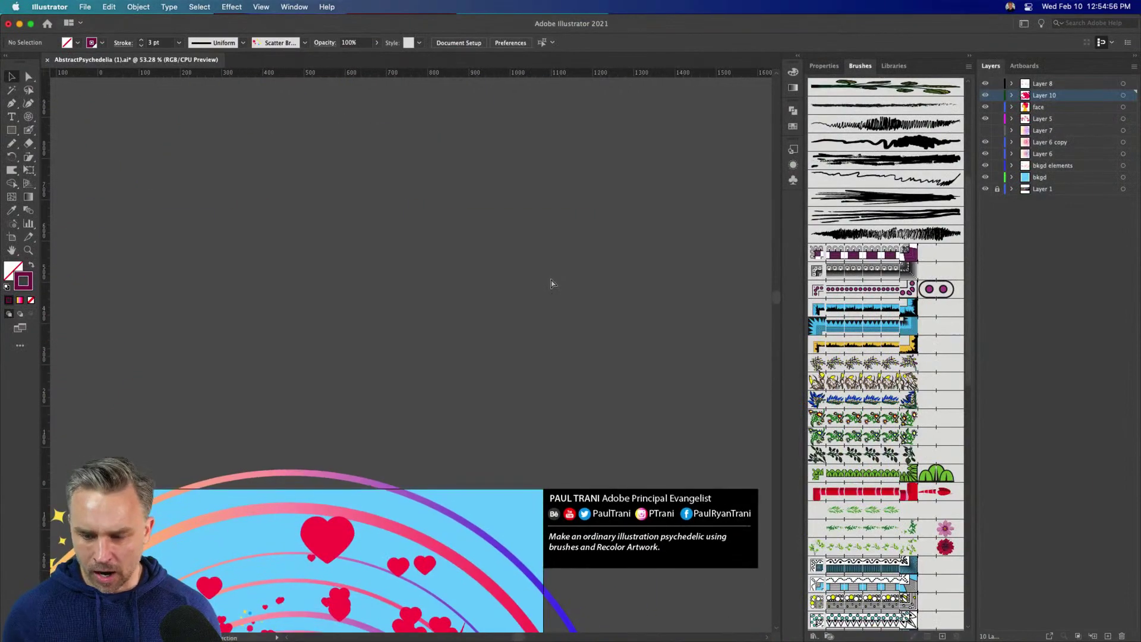
{"action": "key", "text": "super+v"}
{"action": "scroll", "coordinate": [253, 263], "scroll_direction": "down", "scroll_amount": 2}
{"action": "scroll", "coordinate": [253, 264], "scroll_direction": "down", "scroll_amount": 5}
{"action": "scroll", "coordinate": [253, 263], "scroll_direction": "left", "scroll_amount": 3}
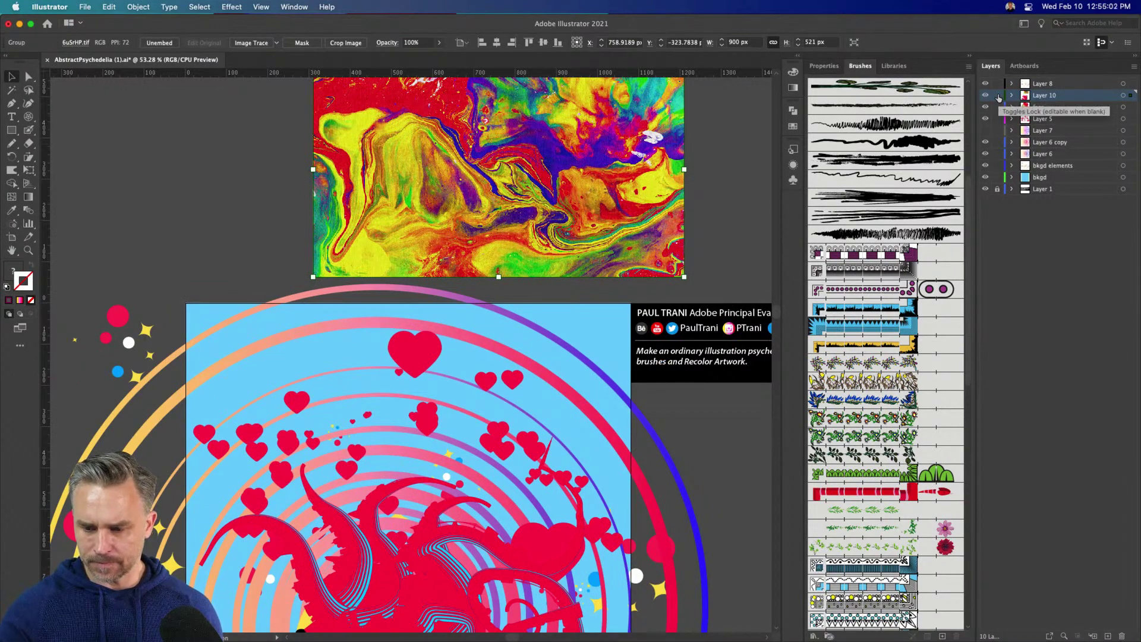
Step: Select all the unlocked artwork and open it in Recolor Artwork
{"action": "key", "text": "super+a"}
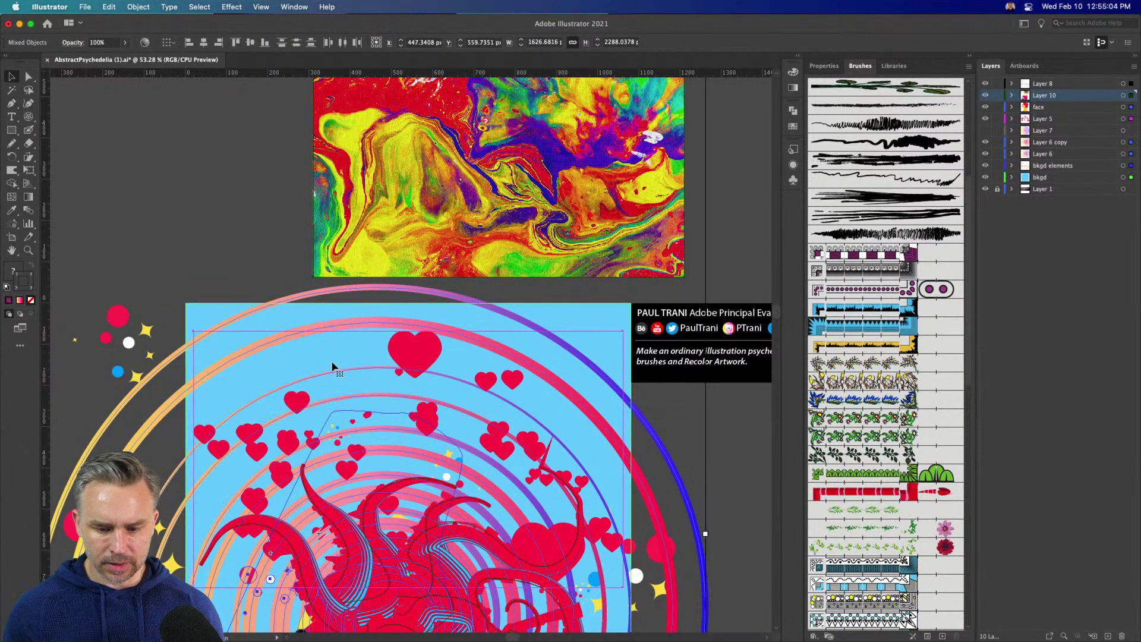
{"action": "scroll", "coordinate": [318, 356], "scroll_direction": "down", "scroll_amount": 5}
{"action": "scroll", "coordinate": [317, 355], "scroll_direction": "left", "scroll_amount": 1}
{"action": "left_click", "coordinate": [109, 6]}
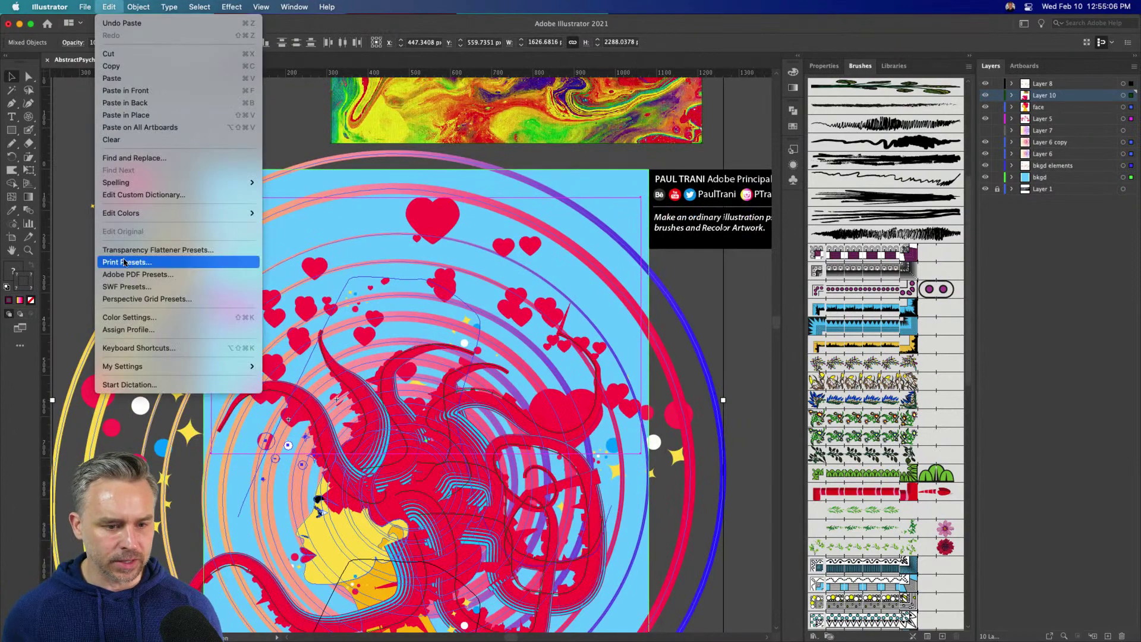
{"action": "mouse_move", "coordinate": [125, 215]}
{"action": "left_click", "coordinate": [269, 213]}
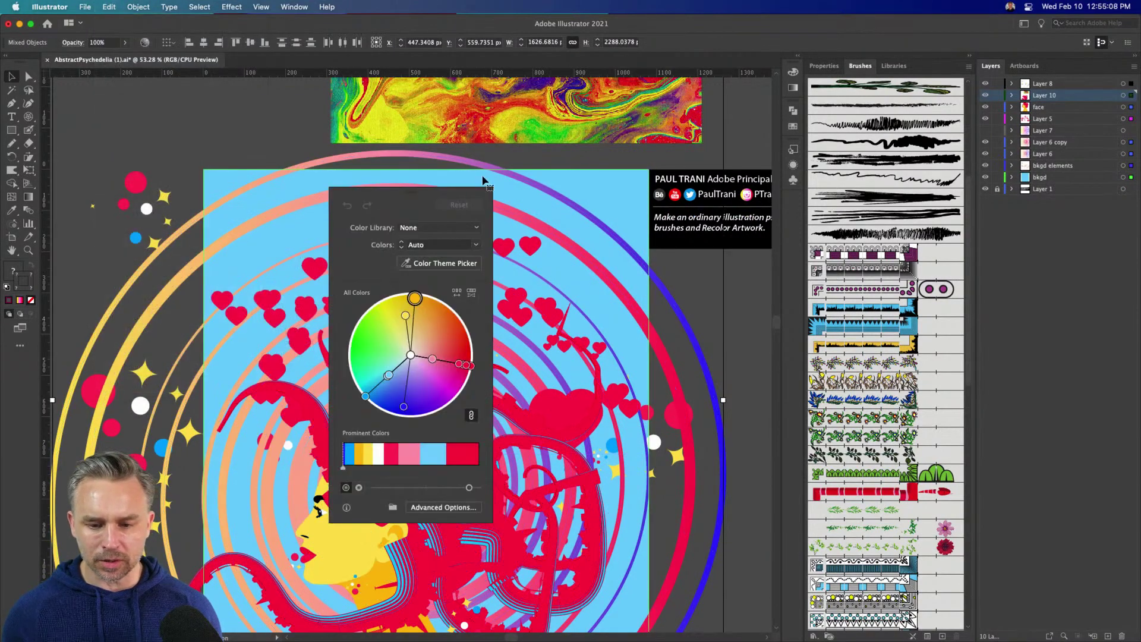
Step: Try recoloring the artwork with colors sampled from several areas of the pasted painting using the Color Theme Picker
{"action": "scroll", "coordinate": [451, 178], "scroll_direction": "up", "scroll_amount": 2}
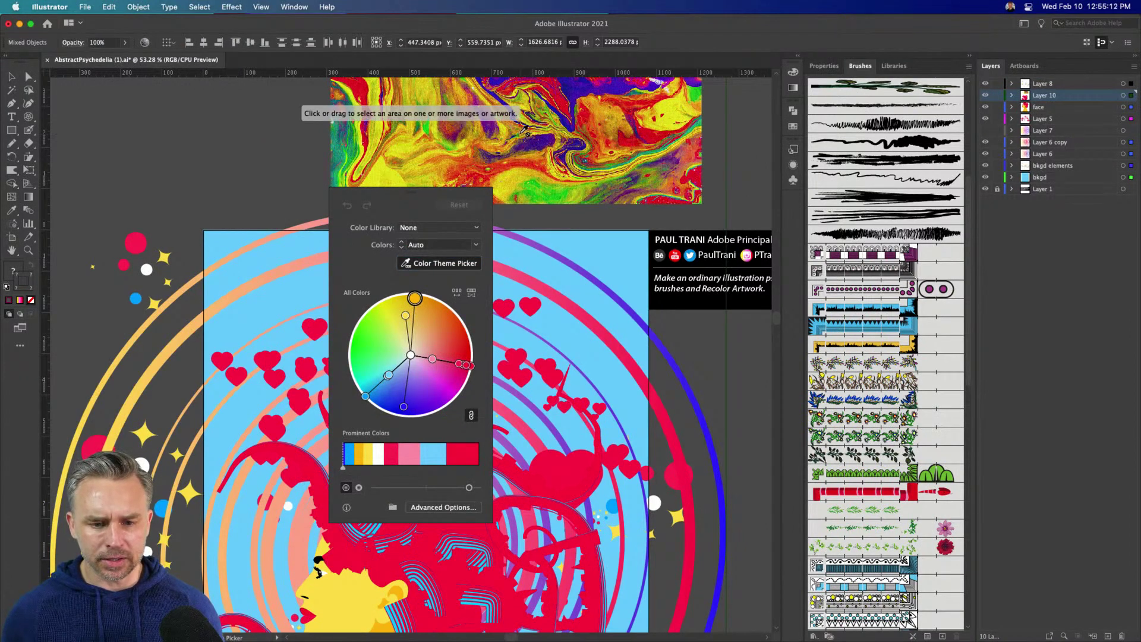
{"action": "left_click", "coordinate": [607, 117]}
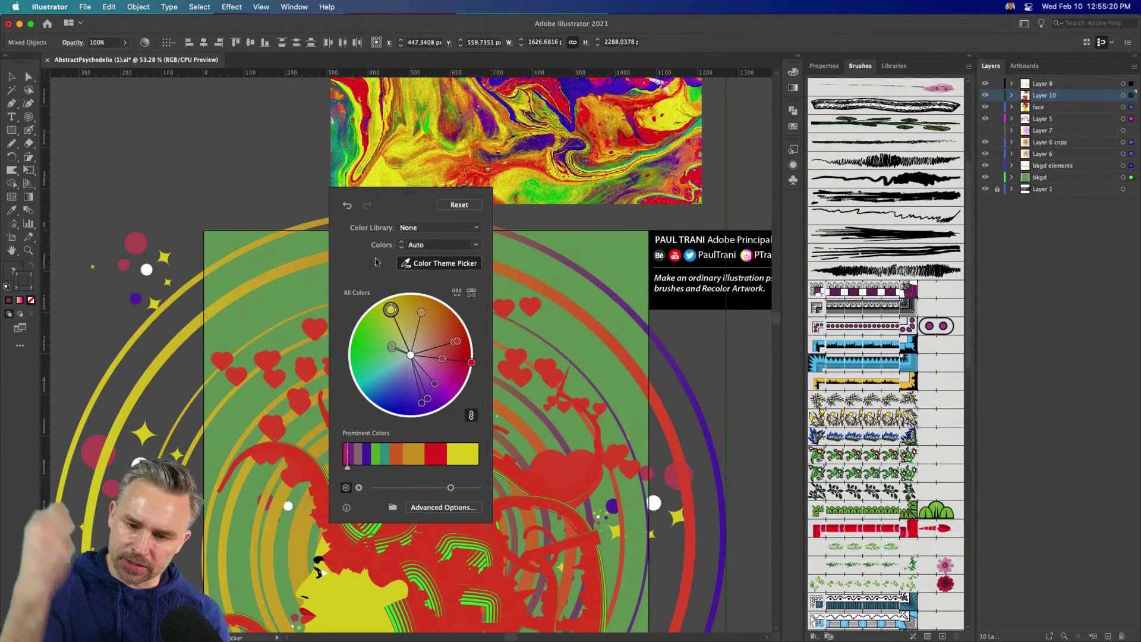
{"action": "left_click_drag", "start_coordinate": [452, 116], "coordinate": [637, 147]}
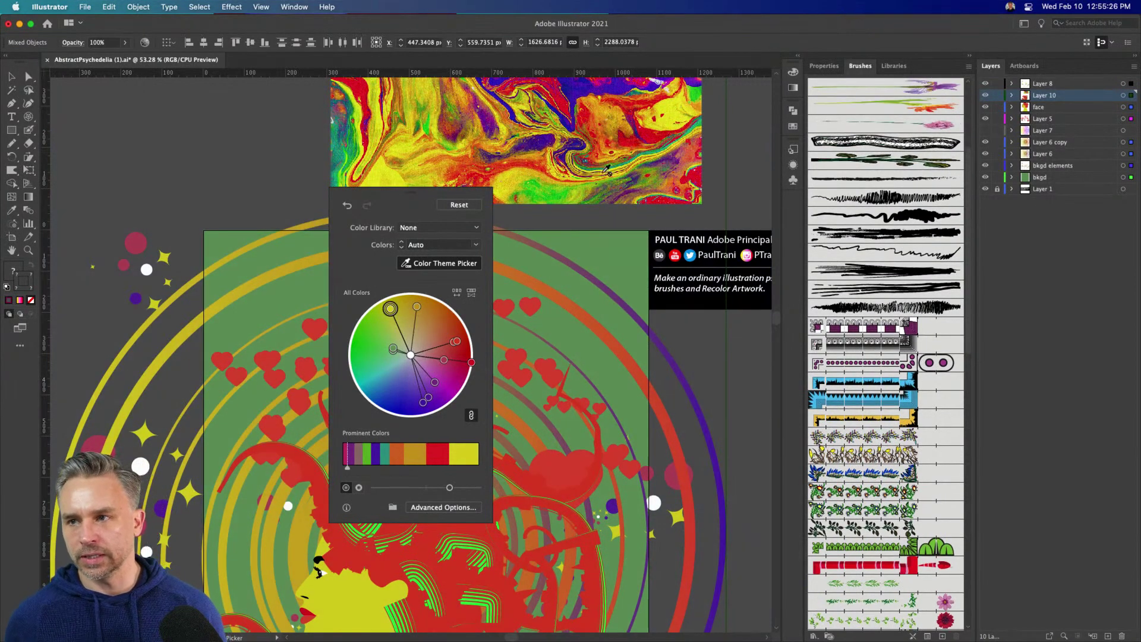
{"action": "mouse_move", "coordinate": [606, 169]}
{"action": "left_mouse_down"}
{"action": "mouse_move", "coordinate": [531, 91]}
{"action": "mouse_move", "coordinate": [517, 98]}
{"action": "left_mouse_up"}
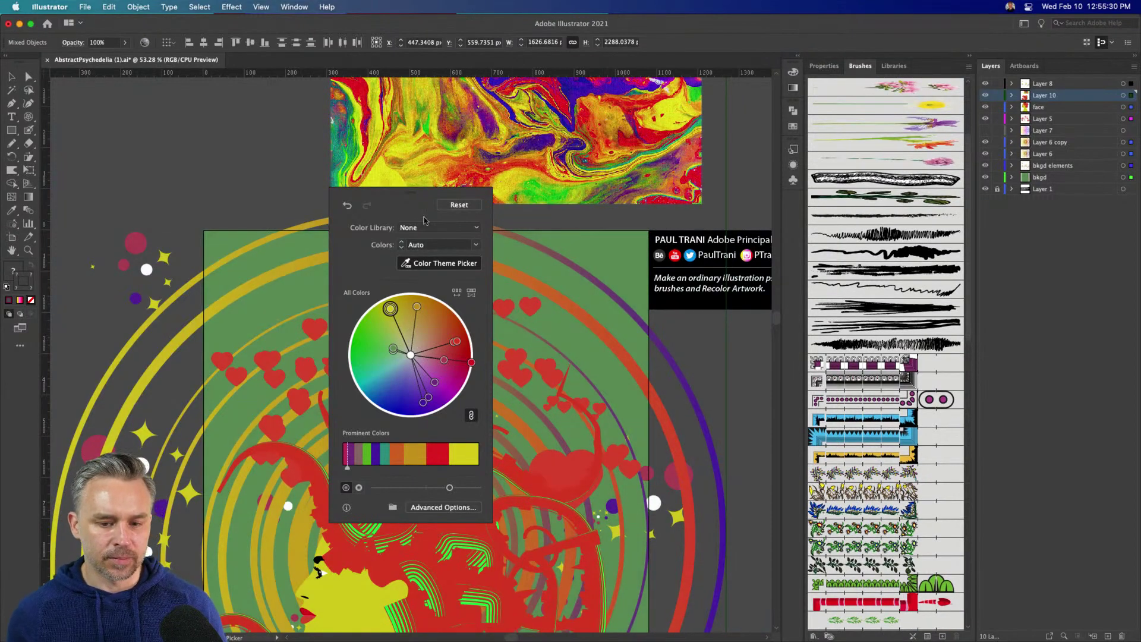
{"action": "mouse_move", "coordinate": [382, 143]}
{"action": "left_mouse_down"}
{"action": "mouse_move", "coordinate": [472, 168]}
{"action": "mouse_move", "coordinate": [534, 160]}
{"action": "mouse_move", "coordinate": [511, 181]}
{"action": "mouse_move", "coordinate": [476, 162]}
{"action": "left_mouse_up"}
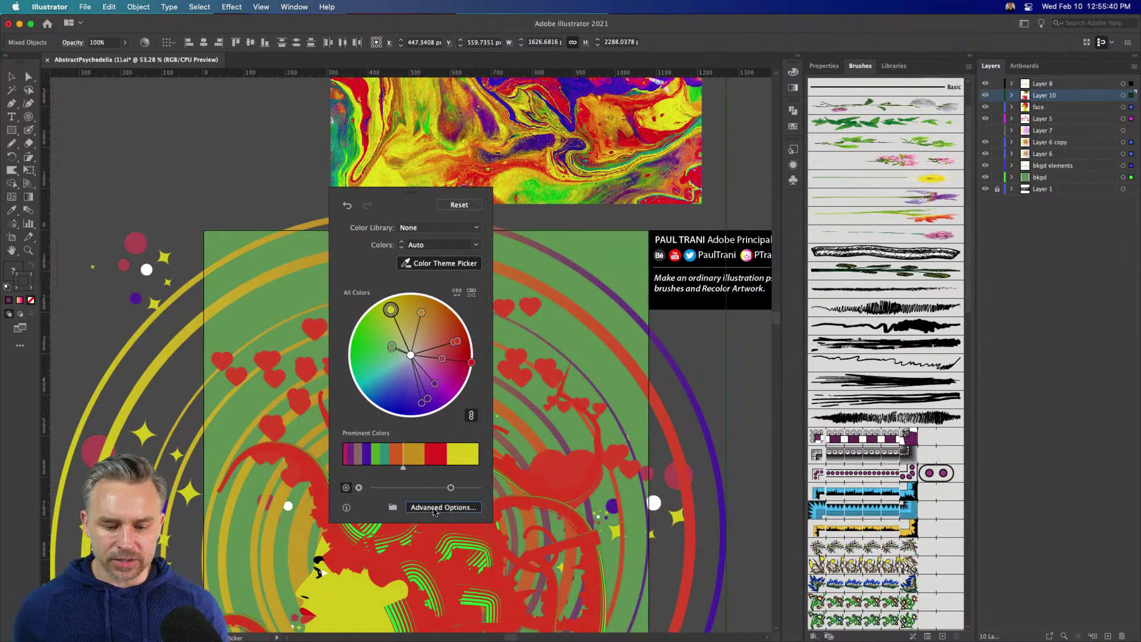
Step: Try the Brights, Renaissance 1, Grays, Pastels and Color Group 1 color groups in the advanced options and cancel the recolor
{"action": "left_click", "coordinate": [439, 506]}
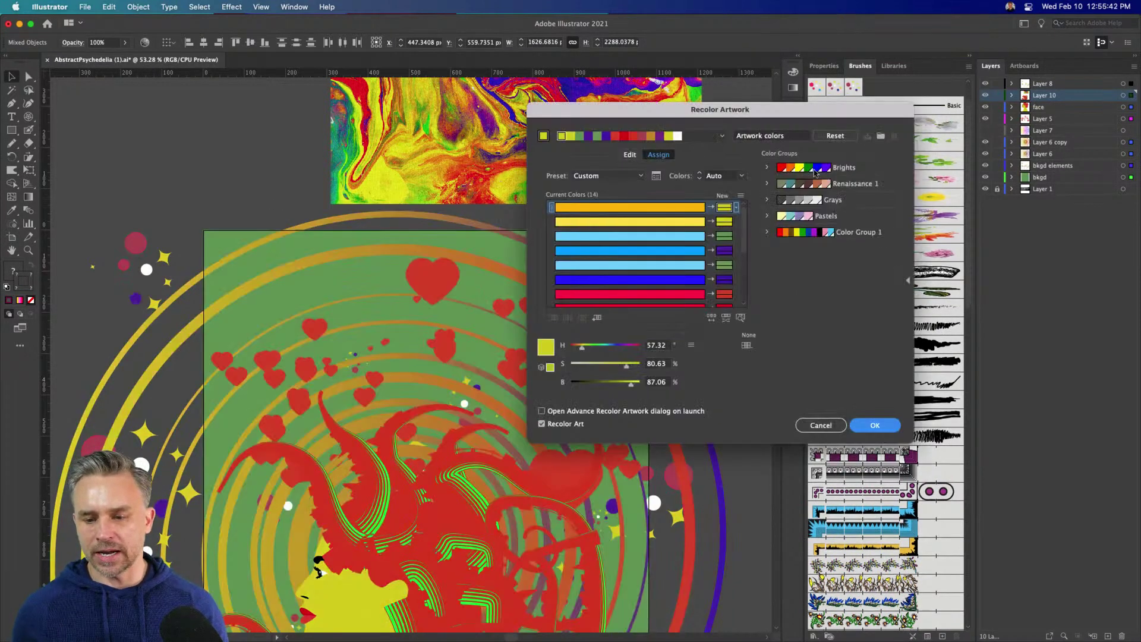
{"action": "left_click", "coordinate": [873, 169]}
{"action": "left_click", "coordinate": [868, 187]}
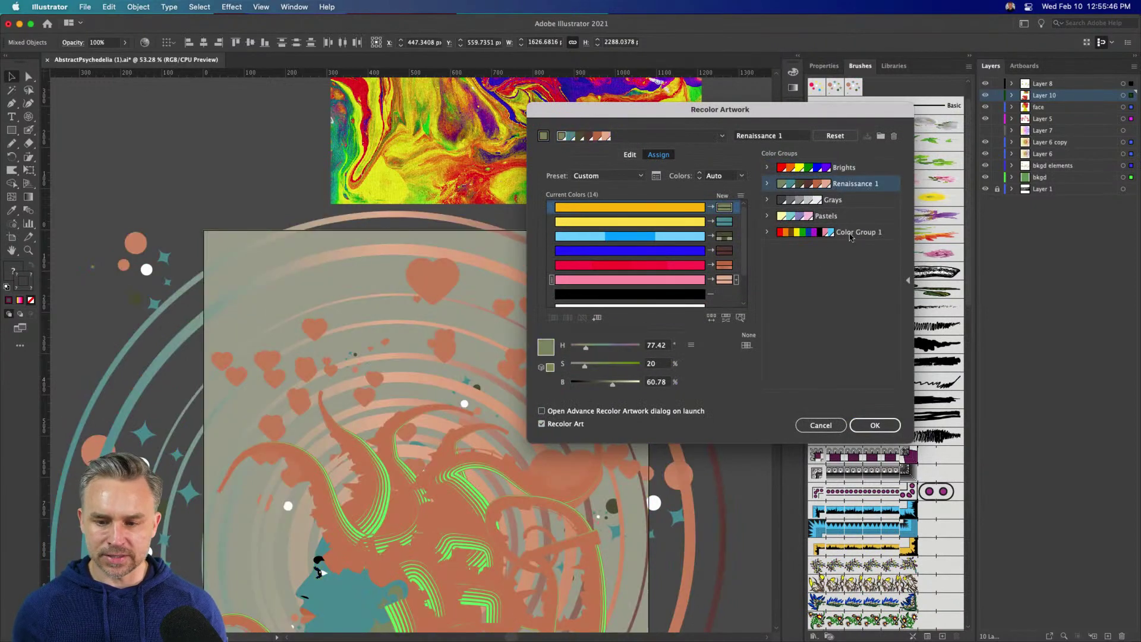
{"action": "left_click", "coordinate": [850, 202]}
{"action": "left_click", "coordinate": [847, 218]}
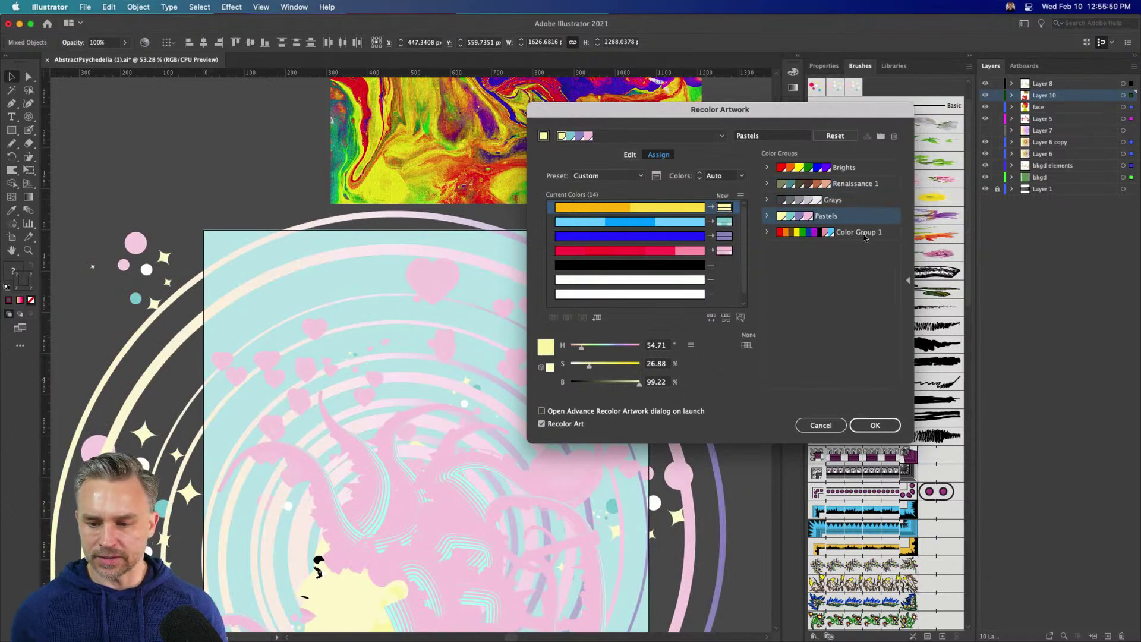
{"action": "left_click", "coordinate": [860, 232]}
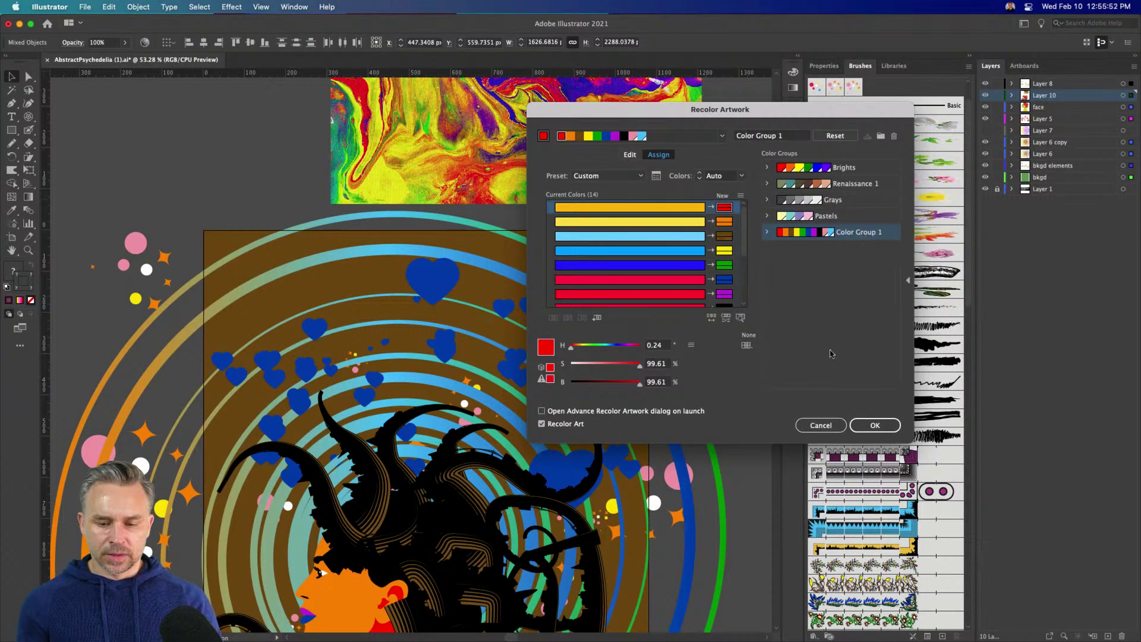
{"action": "left_click", "coordinate": [820, 424]}
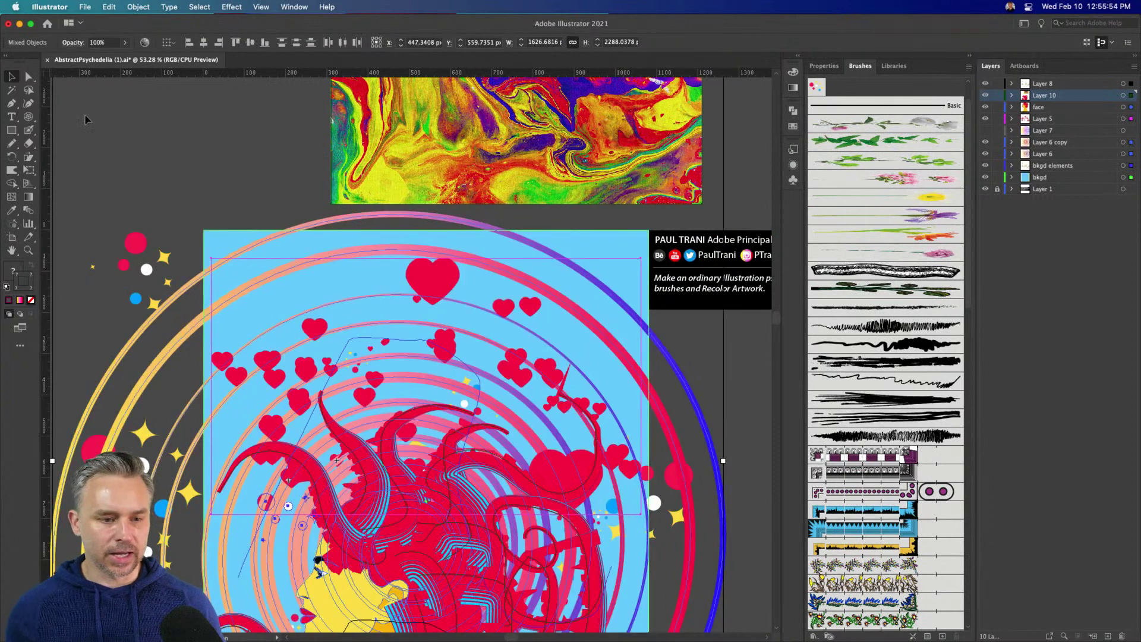
Step: Deselect everything and view the illustration full screen
{"action": "left_click", "coordinate": [108, 123]}
{"action": "key", "text": "shift+f"}
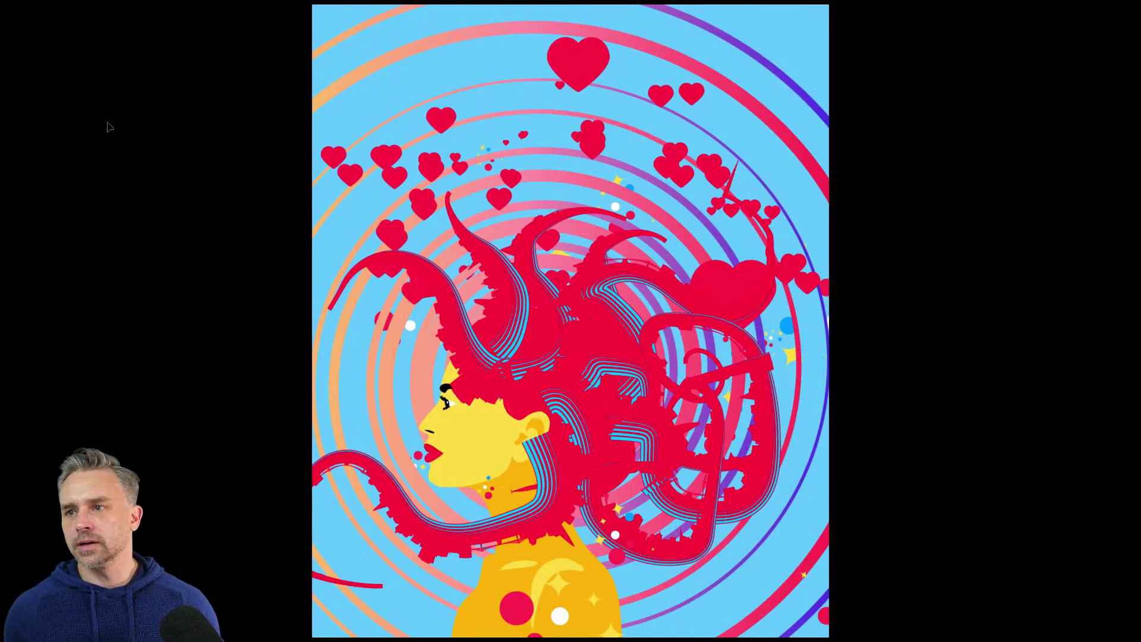